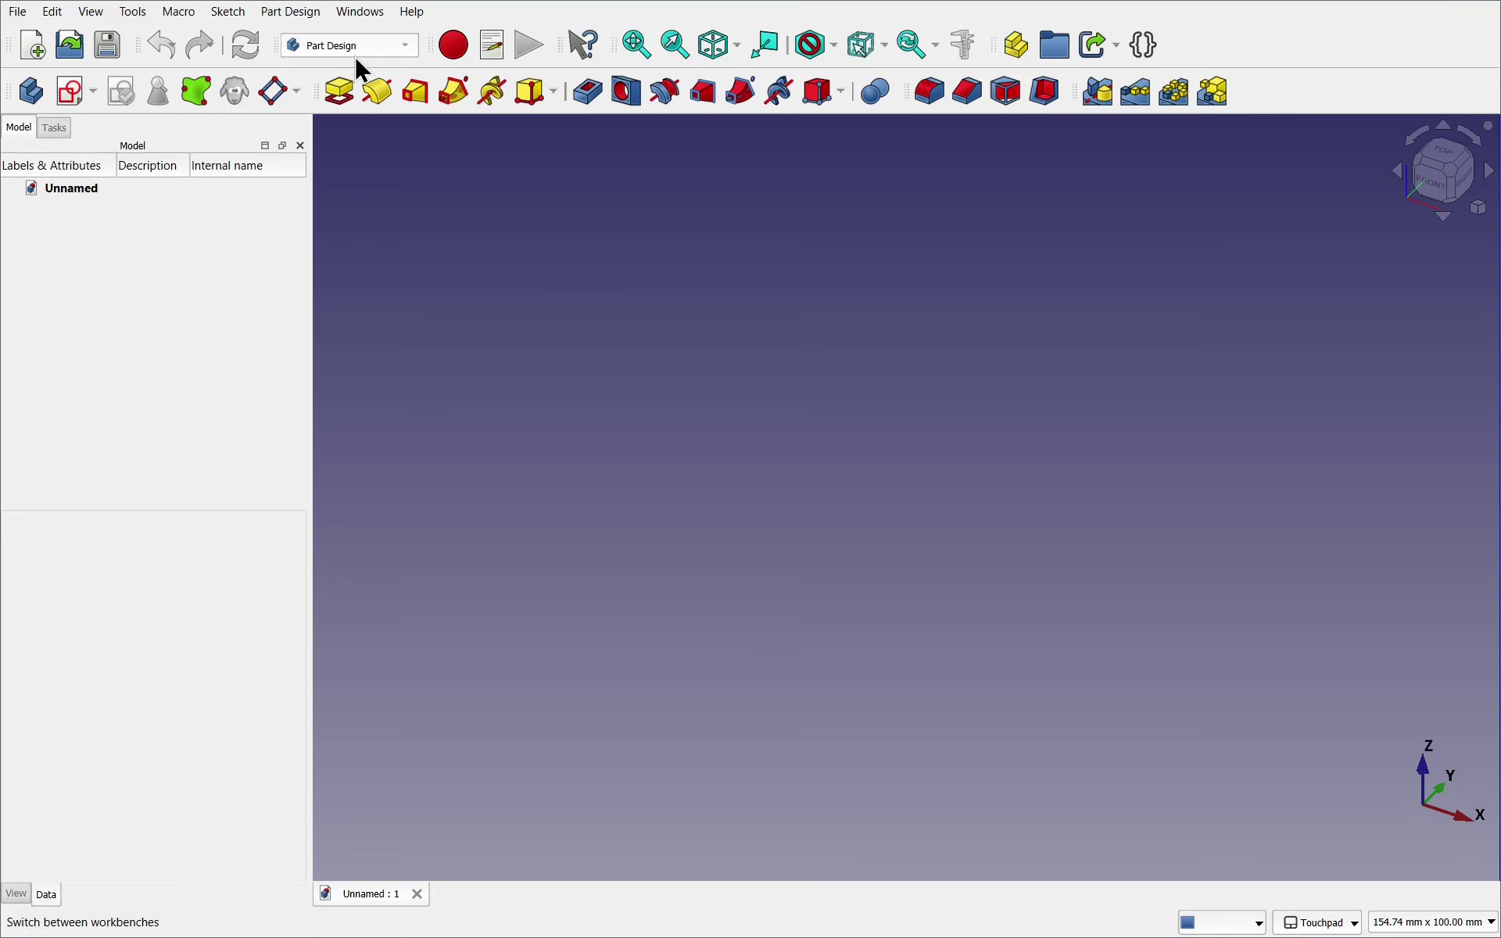
# Preview the additive and subtractive primitive dropdowns, then show Part Design's subtractive primitive submenu
pyautogui.click(555, 96)
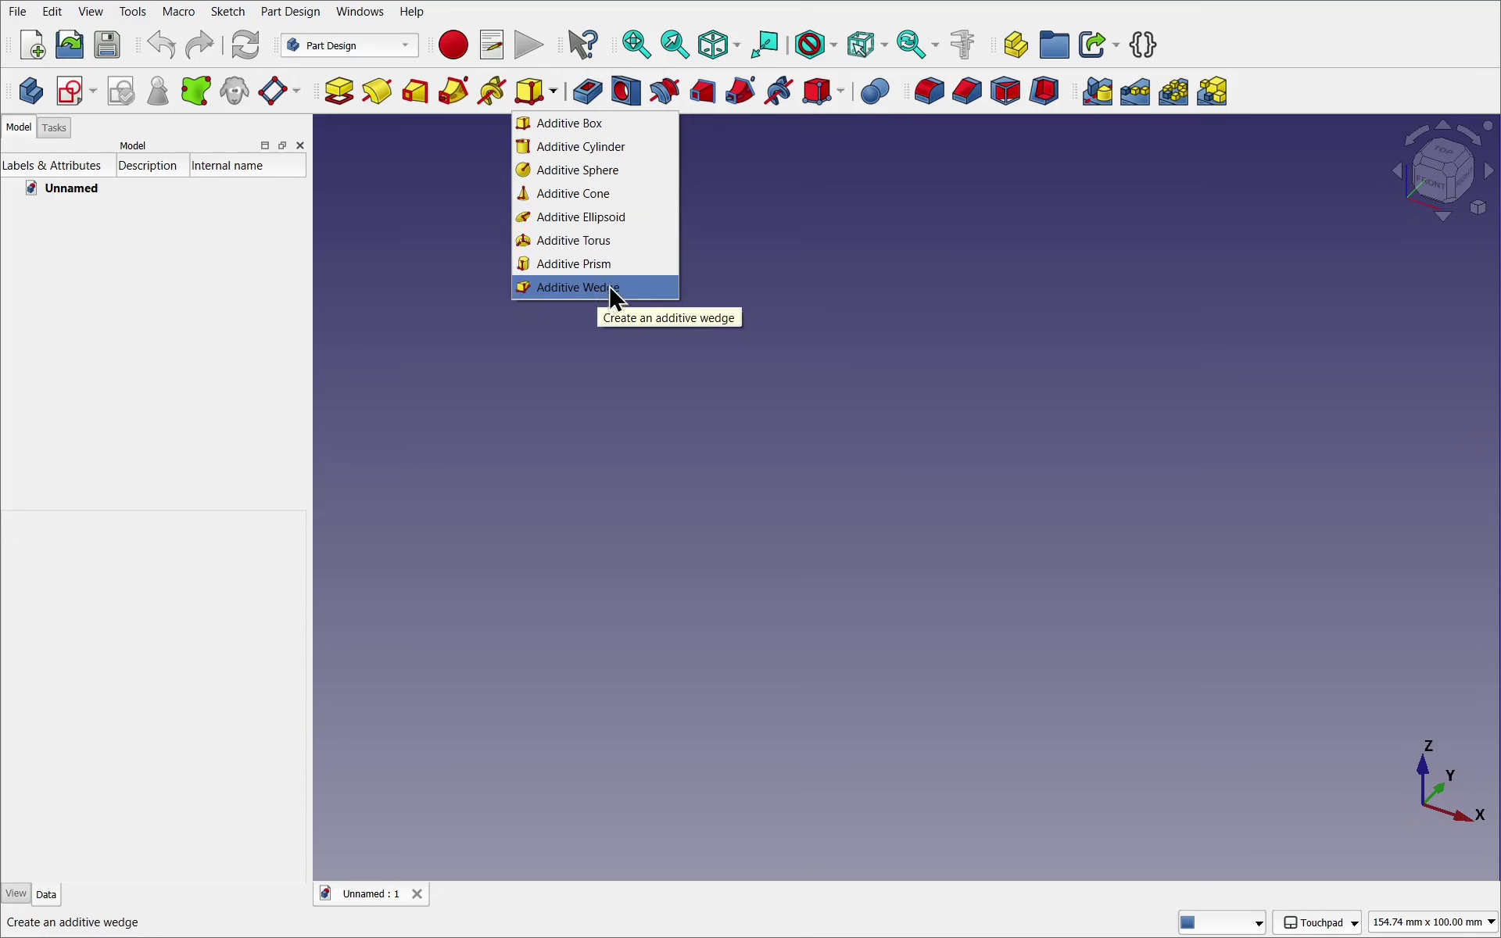
pyautogui.click(836, 260)
pyautogui.click(841, 93)
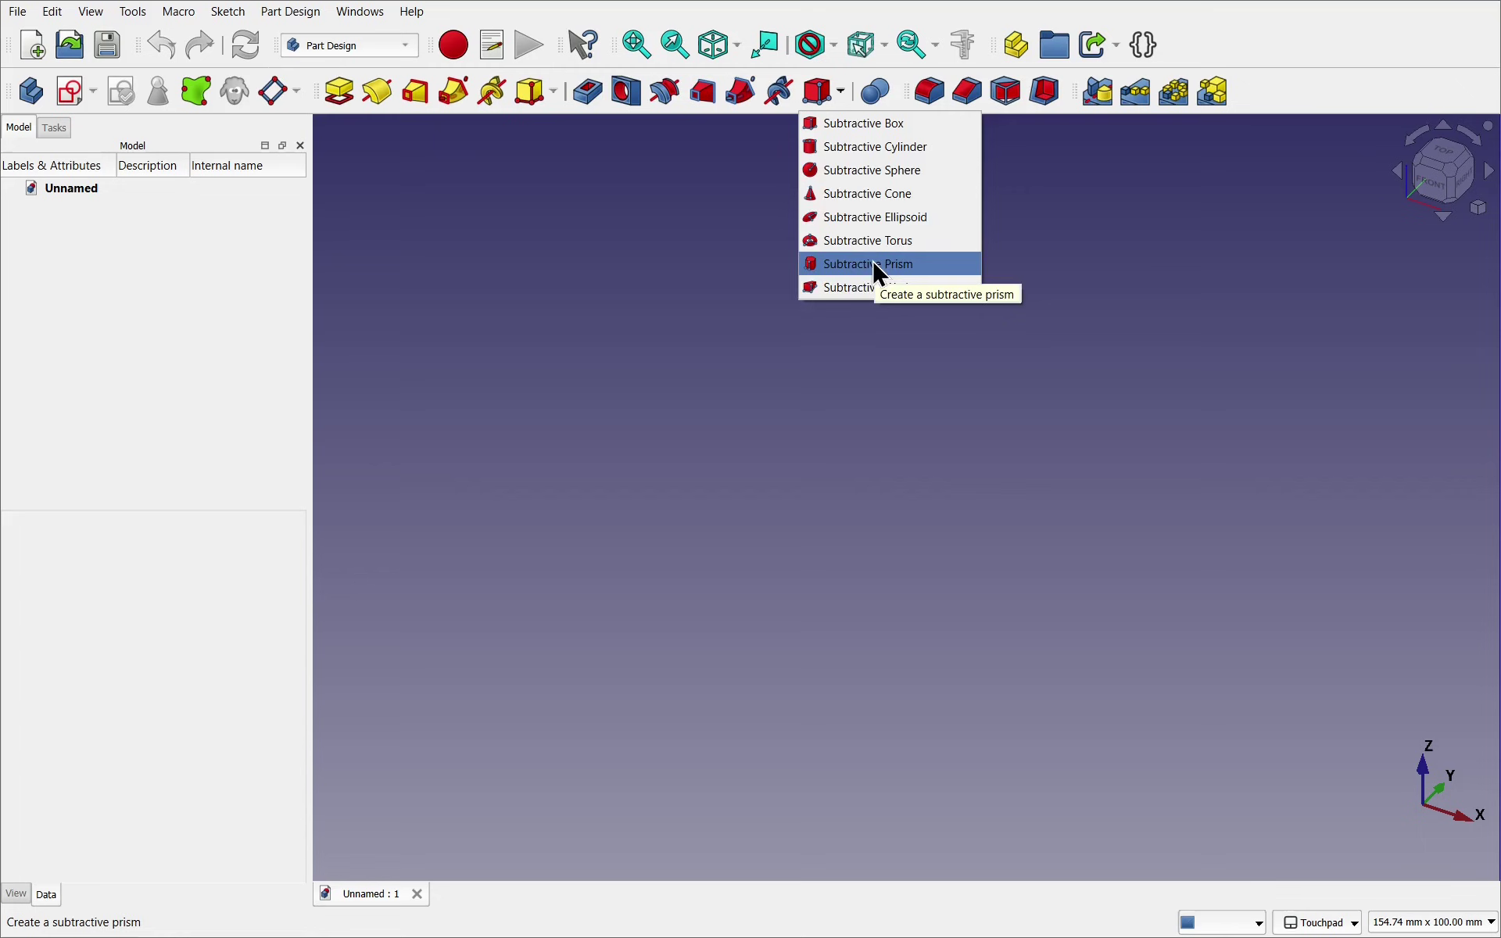
pyautogui.click(616, 250)
pyautogui.click(291, 12)
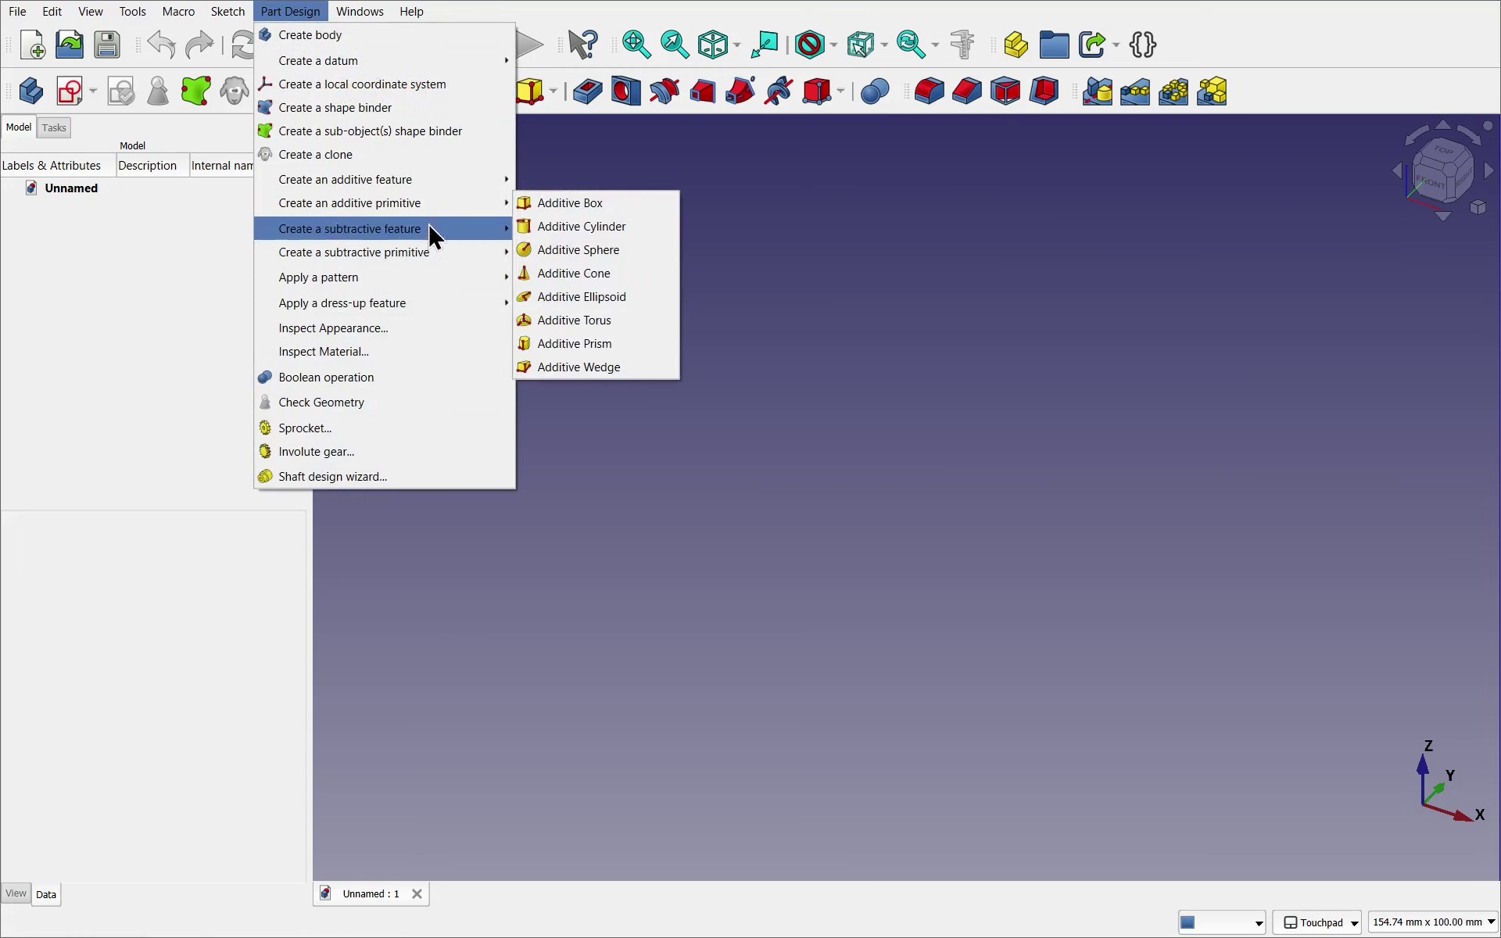
pyautogui.moveTo(430, 252)
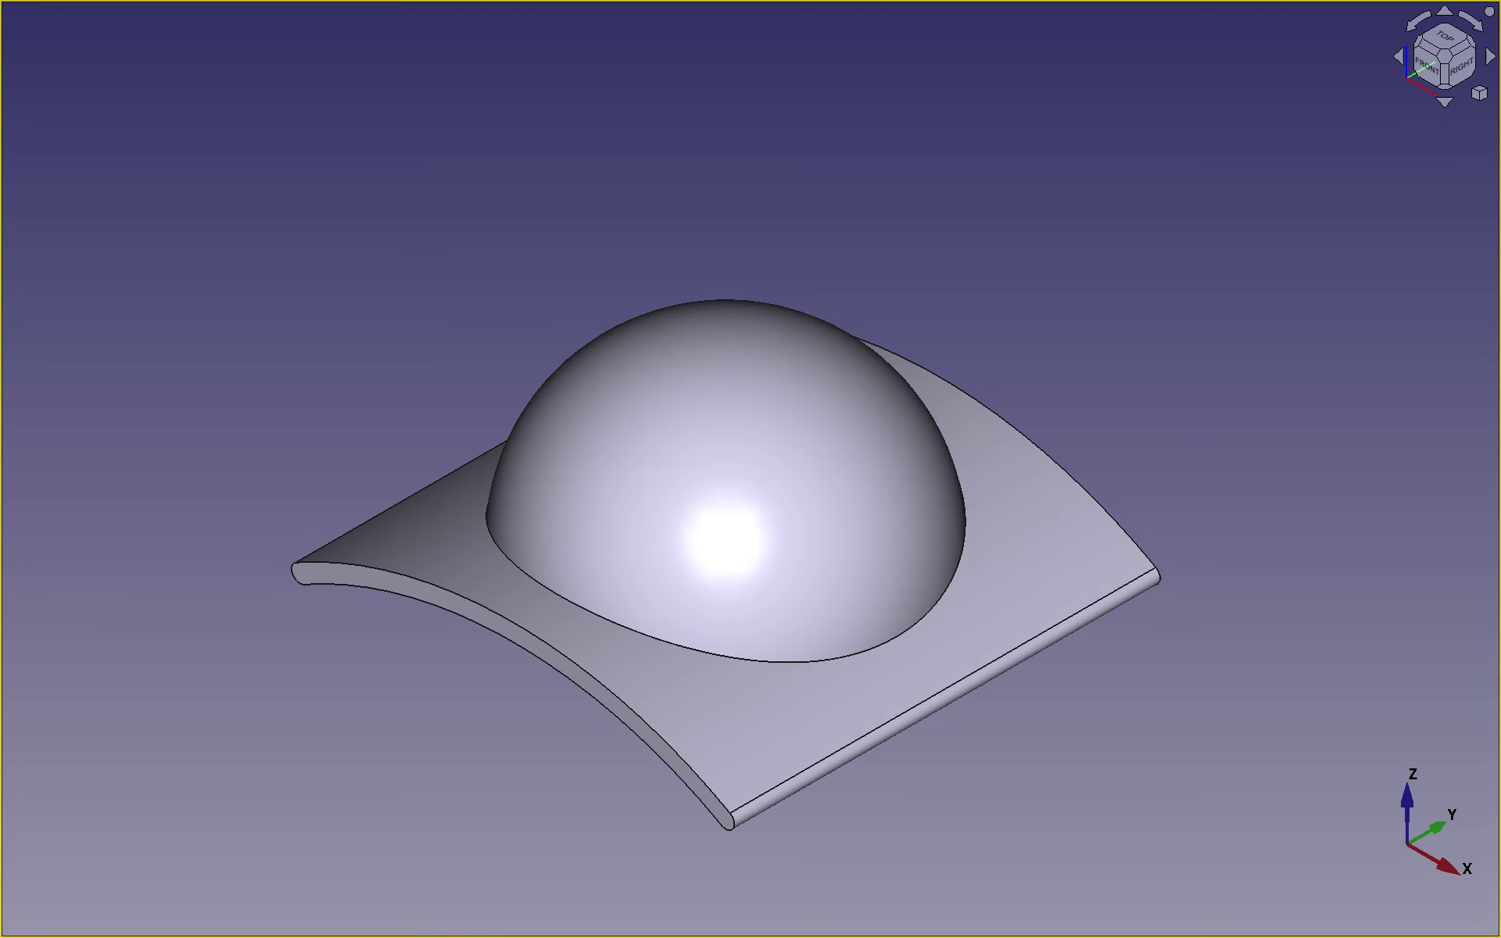
# Inspect the finished dome collar from the Front (1), Left (6) and Isometric (0) views
pyautogui.press('1')
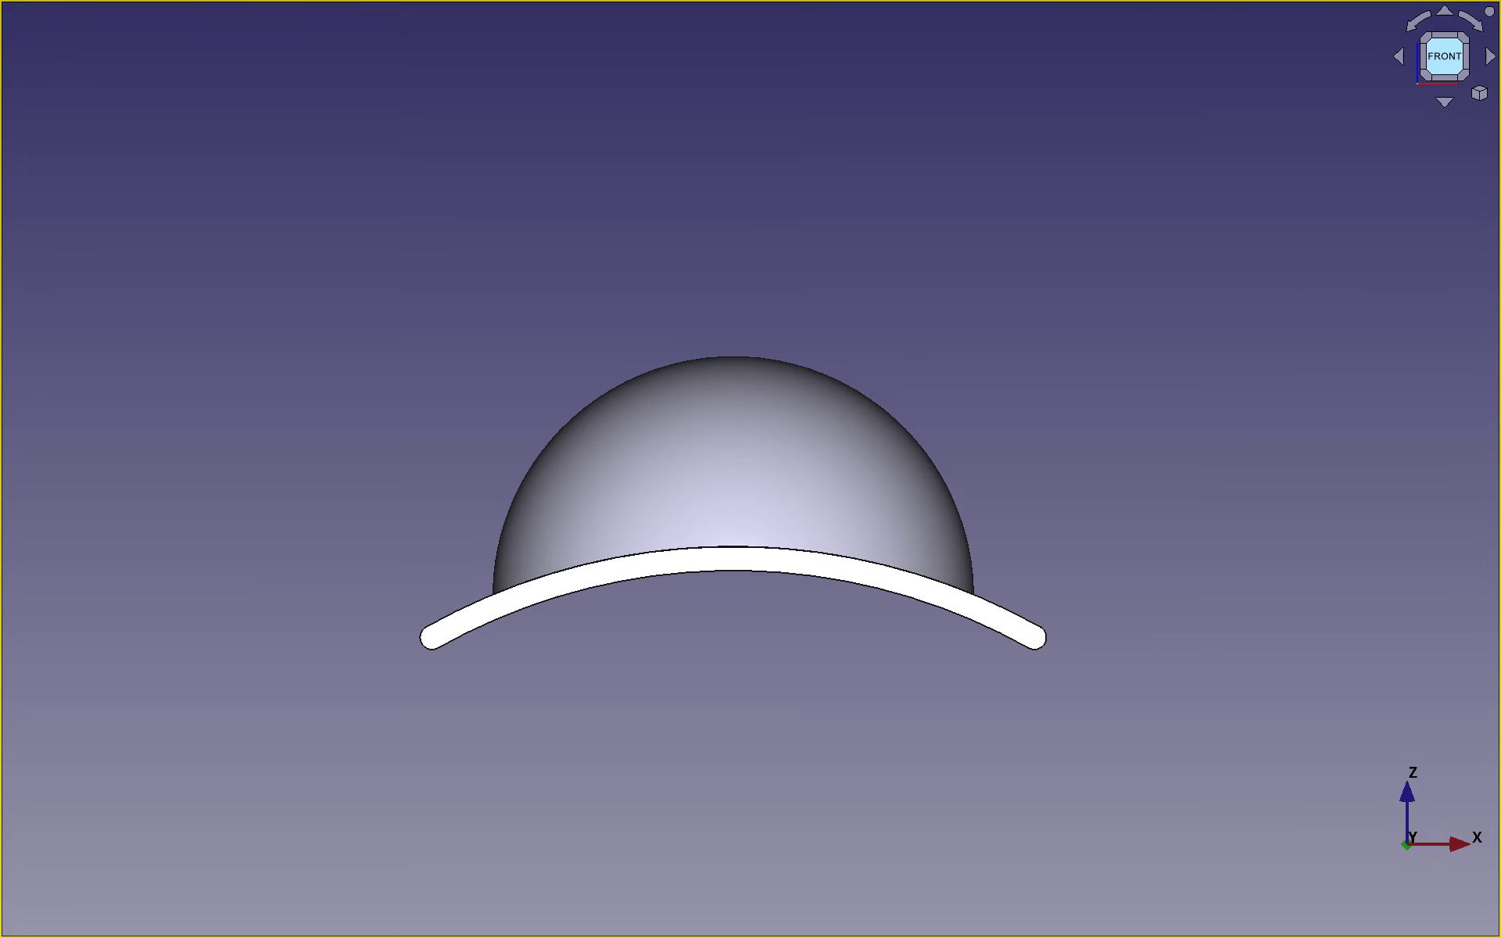
pyautogui.press('6')
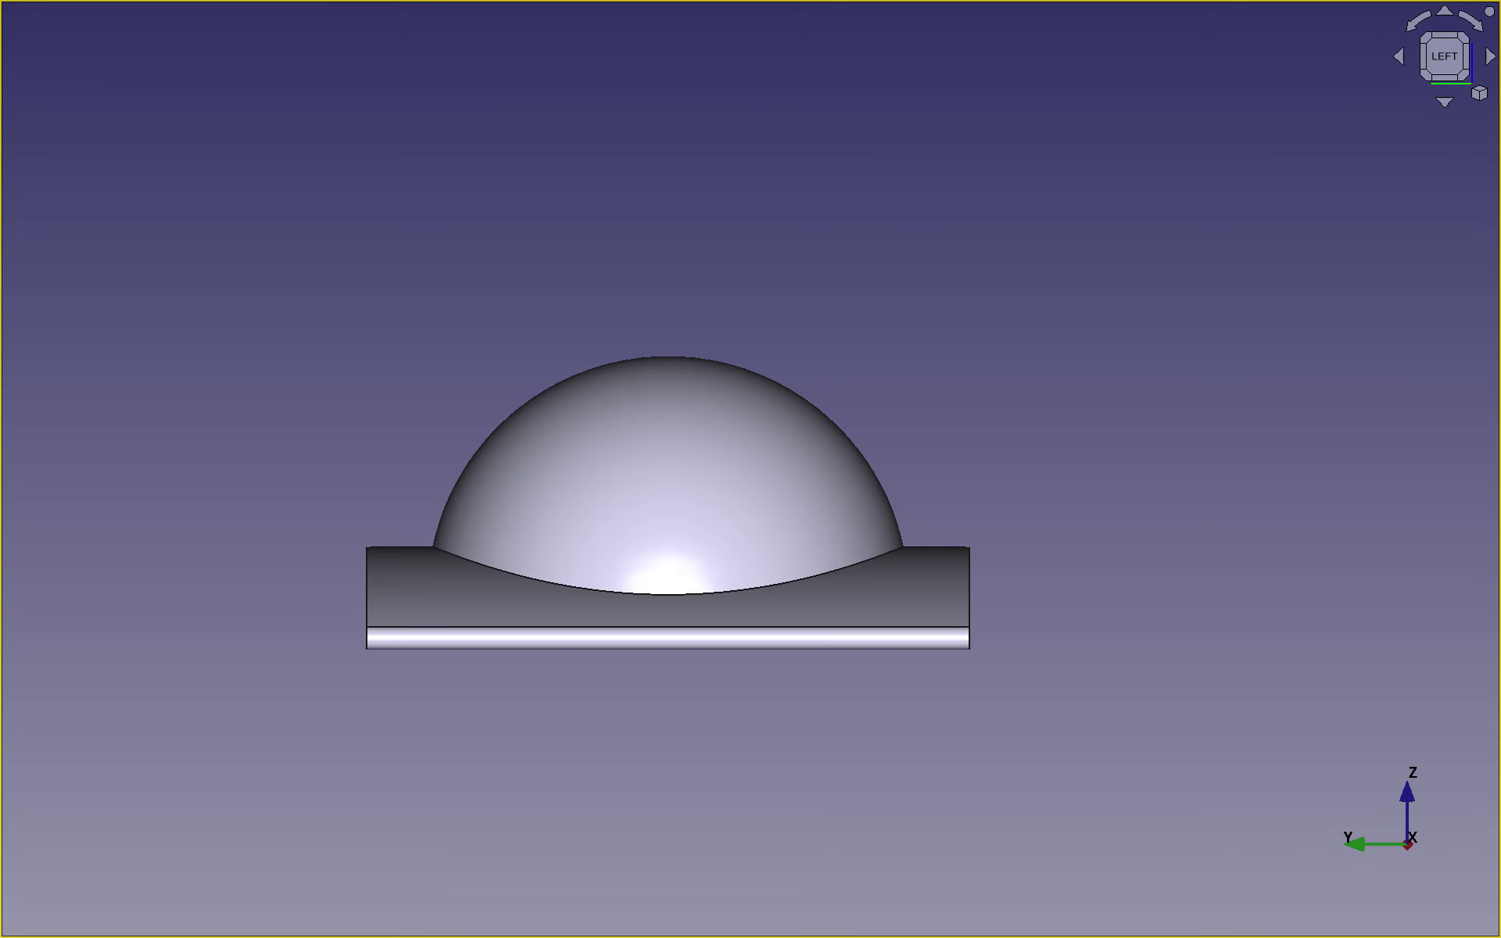
pyautogui.press('0')
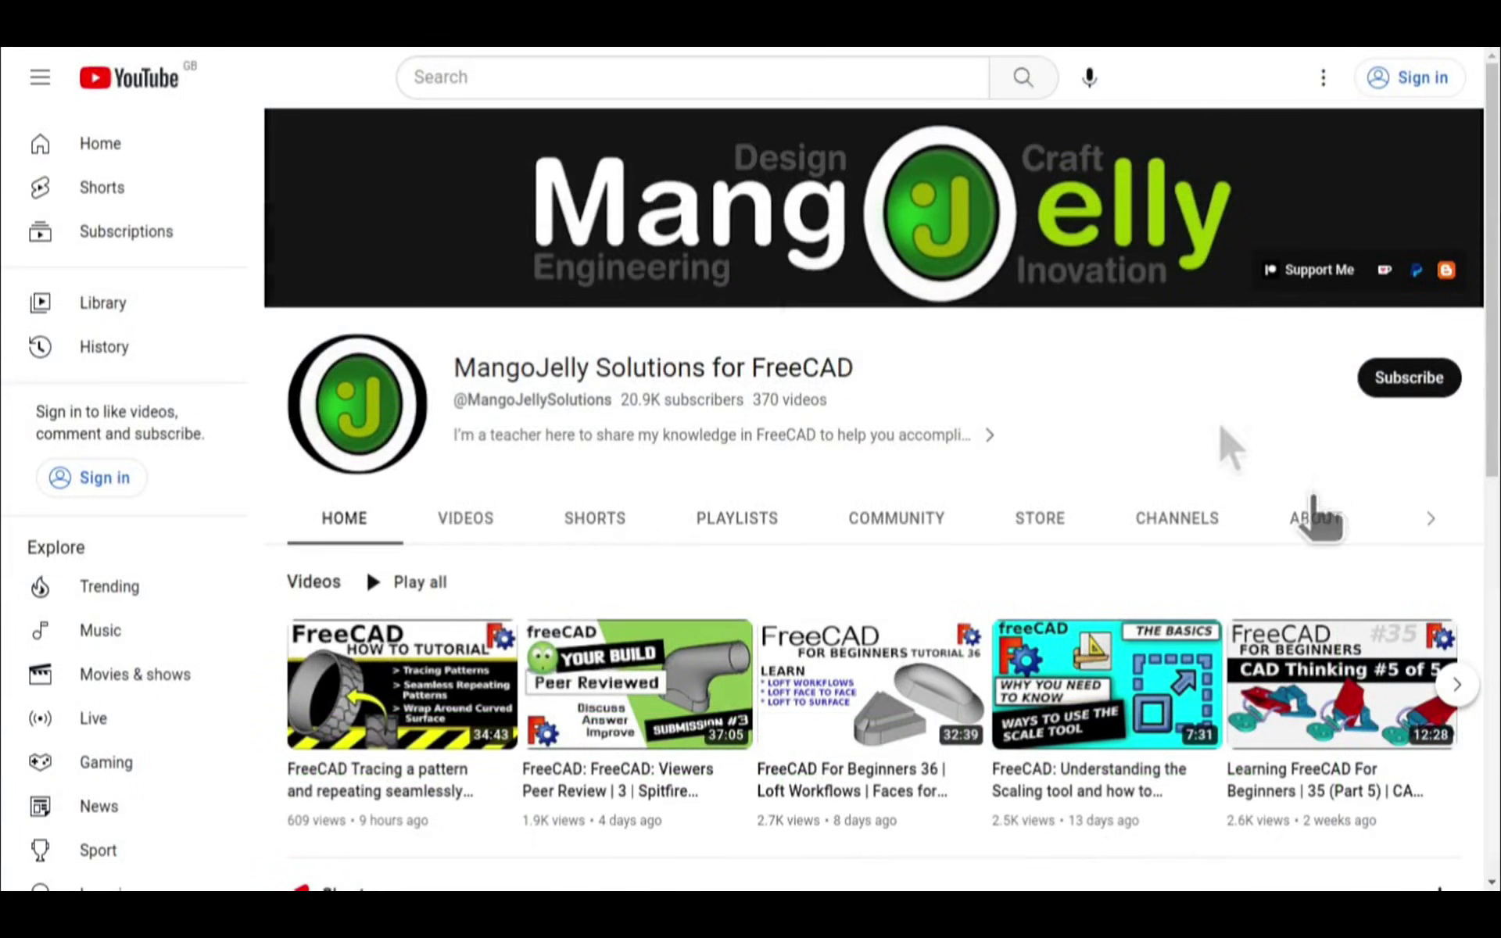
# Show the channel's About description and highlight its three donation link lines
pyautogui.click(1310, 521)
pyautogui.scroll(-3, 325, 687)
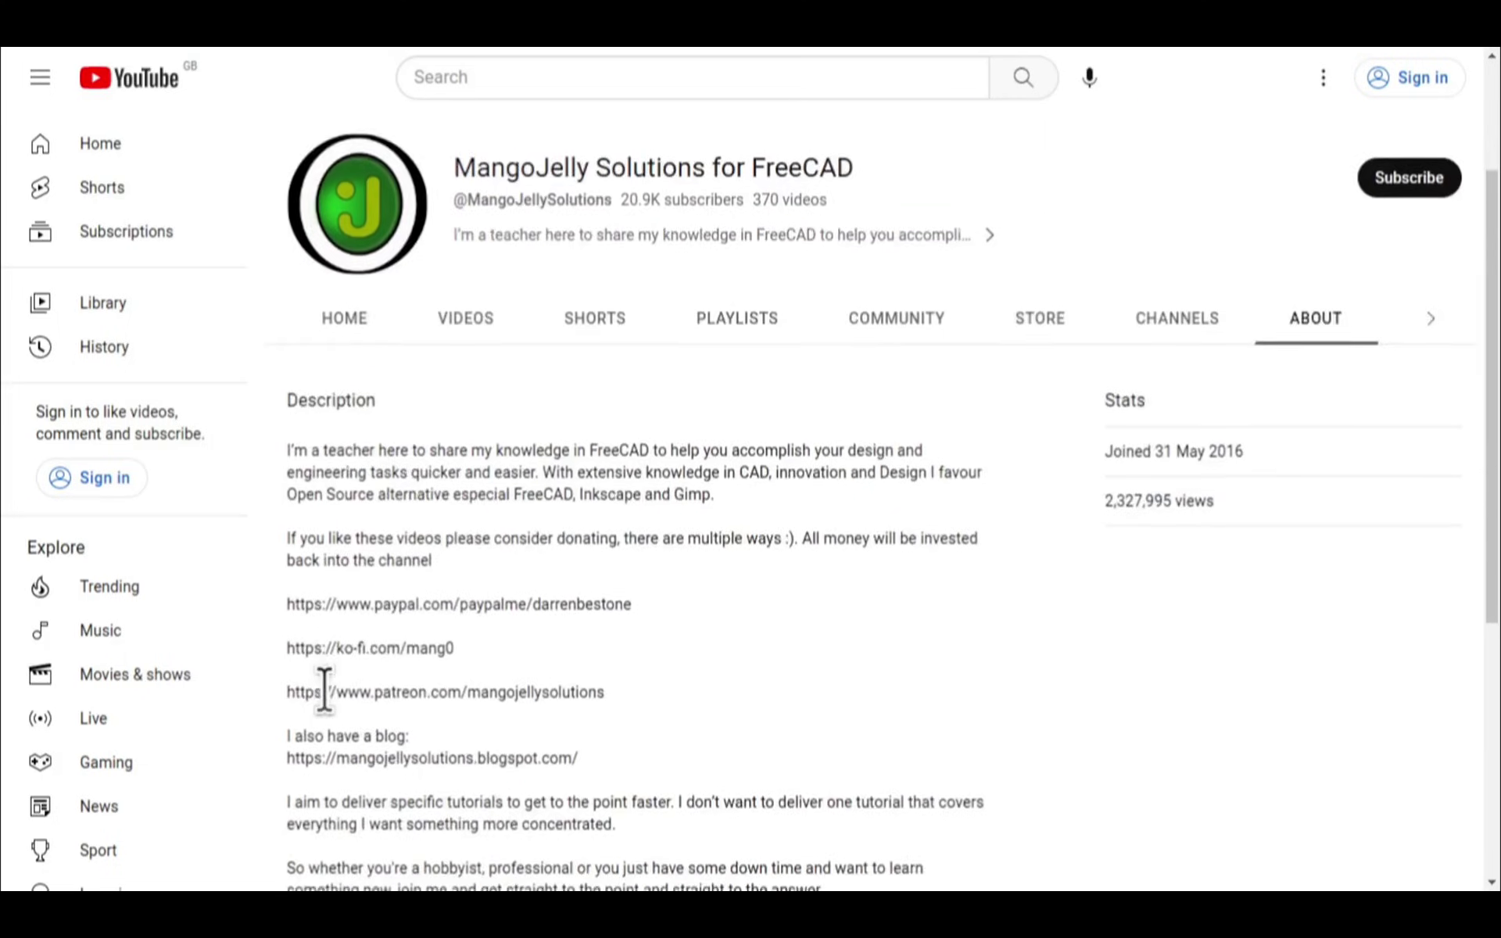
pyautogui.moveTo(604, 625); pyautogui.dragTo(288, 538)
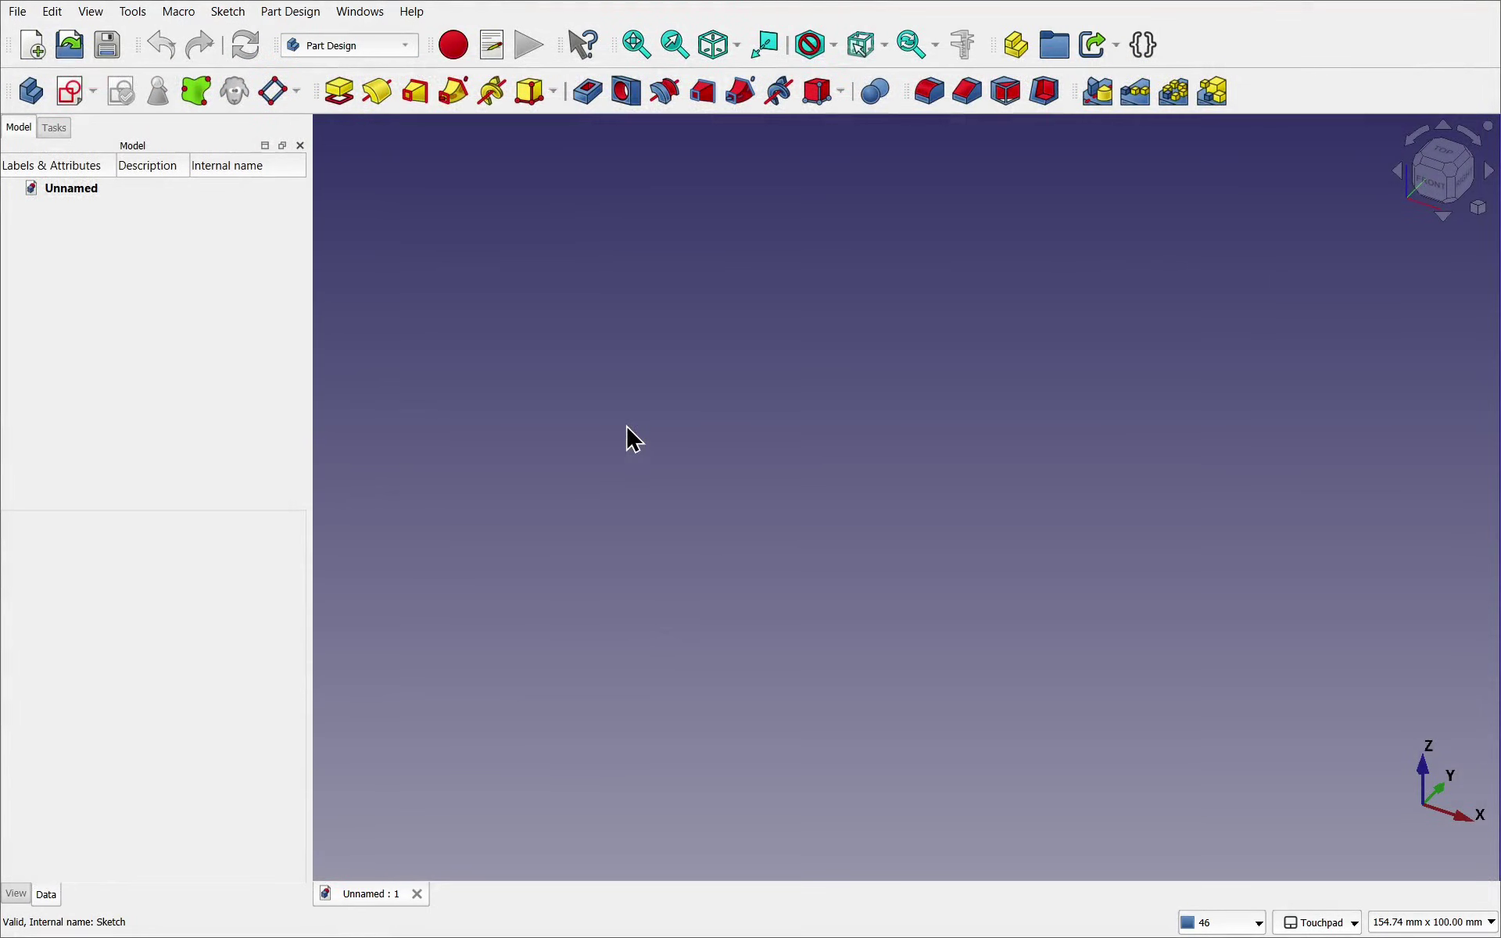
# Keep Part Design active, create a new body, and start a sketch on the XZ plane
pyautogui.click(344, 48)
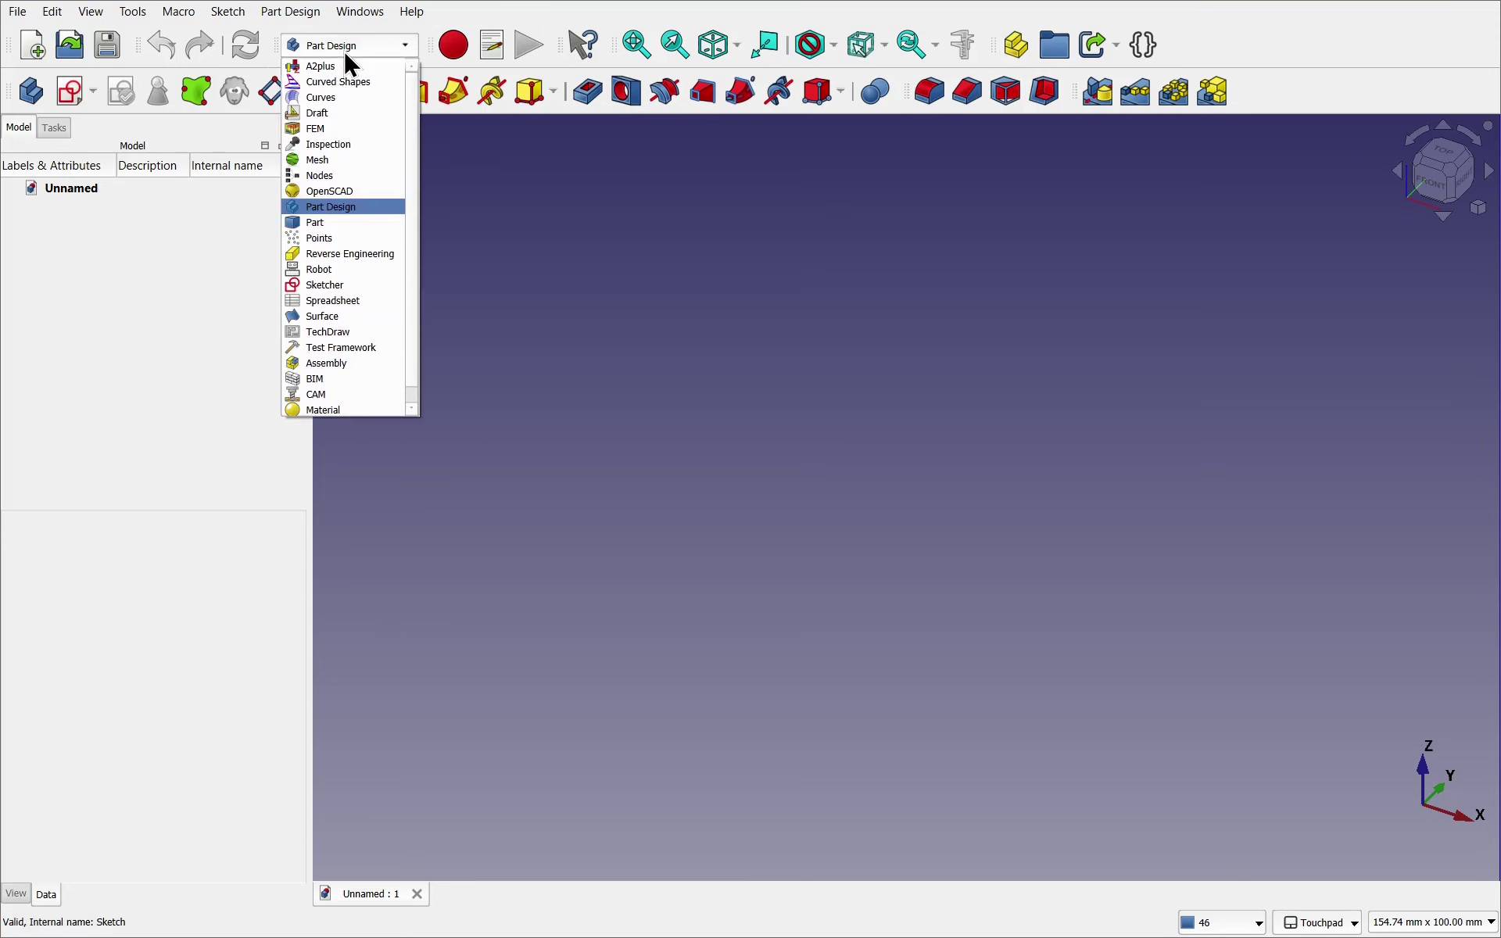
pyautogui.click(381, 213)
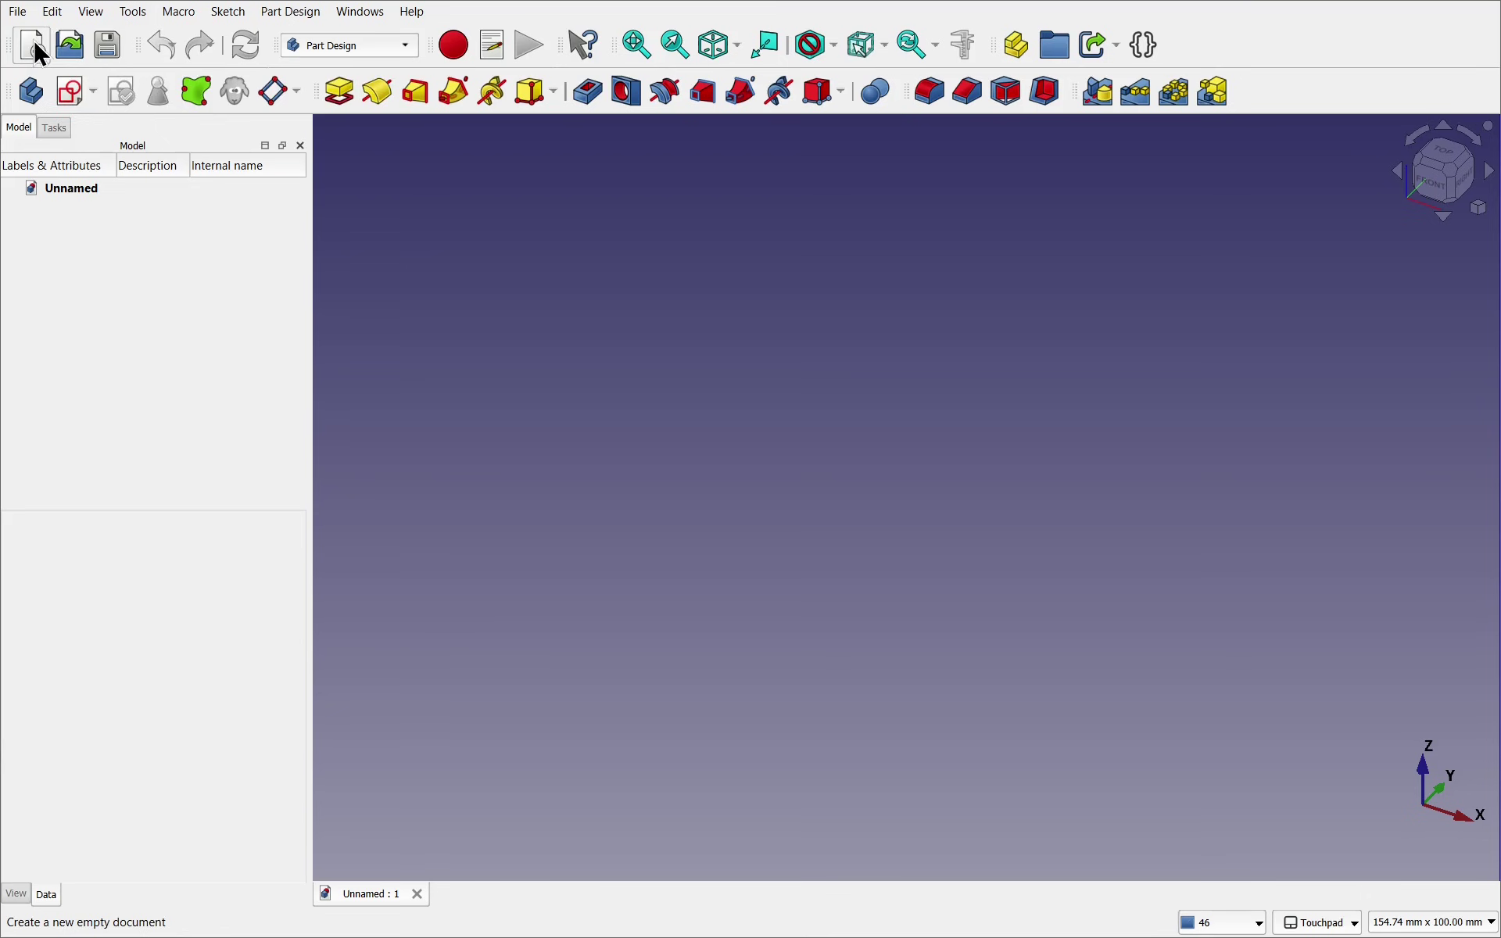
pyautogui.click(29, 92)
pyautogui.click(64, 94)
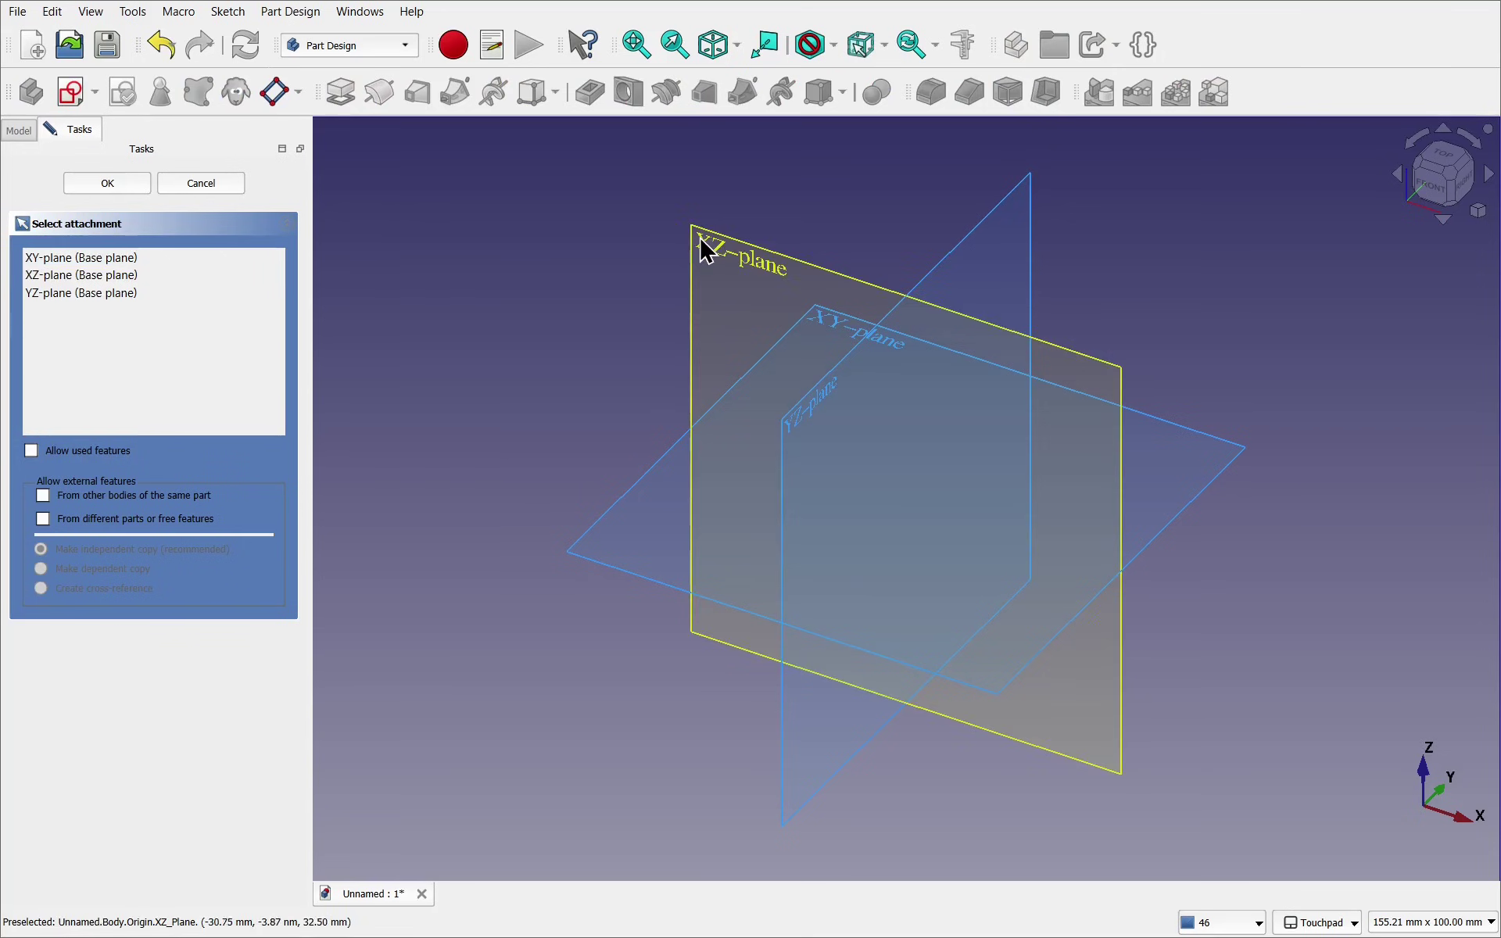
pyautogui.click(739, 270)
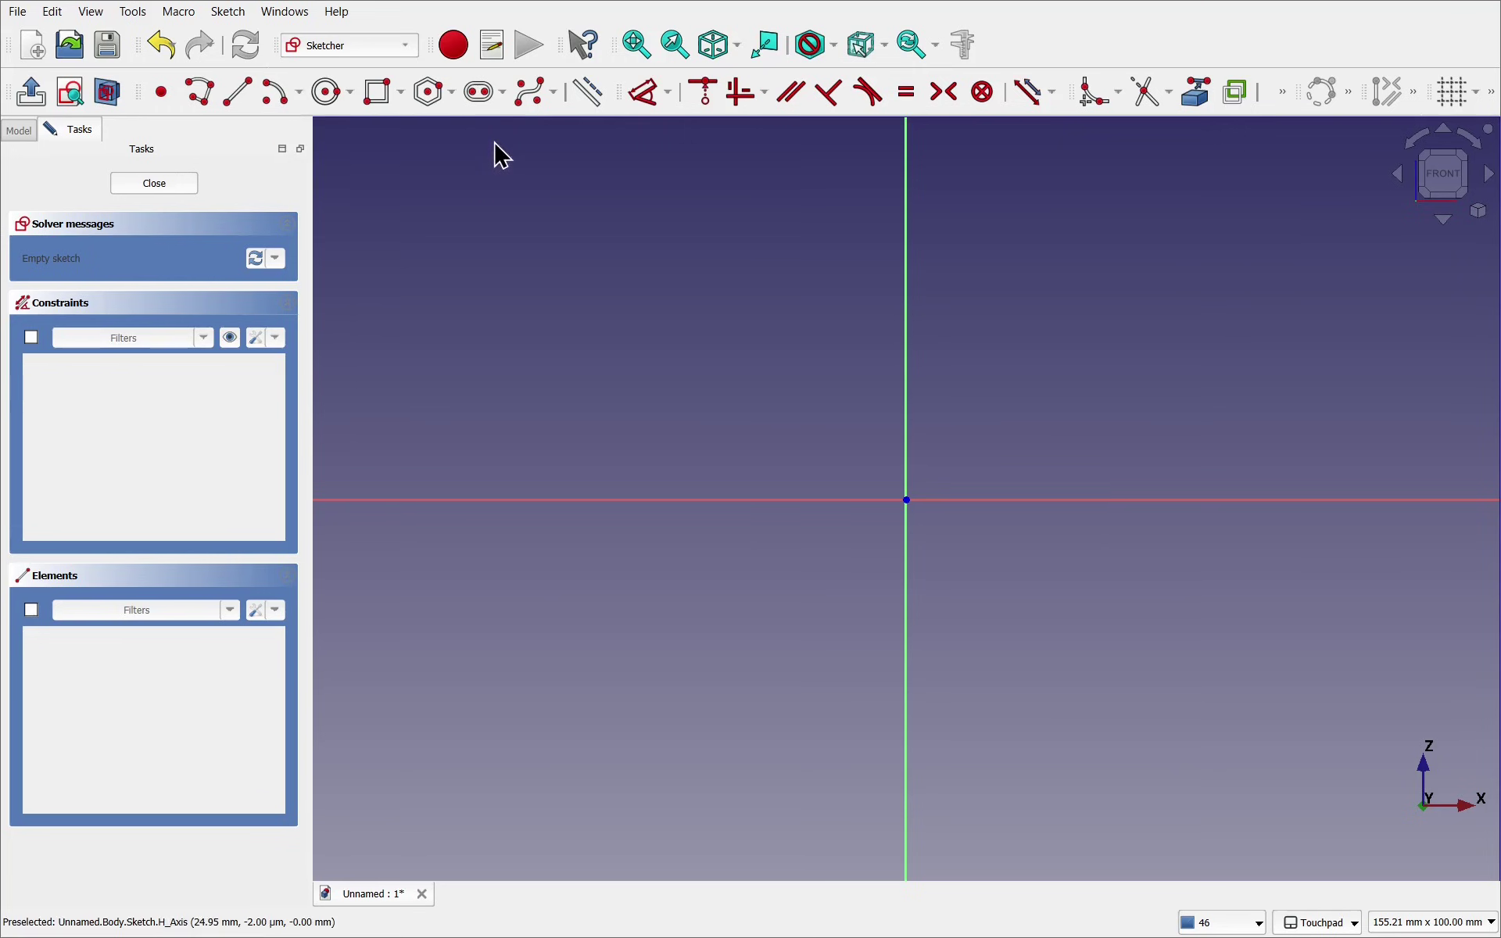
# Choose the arc slot tool and check the automatic constraint settings
pyautogui.click(504, 97)
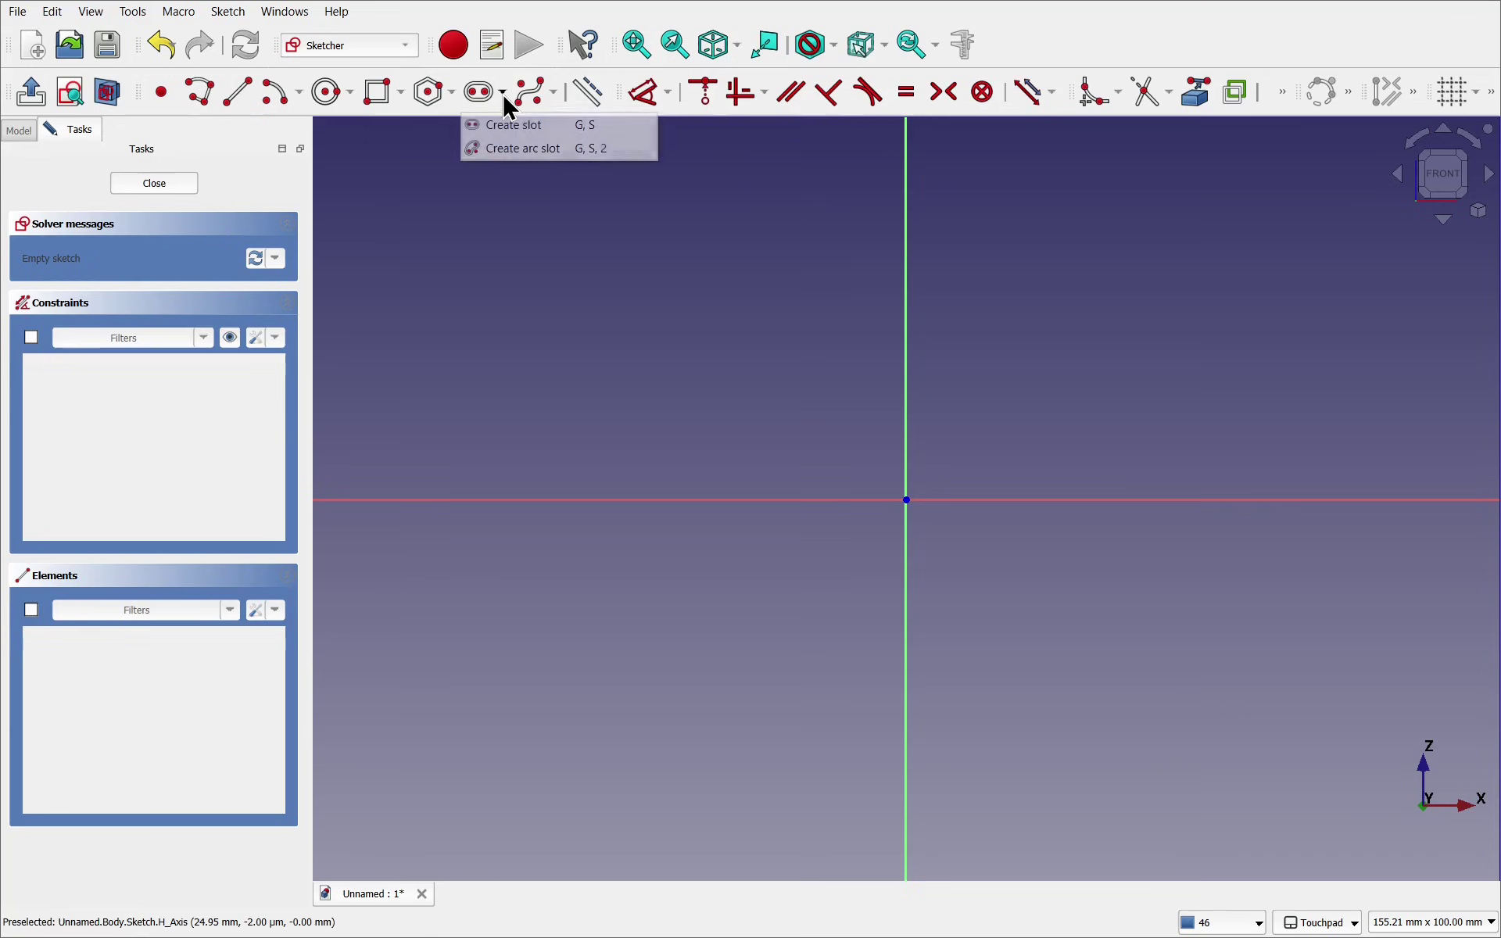
pyautogui.click(521, 151)
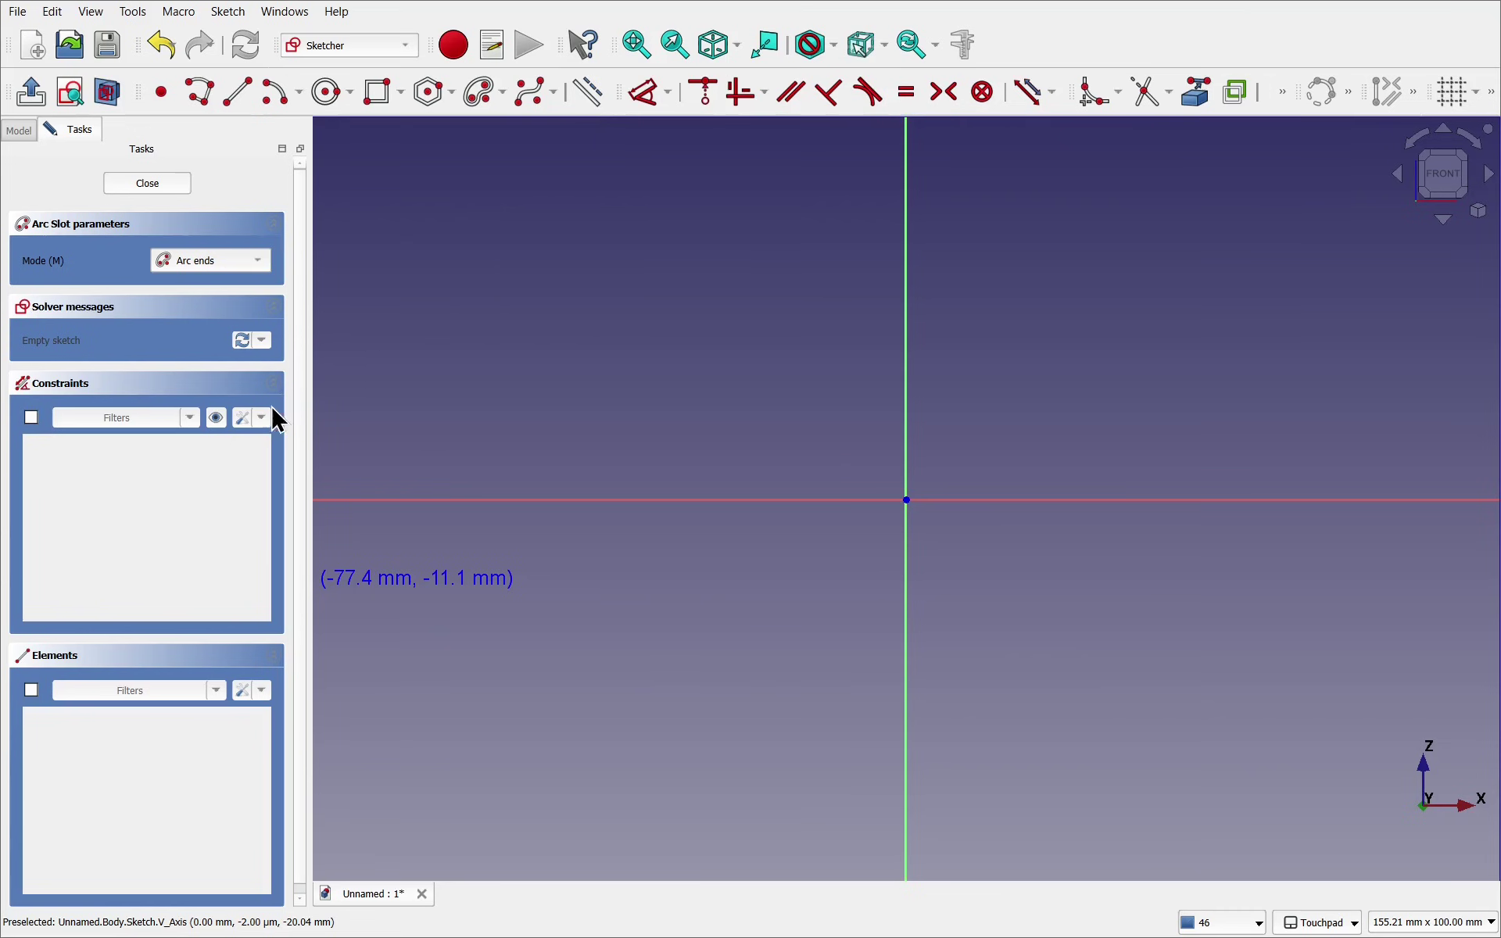
pyautogui.click(267, 424)
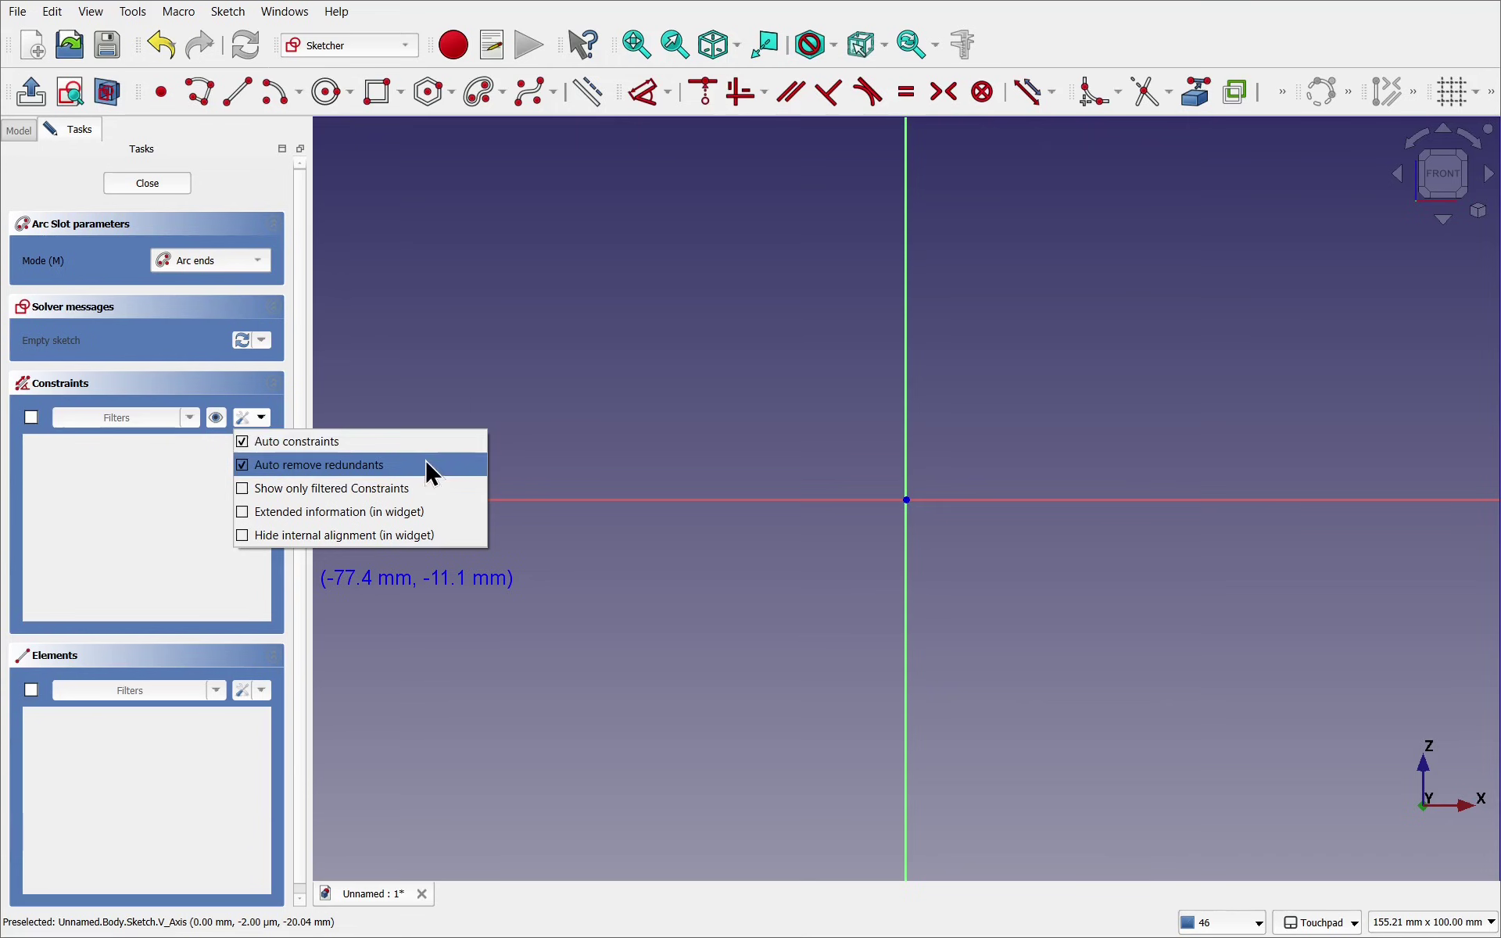
pyautogui.click(299, 404)
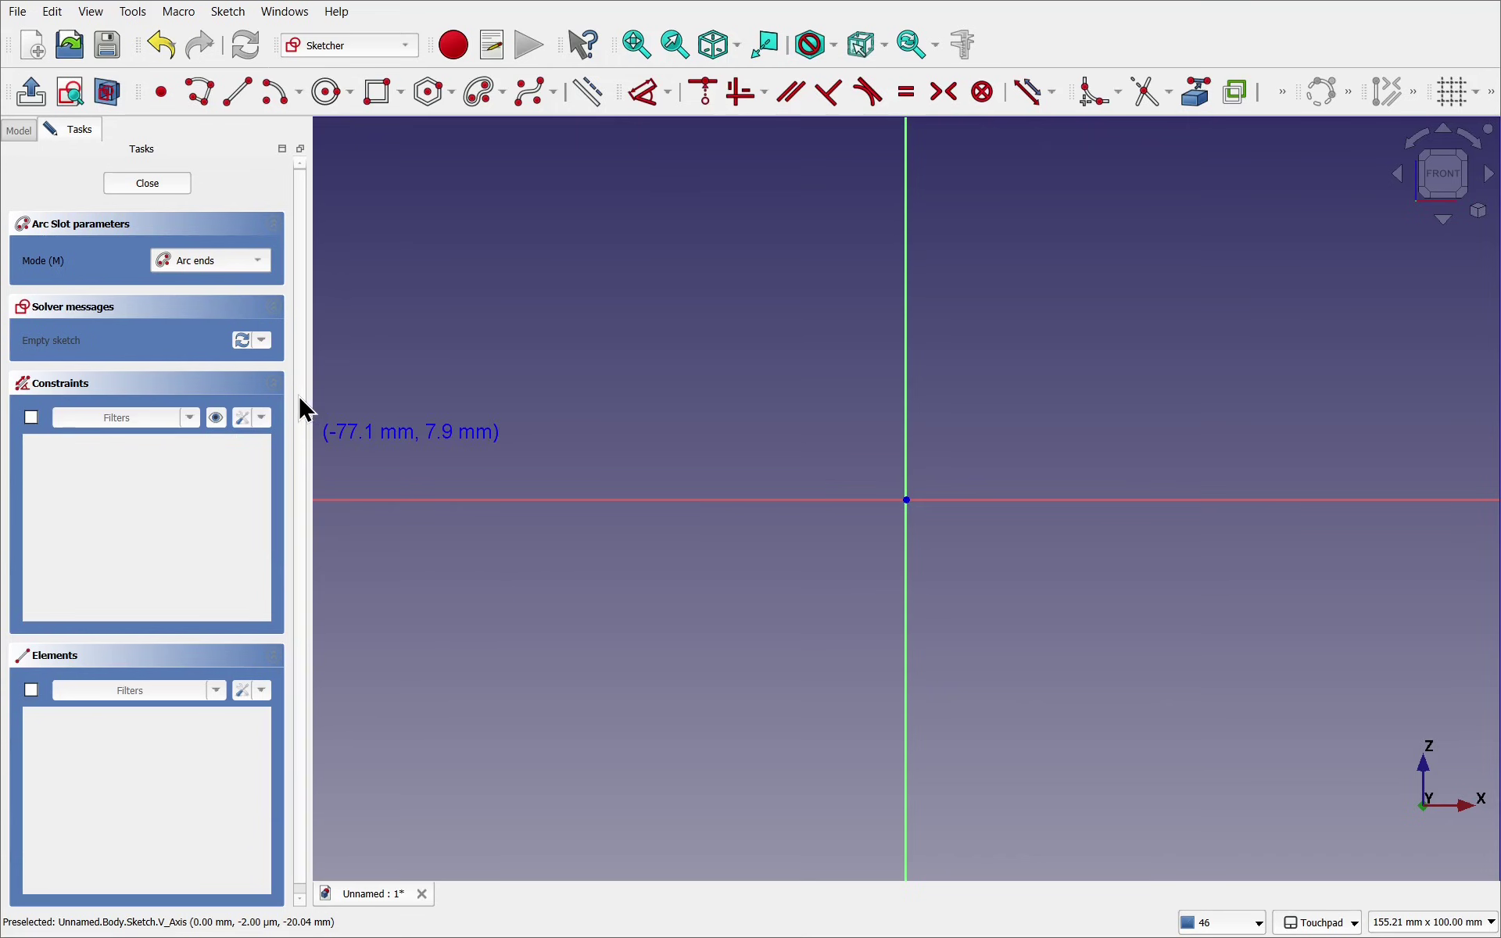
# Draw an arc slot centred on the vertical axis, setting its radius, sweep and width
pyautogui.click(905, 686)
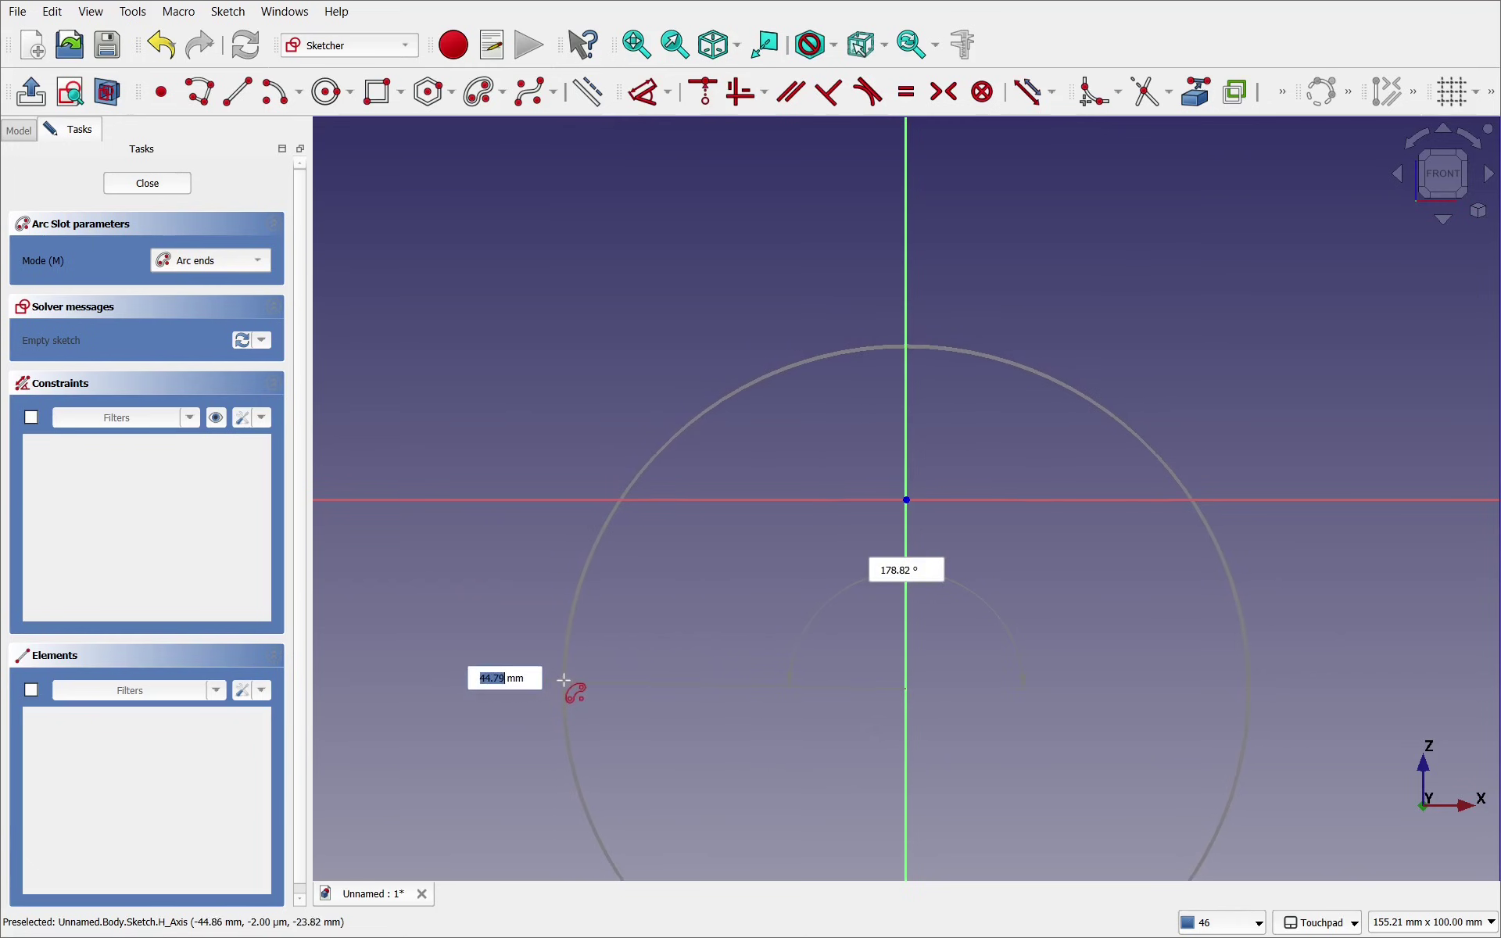
pyautogui.click(535, 680)
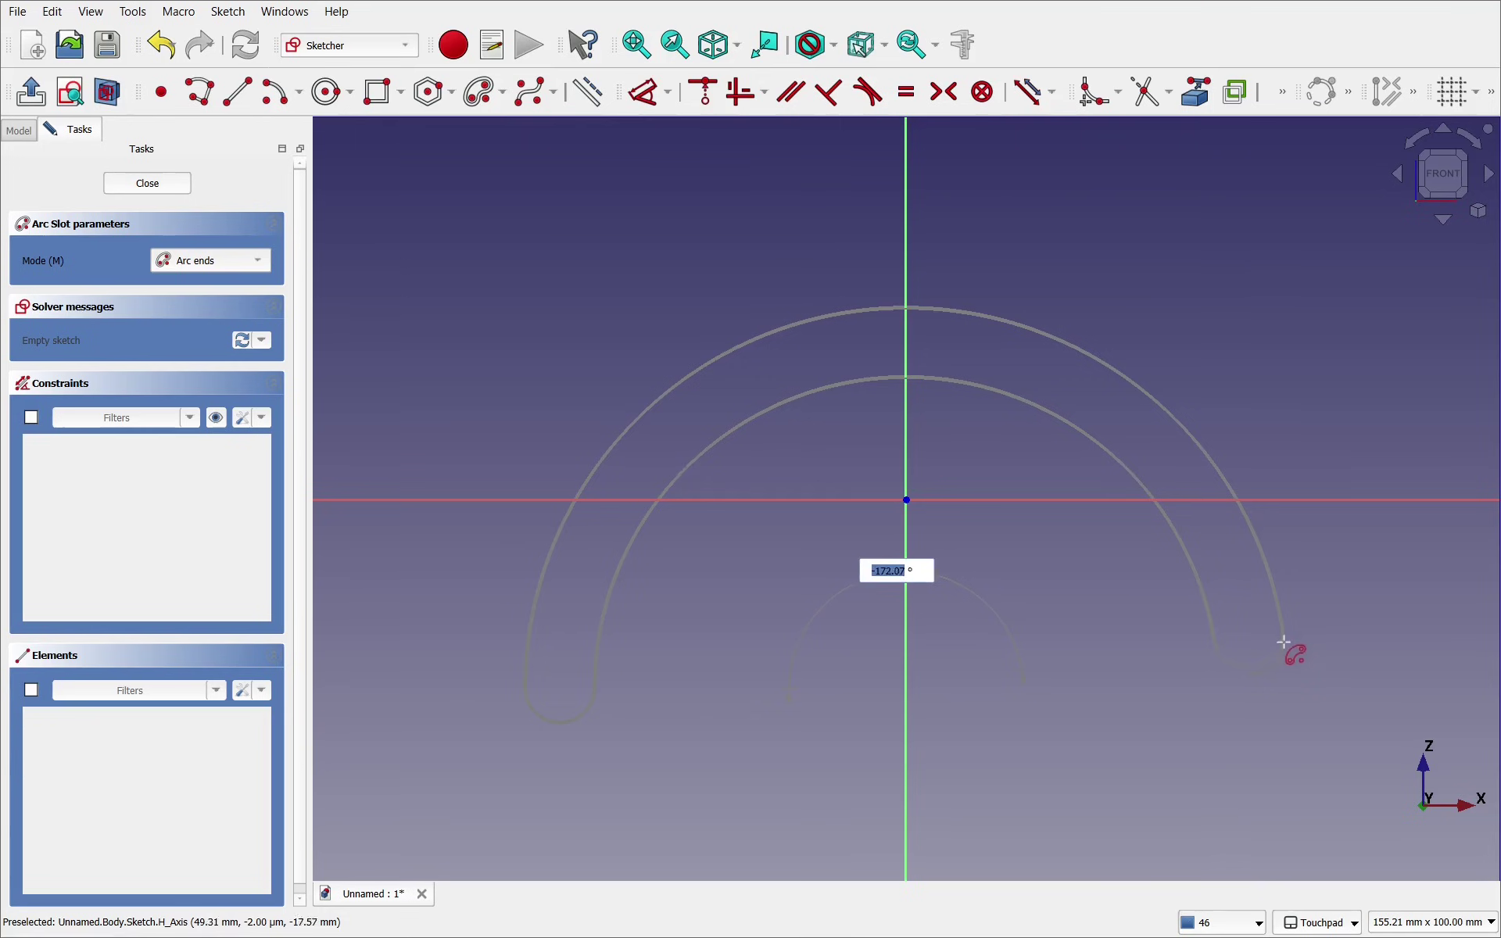
pyautogui.click(1281, 669)
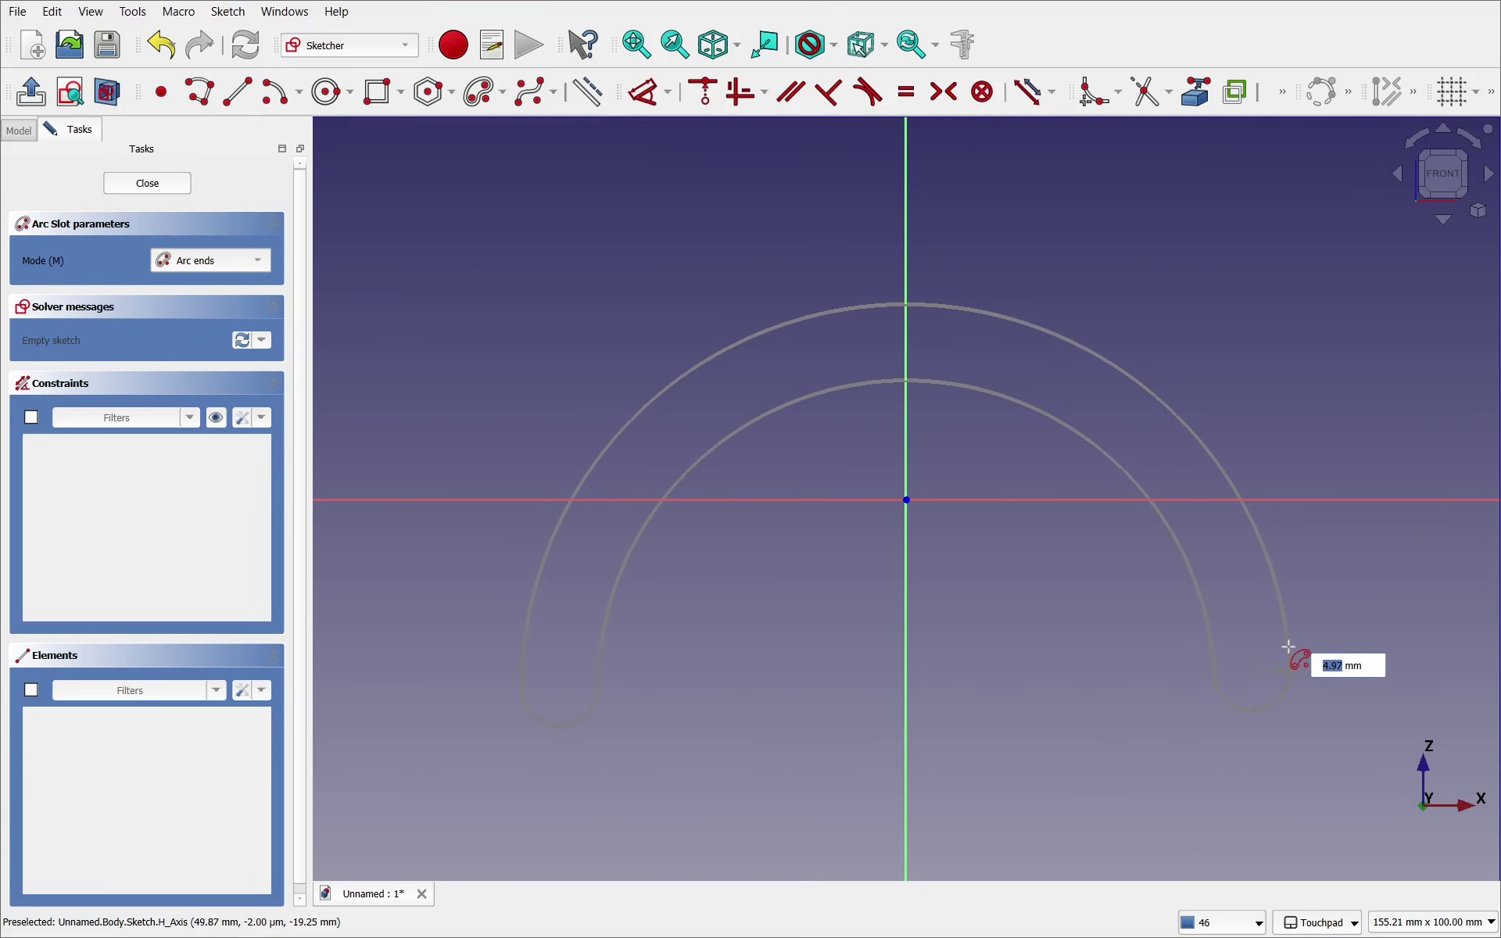
pyautogui.click(1288, 647)
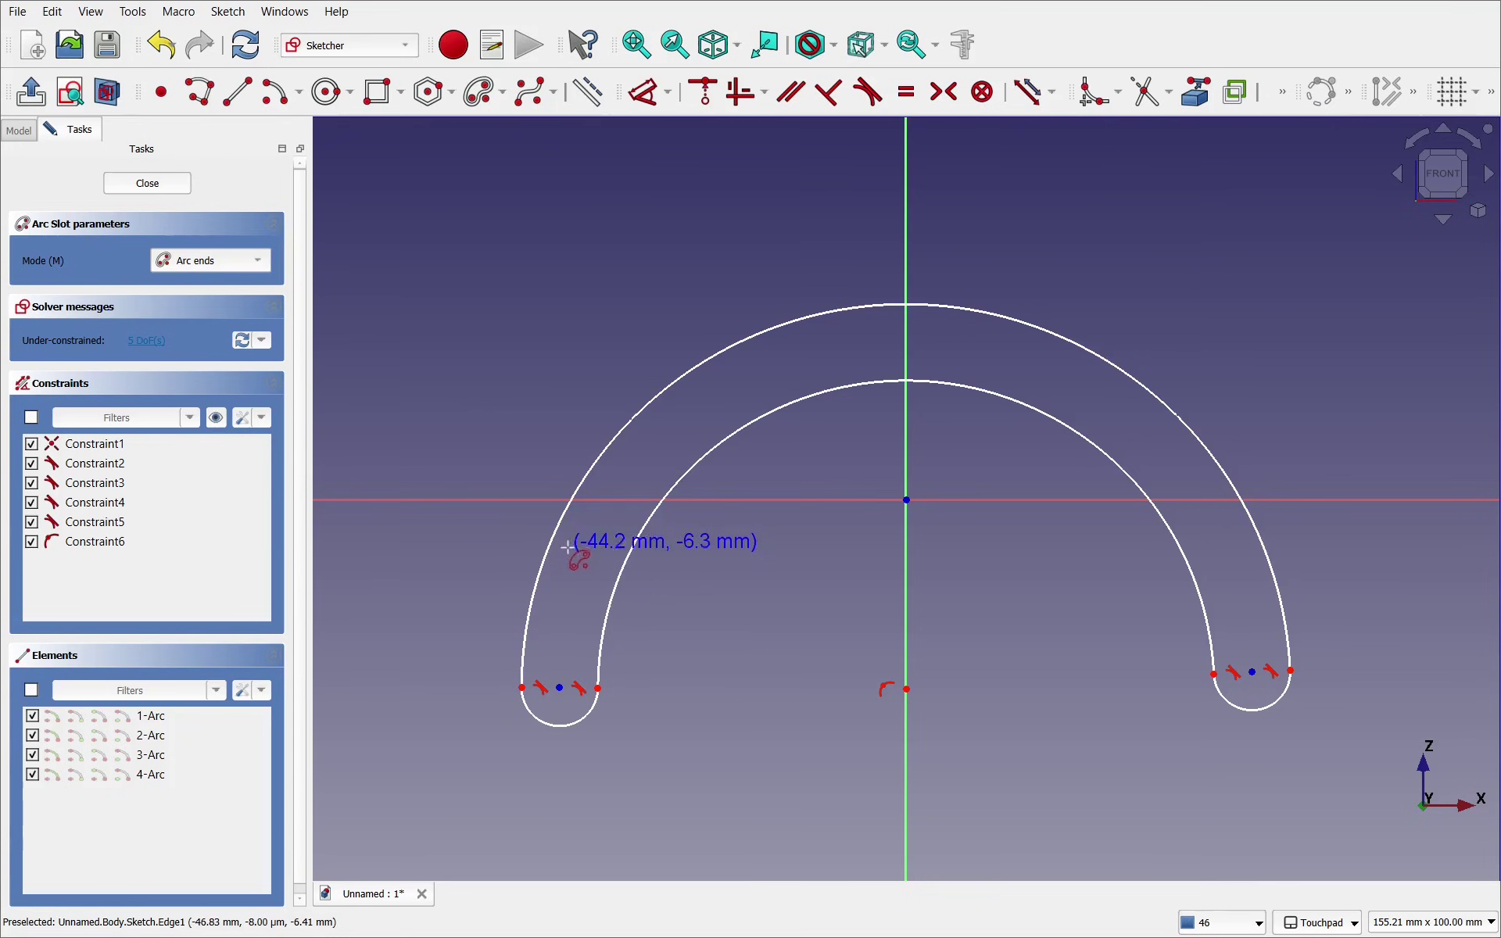
# Constrain both end-arc centres of the slot onto the horizontal axis
pyautogui.rightClick(806, 606)
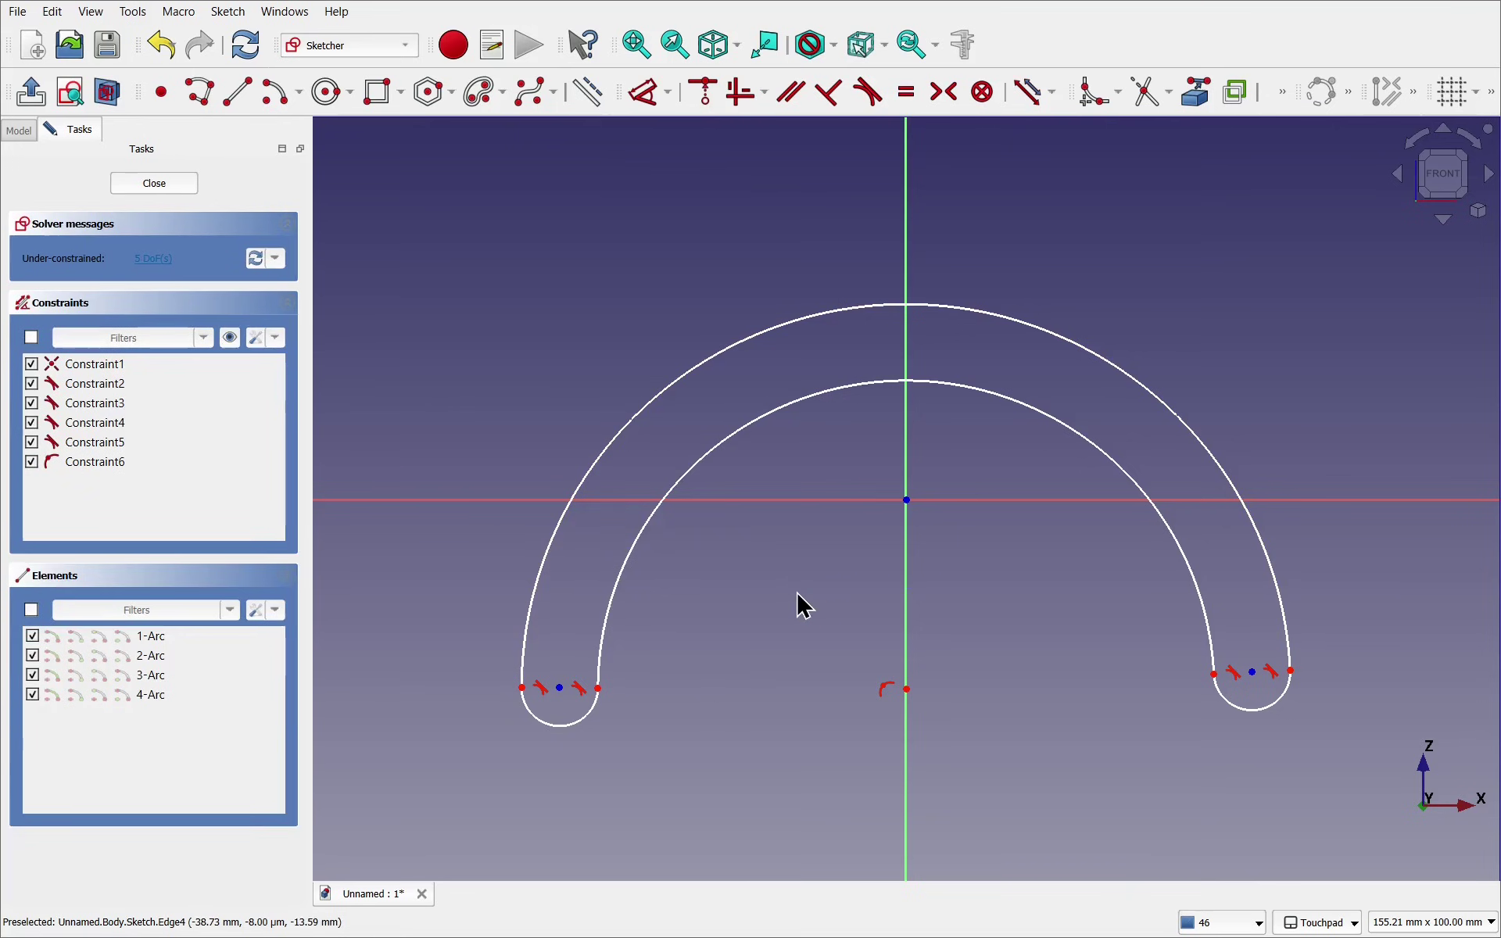
pyautogui.moveTo(560, 704); pyautogui.dragTo(627, 532)
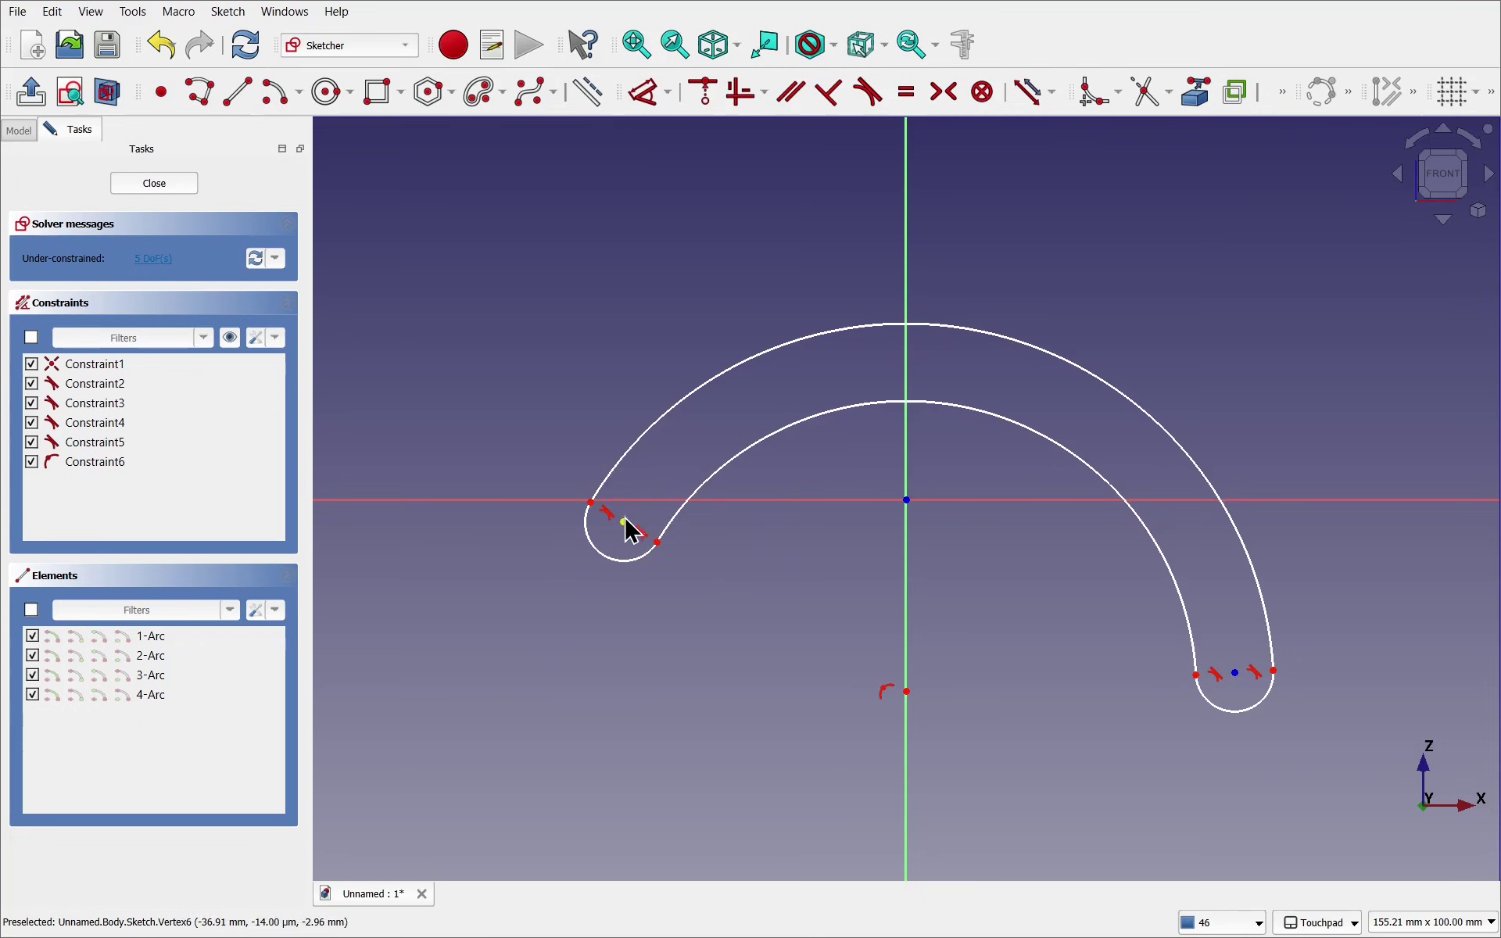
pyautogui.click(625, 521)
pyautogui.click(474, 501)
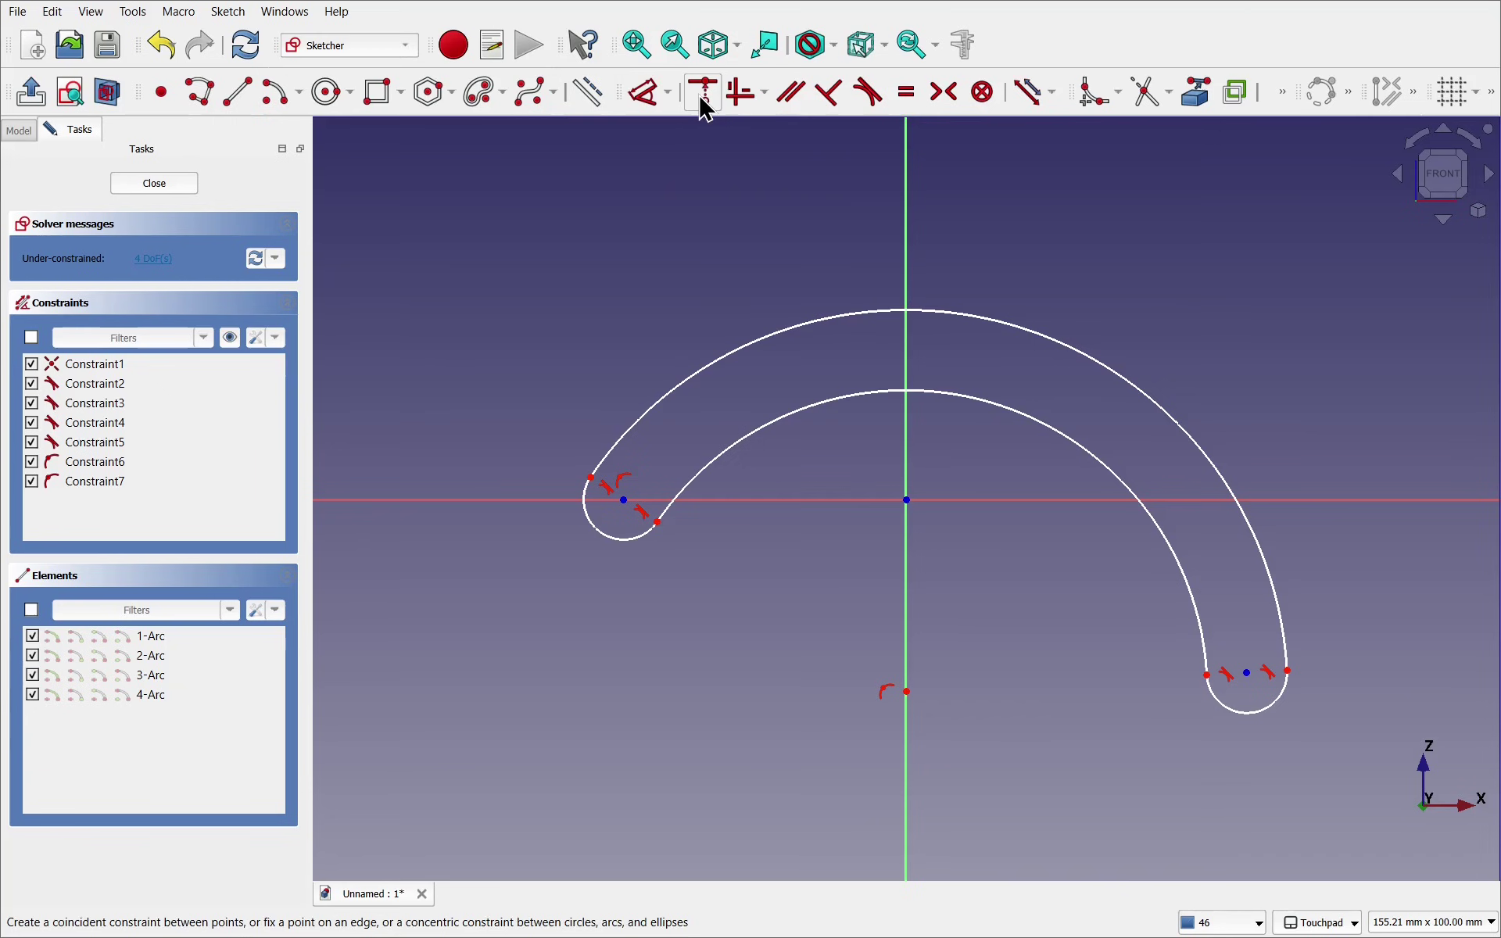
pyautogui.click(1249, 676)
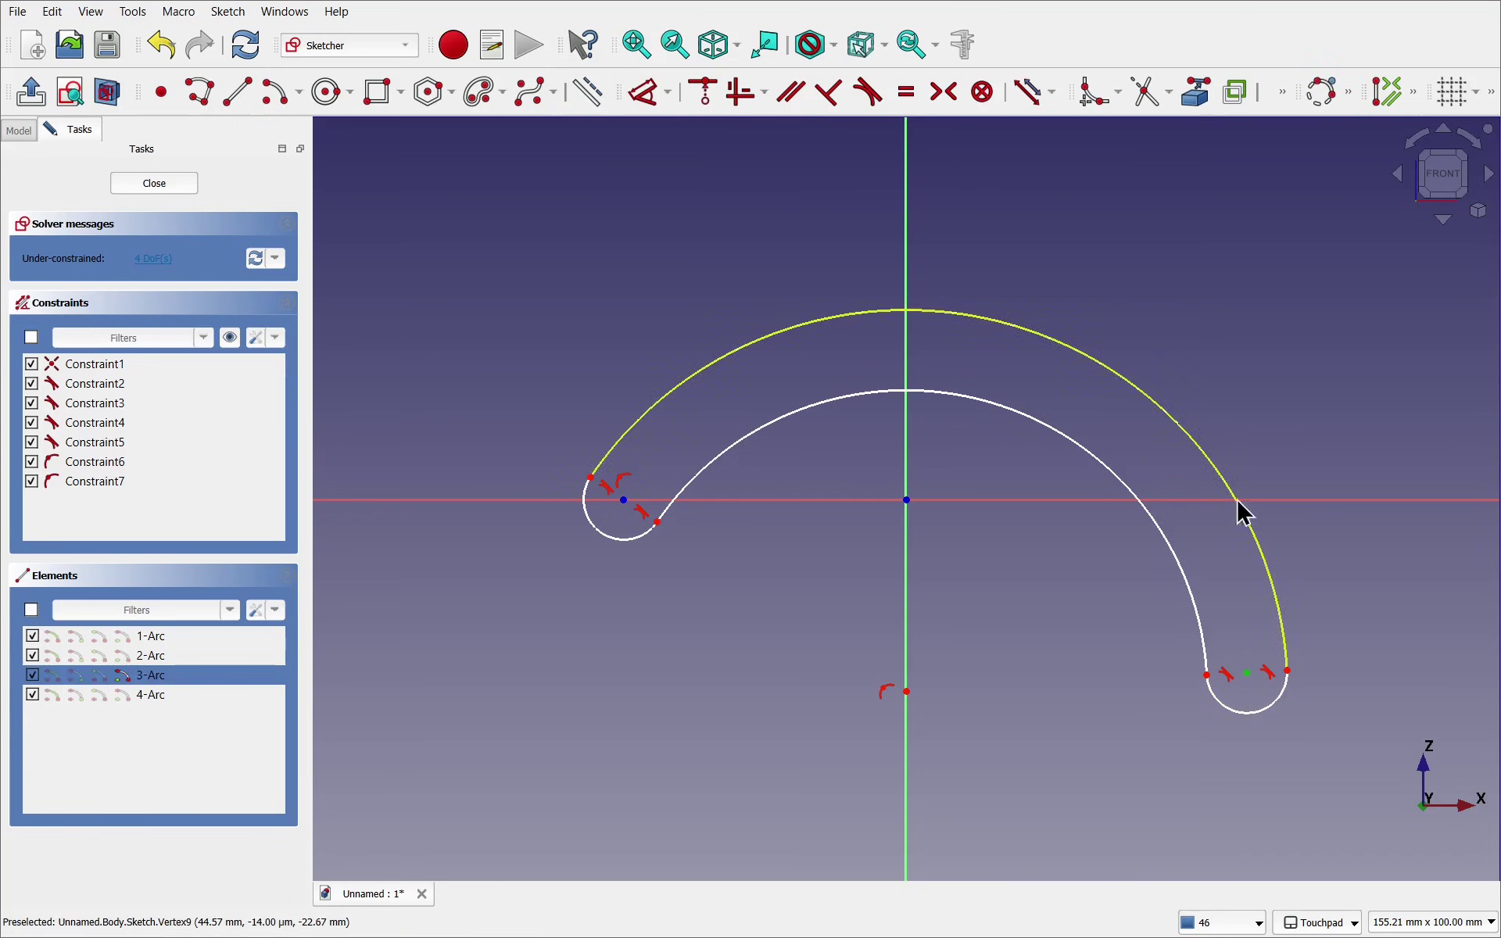
pyautogui.click(1294, 501)
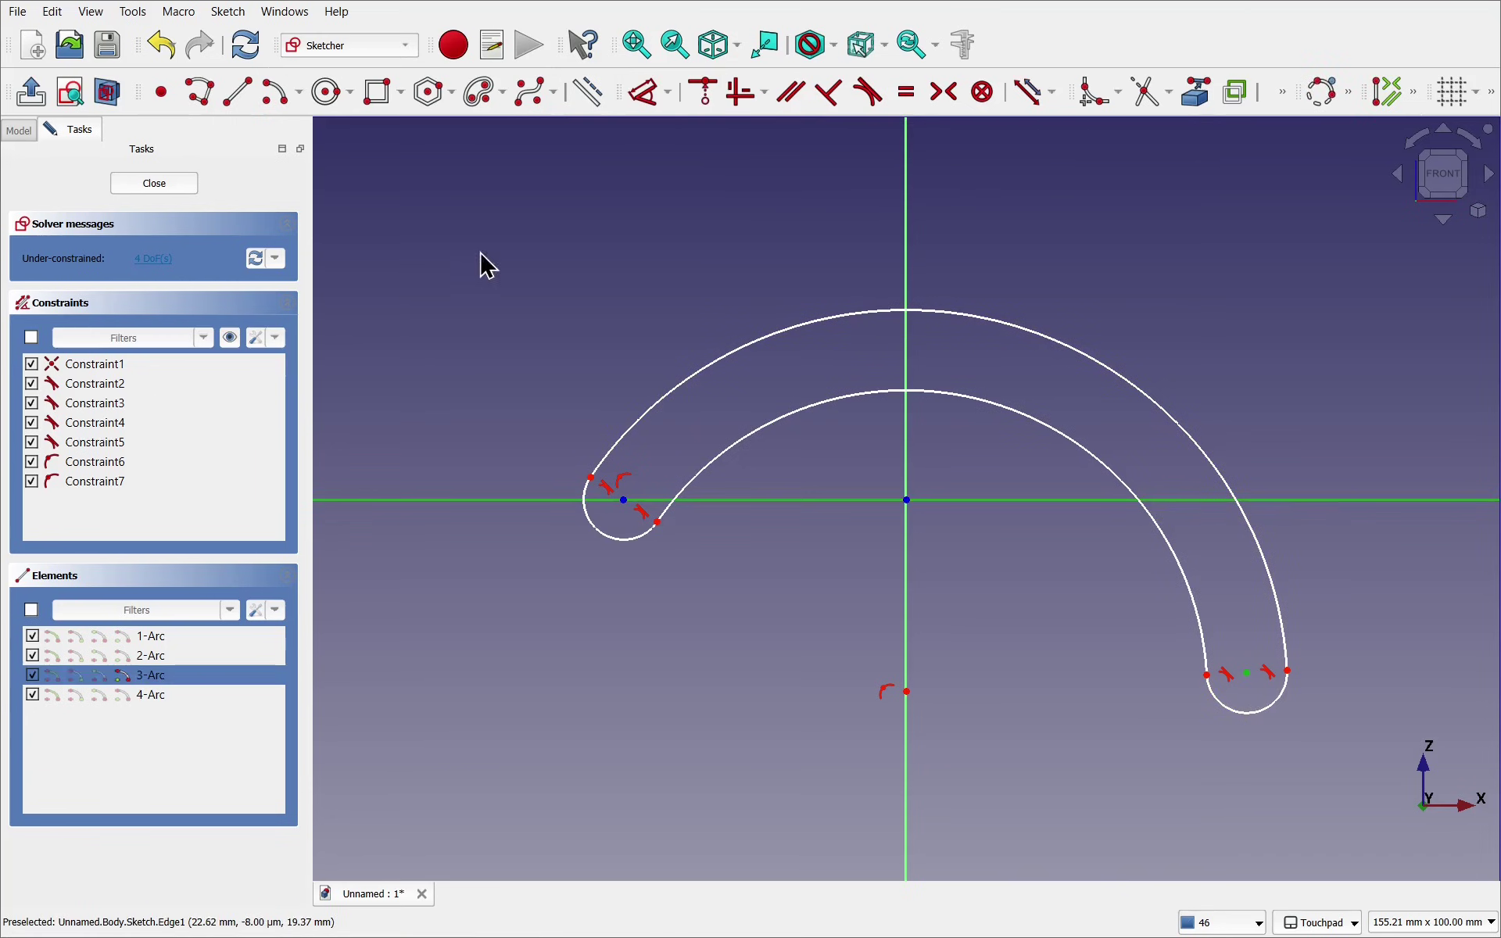
pyautogui.click(711, 99)
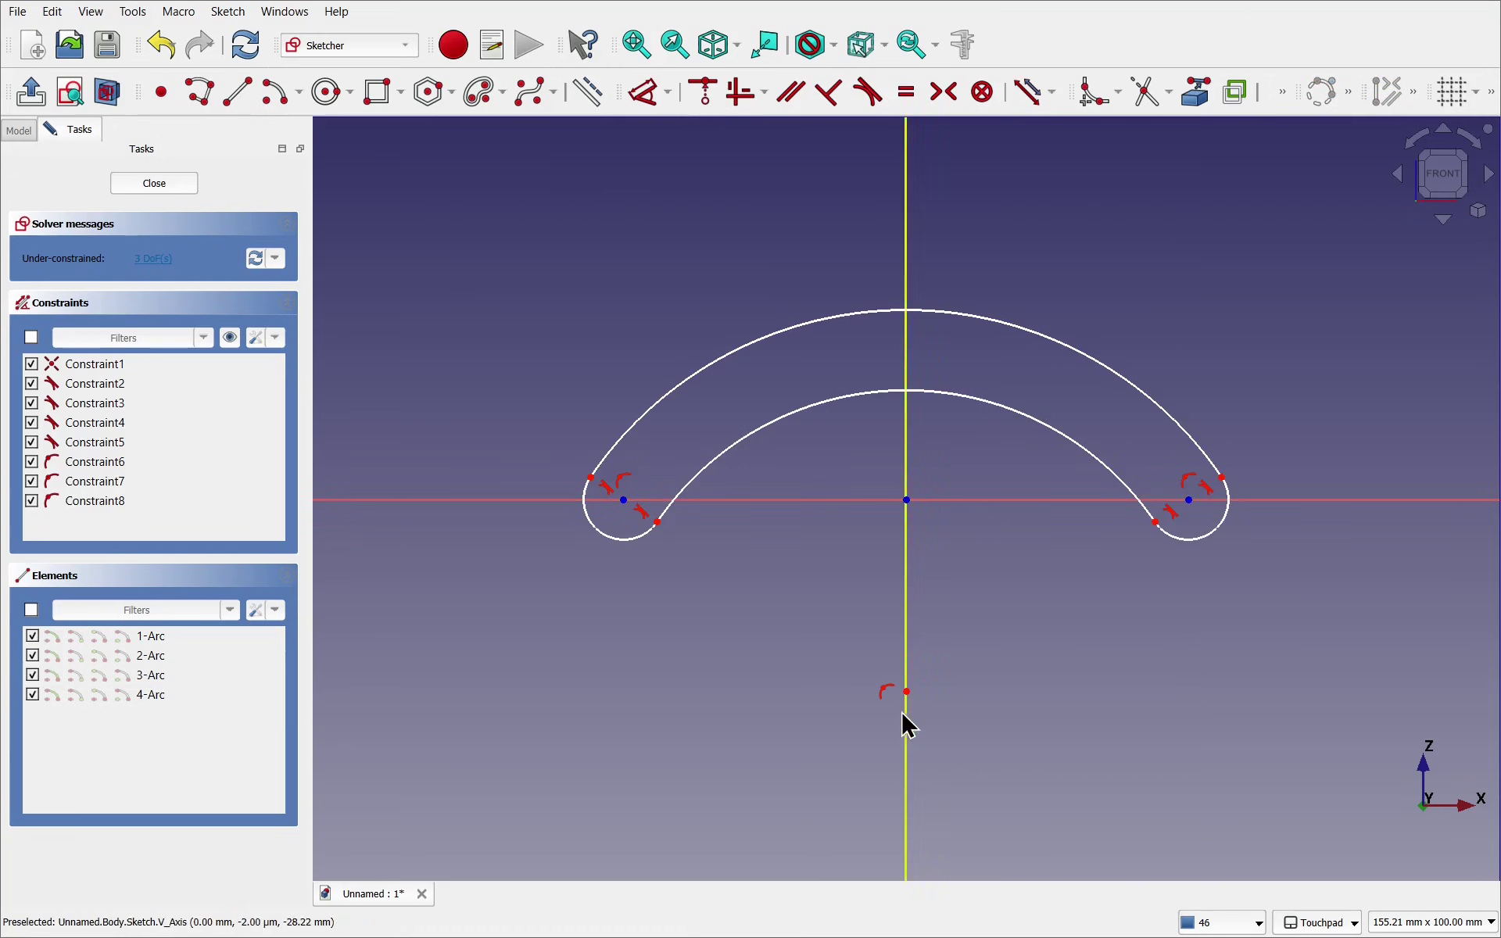
# Add a 100 mm horizontal distance between the two end-arc centres
pyautogui.moveTo(914, 700)
pyautogui.mouseDown()
pyautogui.moveTo(911, 551)
pyautogui.moveTo(895, 711)
pyautogui.moveTo(897, 700)
pyautogui.mouseUp()
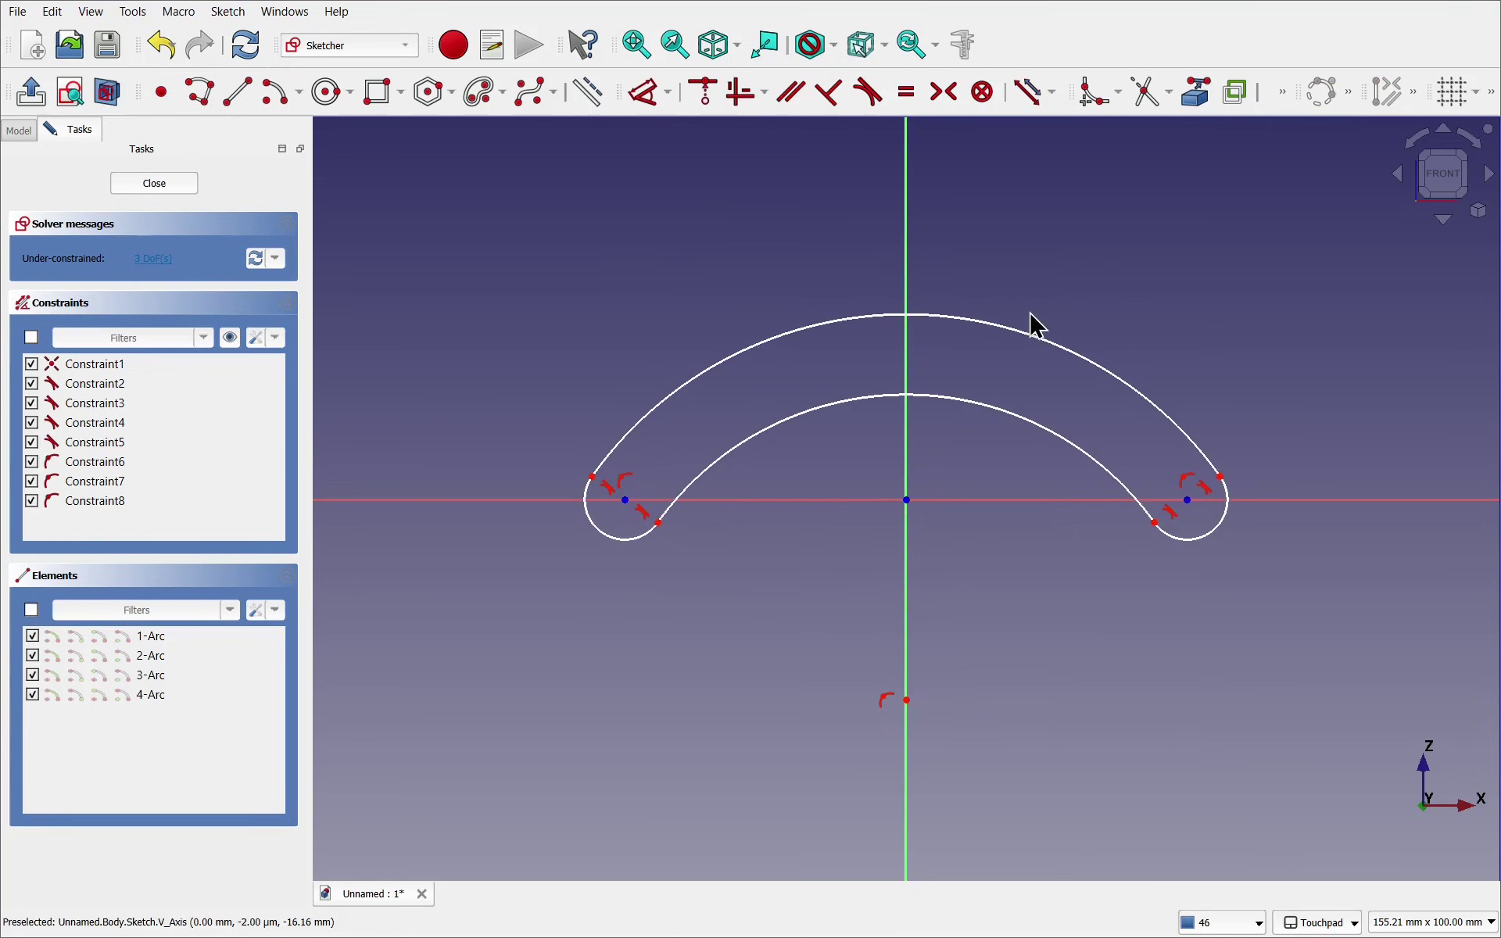
pyautogui.moveTo(1029, 344)
pyautogui.mouseDown()
pyautogui.moveTo(985, 382)
pyautogui.moveTo(1021, 353)
pyautogui.mouseUp()
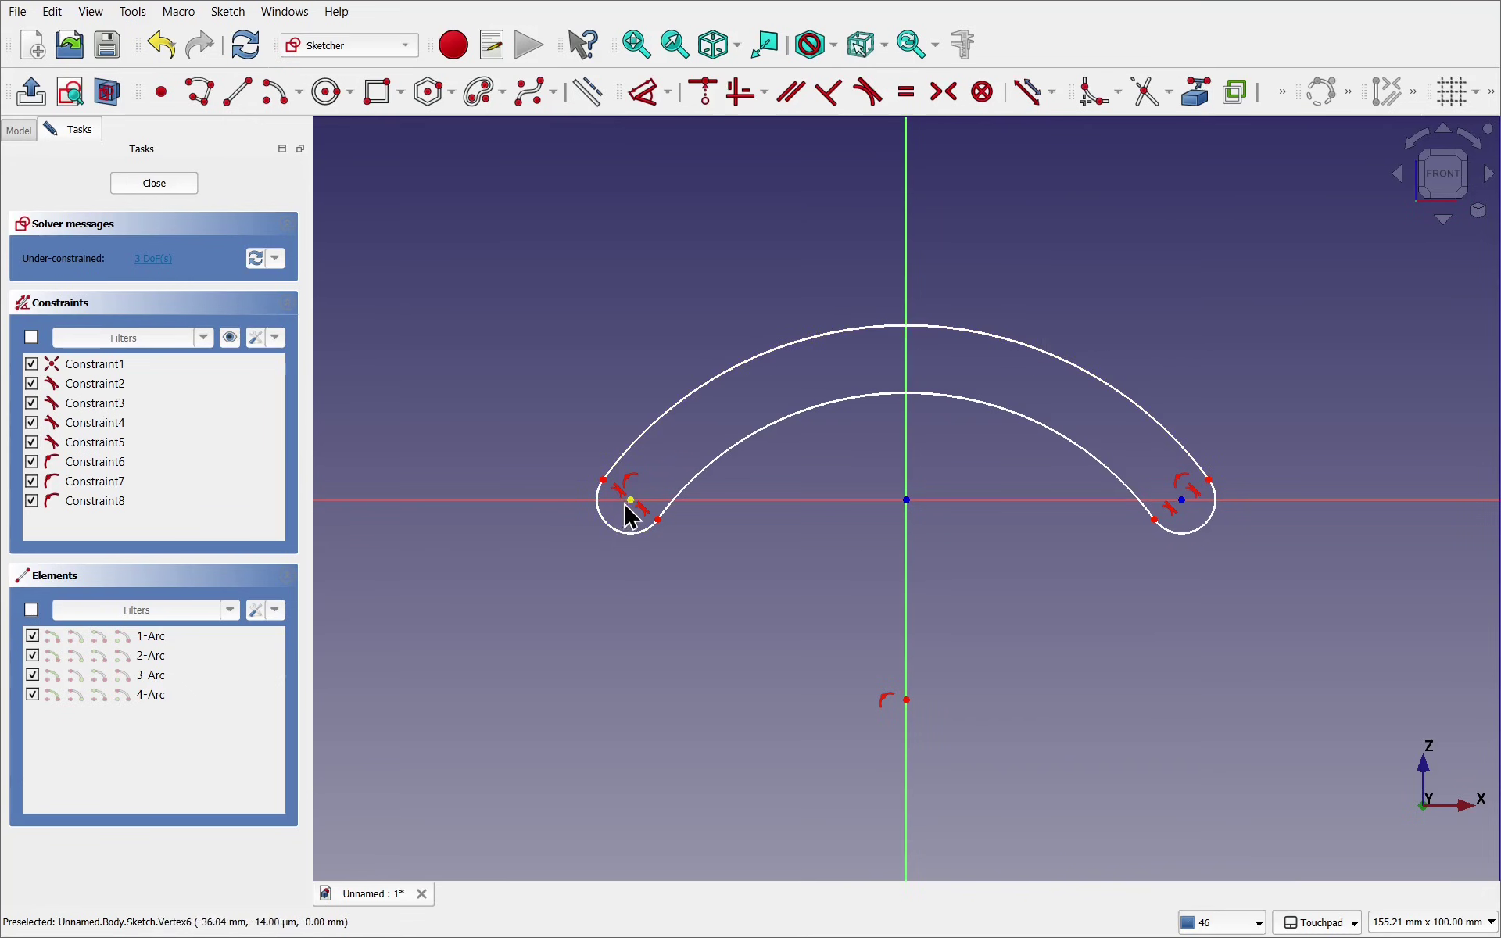
pyautogui.click(1181, 500)
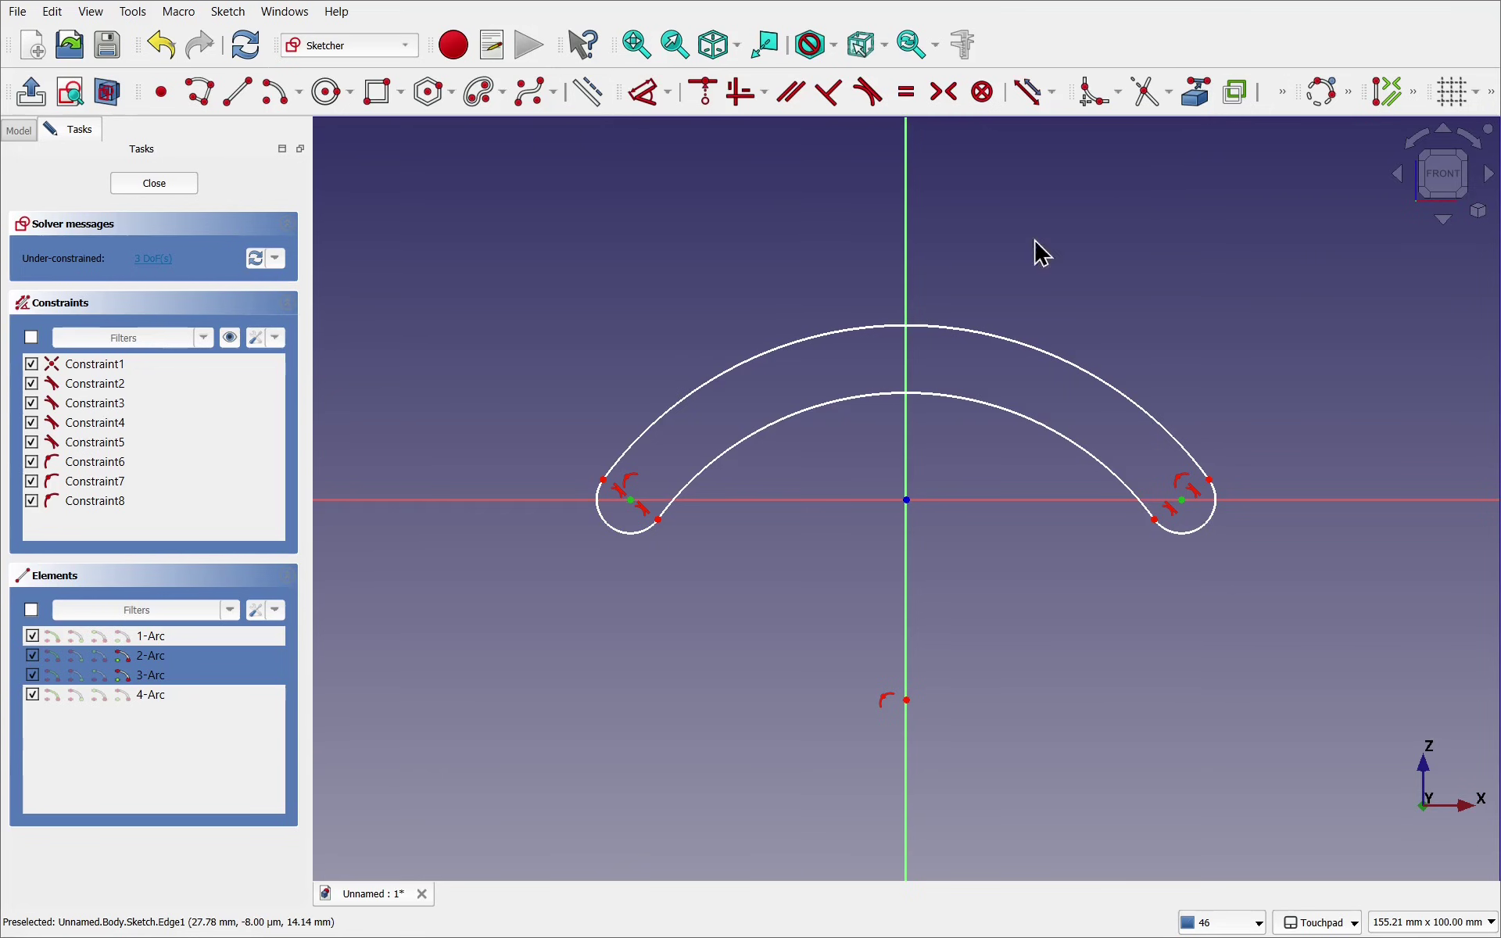
pyautogui.click(646, 94)
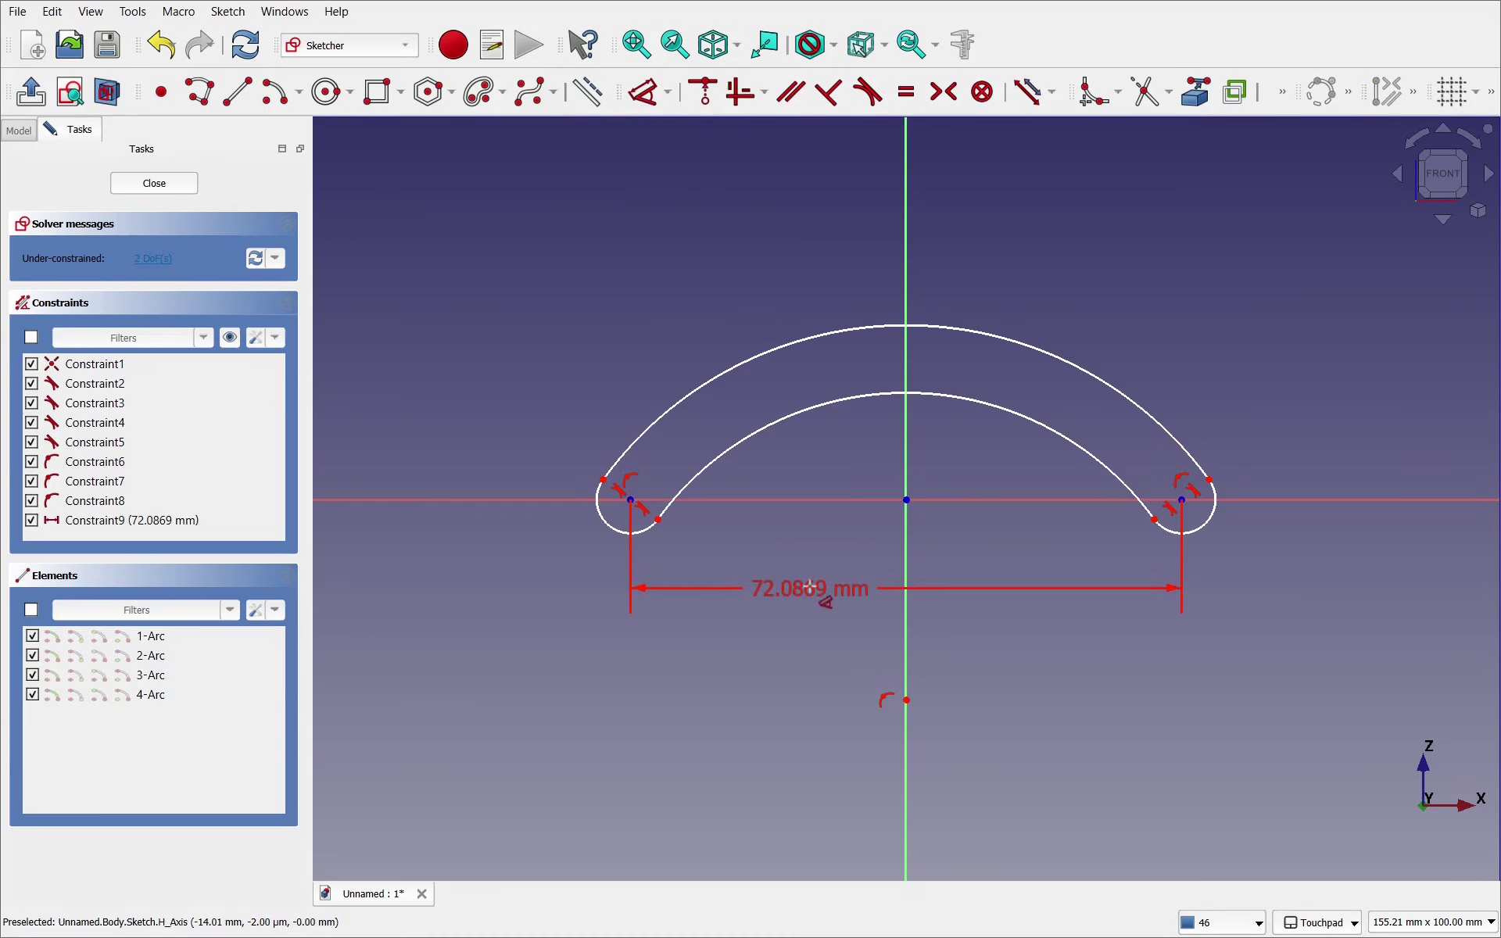
pyautogui.click(809, 610)
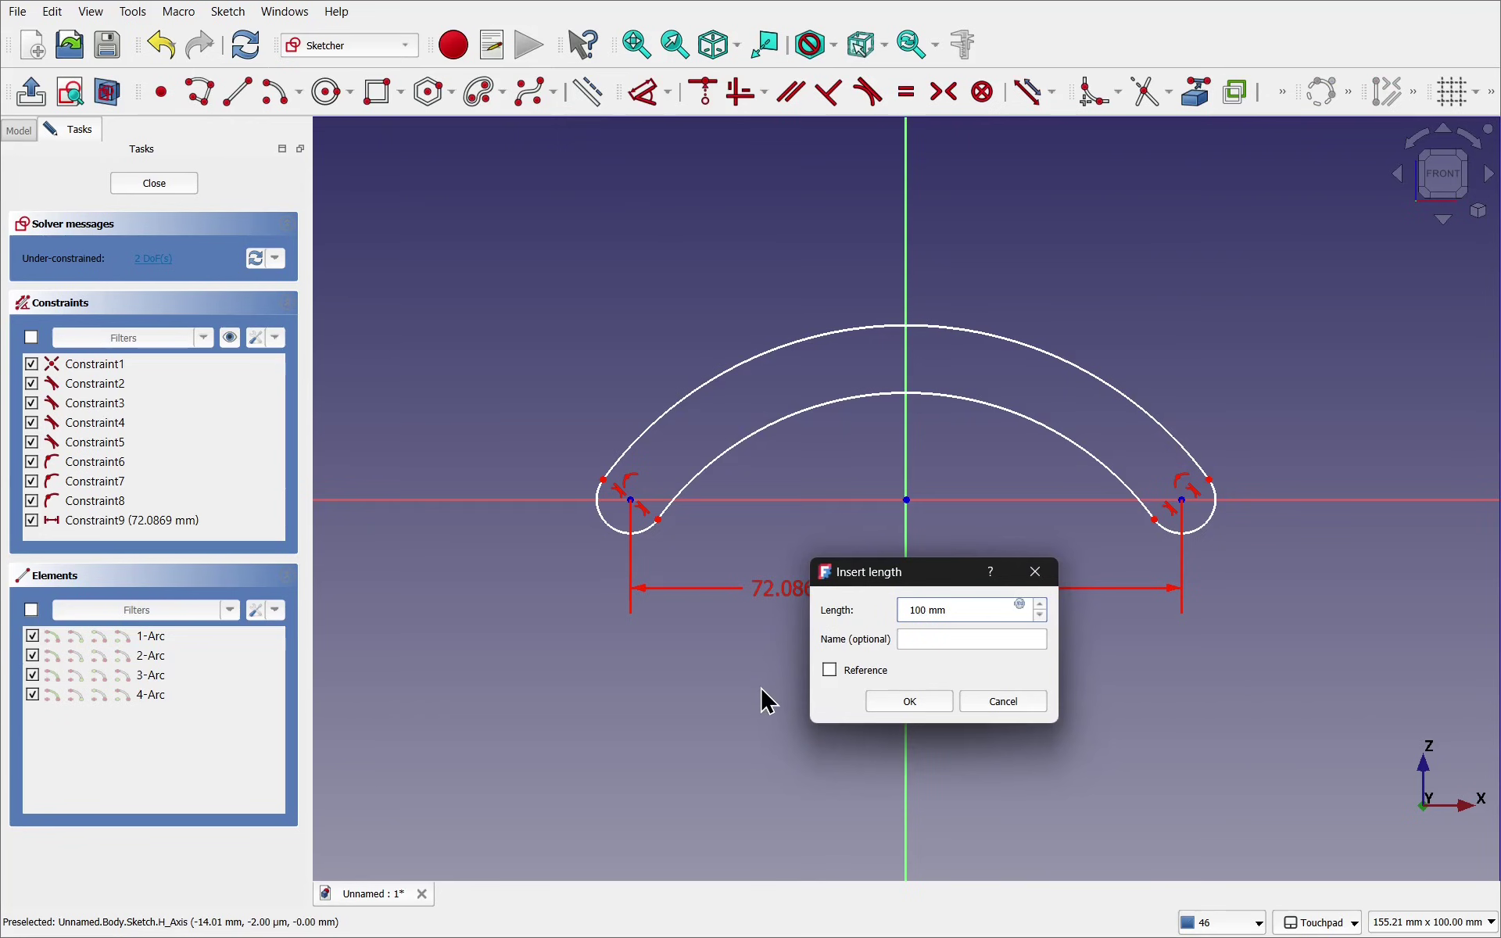
pyautogui.press('Return')
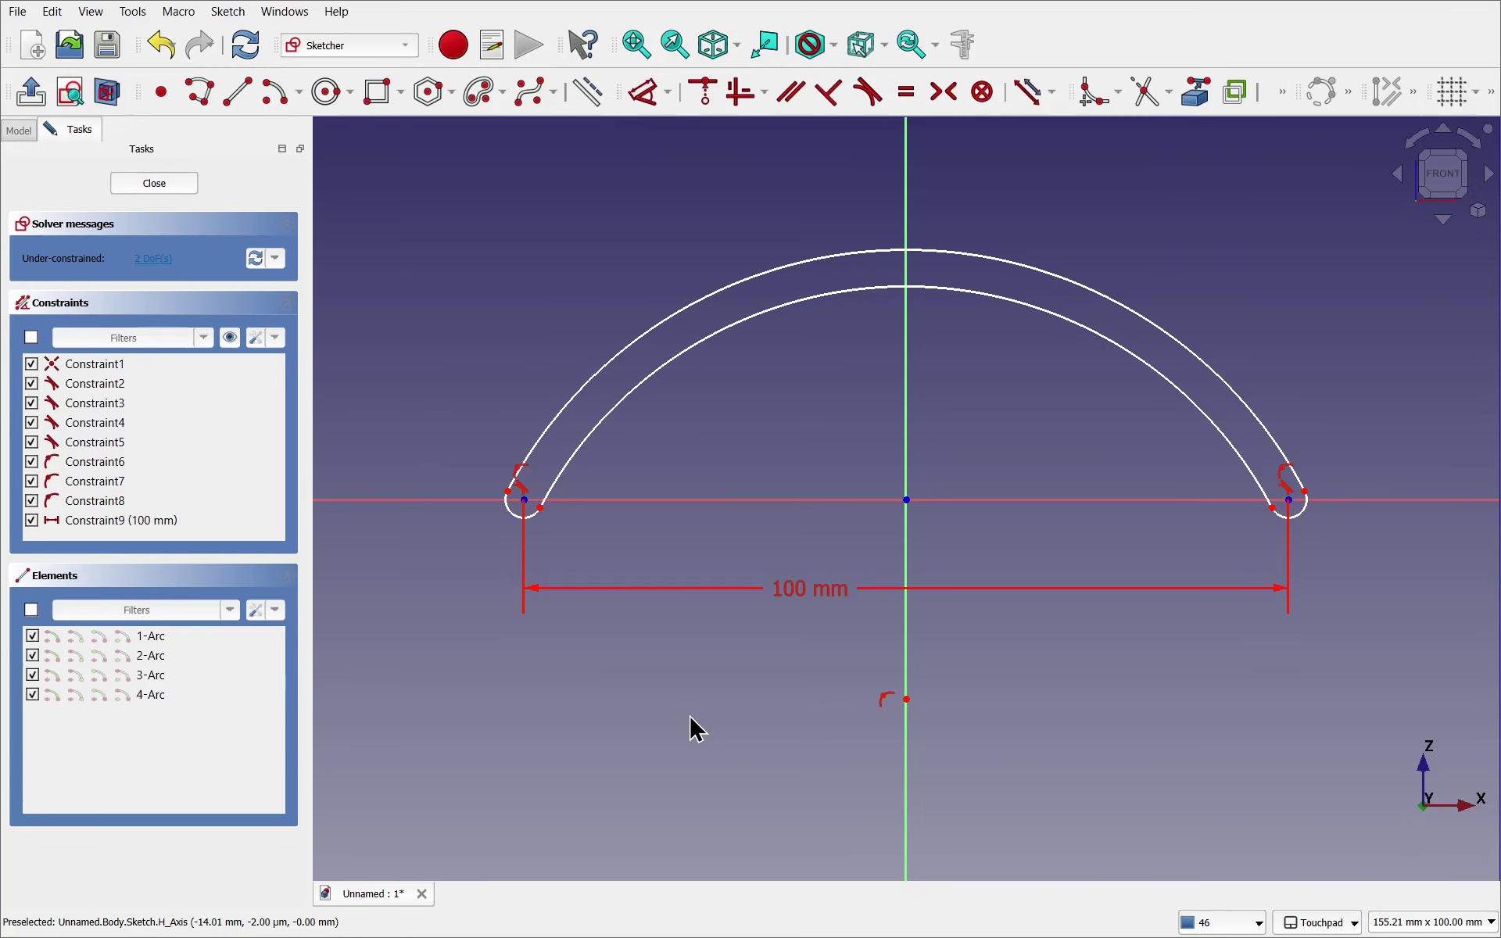
# Lower the arc centre along the vertical axis to flatten the slot's arcs
pyautogui.moveTo(909, 701); pyautogui.dragTo(942, 805)
pyautogui.scroll(-1, 948, 806)
pyautogui.scroll(-1, 948, 797)
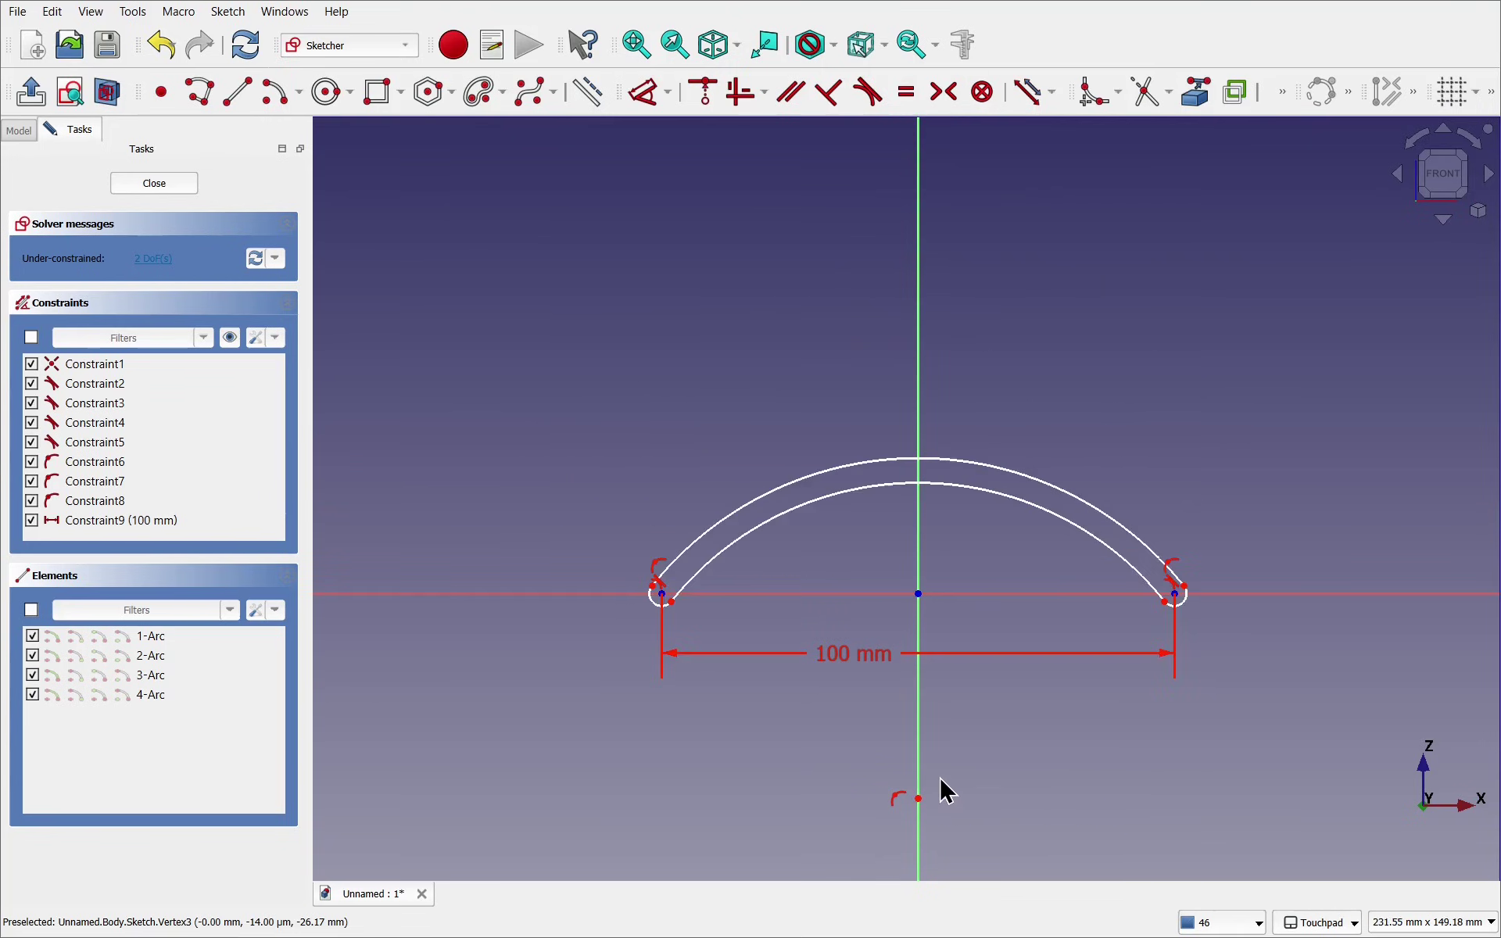
pyautogui.moveTo(965, 813)
pyautogui.mouseDown(button='middle')
pyautogui.moveTo(961, 610)
pyautogui.moveTo(928, 603)
pyautogui.mouseUp(button='middle')
pyautogui.moveTo(915, 584); pyautogui.dragTo(909, 812)
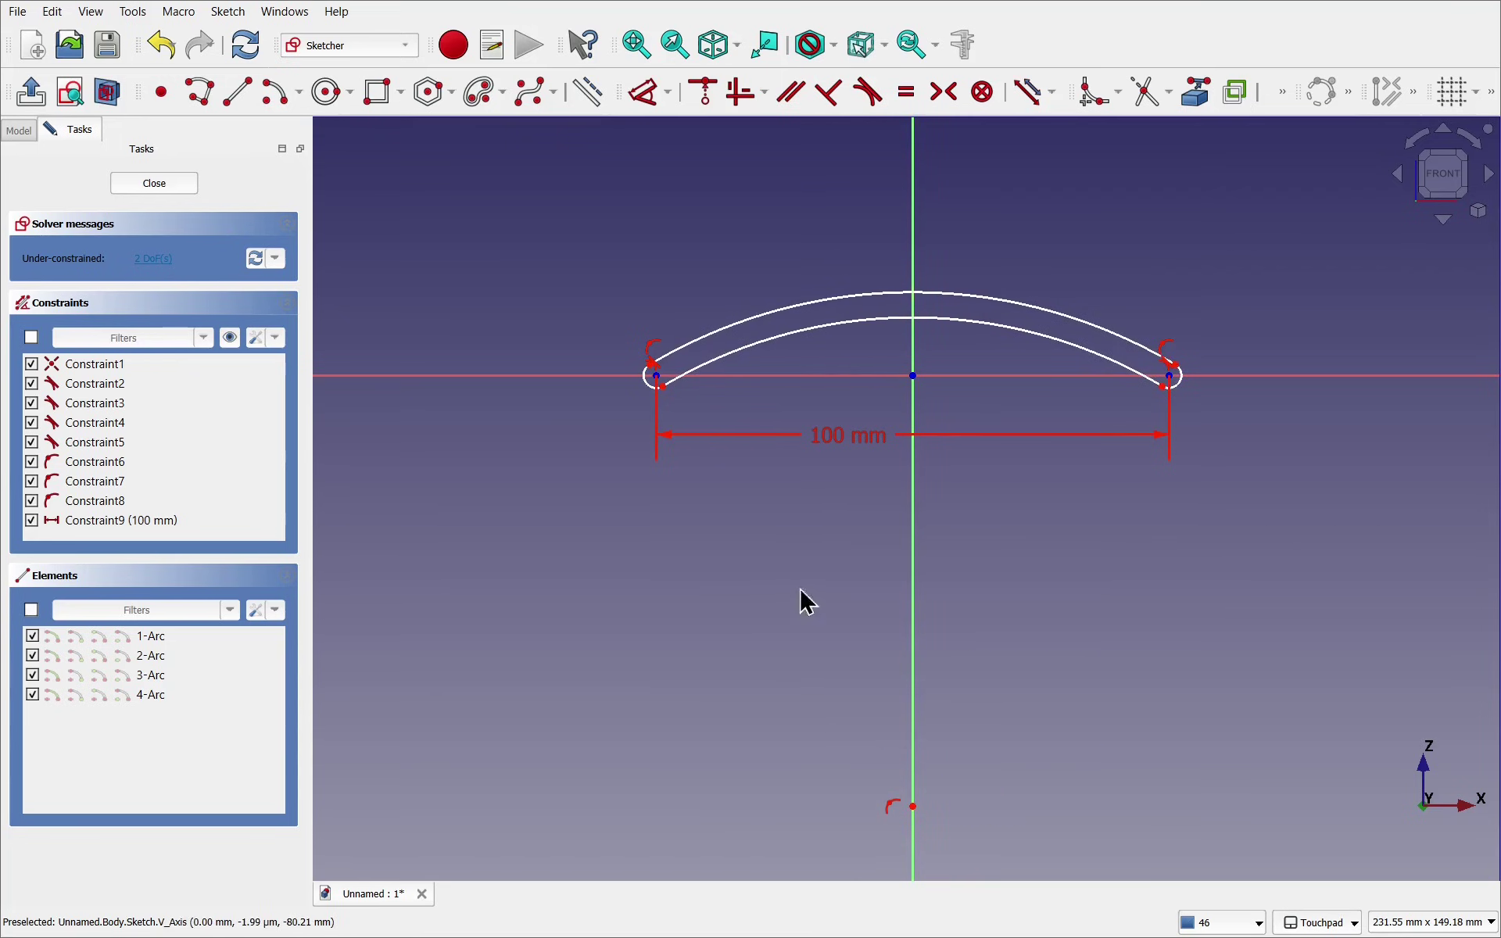
# Give the inner arc a 100 mm radius
pyautogui.click(953, 323)
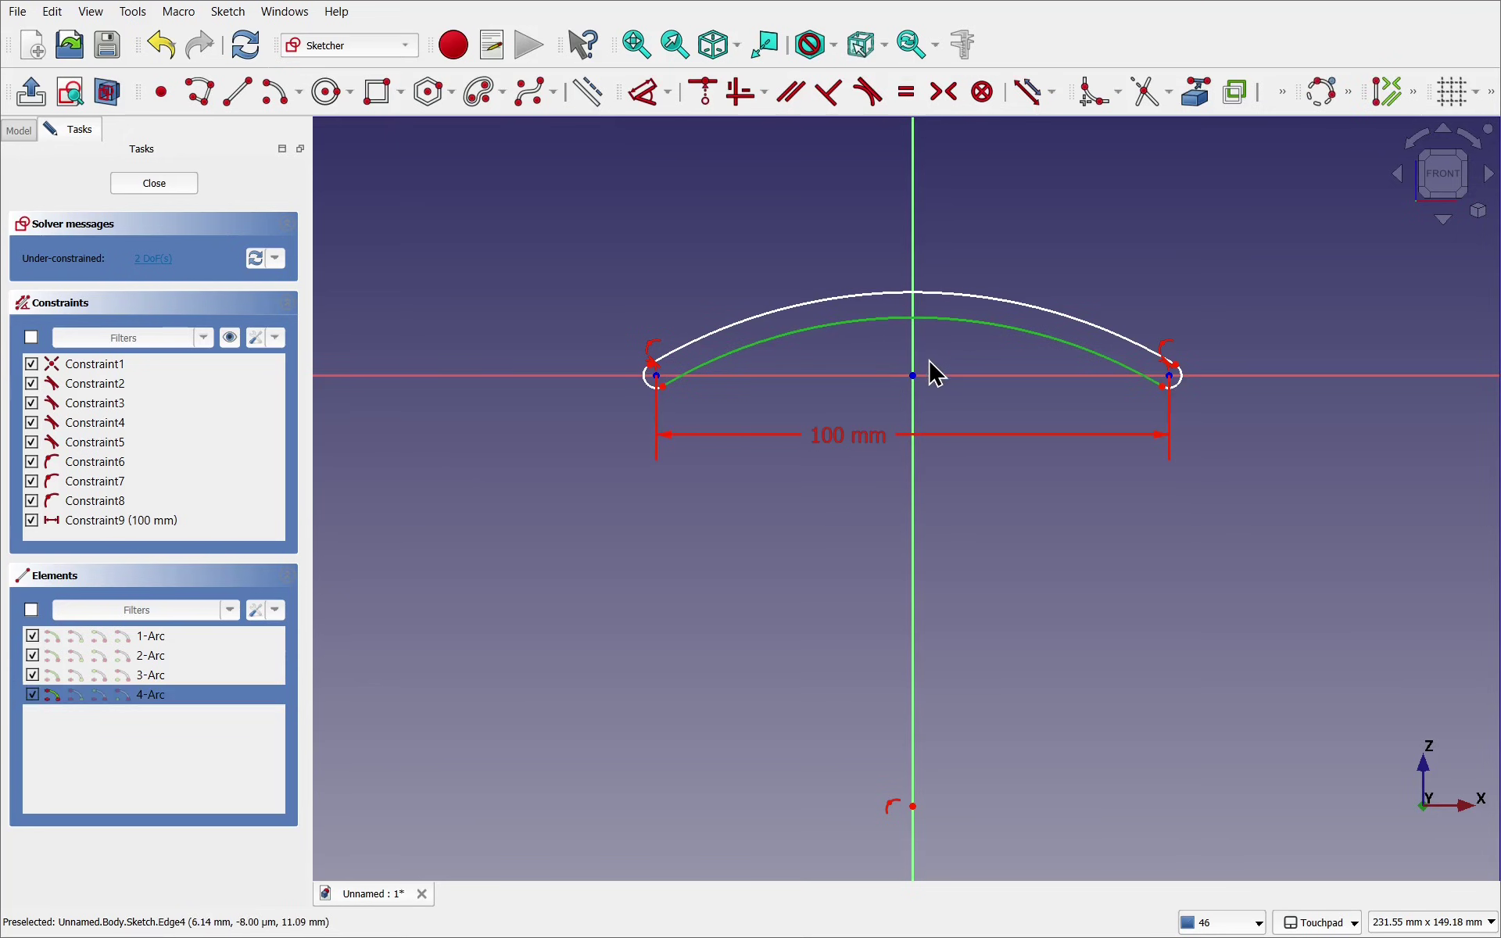
pyautogui.click(638, 84)
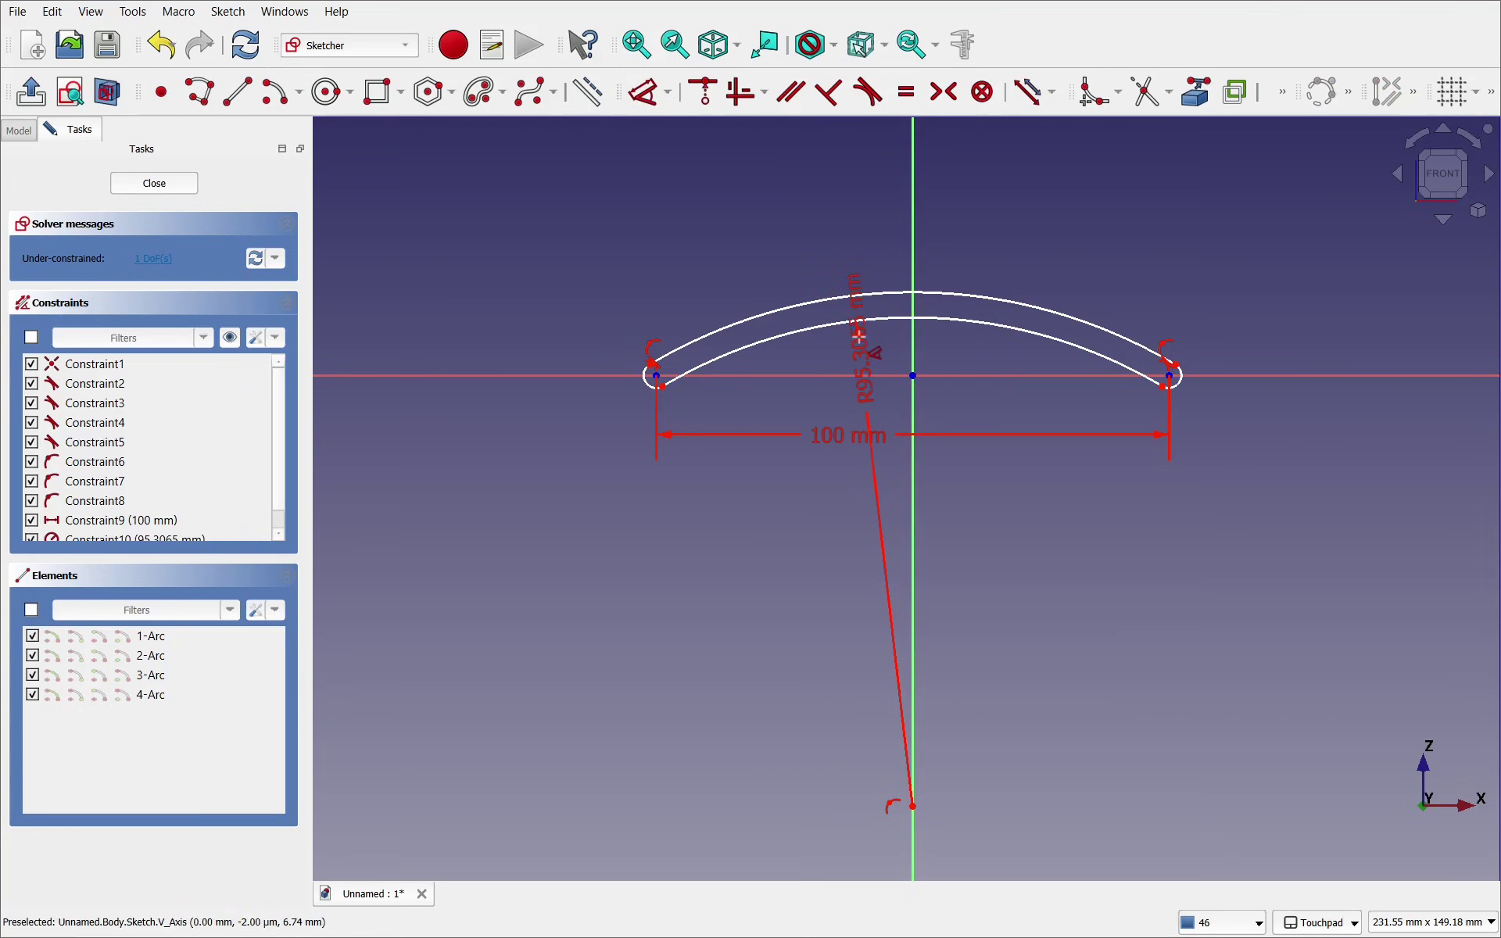
pyautogui.click(867, 359)
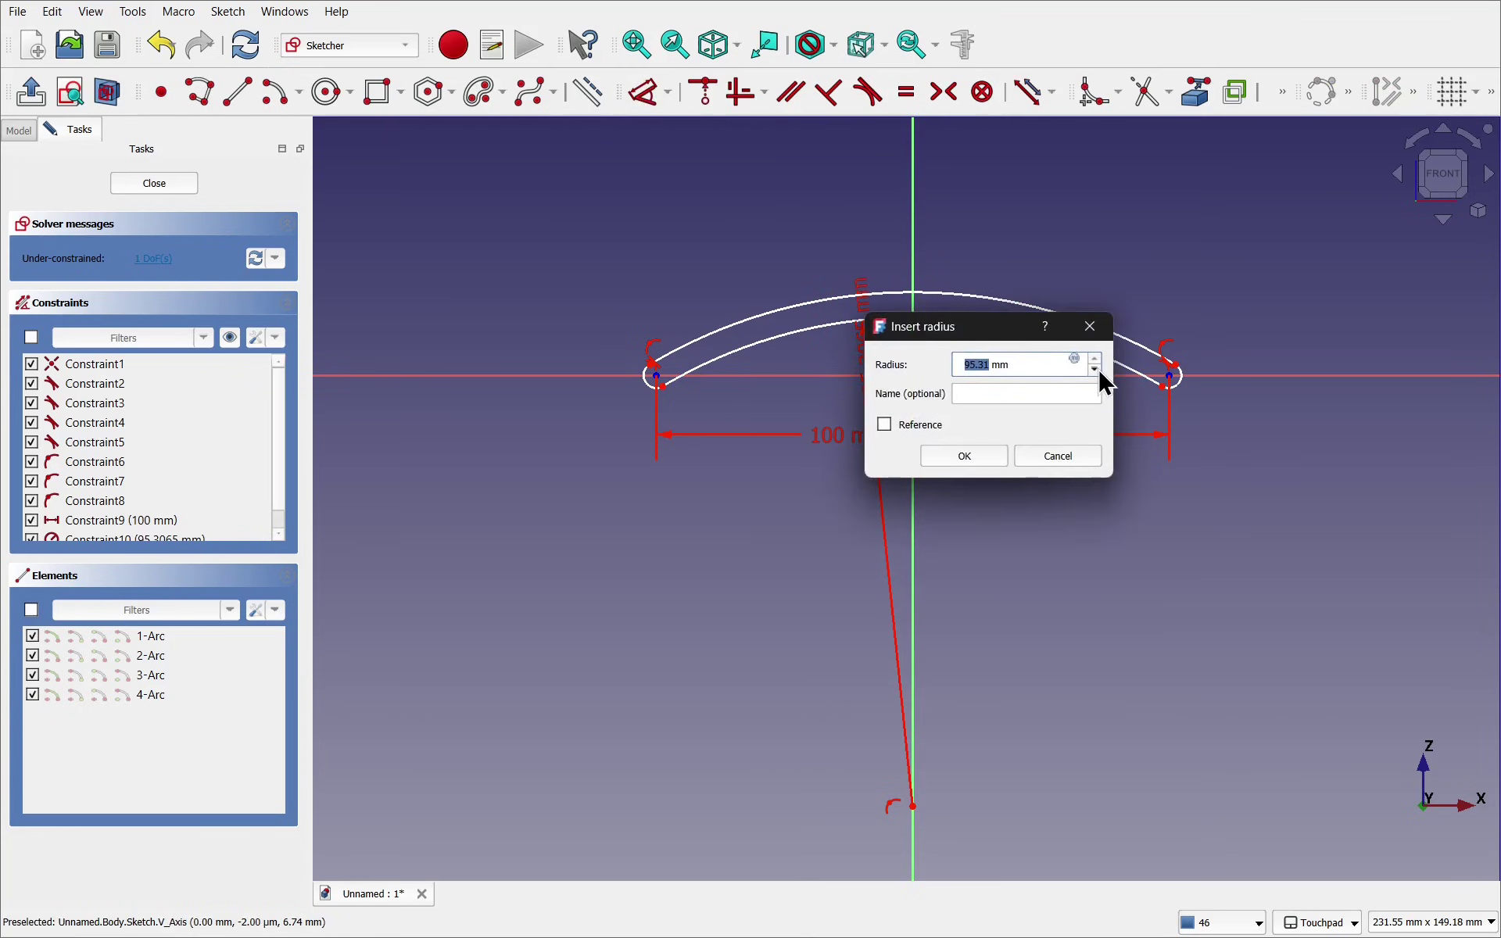
pyautogui.write('100')
pyautogui.press('Return')
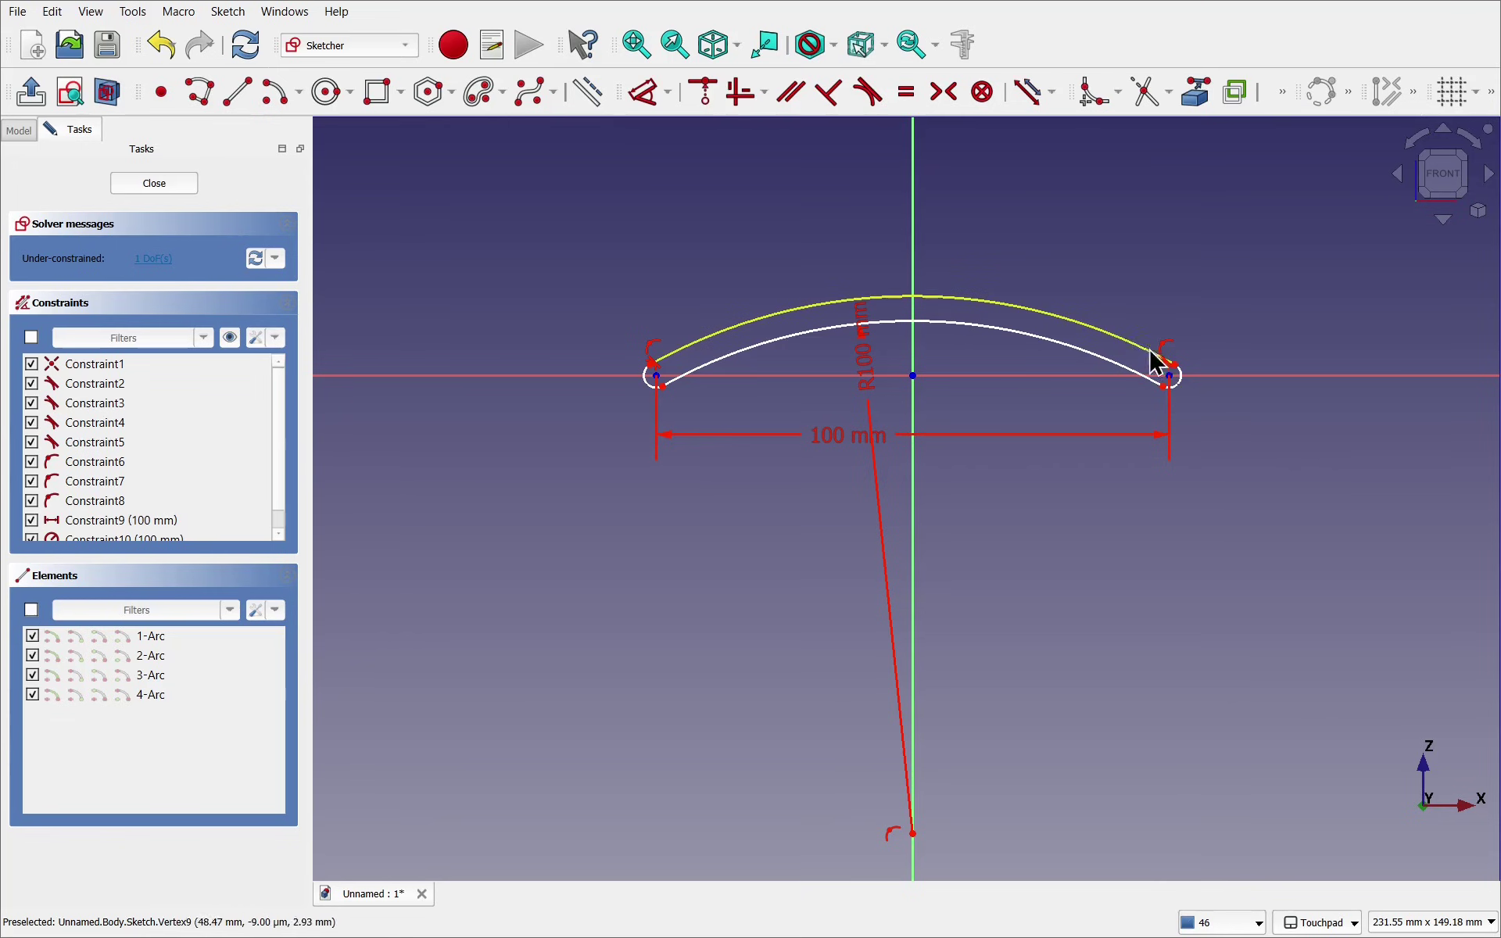
# Give the right end arc a 2 mm radius and close the sketch
pyautogui.moveTo(1134, 352)
pyautogui.mouseDown()
pyautogui.moveTo(1105, 339)
pyautogui.moveTo(1105, 308)
pyautogui.moveTo(1094, 337)
pyautogui.mouseUp()
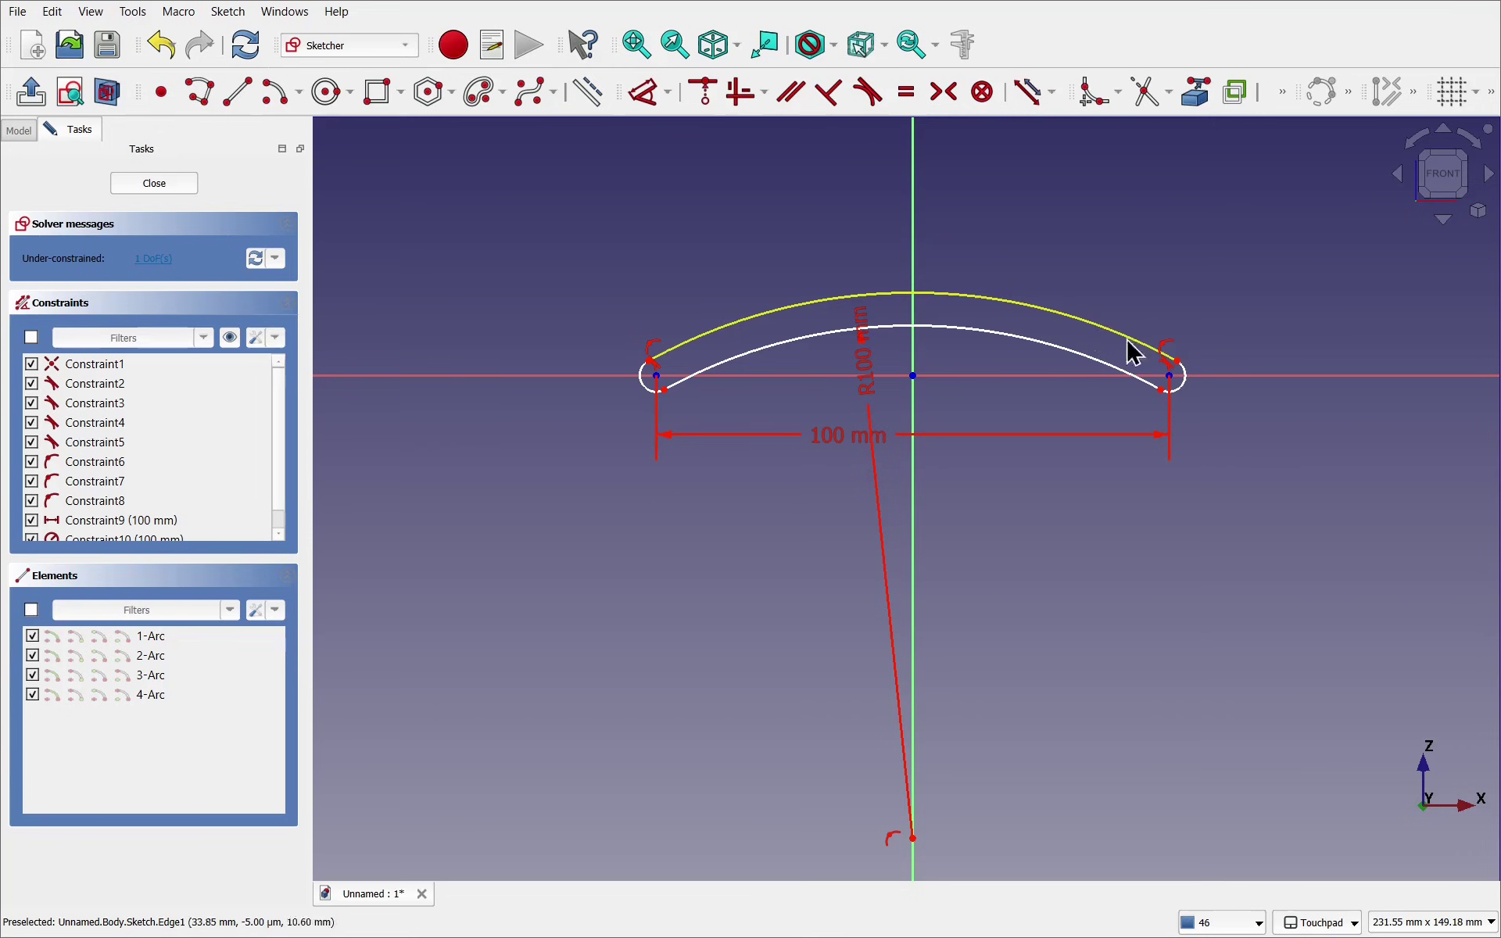
pyautogui.click(1182, 401)
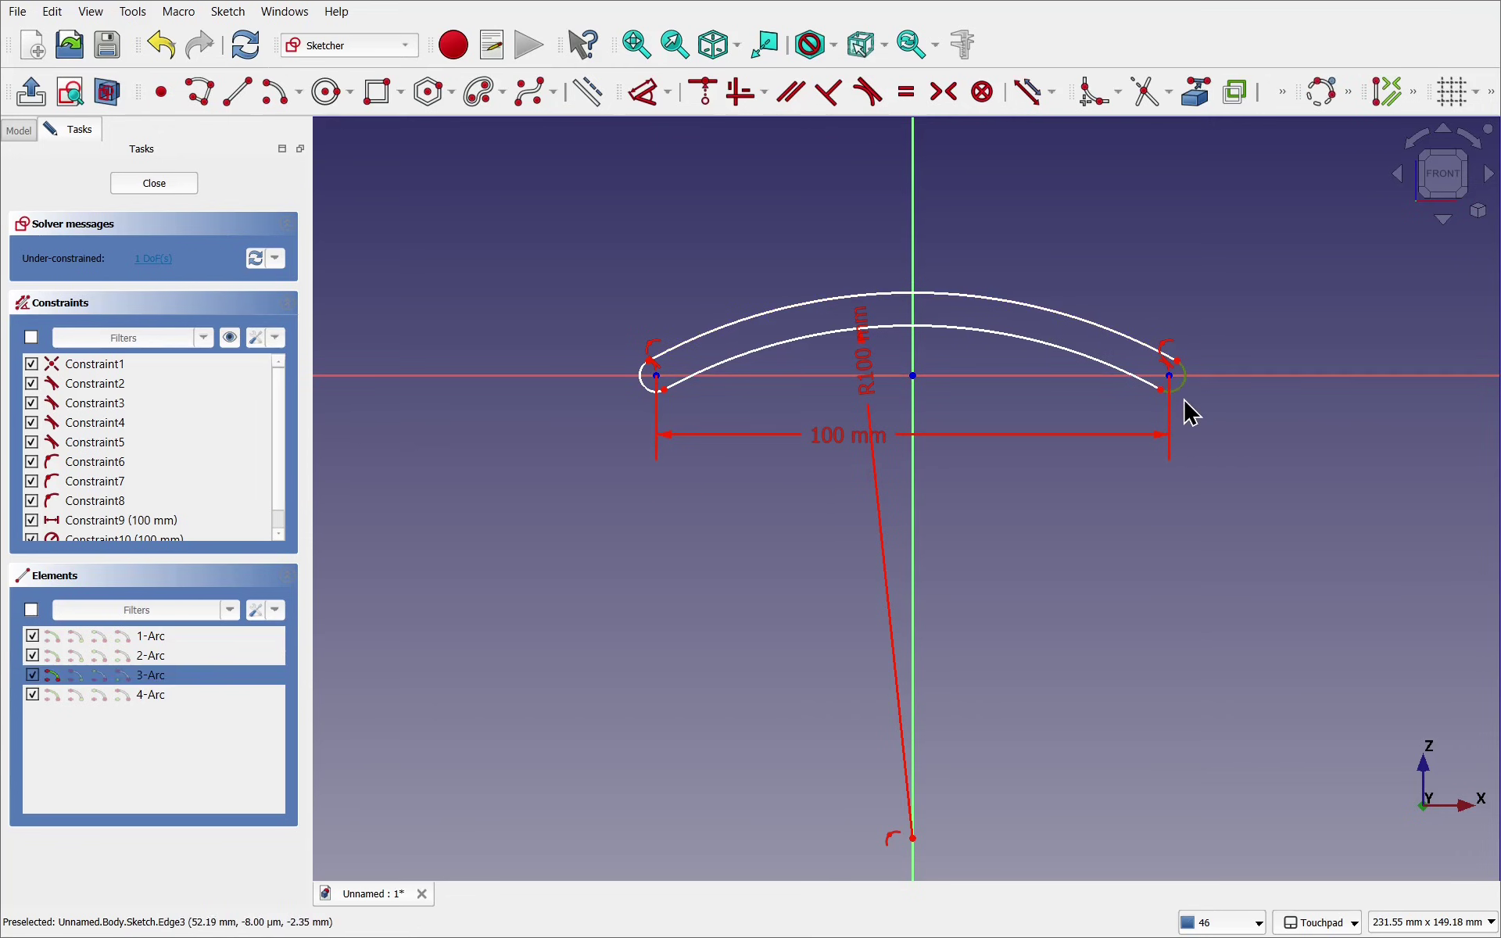
pyautogui.click(649, 94)
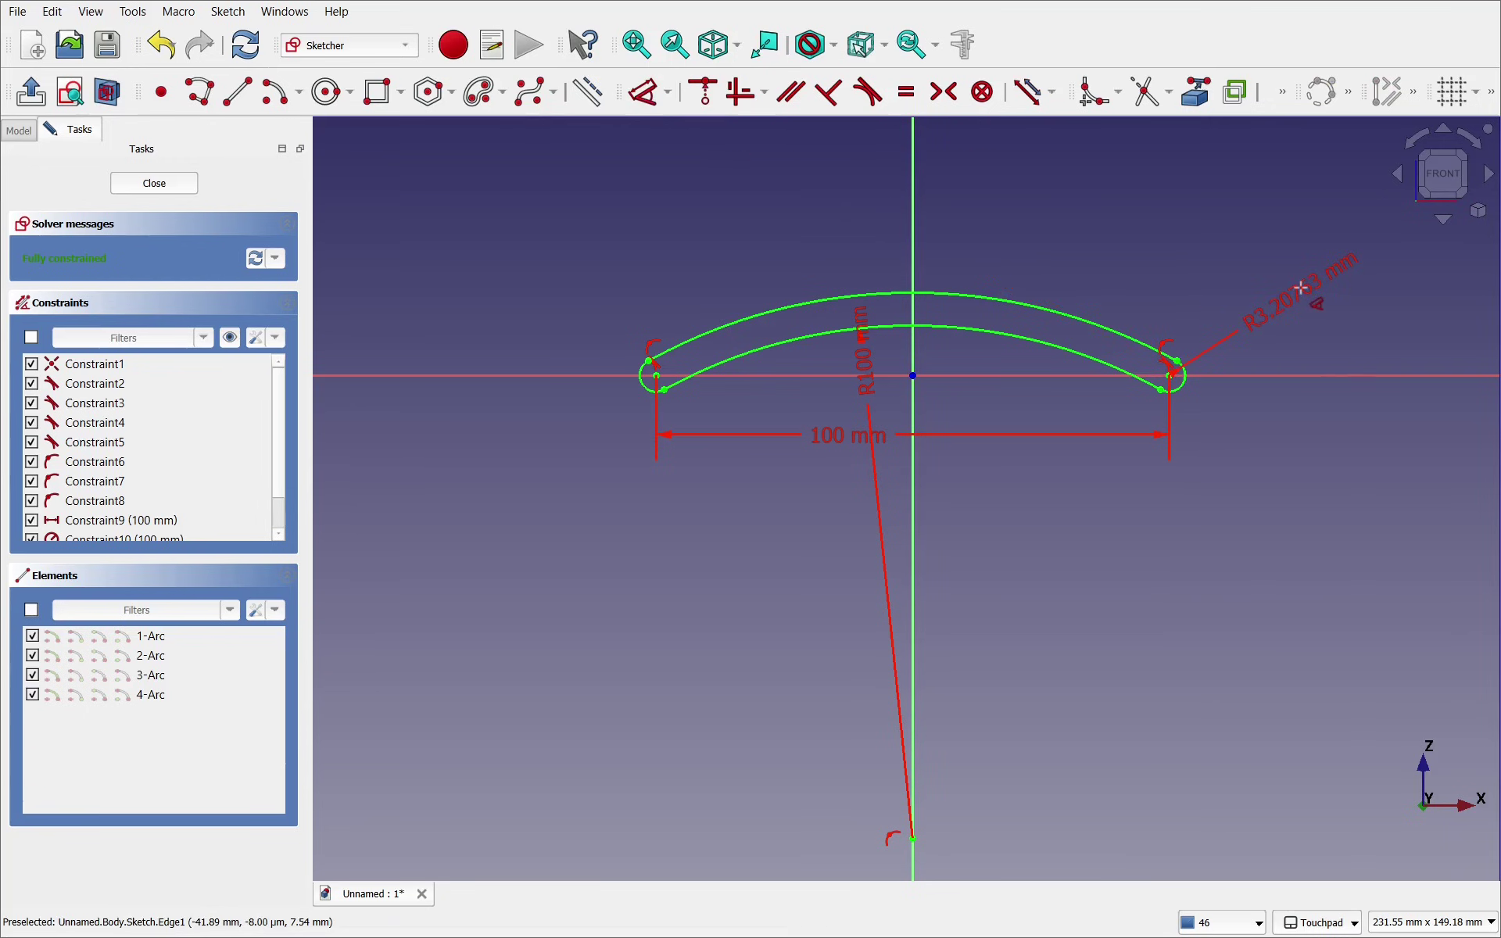
pyautogui.click(1311, 303)
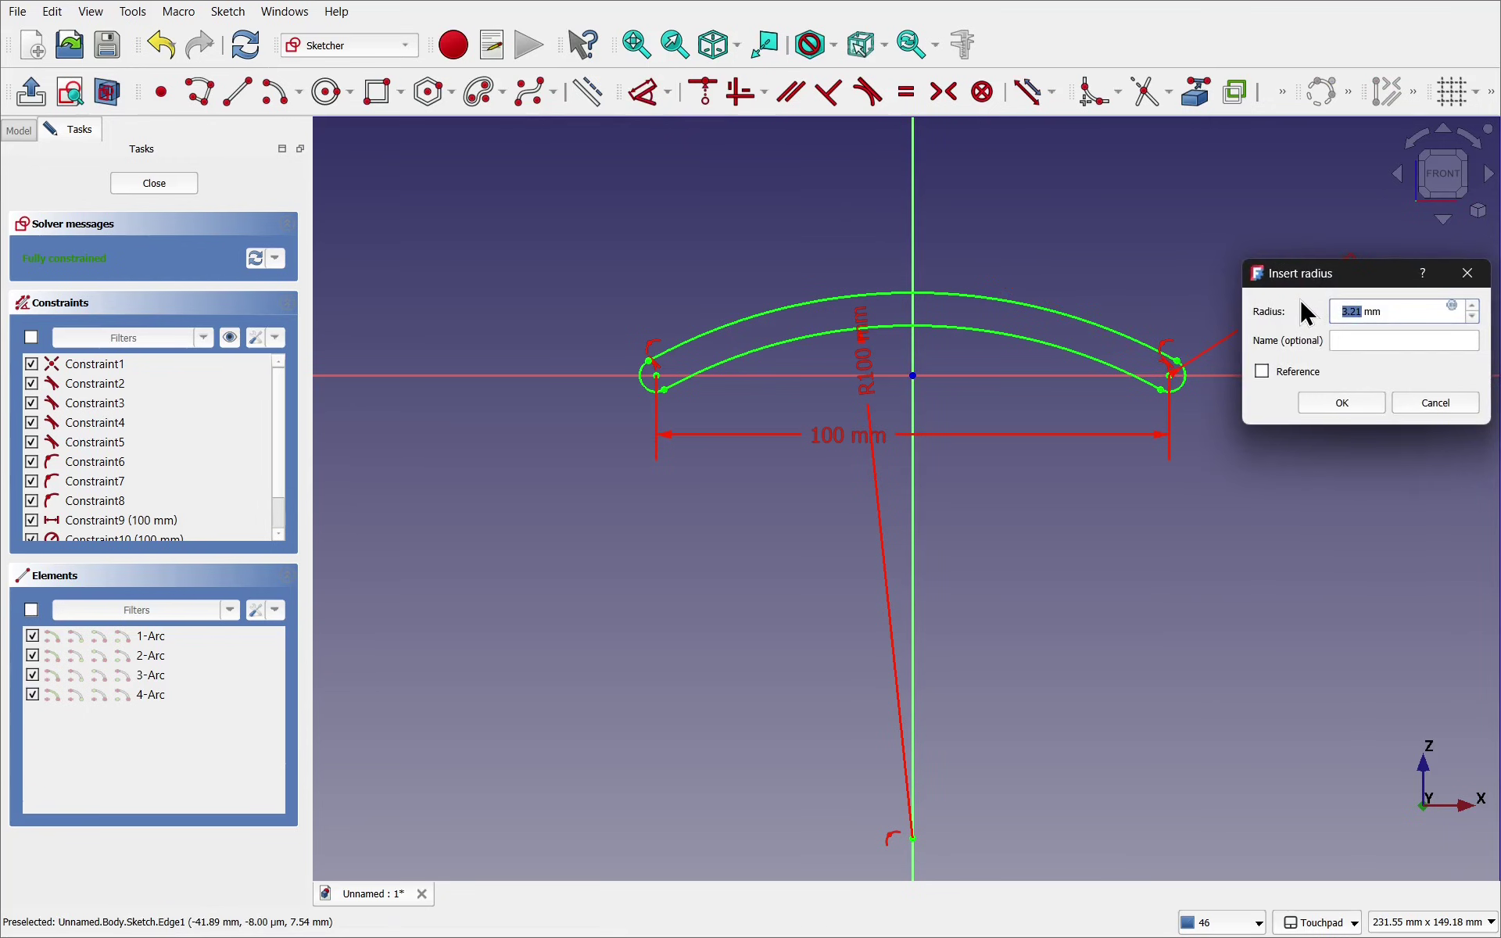
pyautogui.press('Return')
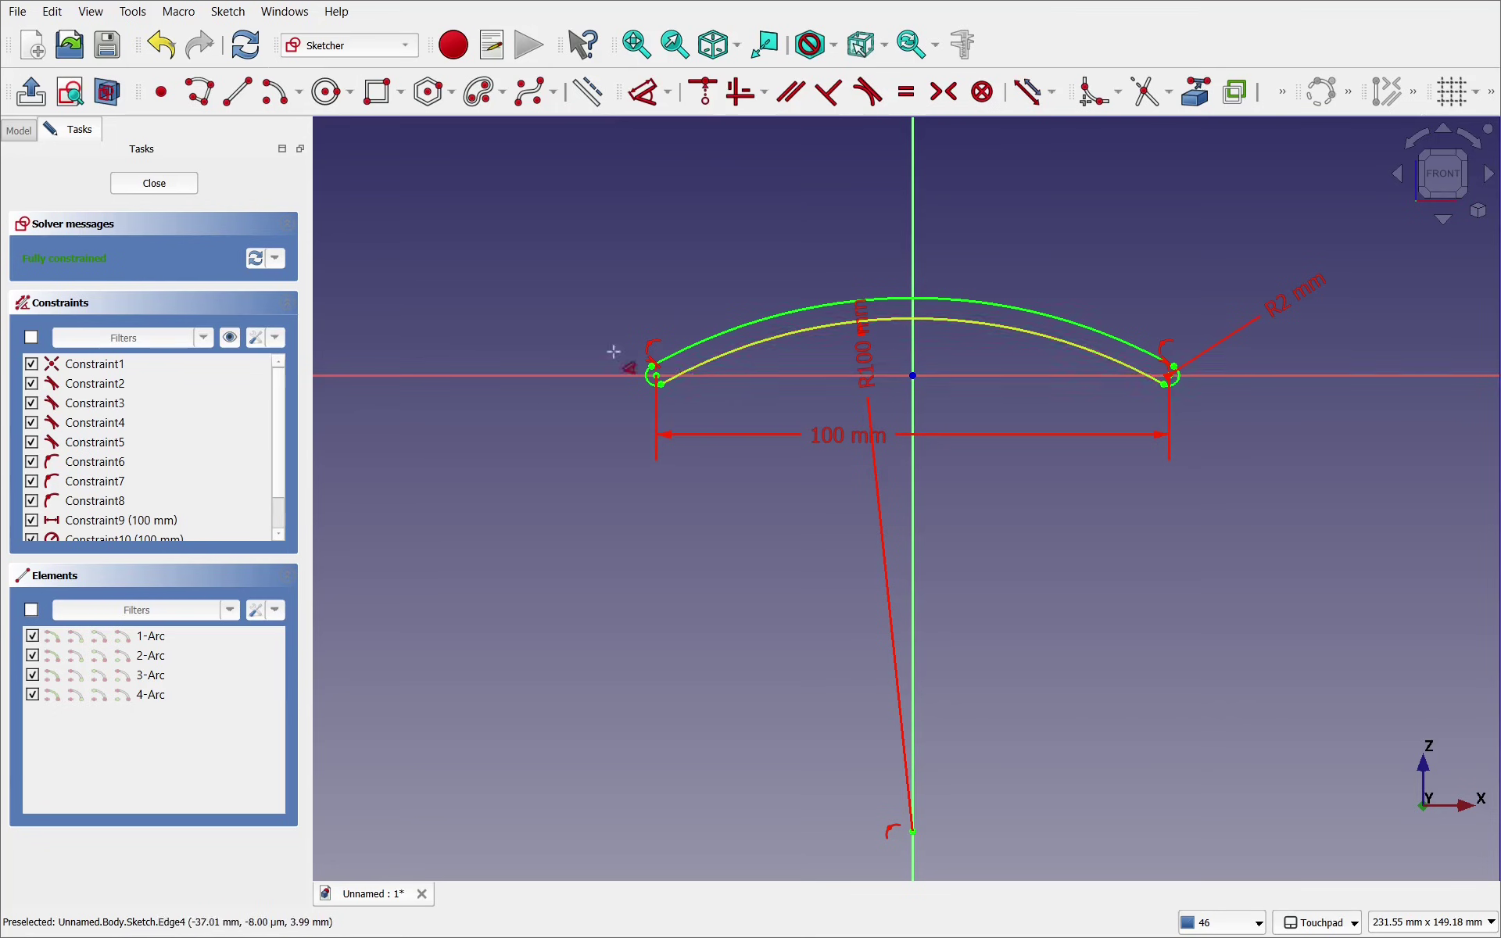
pyautogui.click(154, 184)
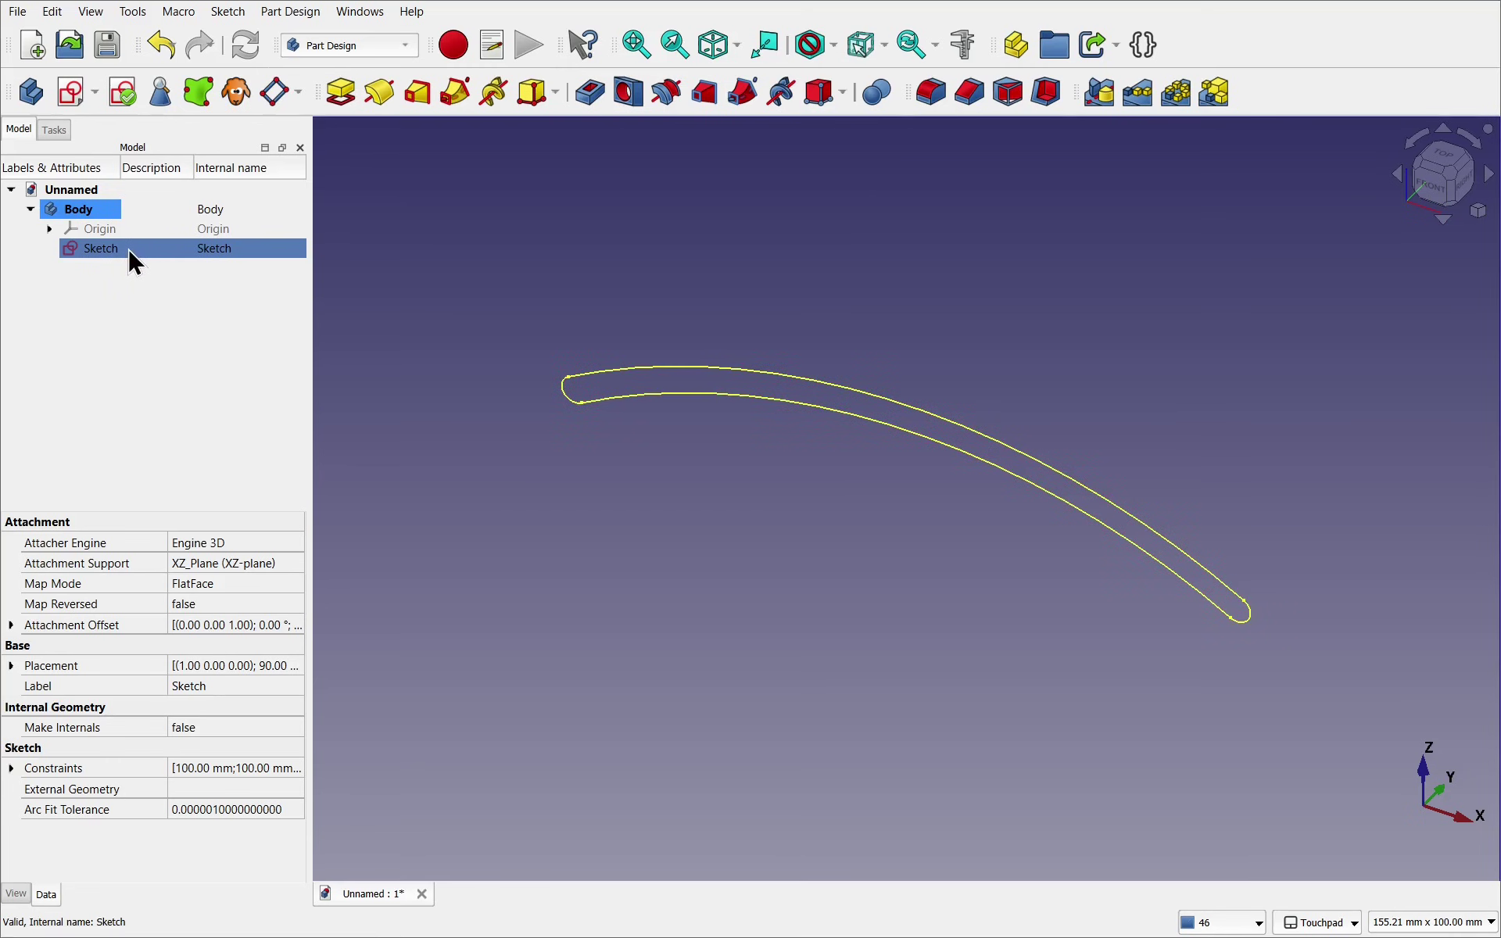
# Pad the slot sketch 100 mm into a solid curved plate
pyautogui.click(341, 92)
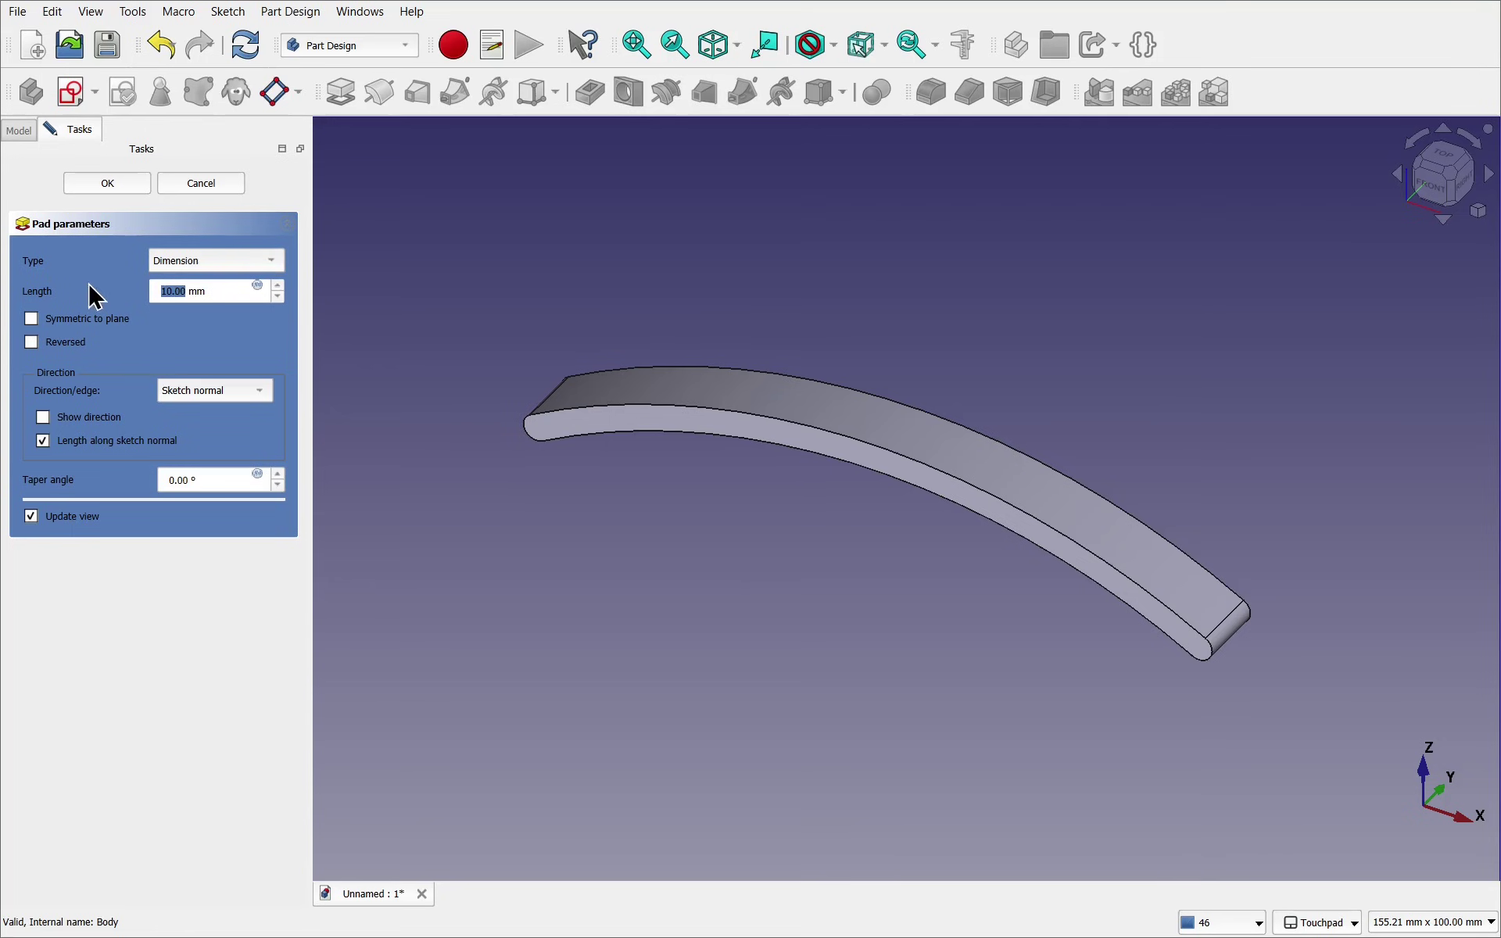
pyautogui.doubleClick(171, 291)
pyautogui.write('100')
pyautogui.press('Return')
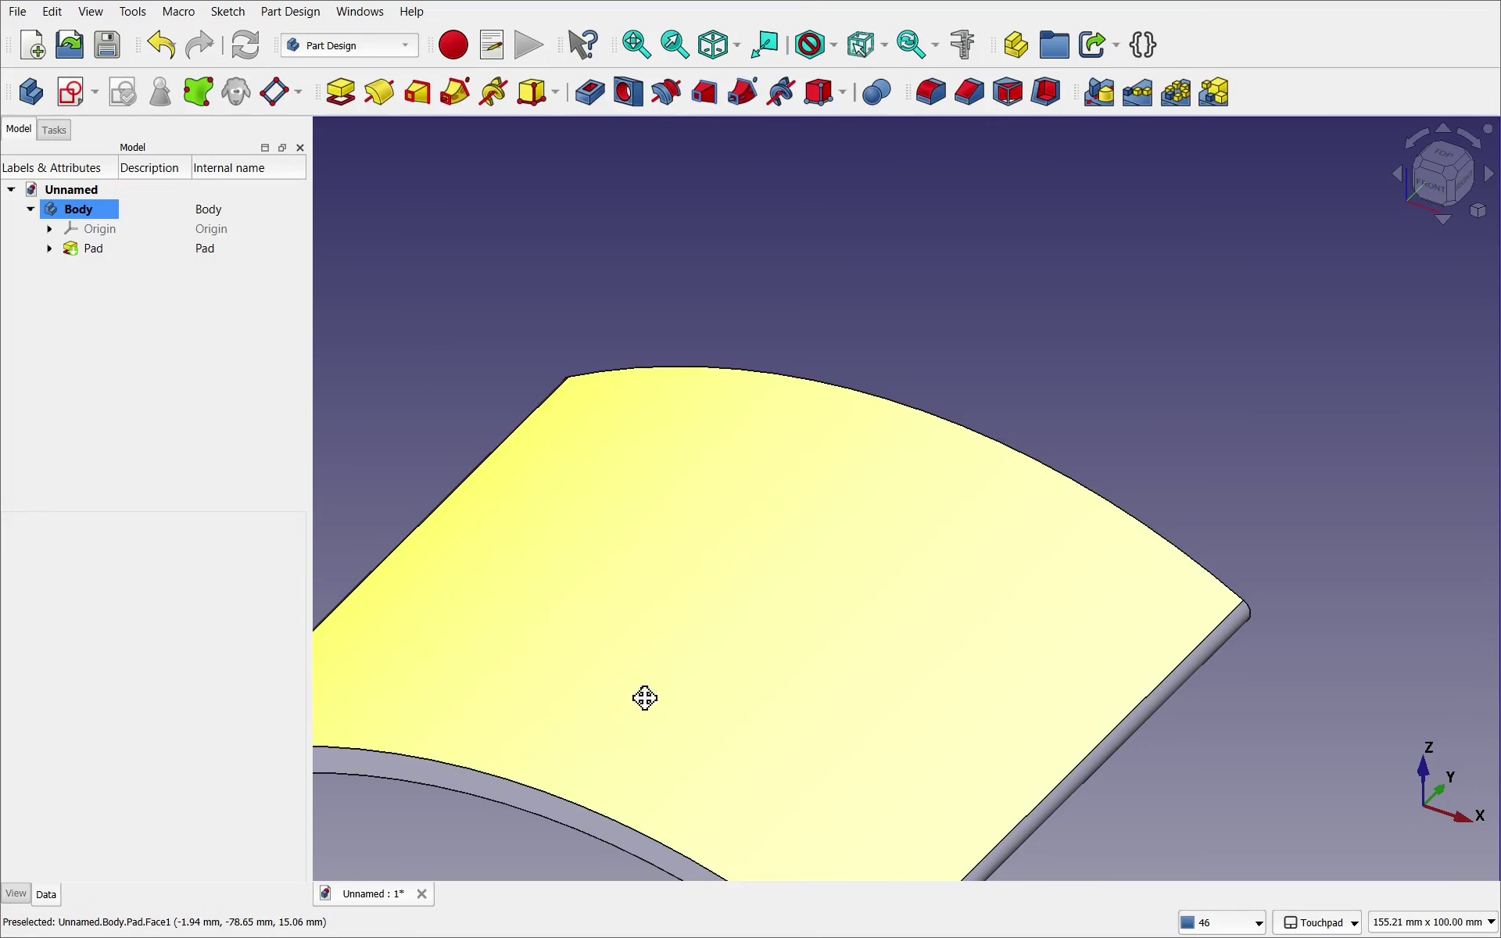
pyautogui.scroll(-5, 797, 506)
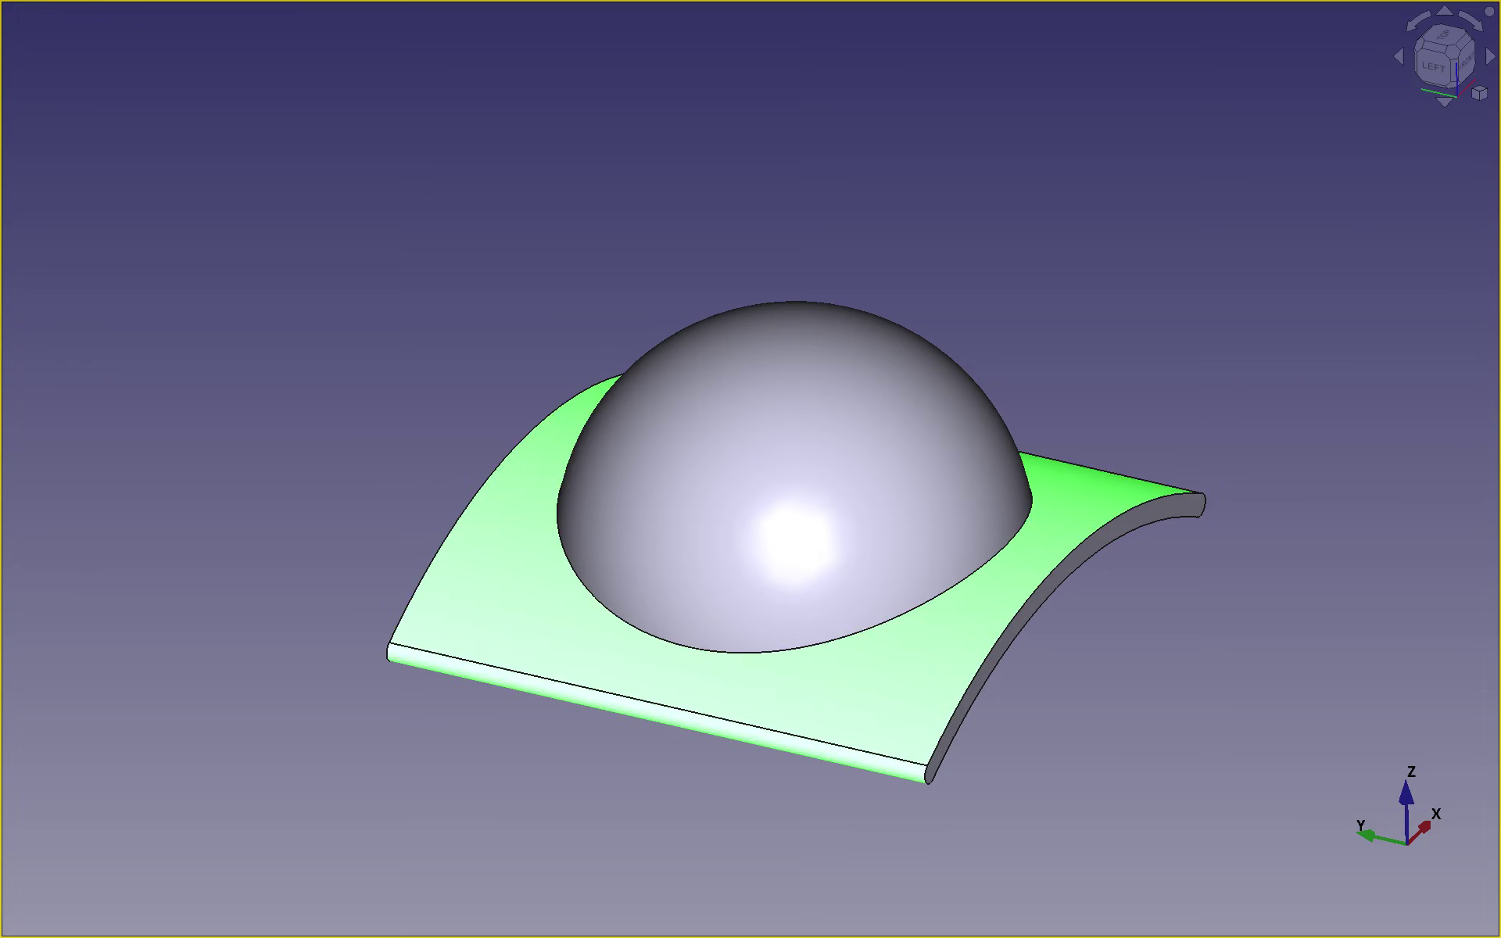
pyautogui.press('1')
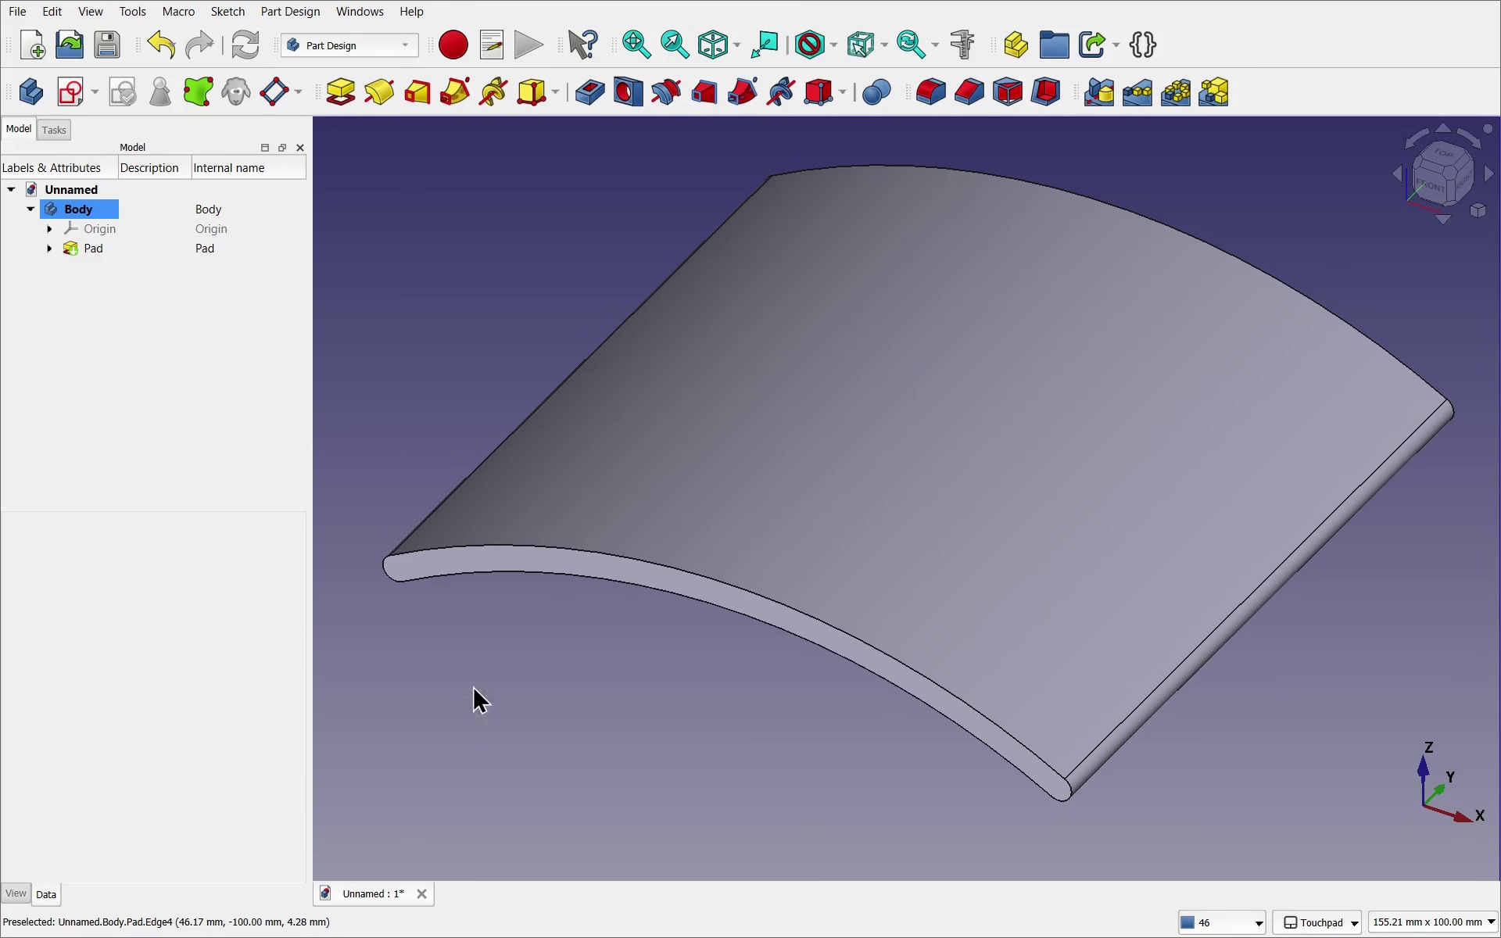
# Show the axis cross in the 3D view and orbit around the plate
pyautogui.click(90, 11)
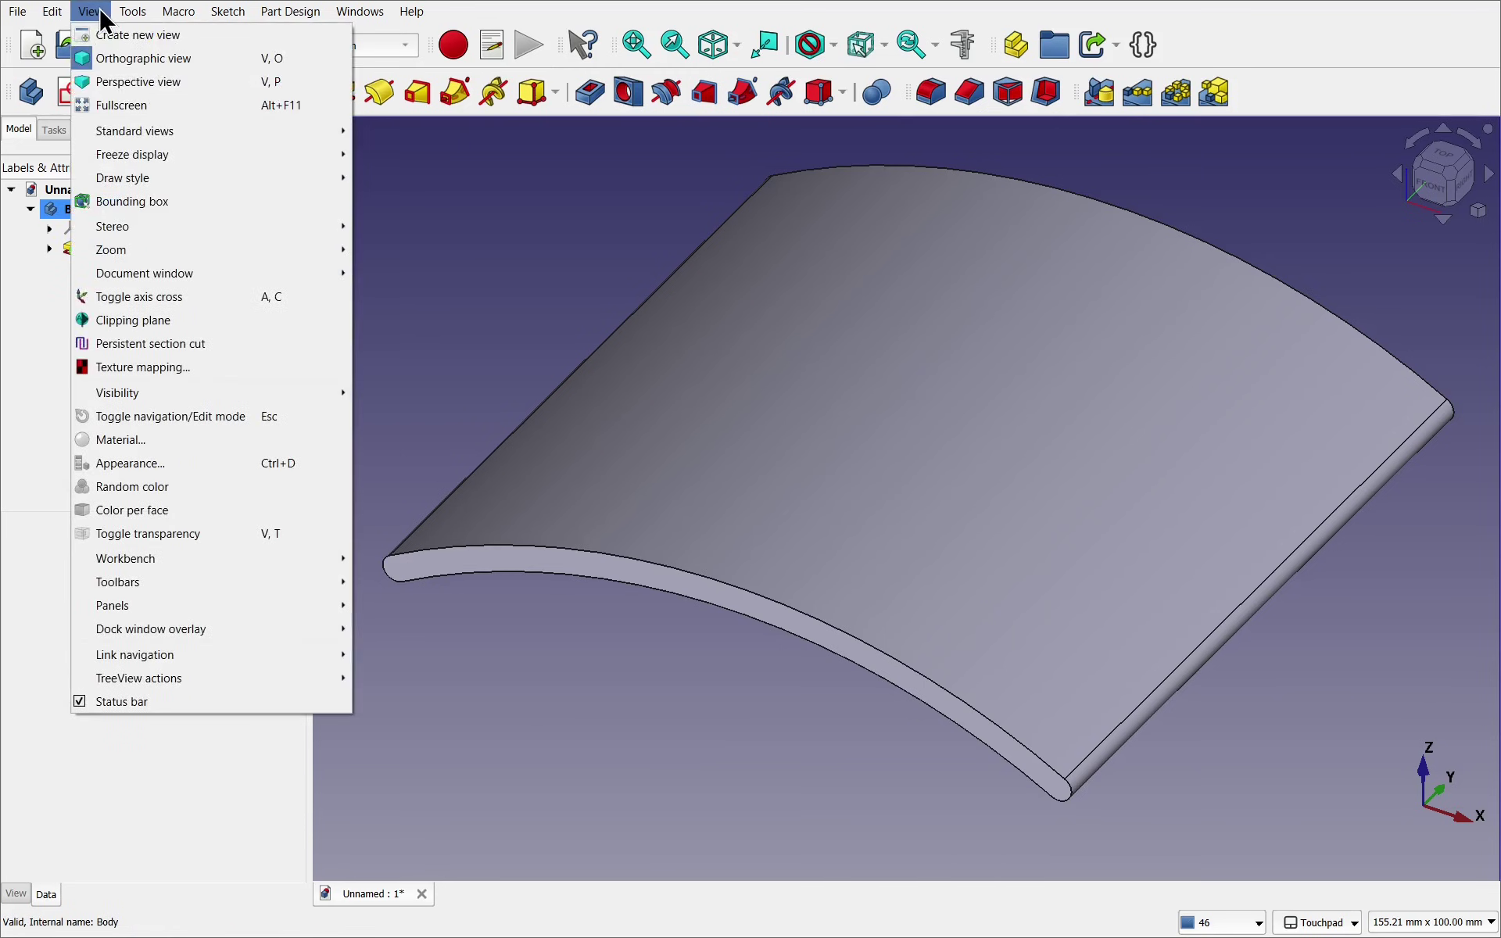
pyautogui.click(147, 294)
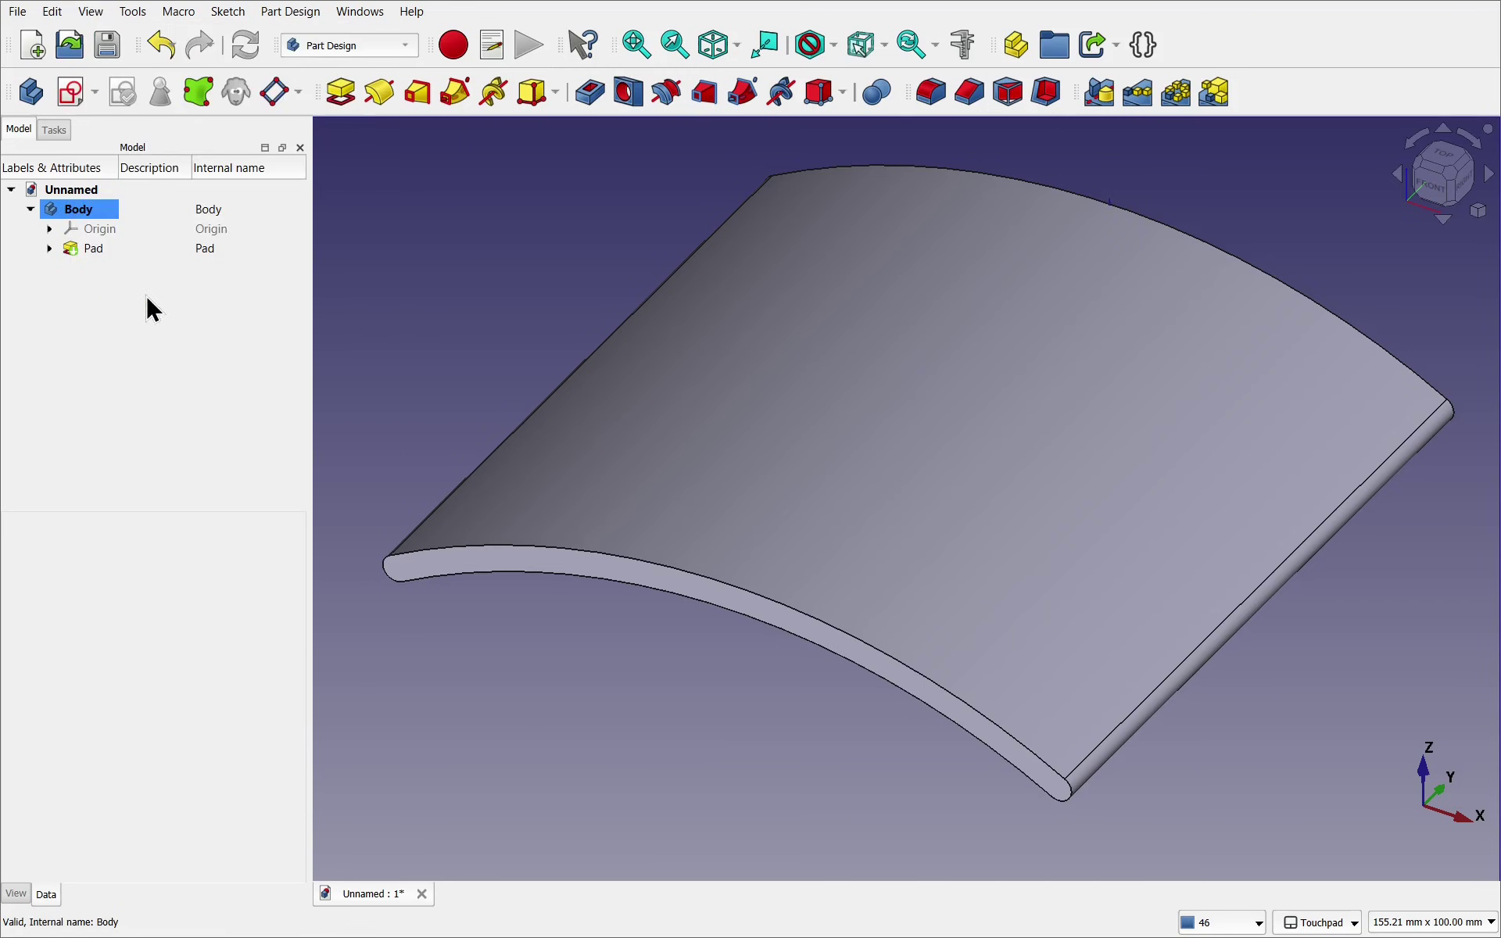
pyautogui.moveTo(813, 608); pyautogui.dragTo(924, 489, button='middle')
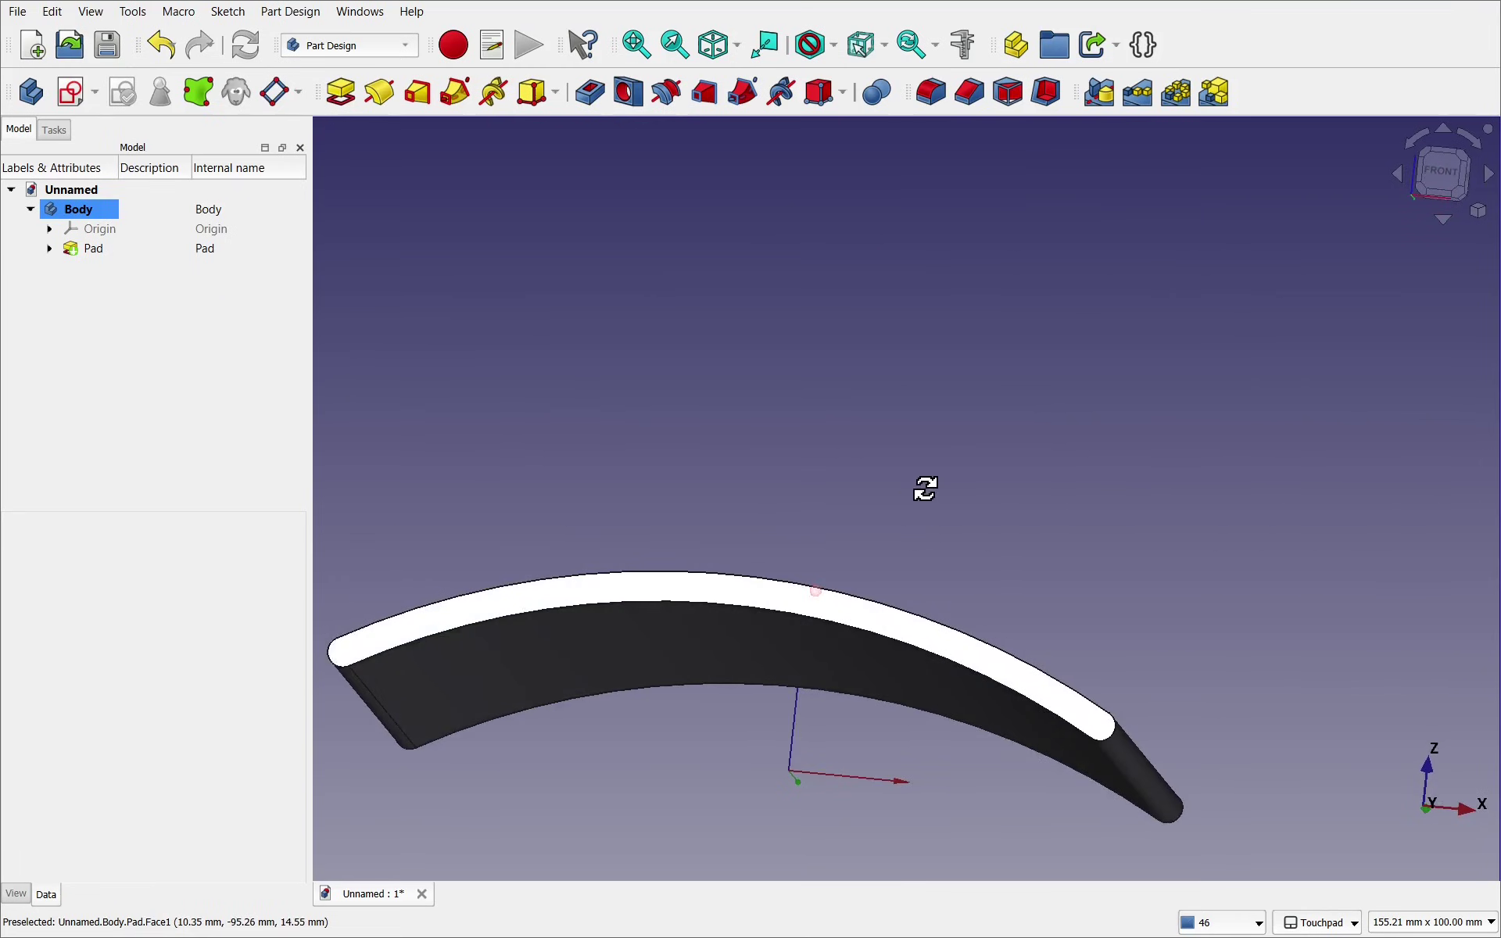
pyautogui.moveTo(891, 633); pyautogui.dragTo(649, 549, button='middle')
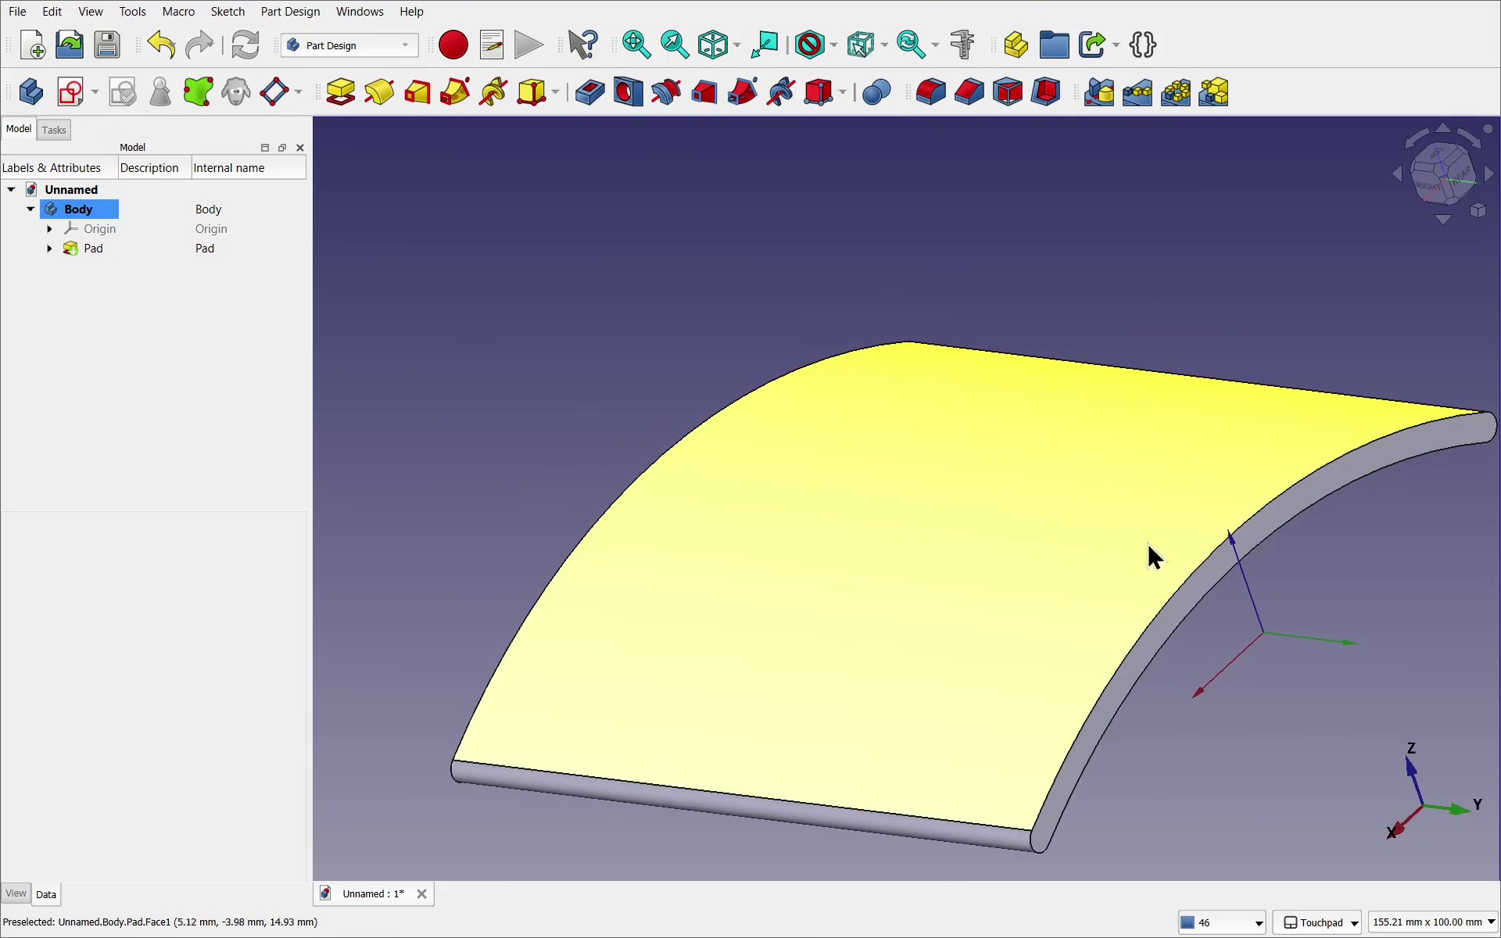
pyautogui.moveTo(395, 402); pyautogui.dragTo(479, 435, button='middle')
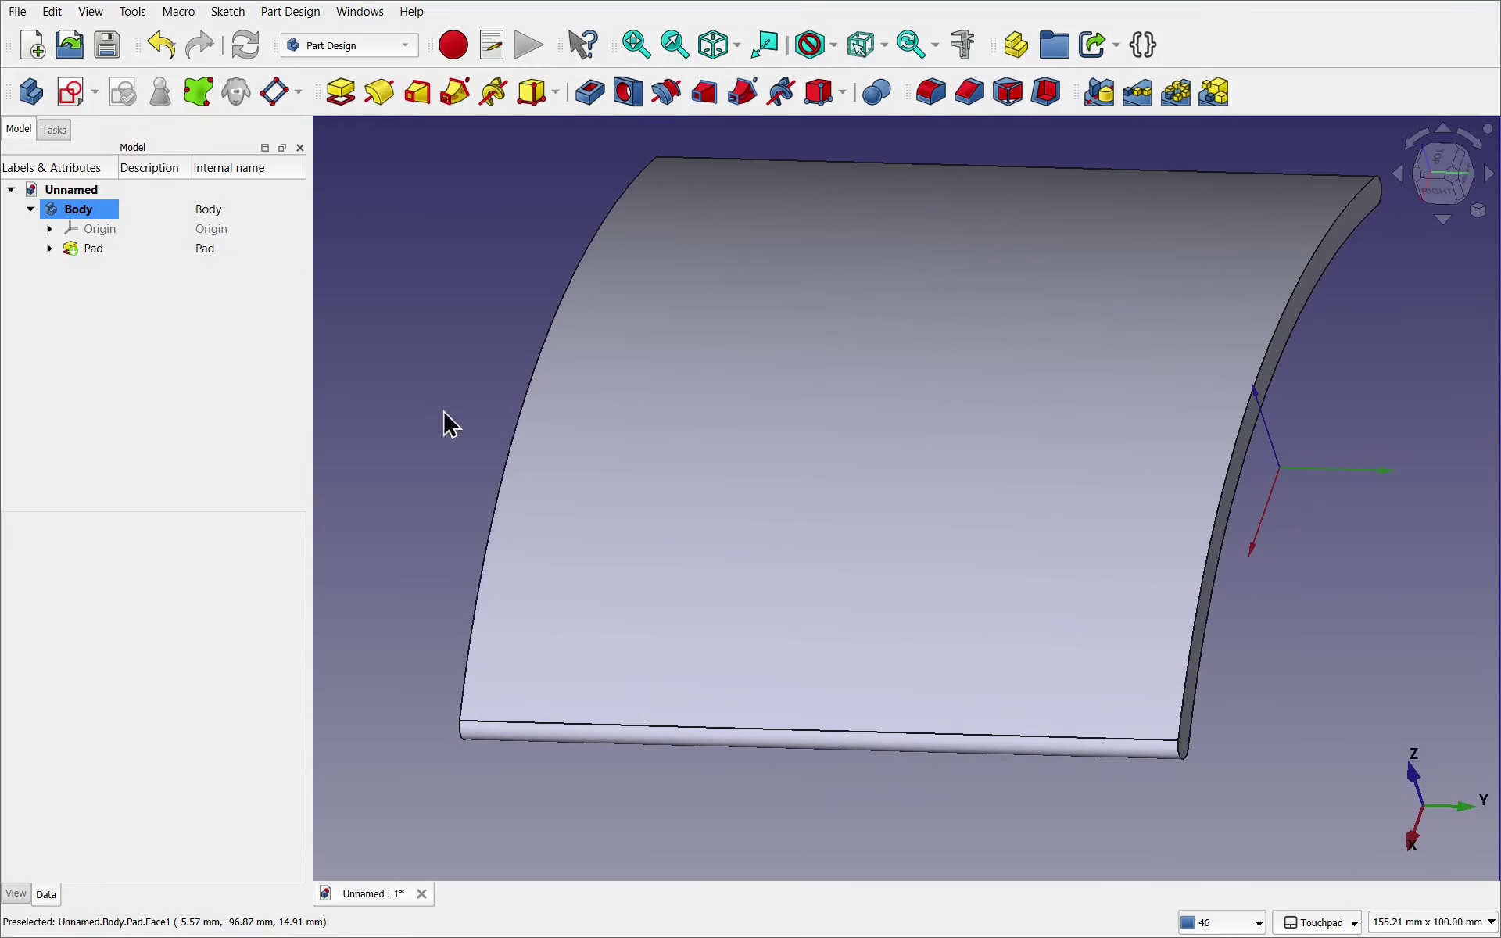
# Make the pad symmetric to the sketch plane
pyautogui.doubleClick(99, 247)
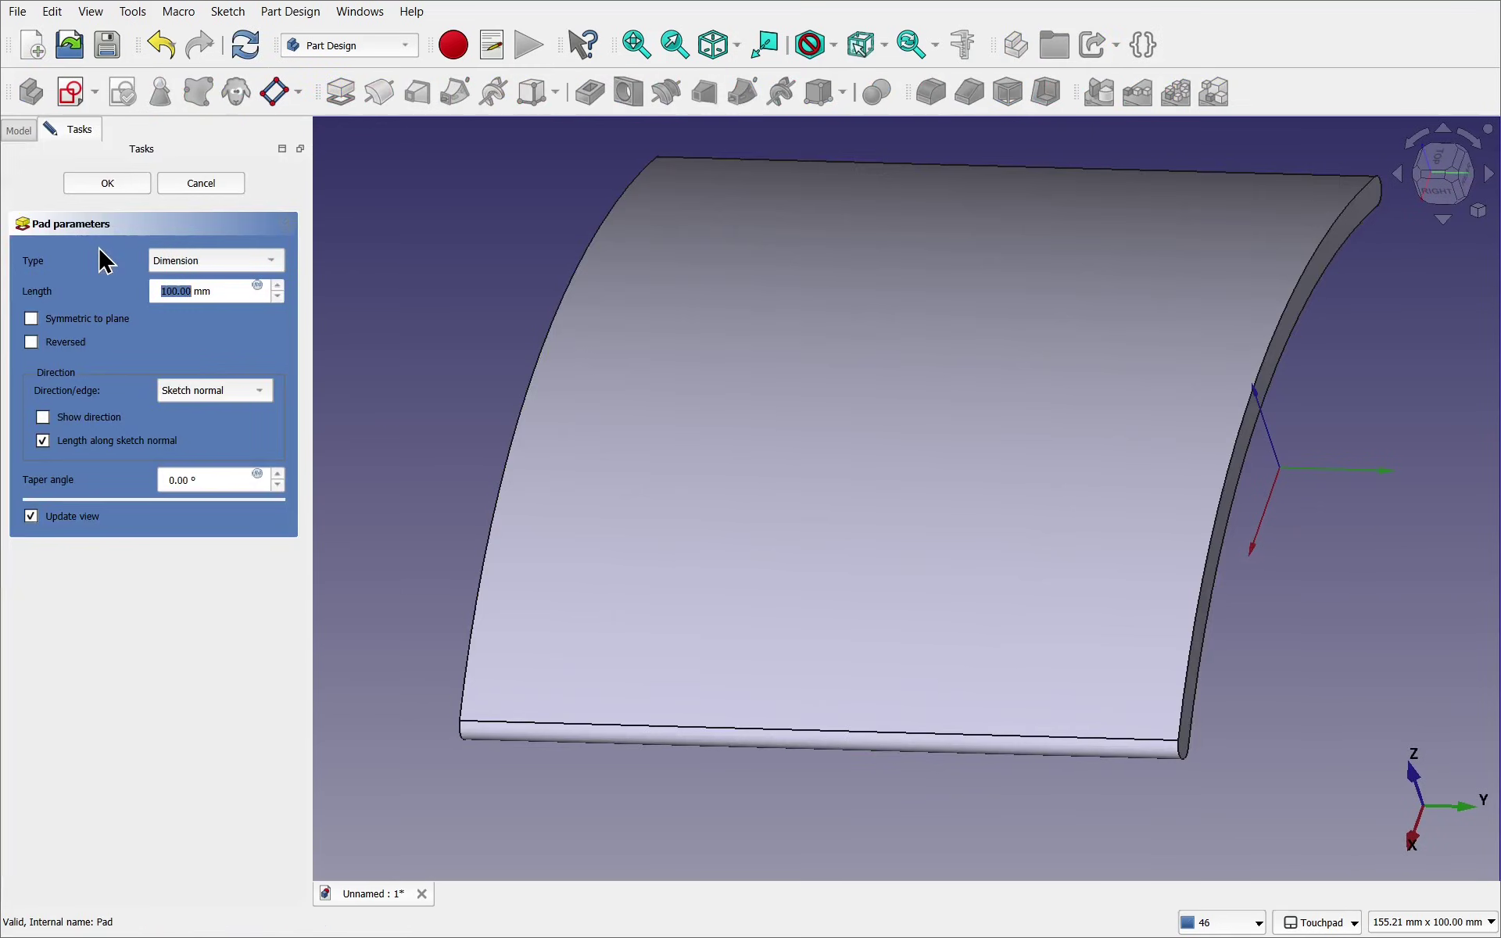
pyautogui.click(84, 321)
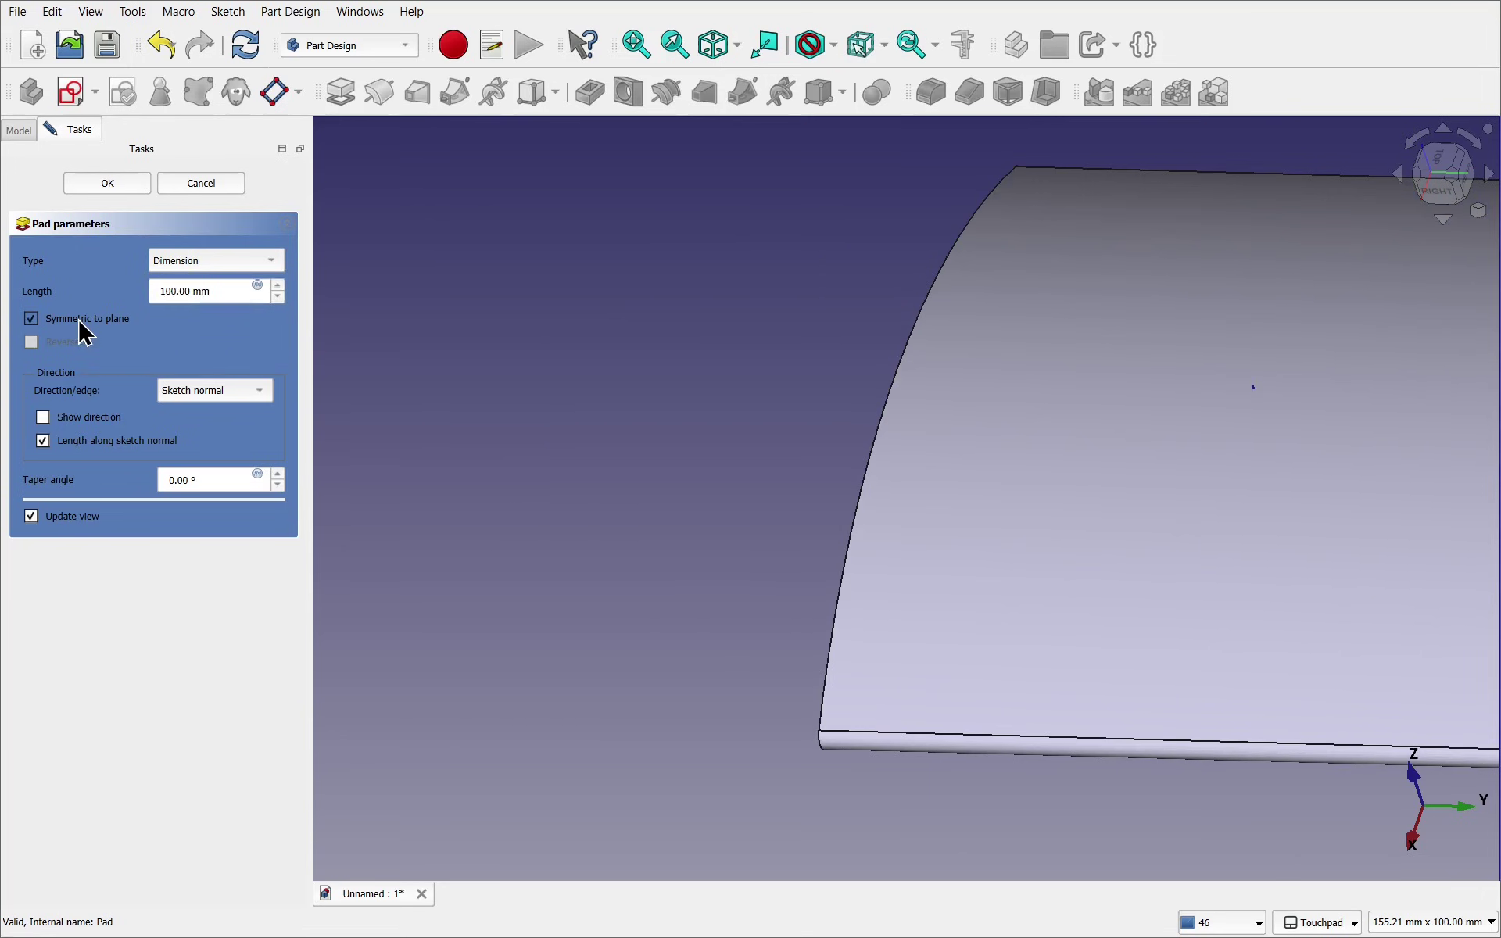
pyautogui.click(114, 181)
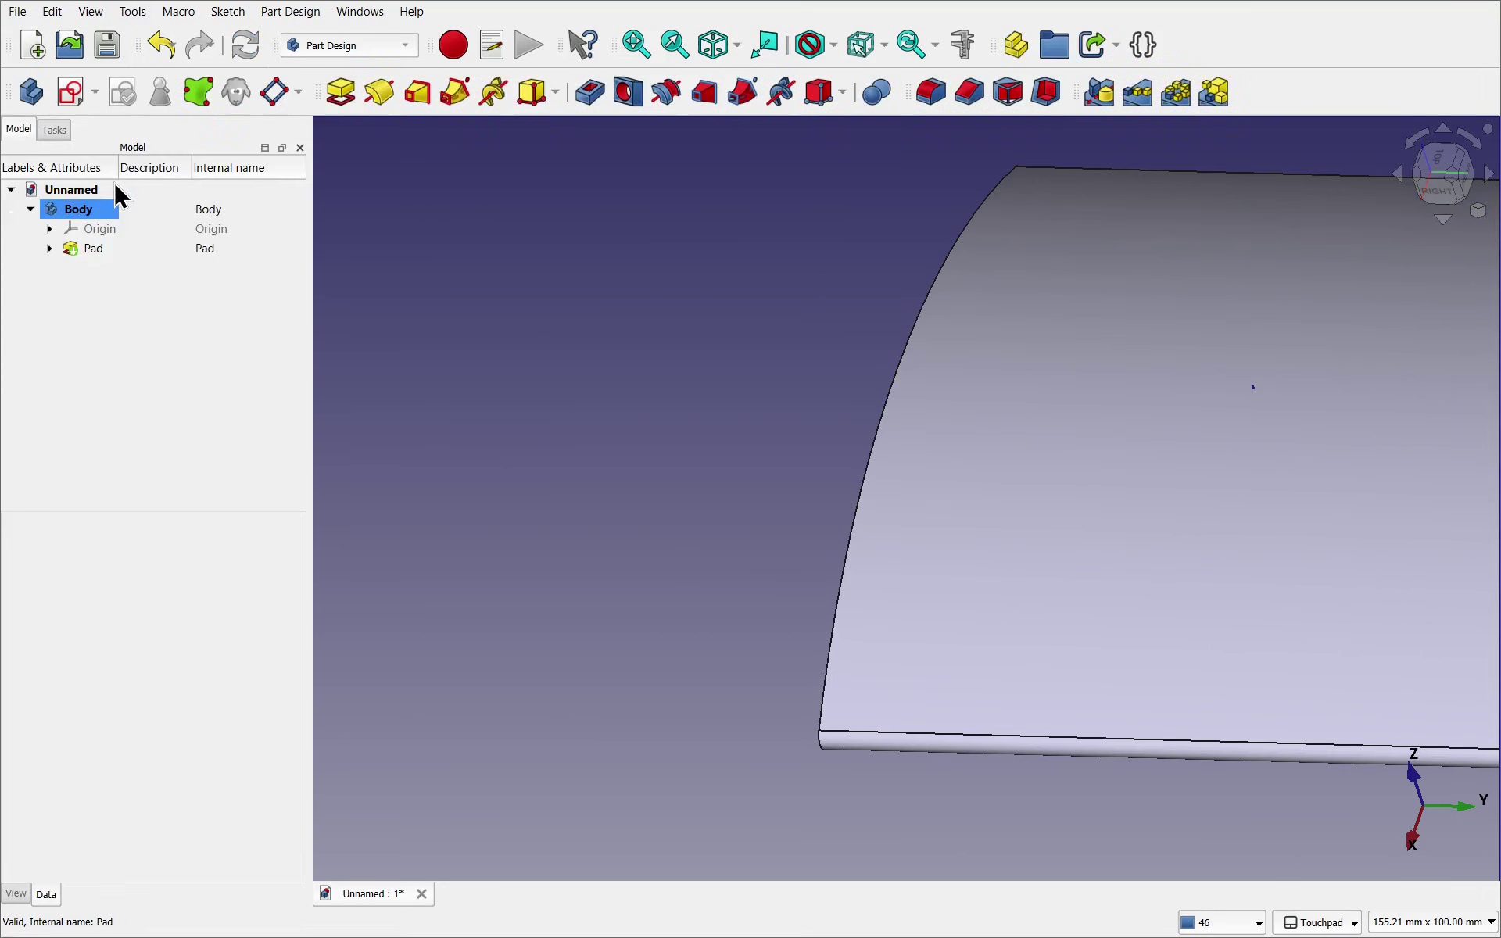
pyautogui.keyDown('shift'); pyautogui.moveTo(797, 637); pyautogui.dragTo(945, 660); pyautogui.keyUp('shift')
pyautogui.click(1113, 615)
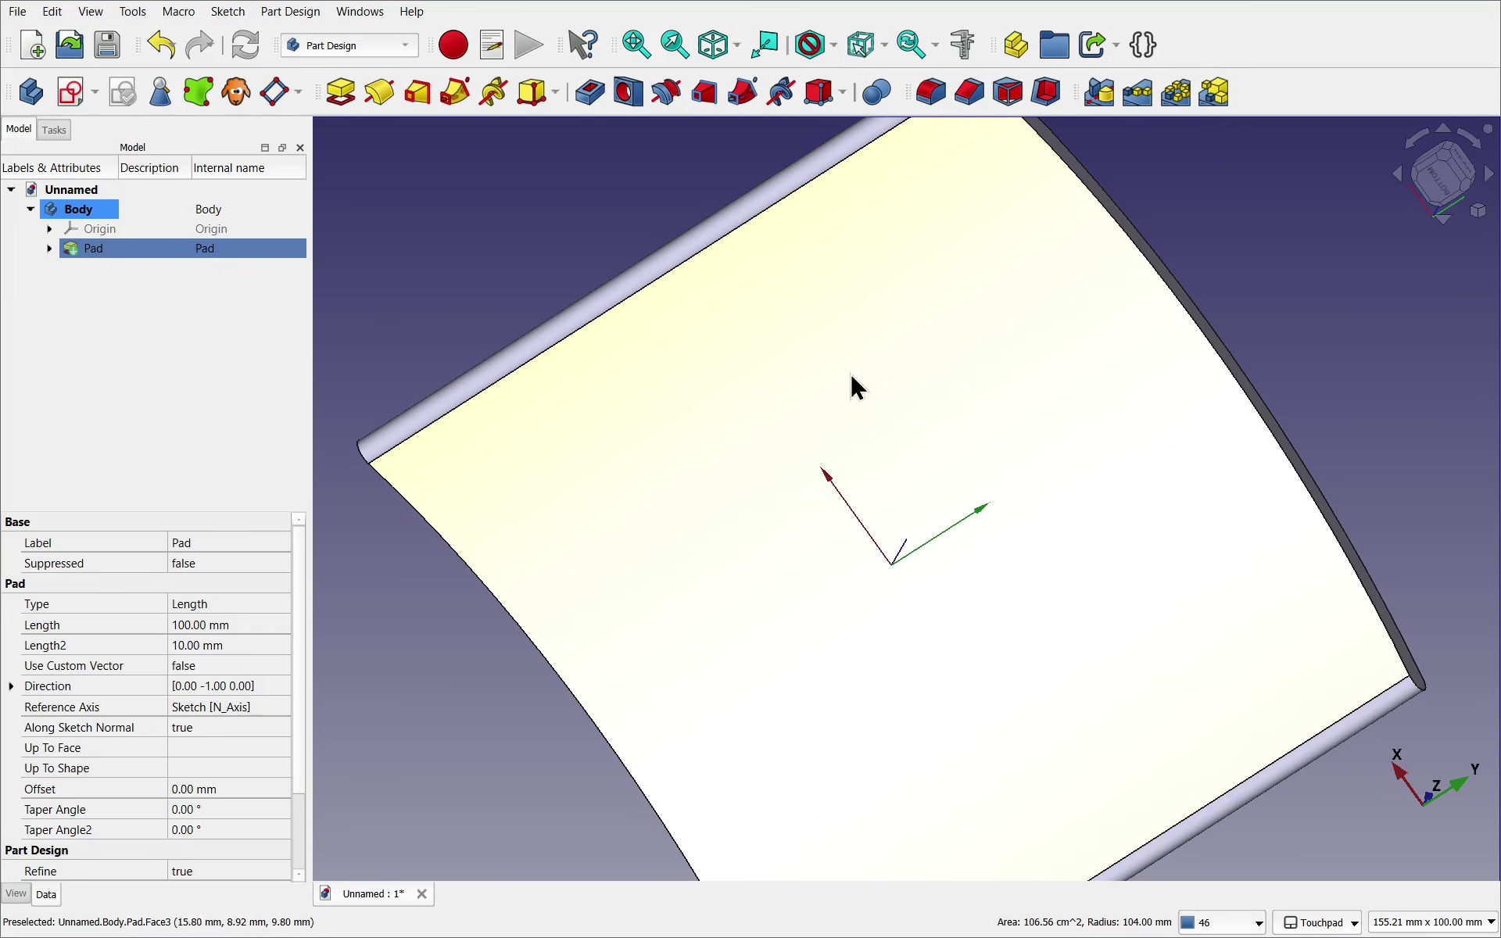
# Switch the pad back to a one-sided 100 mm extrusion and recentre the plate
pyautogui.keyDown('shift'); pyautogui.moveTo(851, 385); pyautogui.dragTo(881, 739); pyautogui.keyUp('shift')
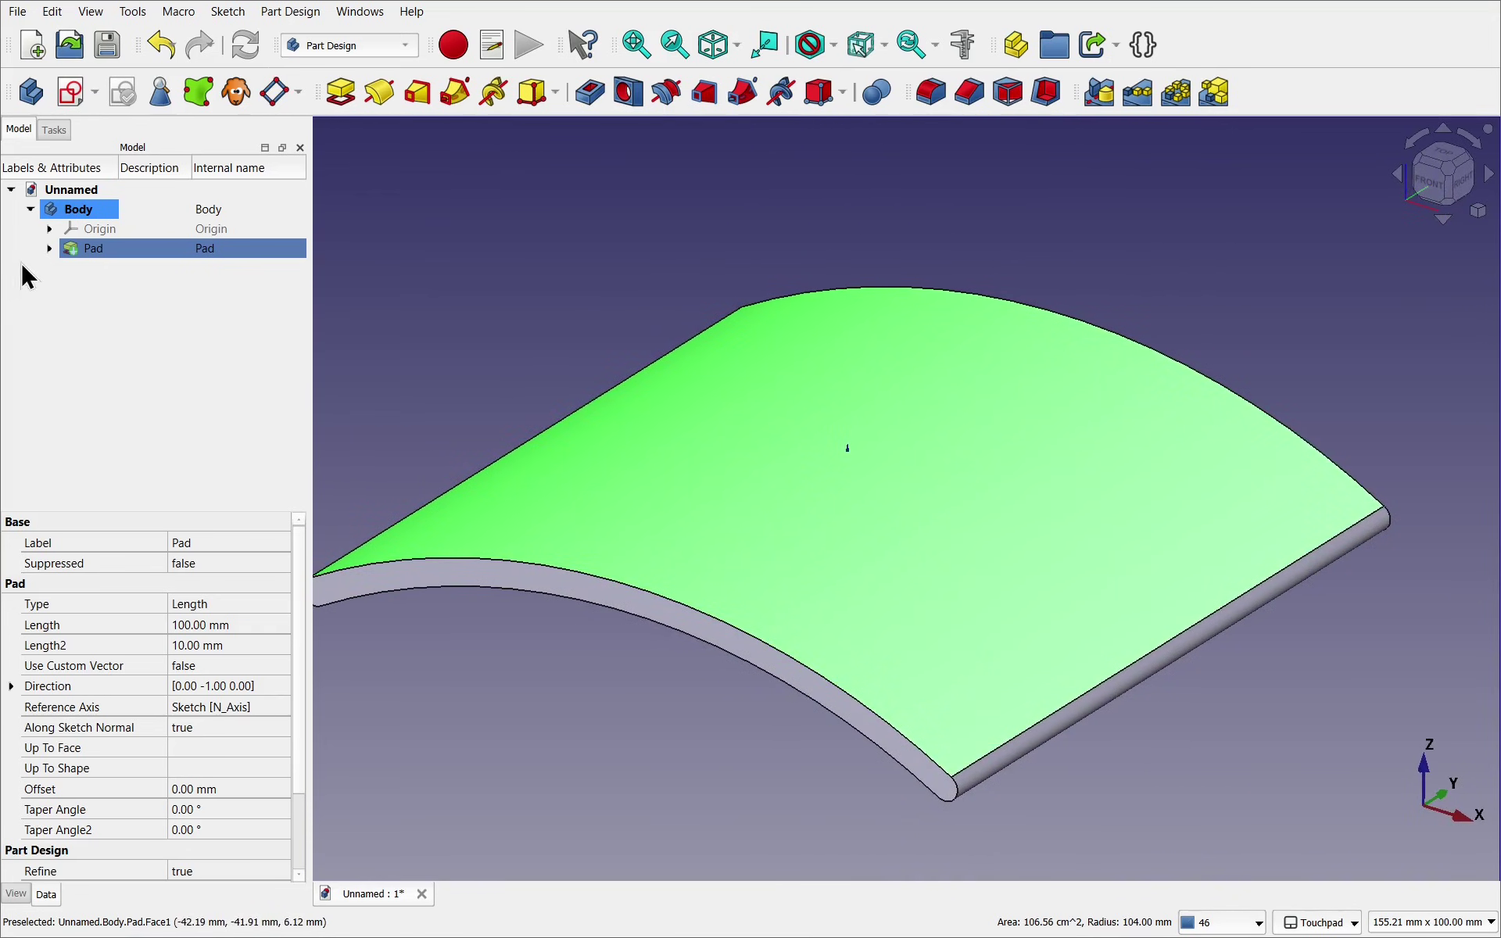
pyautogui.doubleClick(78, 251)
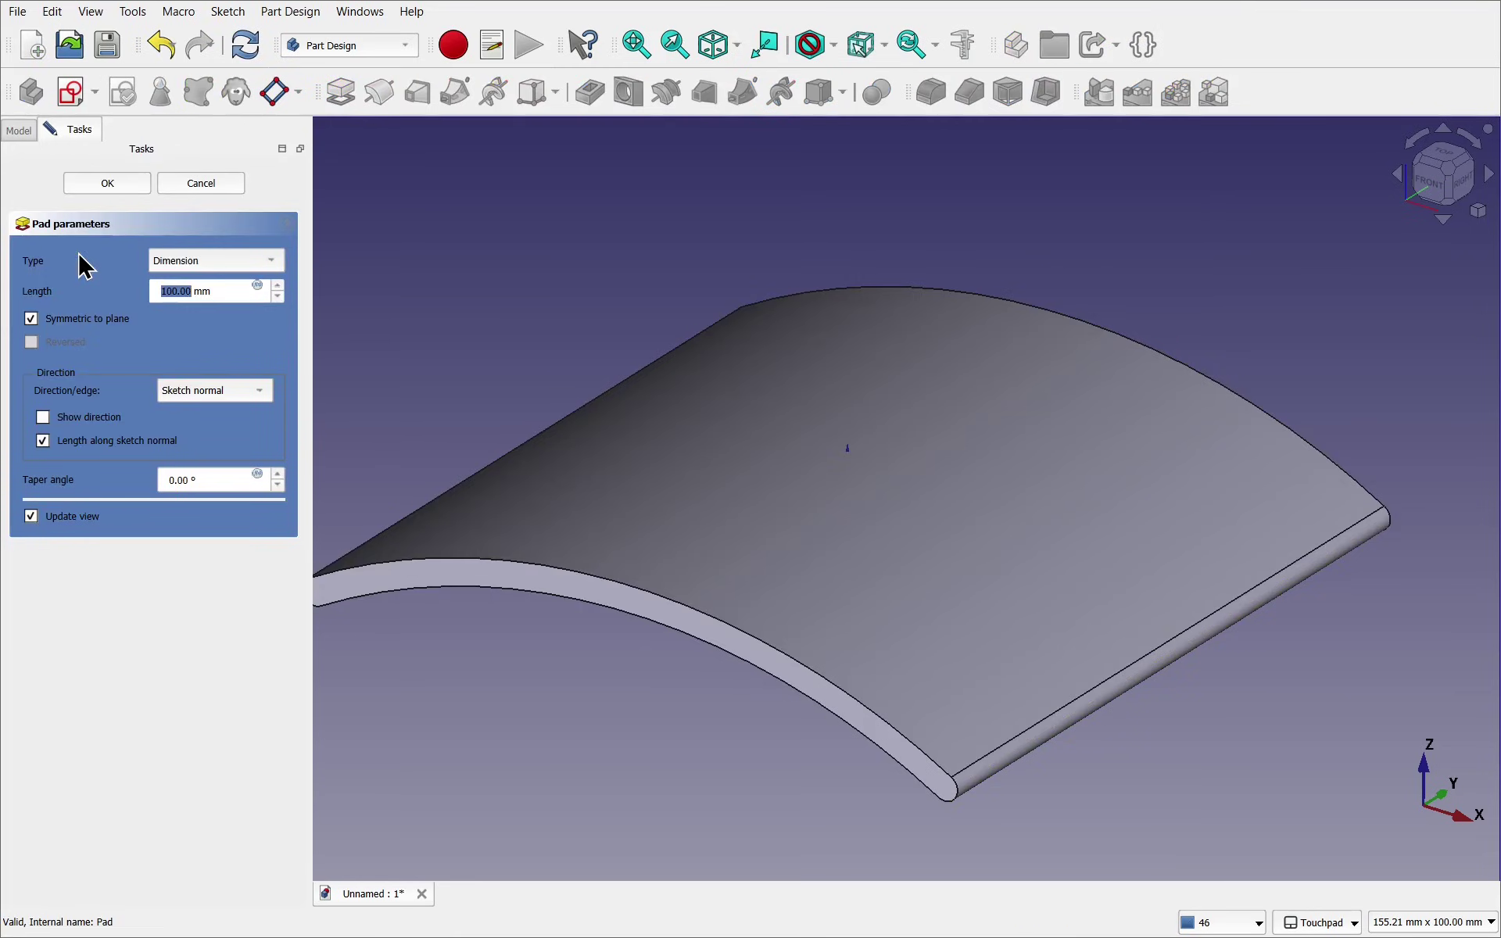
pyautogui.click(32, 319)
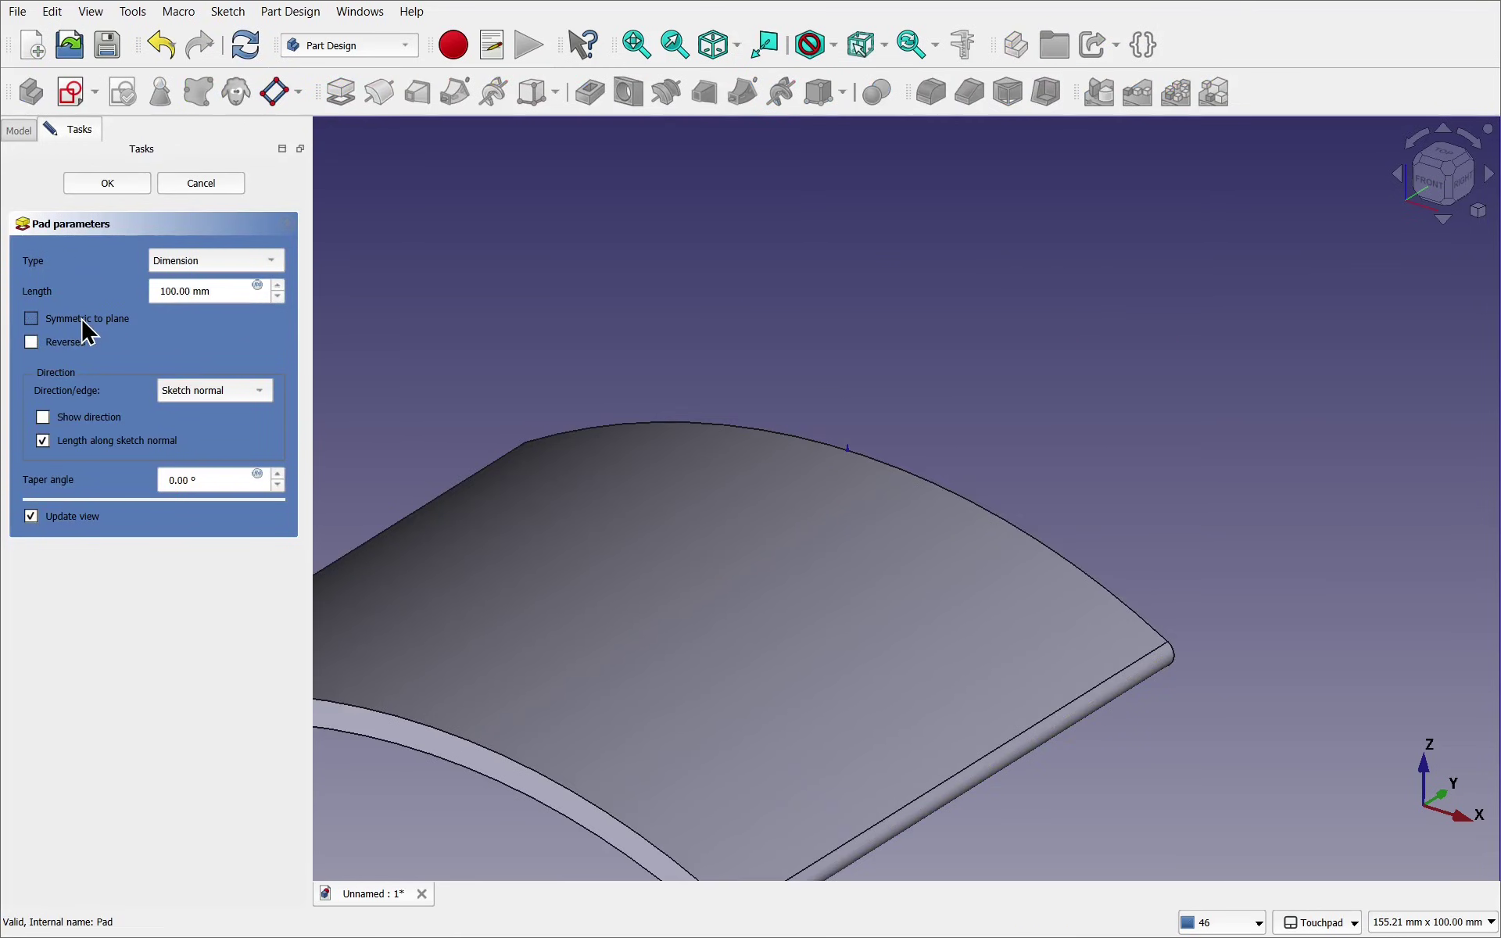
pyautogui.click(116, 185)
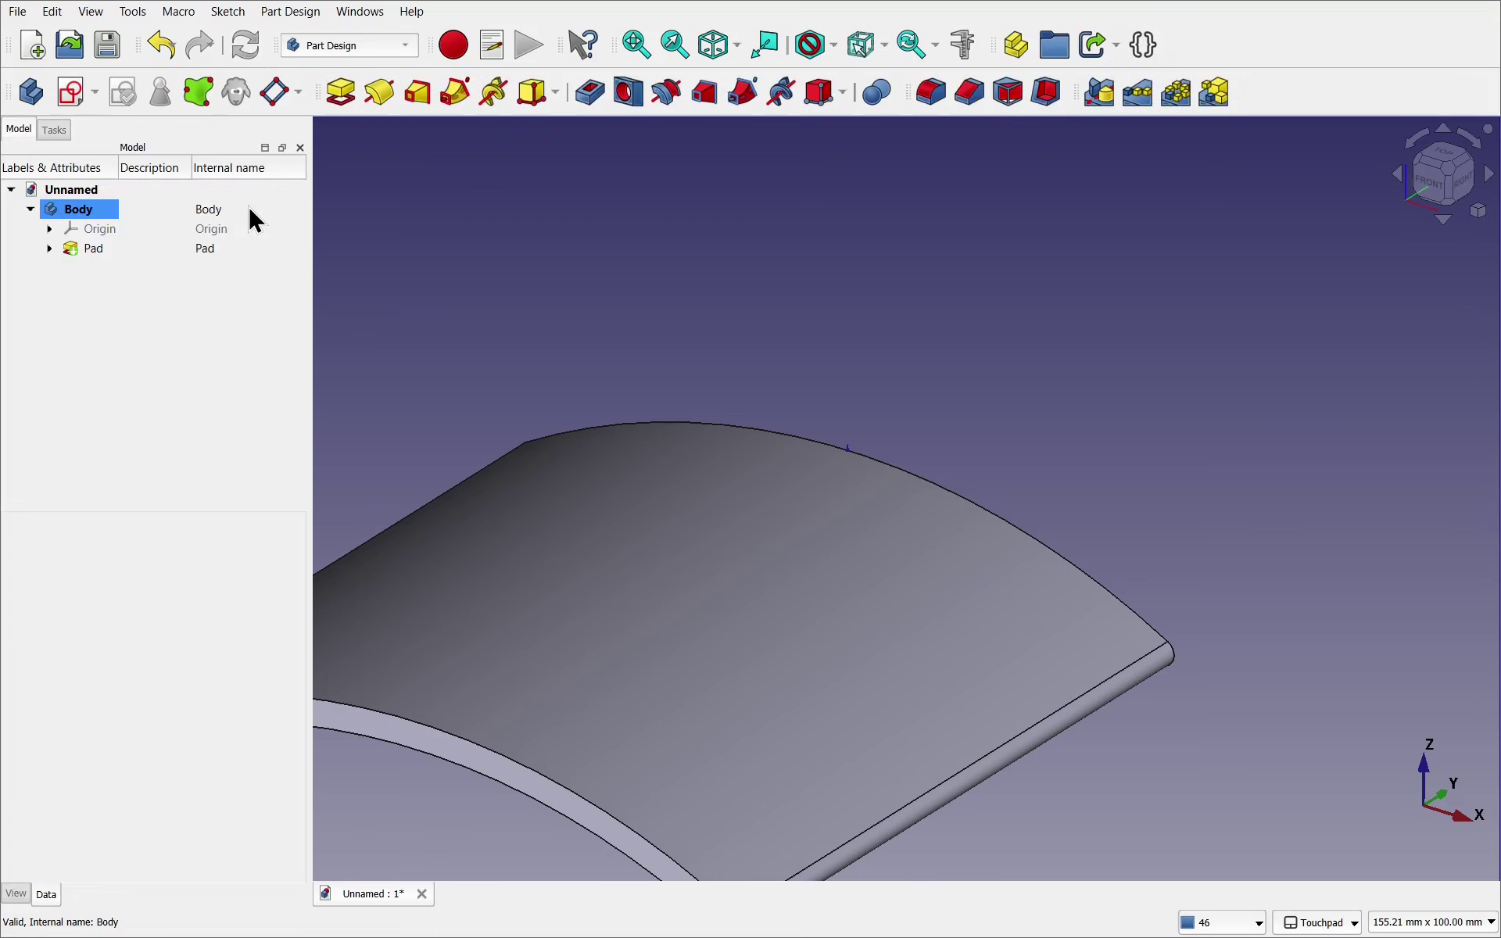
pyautogui.moveTo(586, 358); pyautogui.dragTo(935, 197, button='middle')
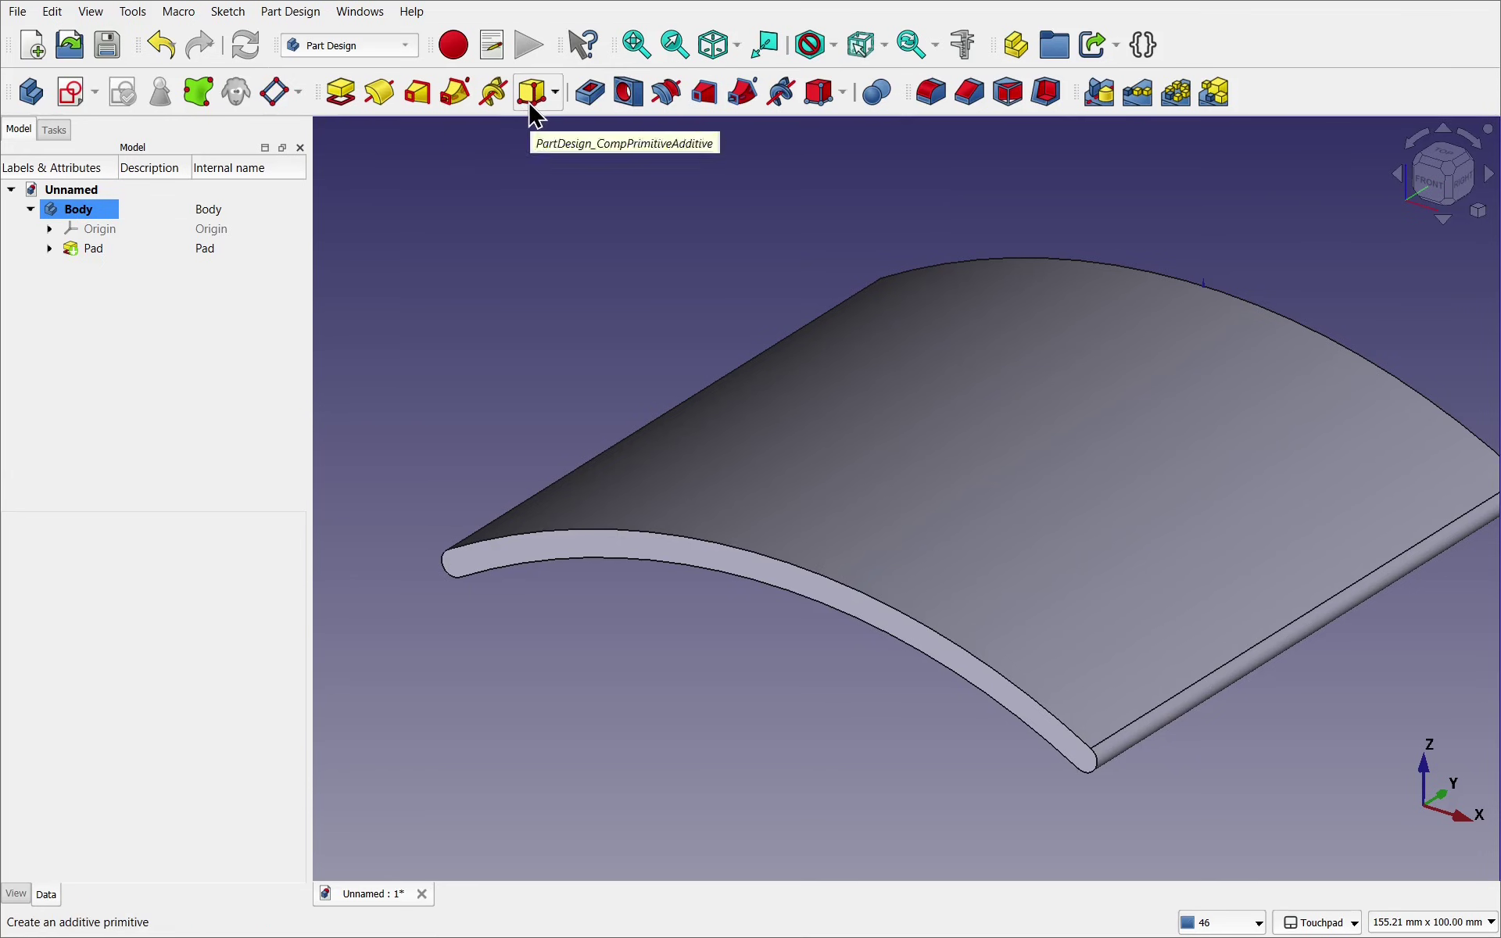
# Start an Additive Sphere from Part Design's additive primitive menu
pyautogui.click(275, 12)
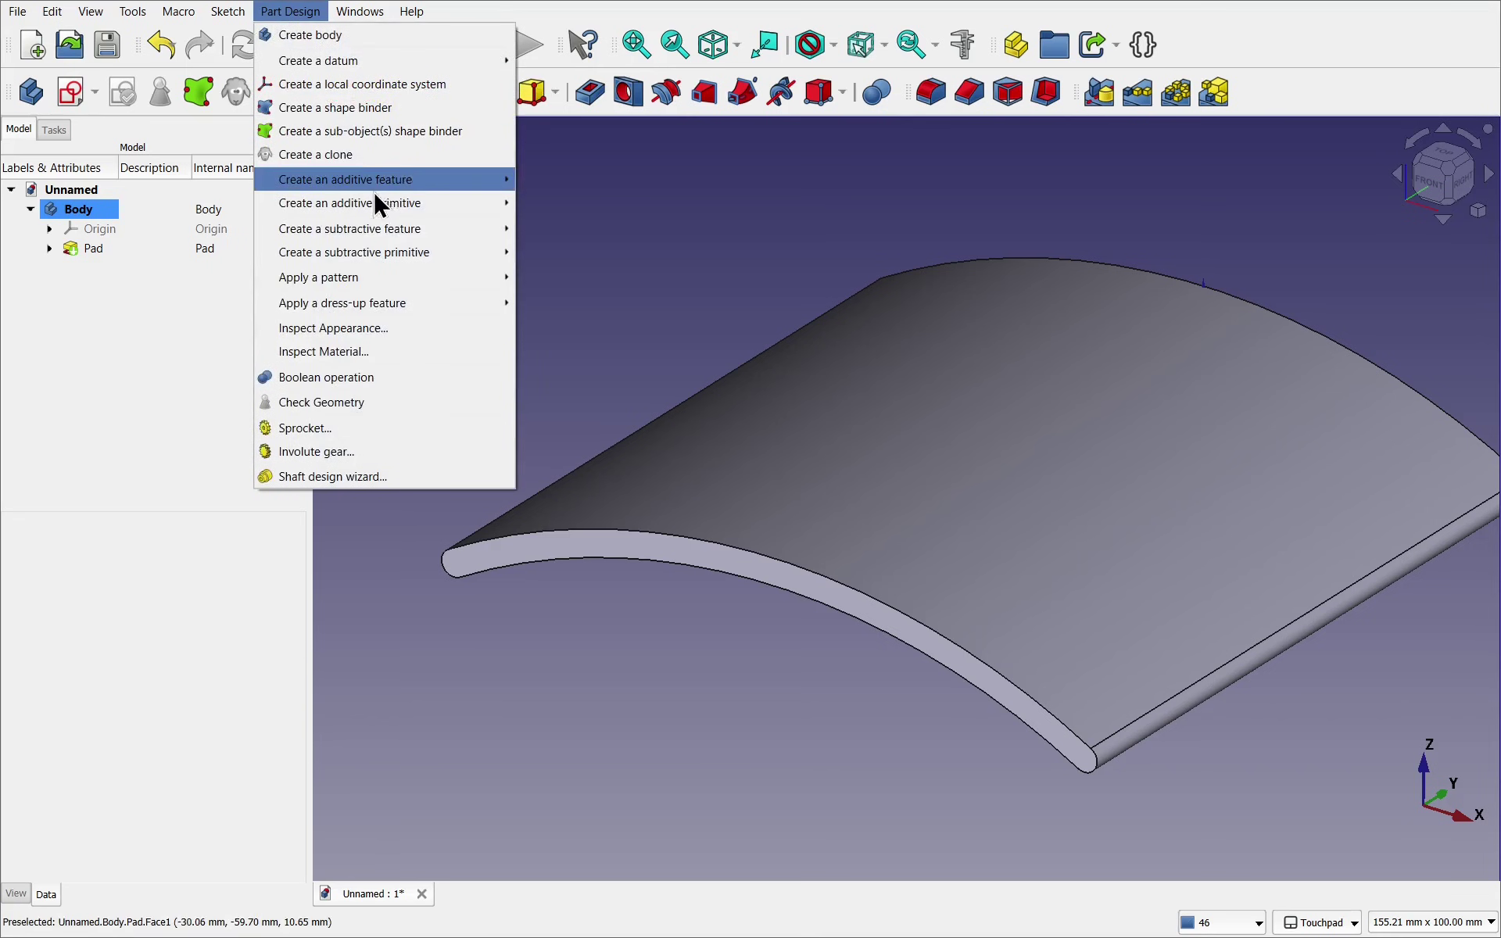
pyautogui.moveTo(372, 201)
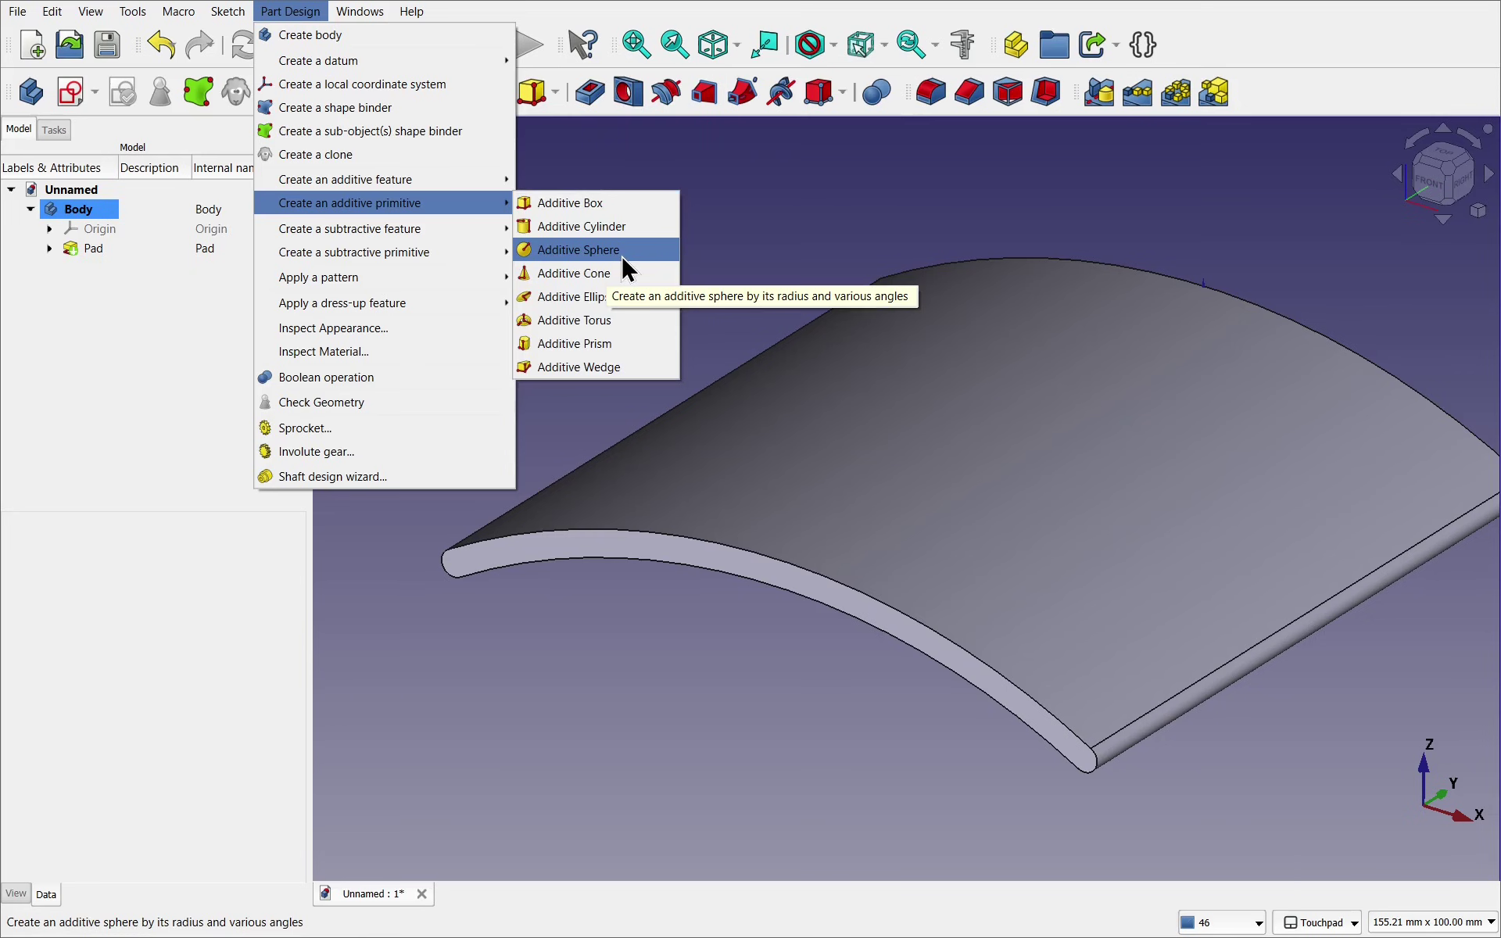
pyautogui.click(579, 249)
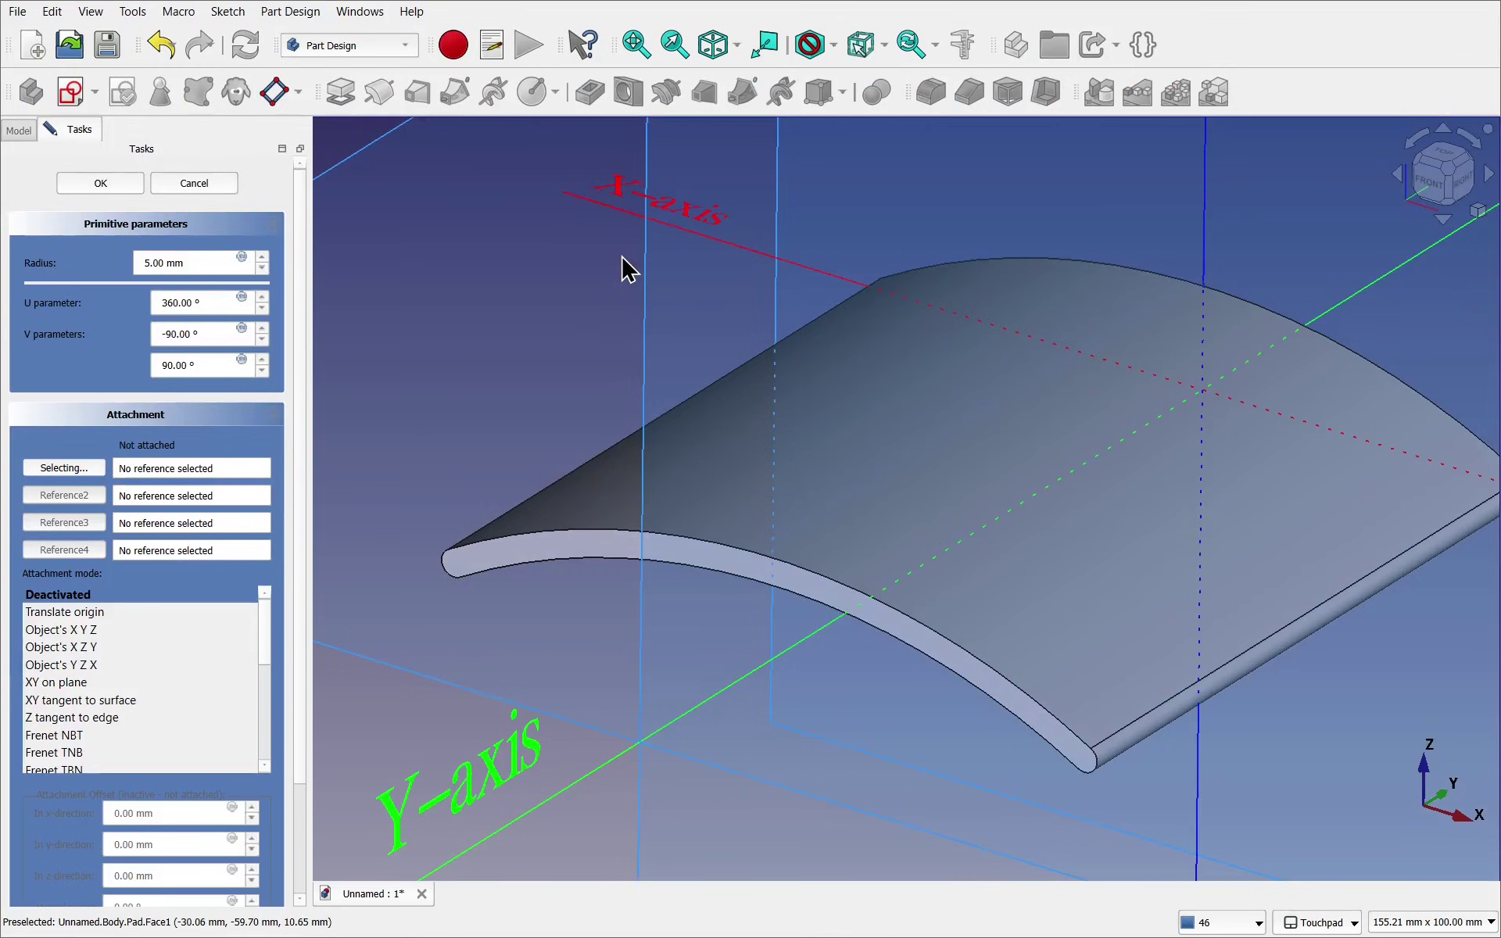
pyautogui.scroll(-2, 738, 375)
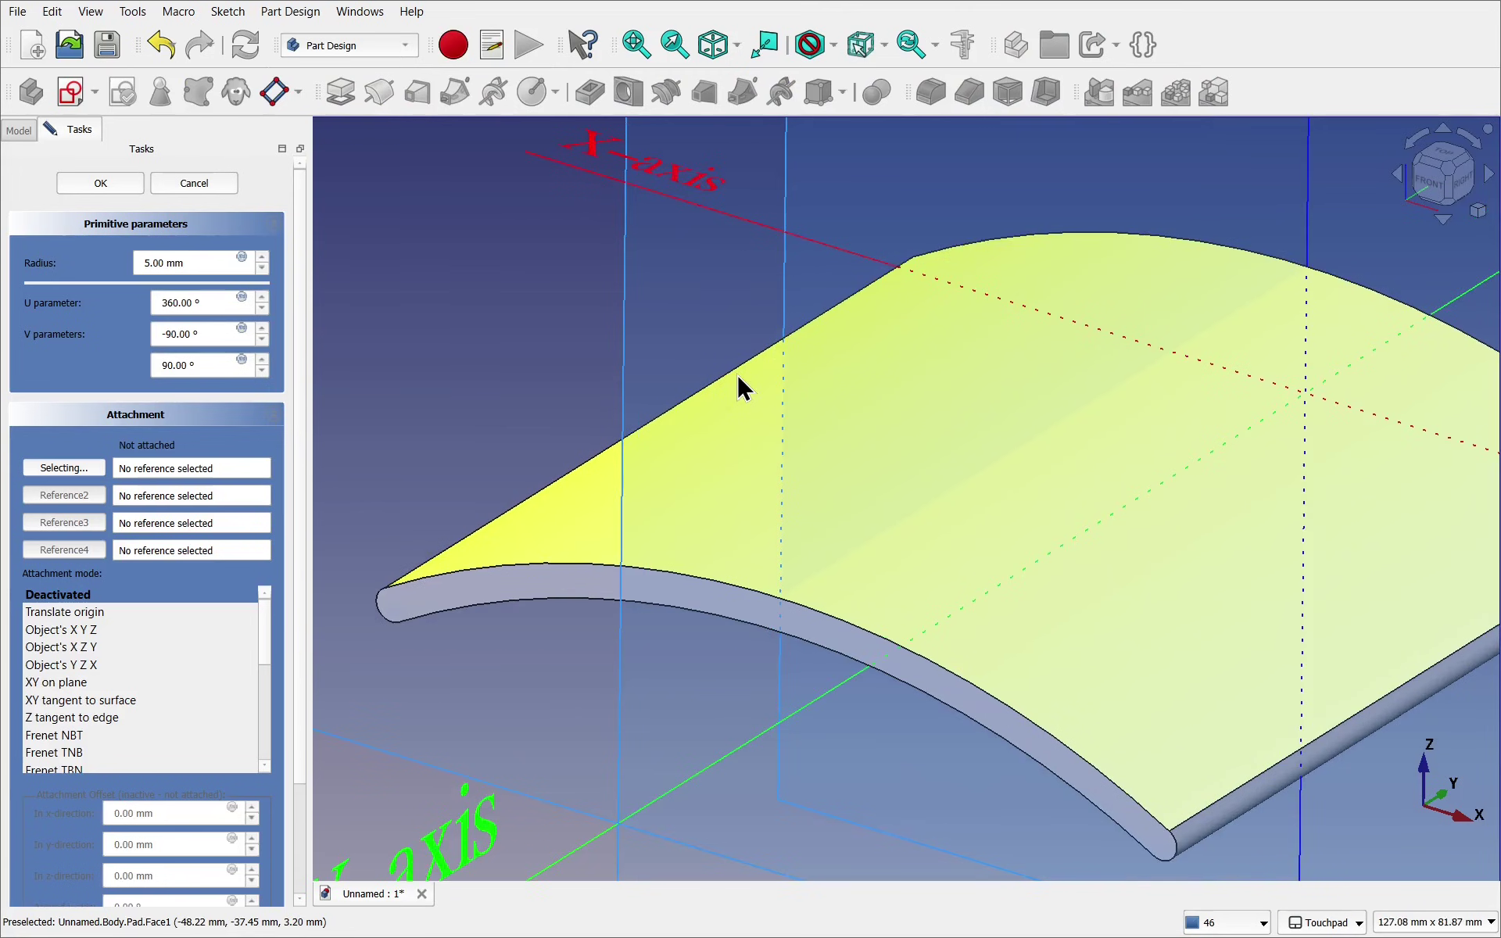
pyautogui.scroll(-4, 738, 375)
pyautogui.keyDown('alt'); pyautogui.moveTo(857, 438); pyautogui.dragTo(655, 519); pyautogui.keyUp('alt')
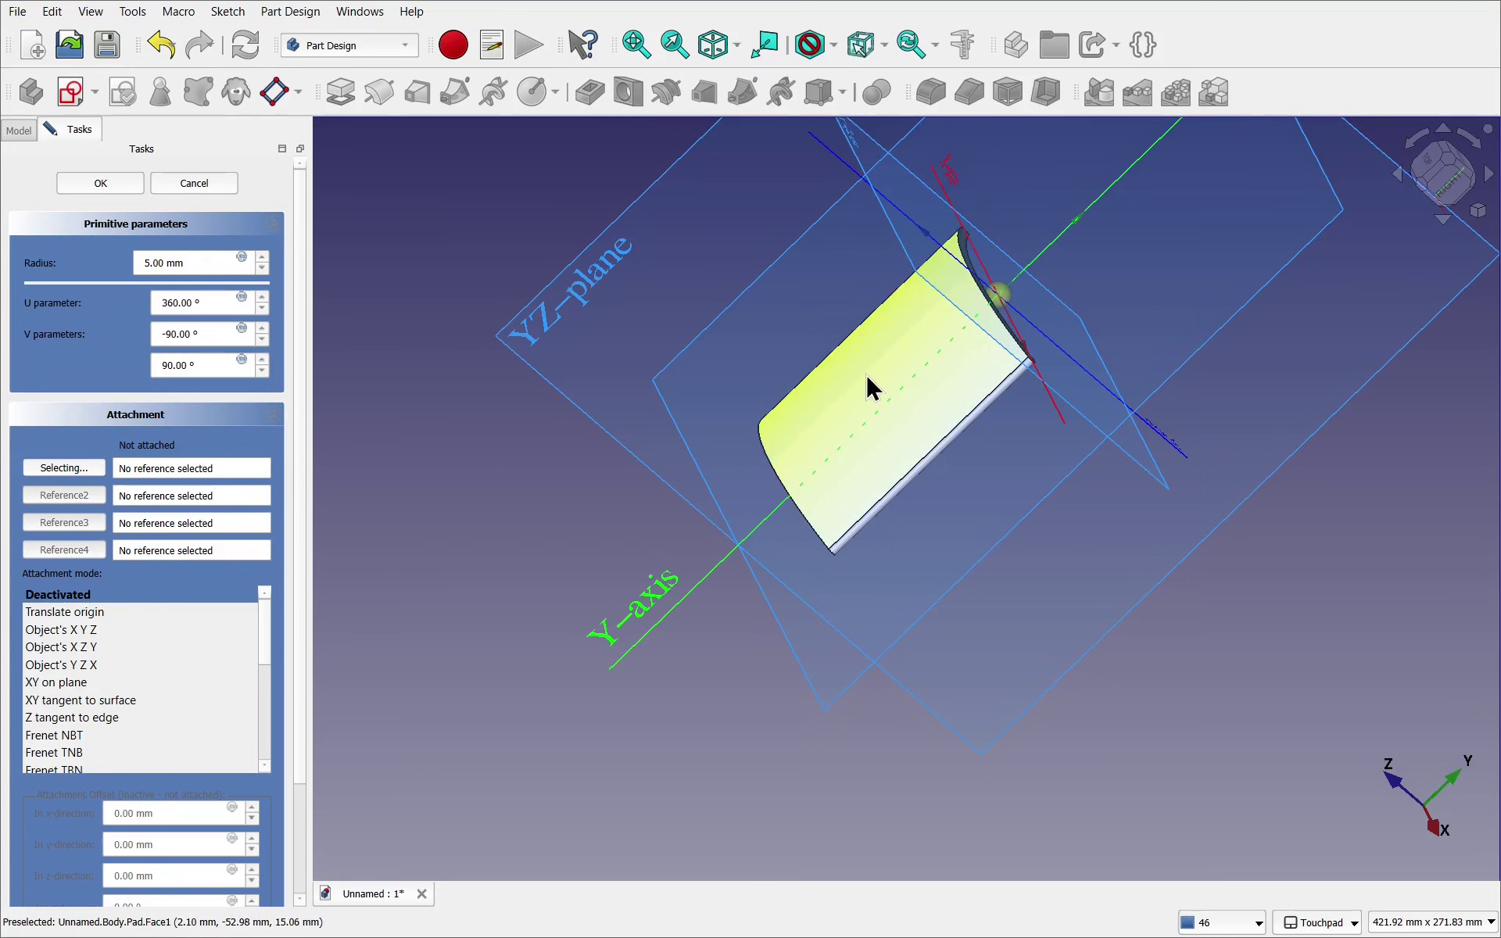
pyautogui.keyDown('alt'); pyautogui.moveTo(914, 459); pyautogui.dragTo(1134, 419); pyautogui.keyUp('alt')
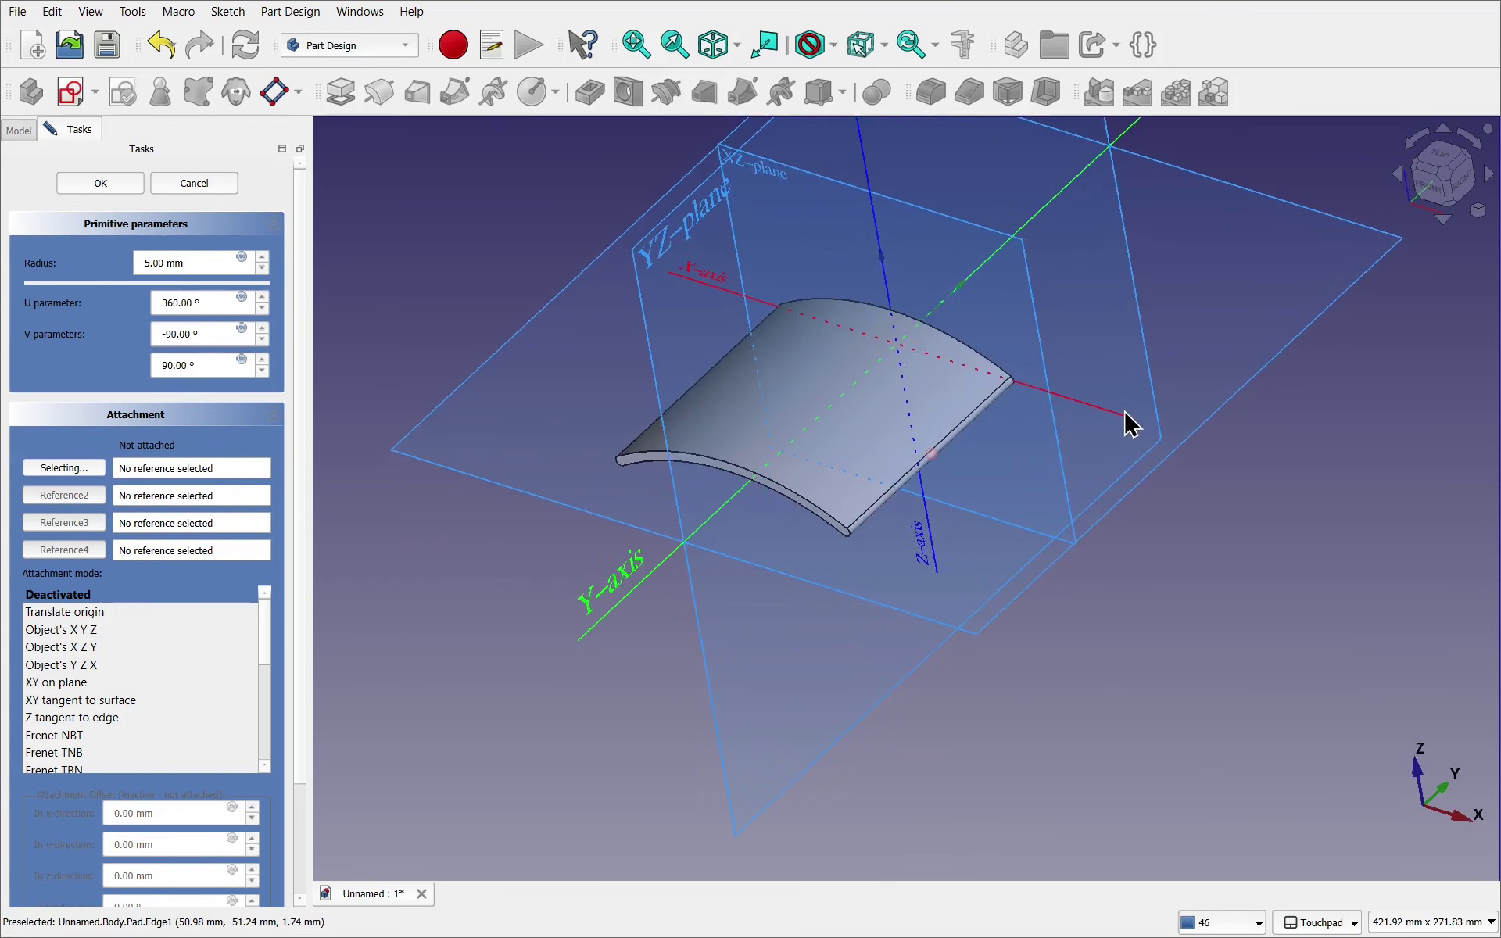
pyautogui.moveTo(1122, 426); pyautogui.dragTo(1266, 397, button='middle')
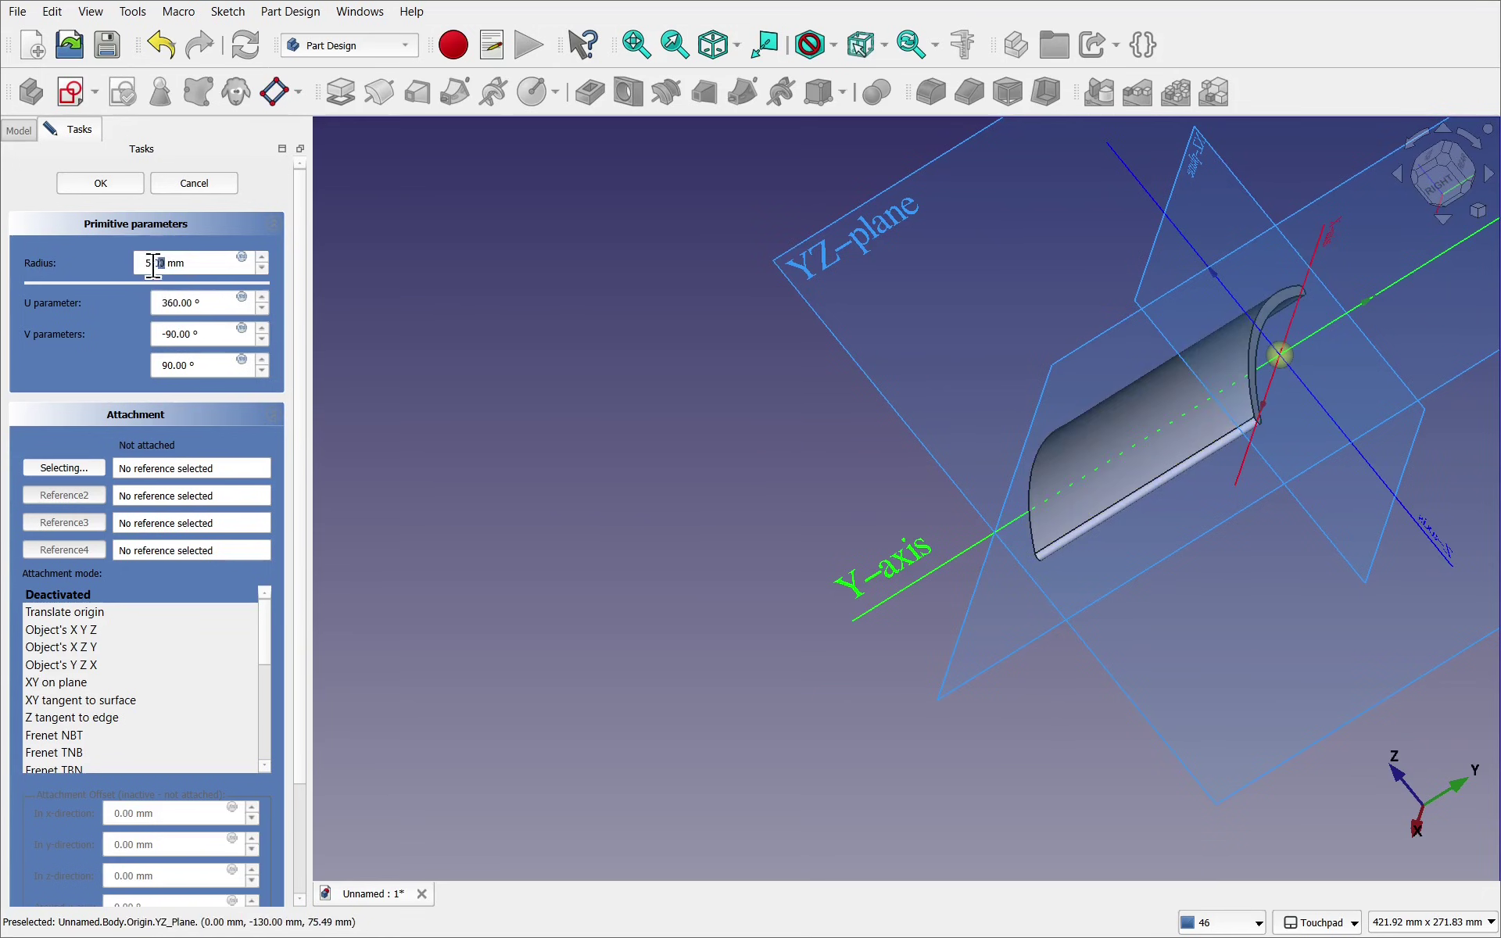
# Set the sphere's radius to 25 mm
pyautogui.moveTo(167, 263); pyautogui.dragTo(147, 263)
pyautogui.press('BackSpace')
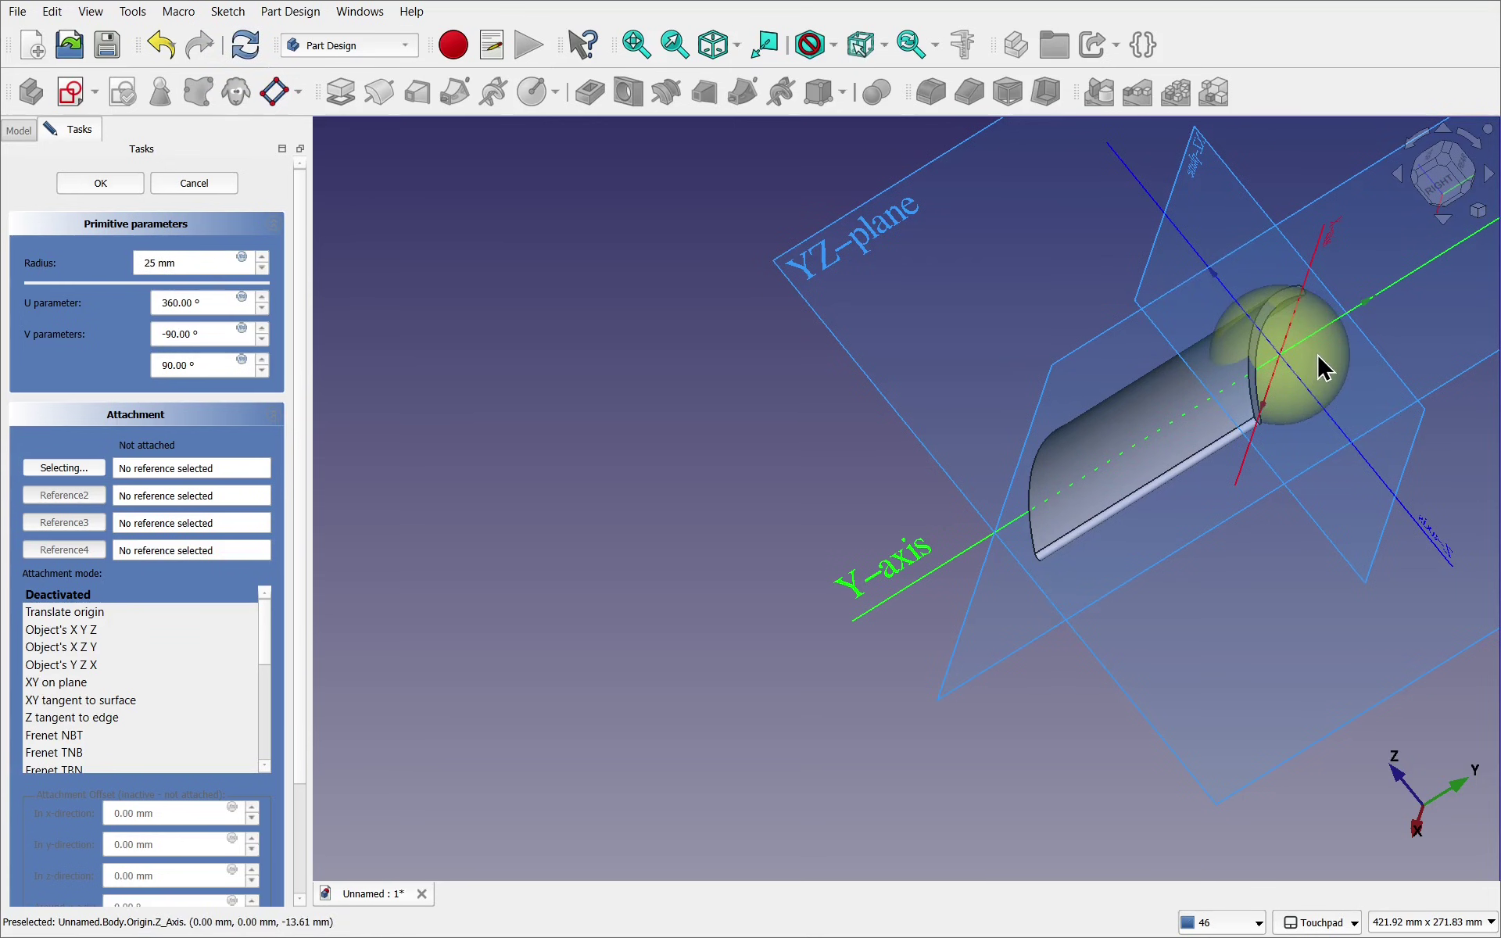
pyautogui.keyDown('shift'); pyautogui.moveTo(1321, 368); pyautogui.dragTo(716, 463); pyautogui.keyUp('shift')
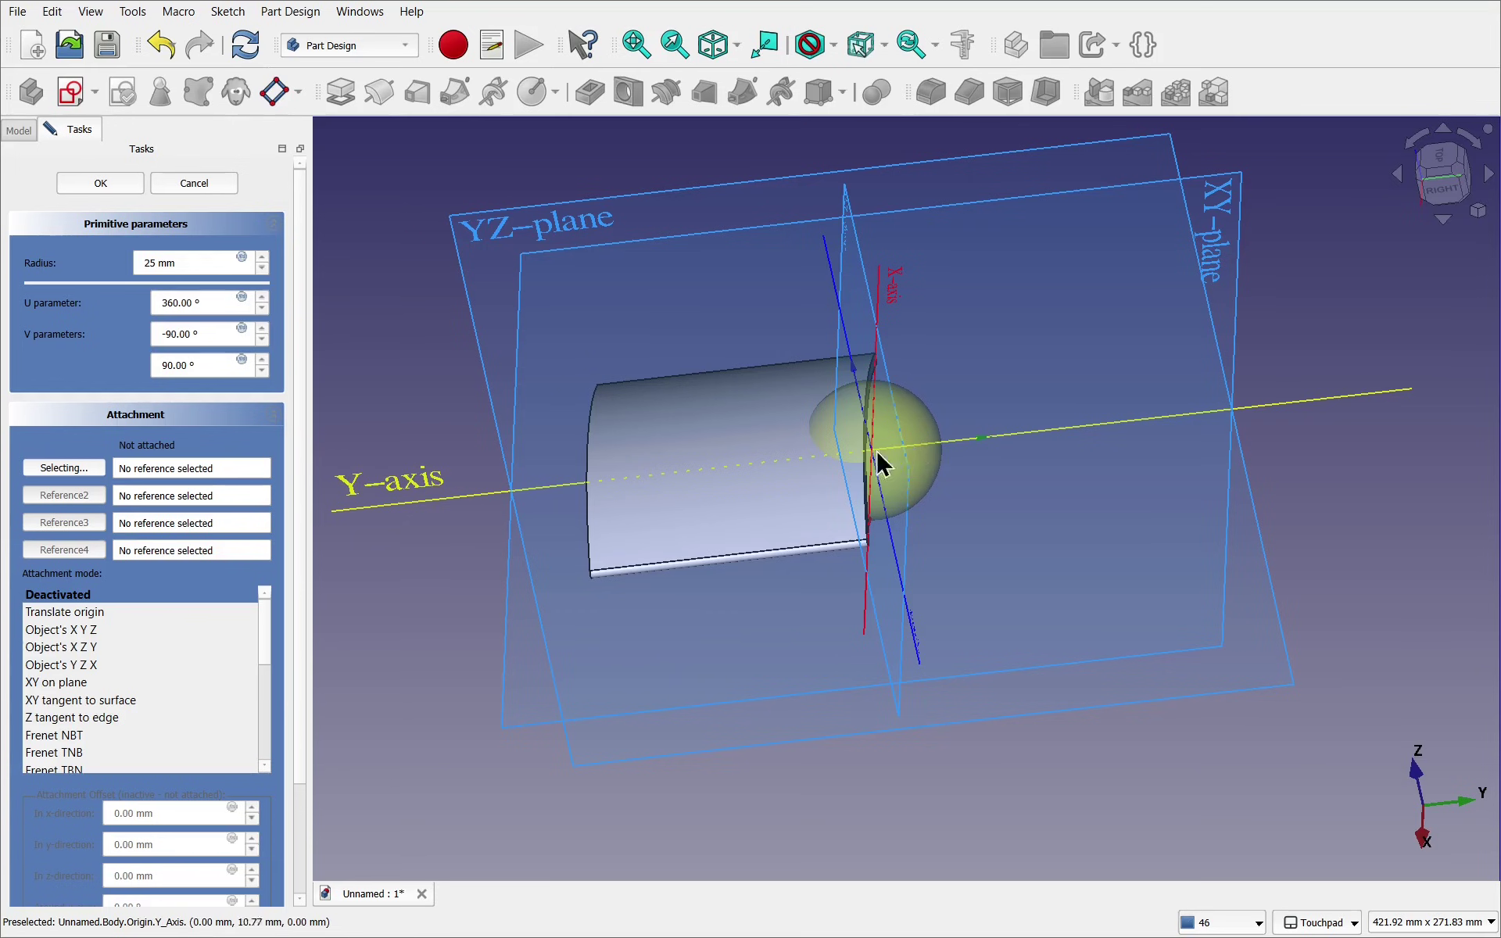
pyautogui.keyDown('shift'); pyautogui.moveTo(878, 459); pyautogui.dragTo(873, 460); pyautogui.keyUp('shift')
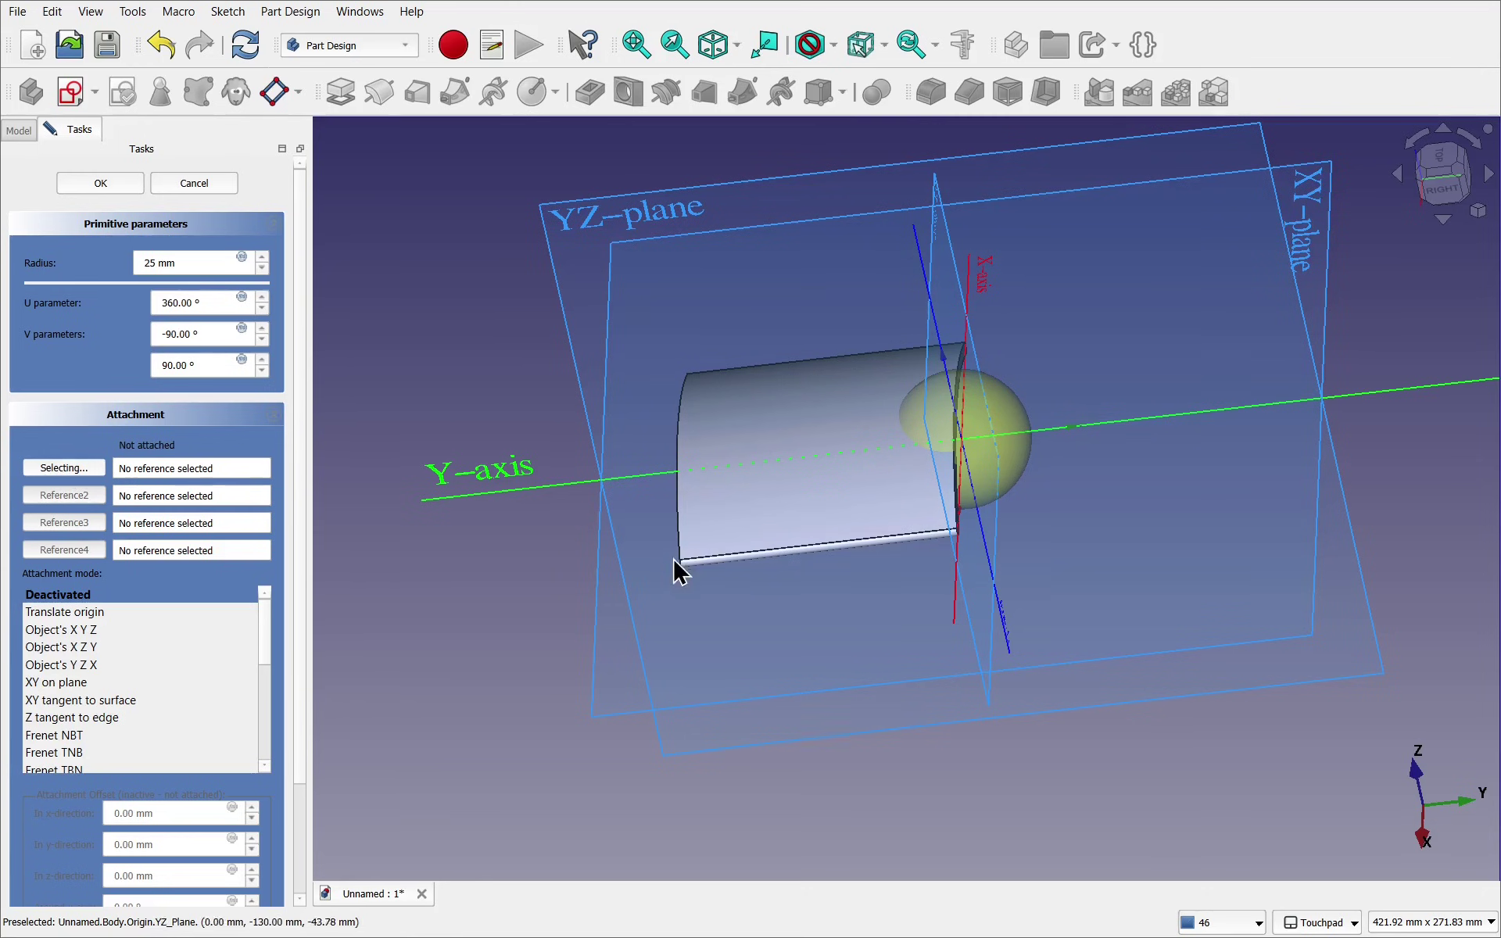
# Attach the sphere to the curved plate's first corner, Pad Vertex2
pyautogui.scroll(6, 698, 560)
pyautogui.keyDown('alt'); pyautogui.moveTo(697, 563); pyautogui.dragTo(938, 537); pyautogui.keyUp('alt')
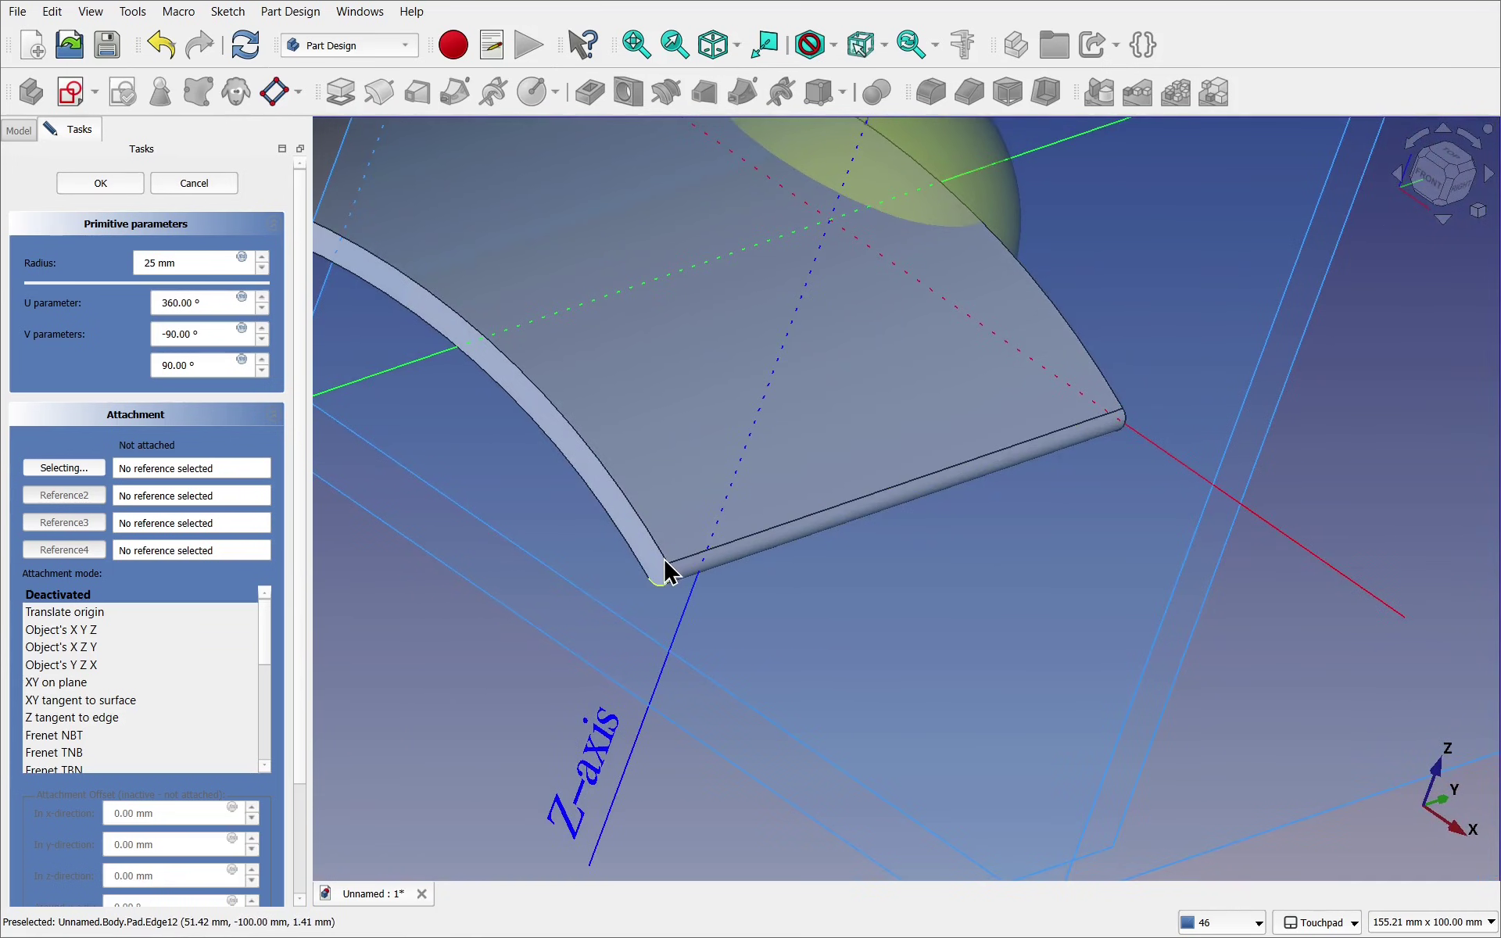
pyautogui.scroll(5, 666, 560)
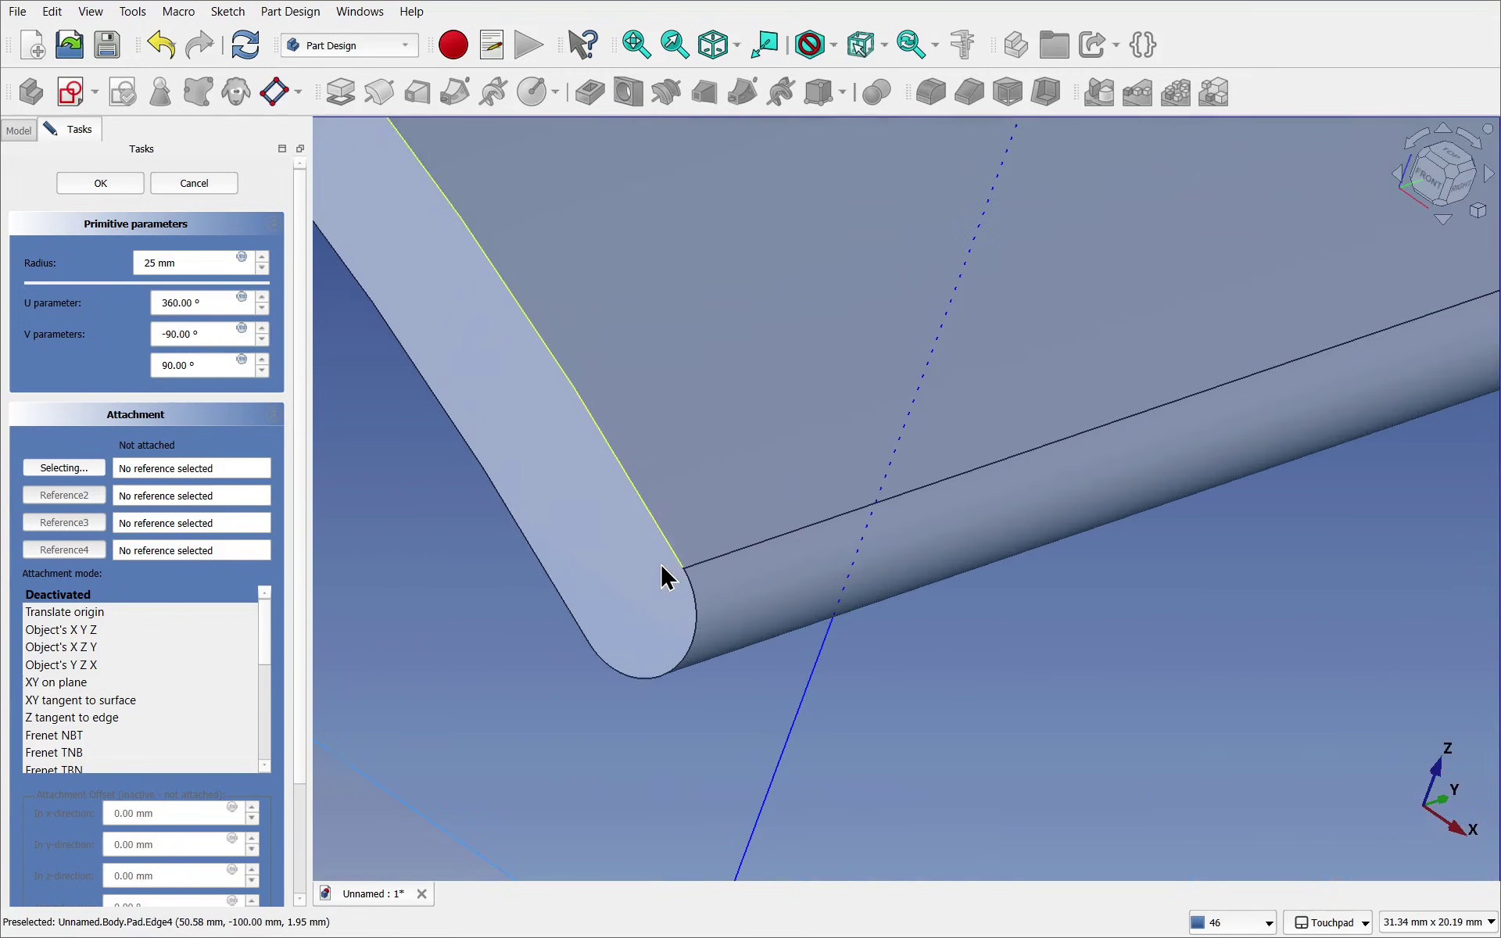
pyautogui.click(682, 569)
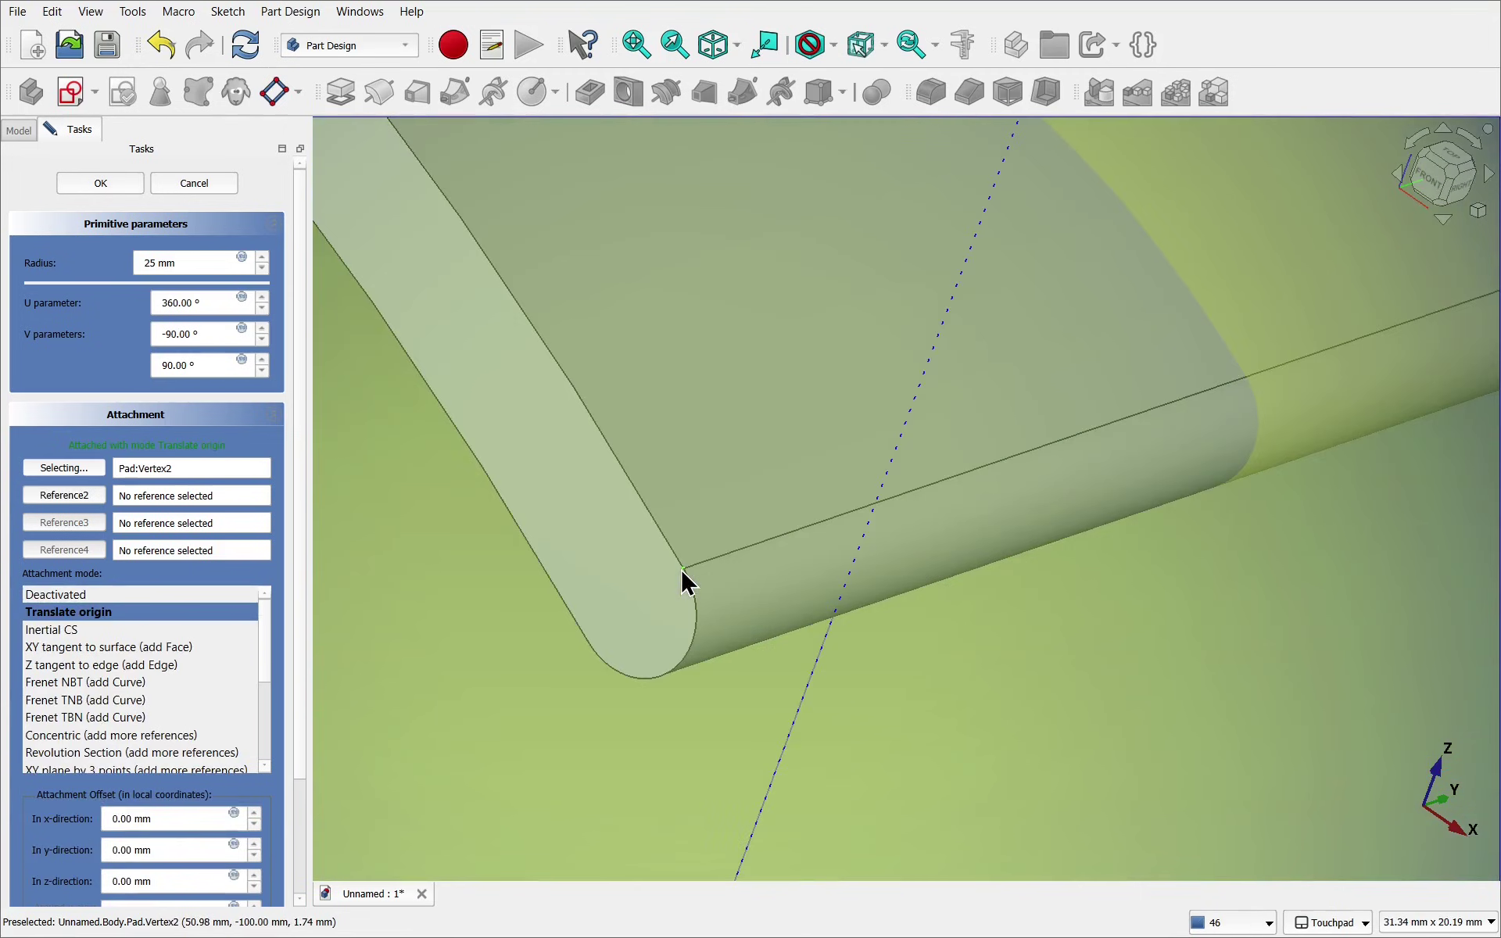
pyautogui.scroll(-8, 696, 555)
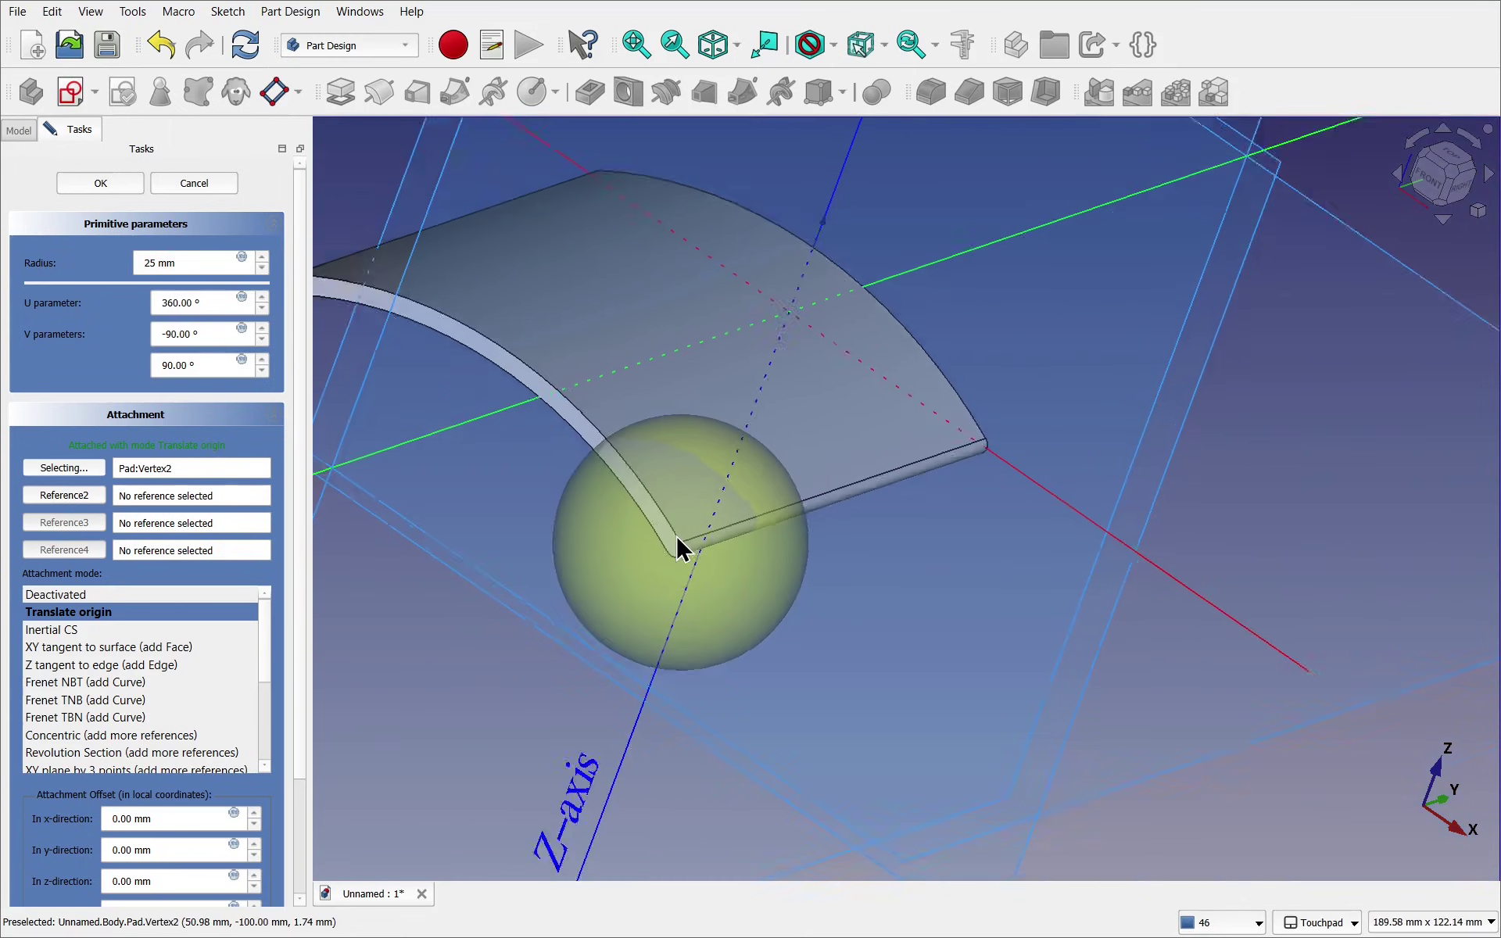
# Add the opposite corner, Pad Vertex3, so the attachment mode becomes Inertial CS
pyautogui.press('3')
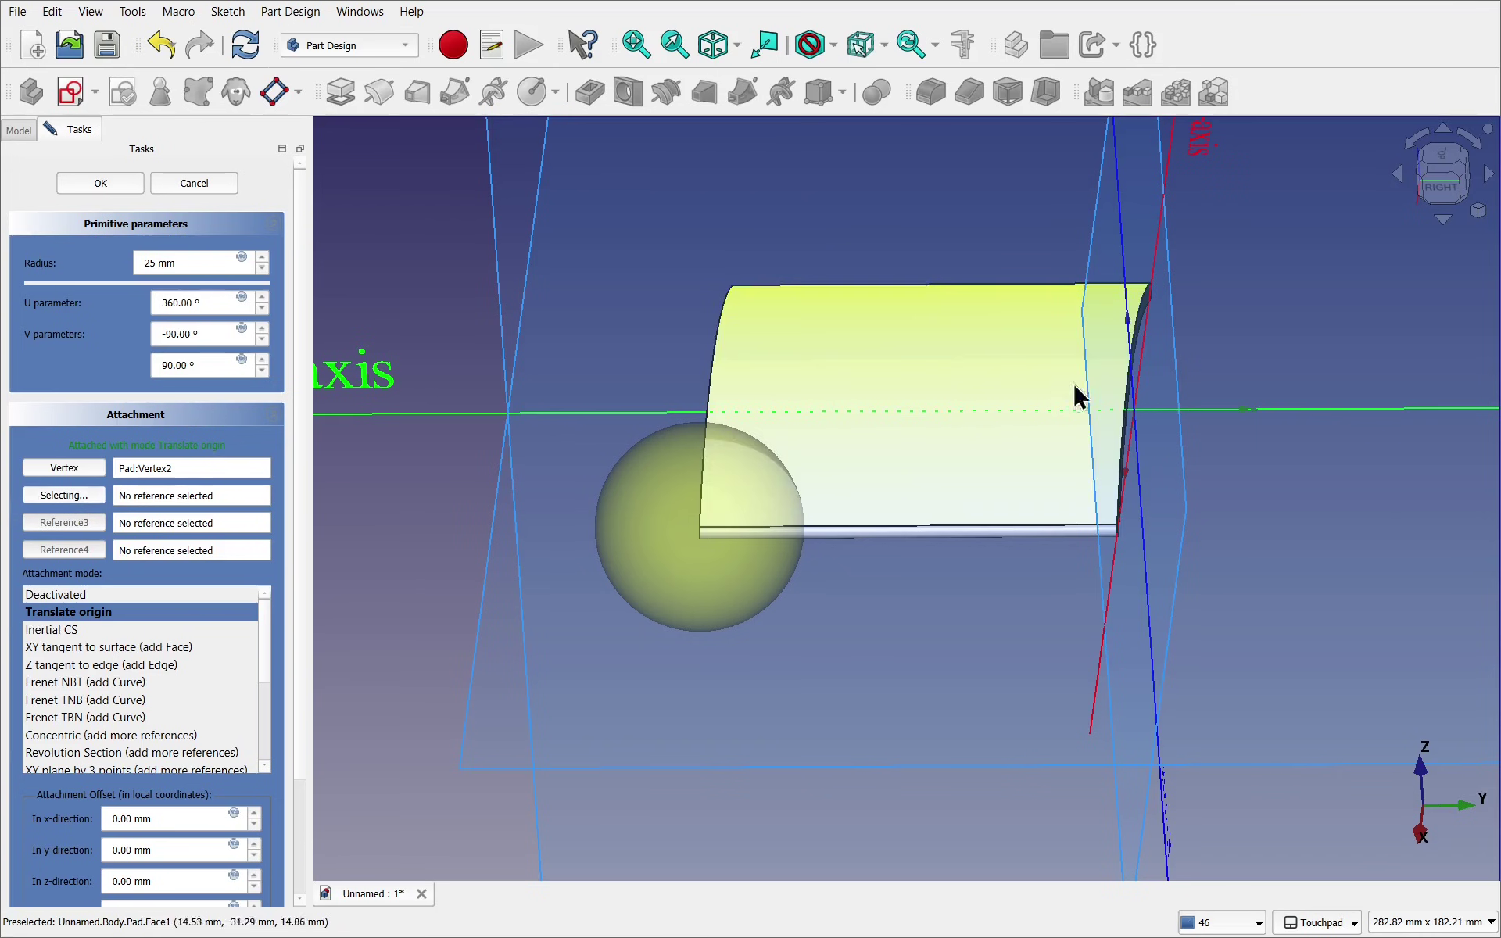
pyautogui.press('alt')
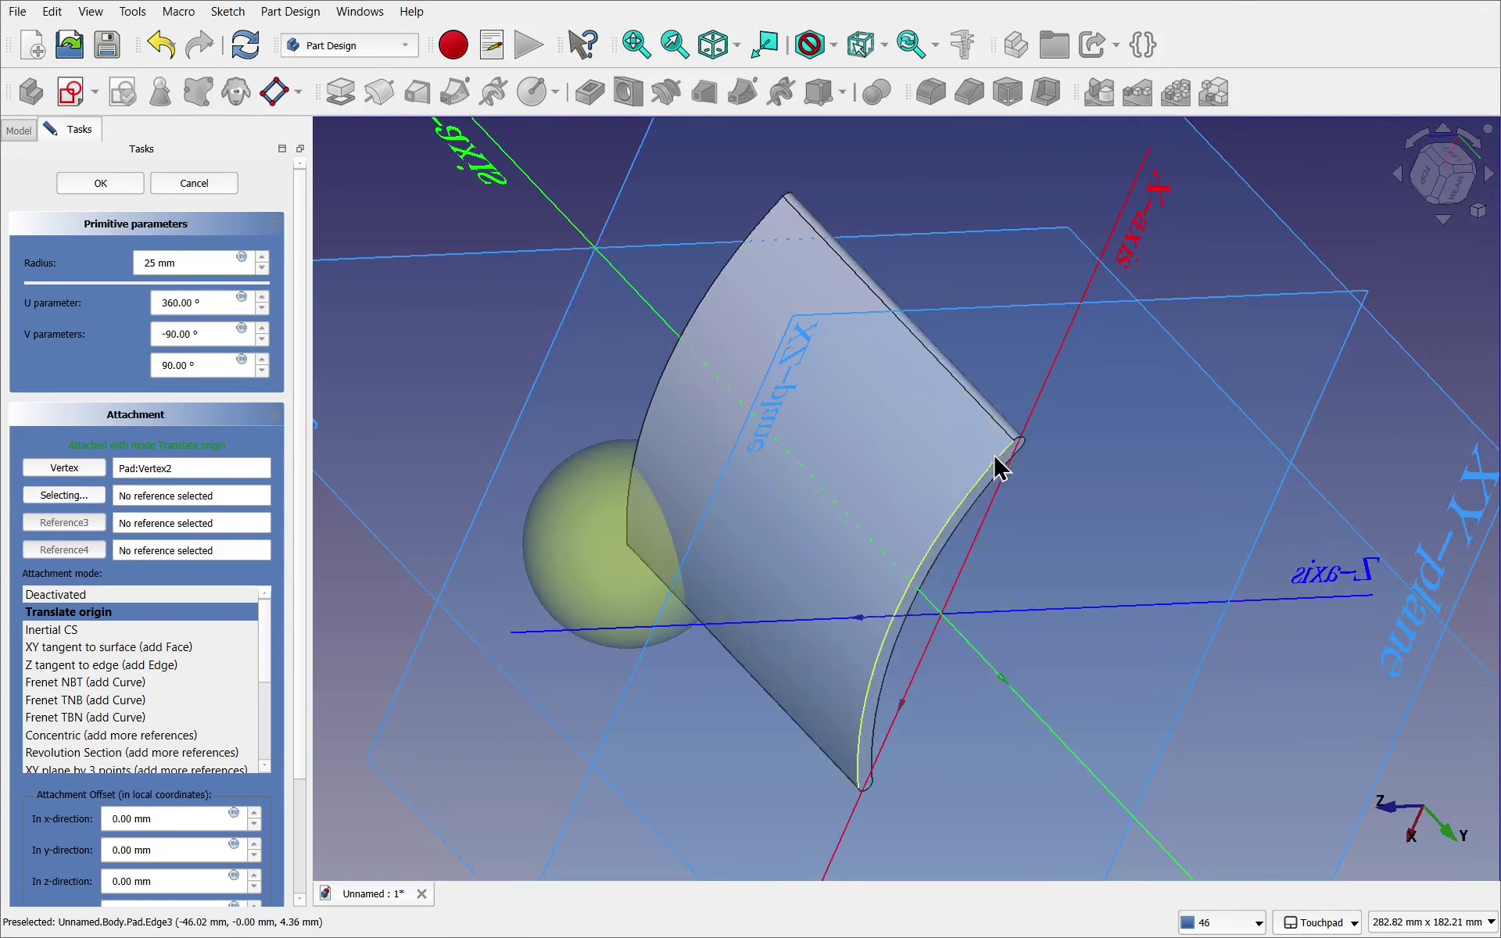
pyautogui.scroll(4, 1016, 459)
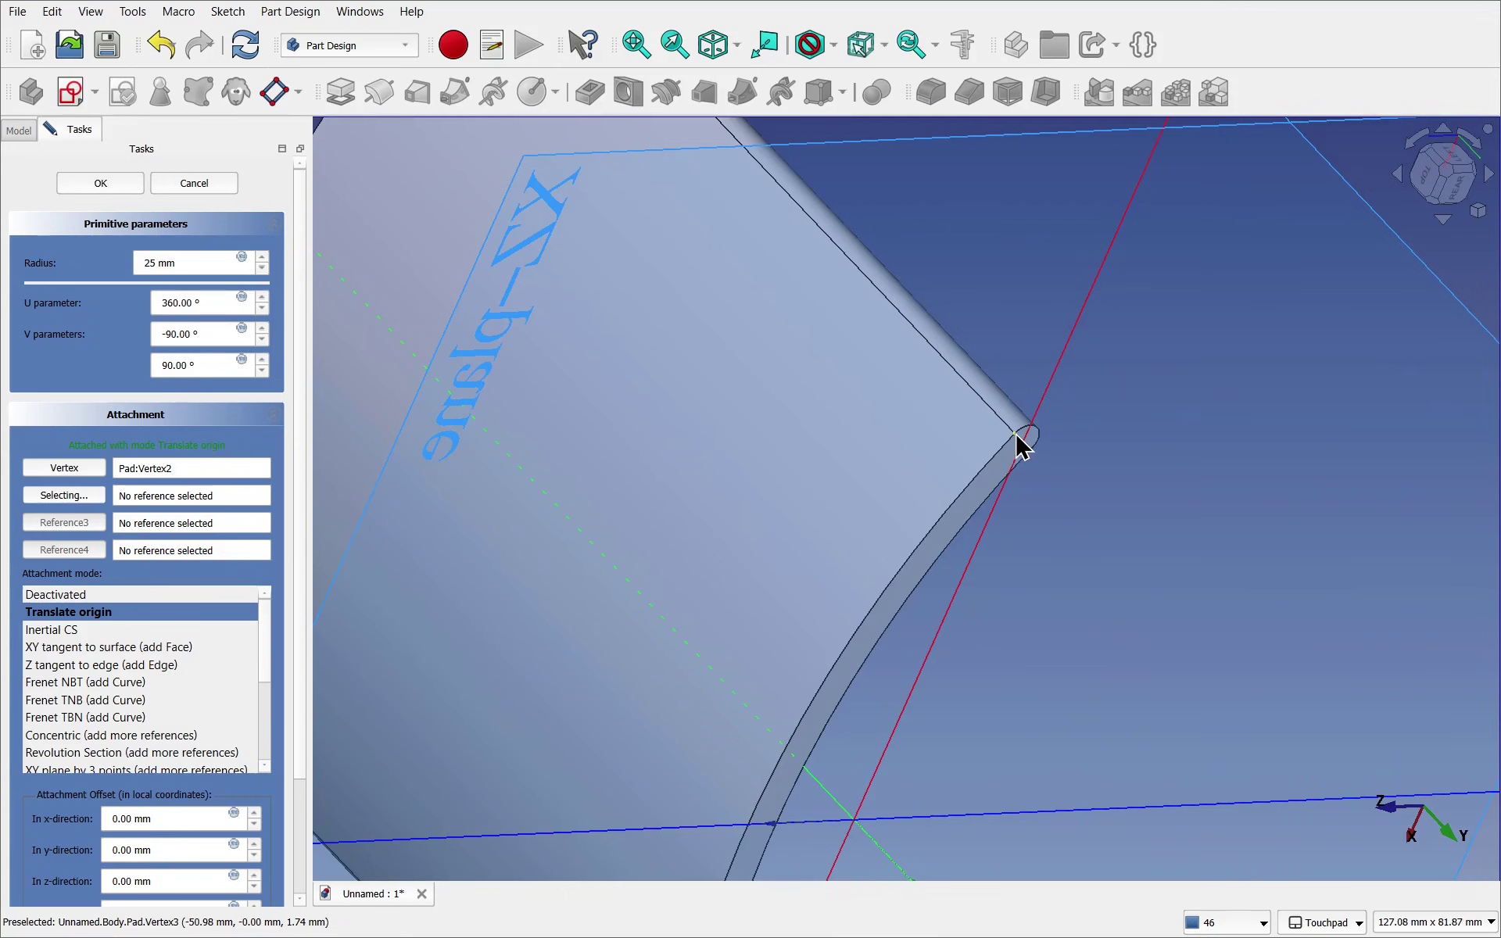
pyautogui.click(1020, 444)
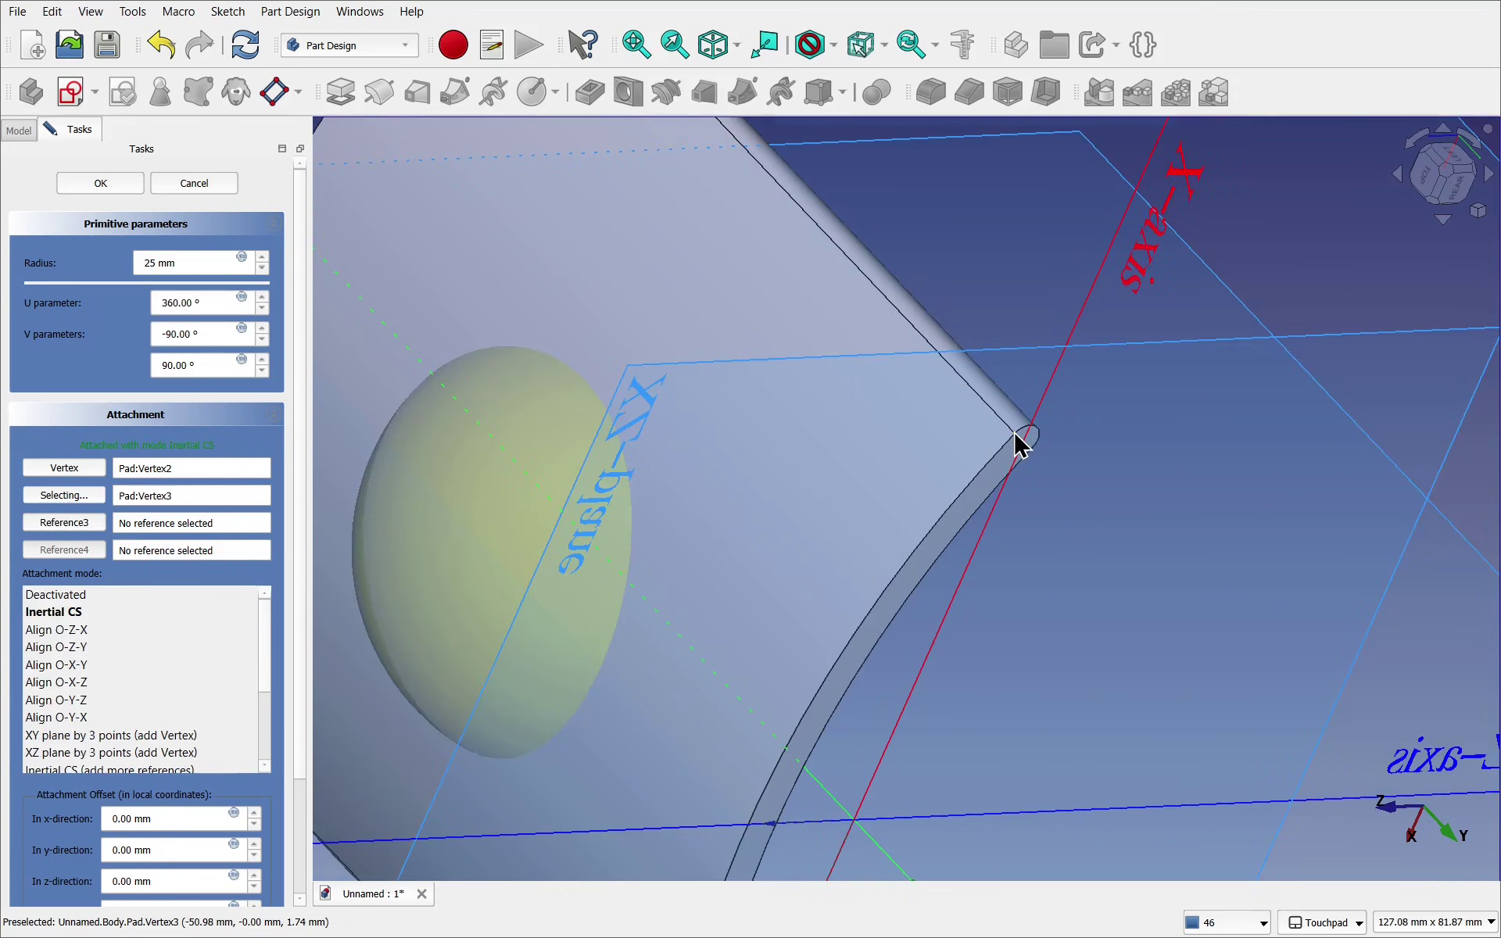
pyautogui.press('alt')
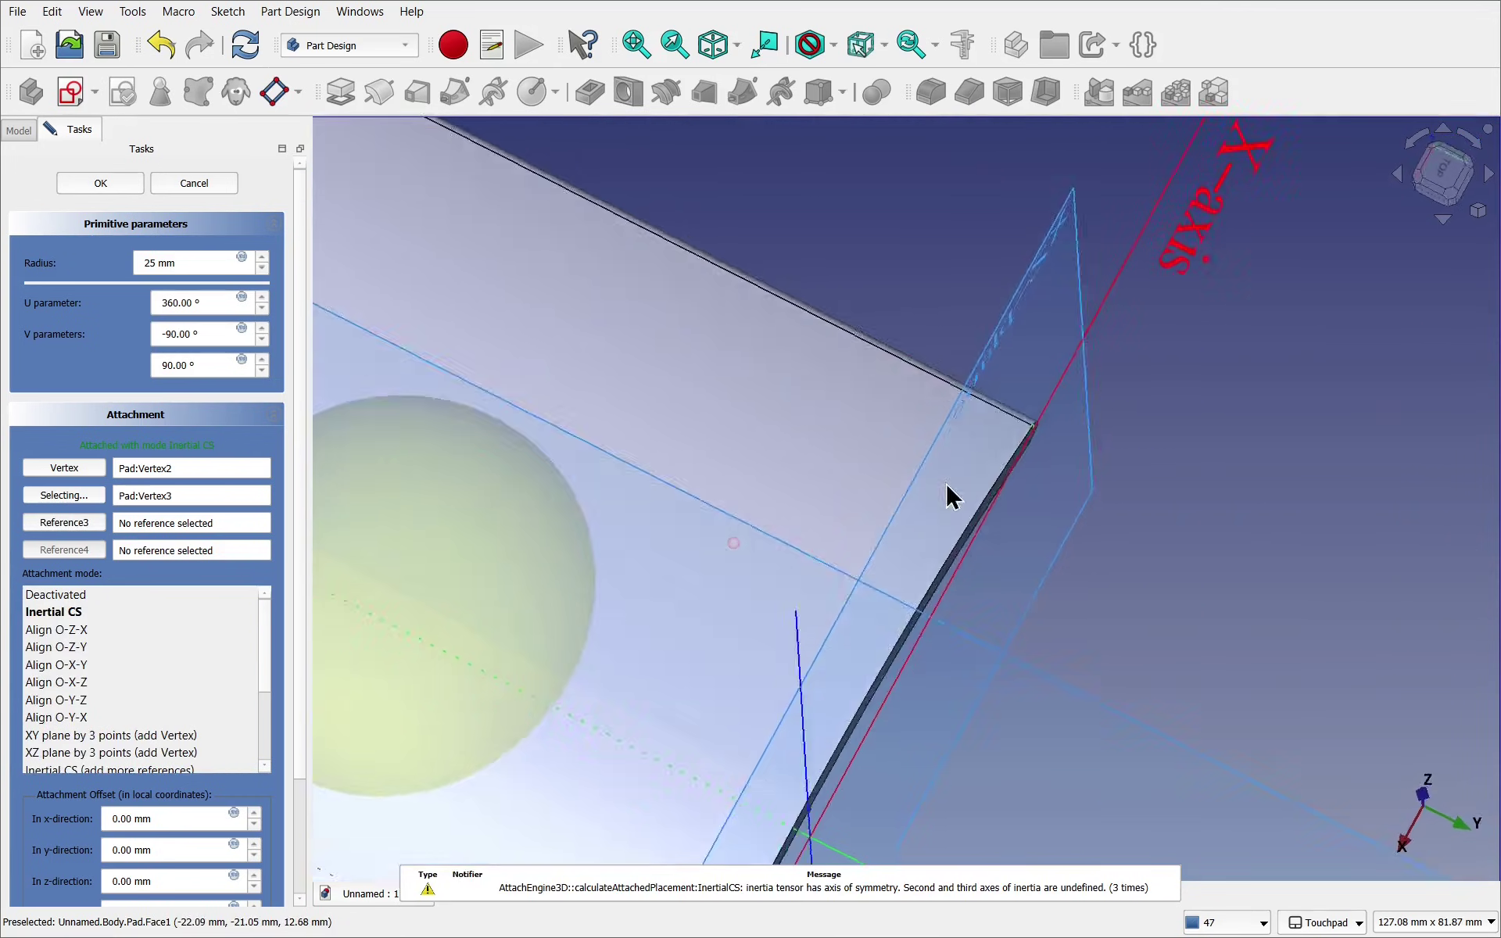
pyautogui.press('alt')
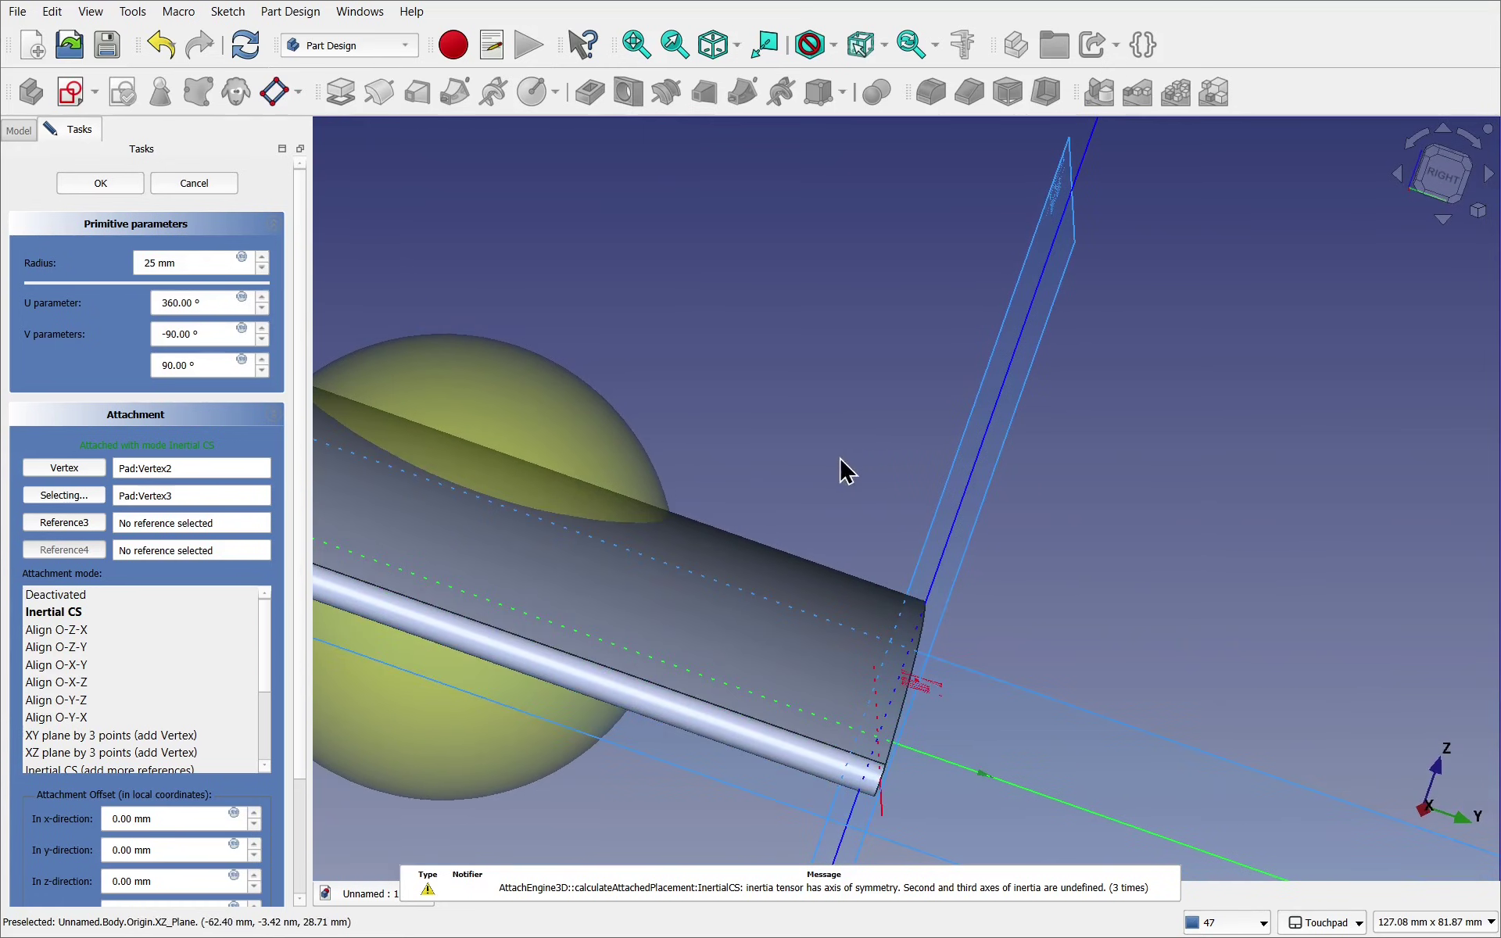
pyautogui.press('alt')
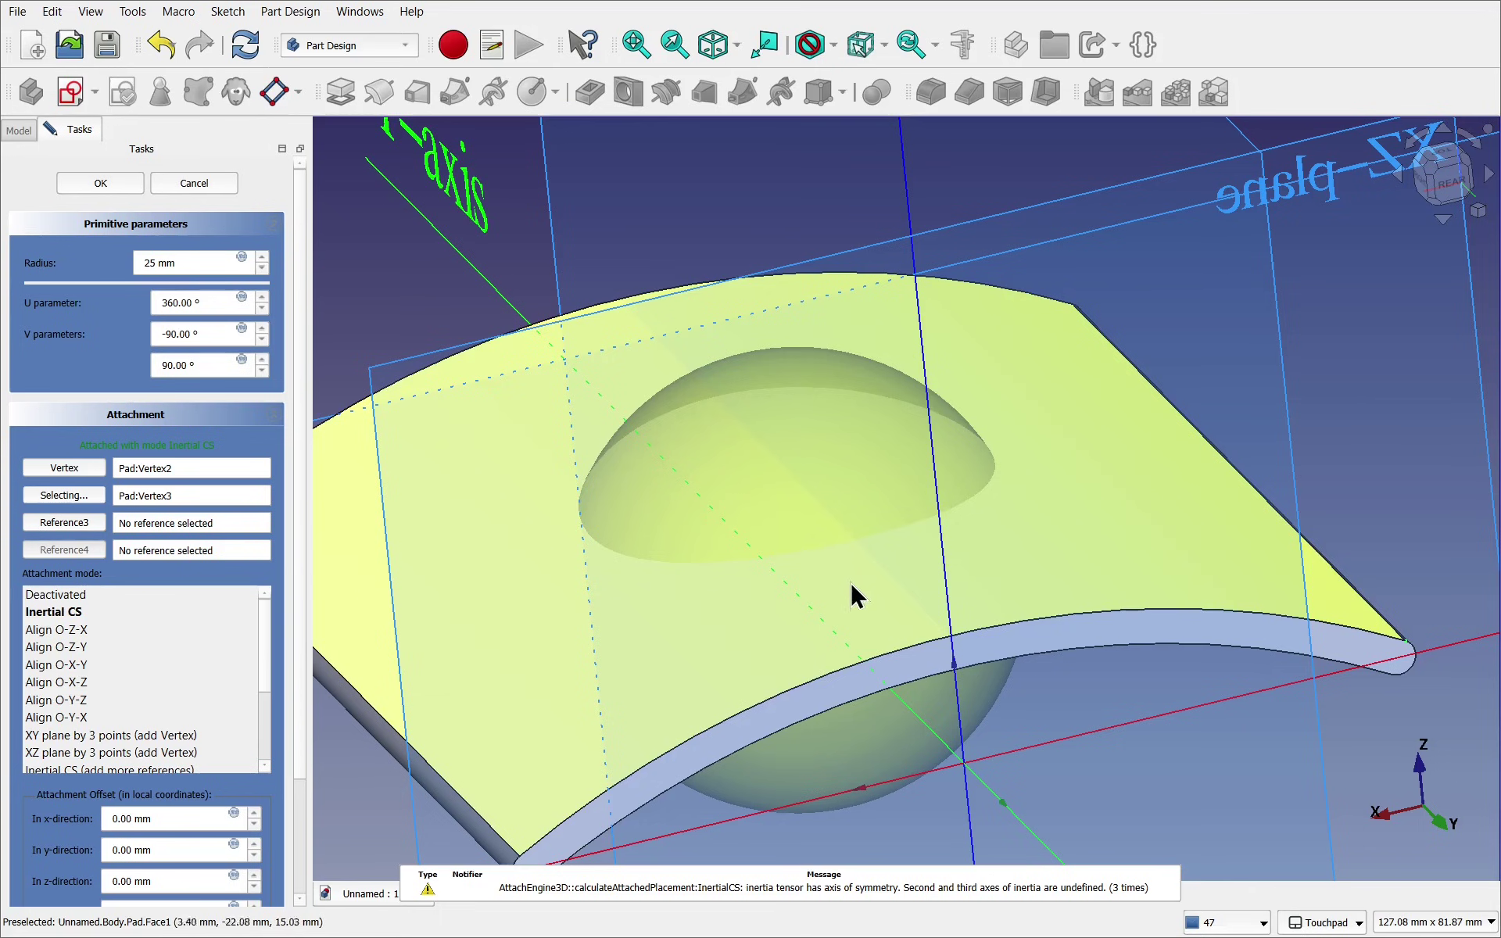
pyautogui.scroll(-3, 799, 504)
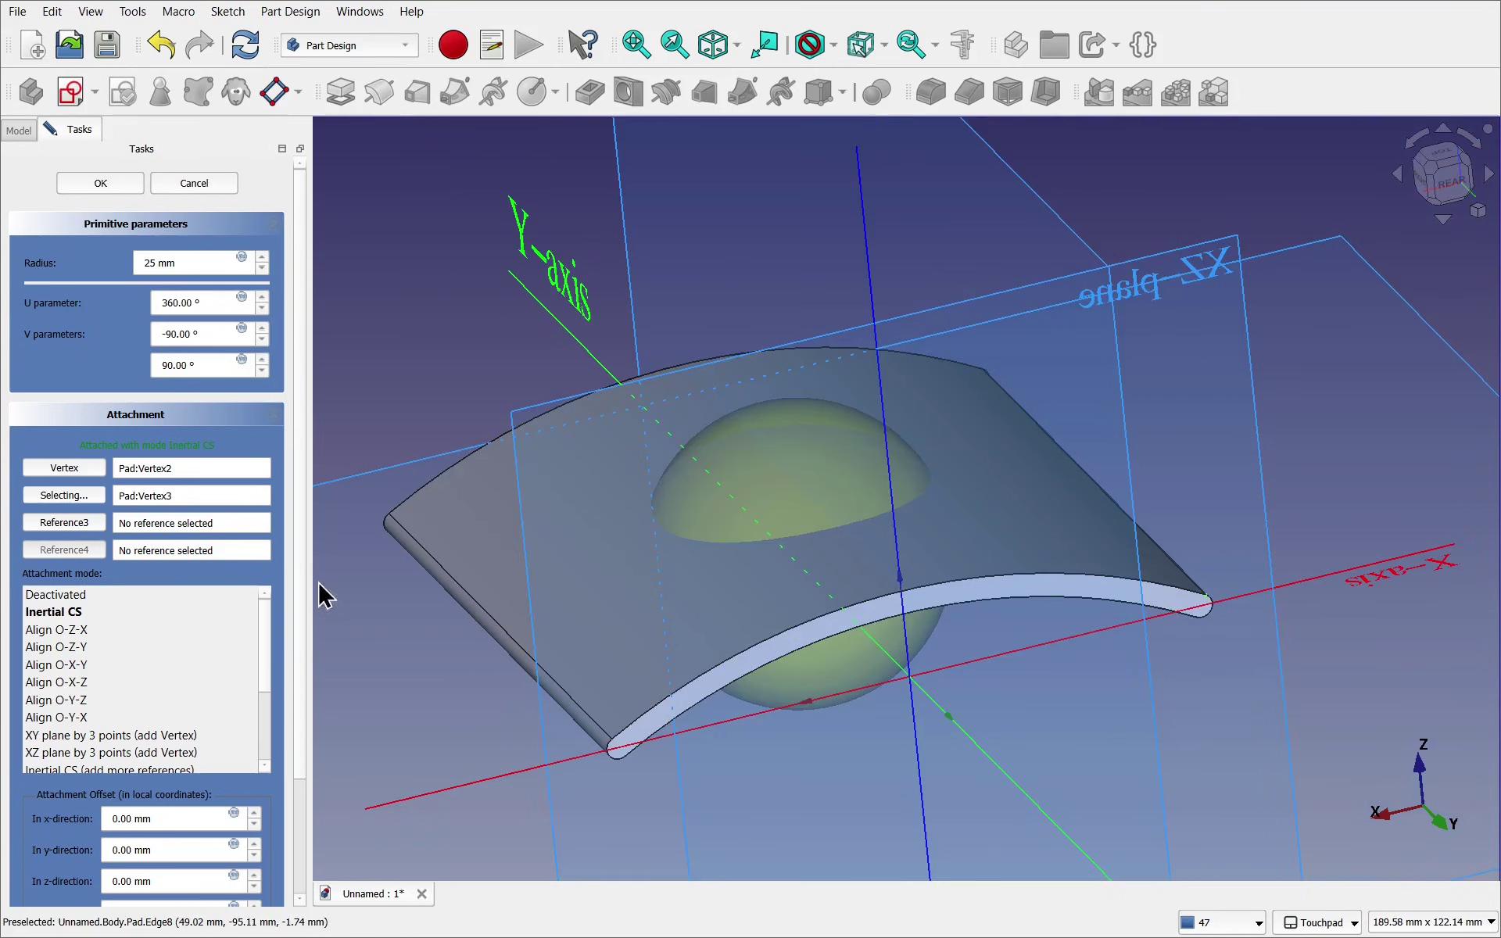
# Keep the Inertial CS attachment mode and lower the sphere's z-direction offset to 1 mm
pyautogui.click(225, 611)
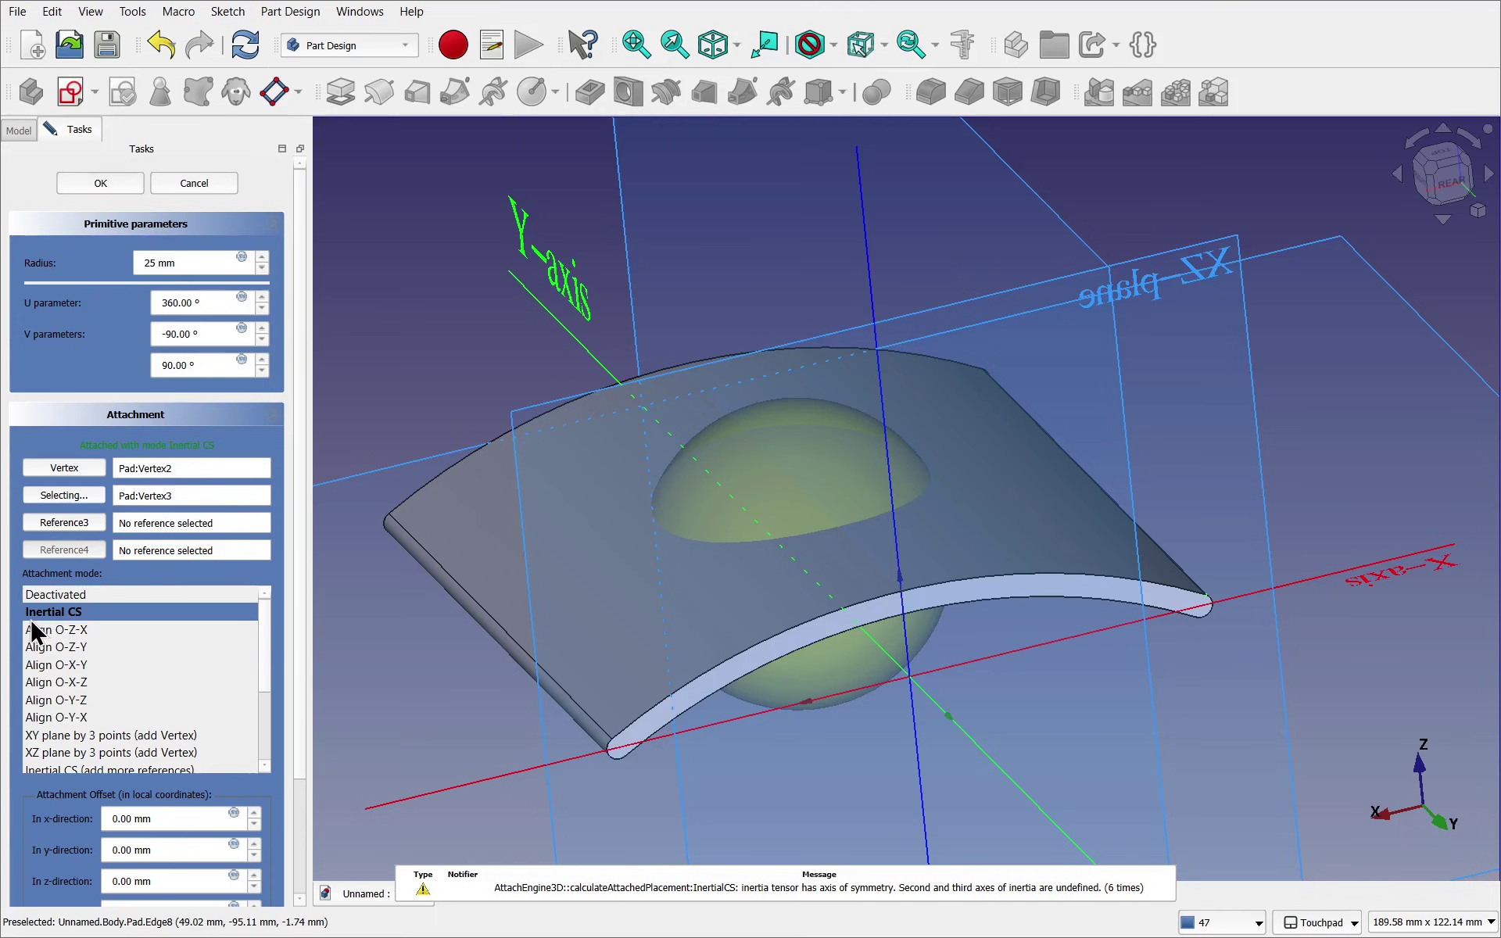
pyautogui.moveTo(299, 485); pyautogui.dragTo(297, 663)
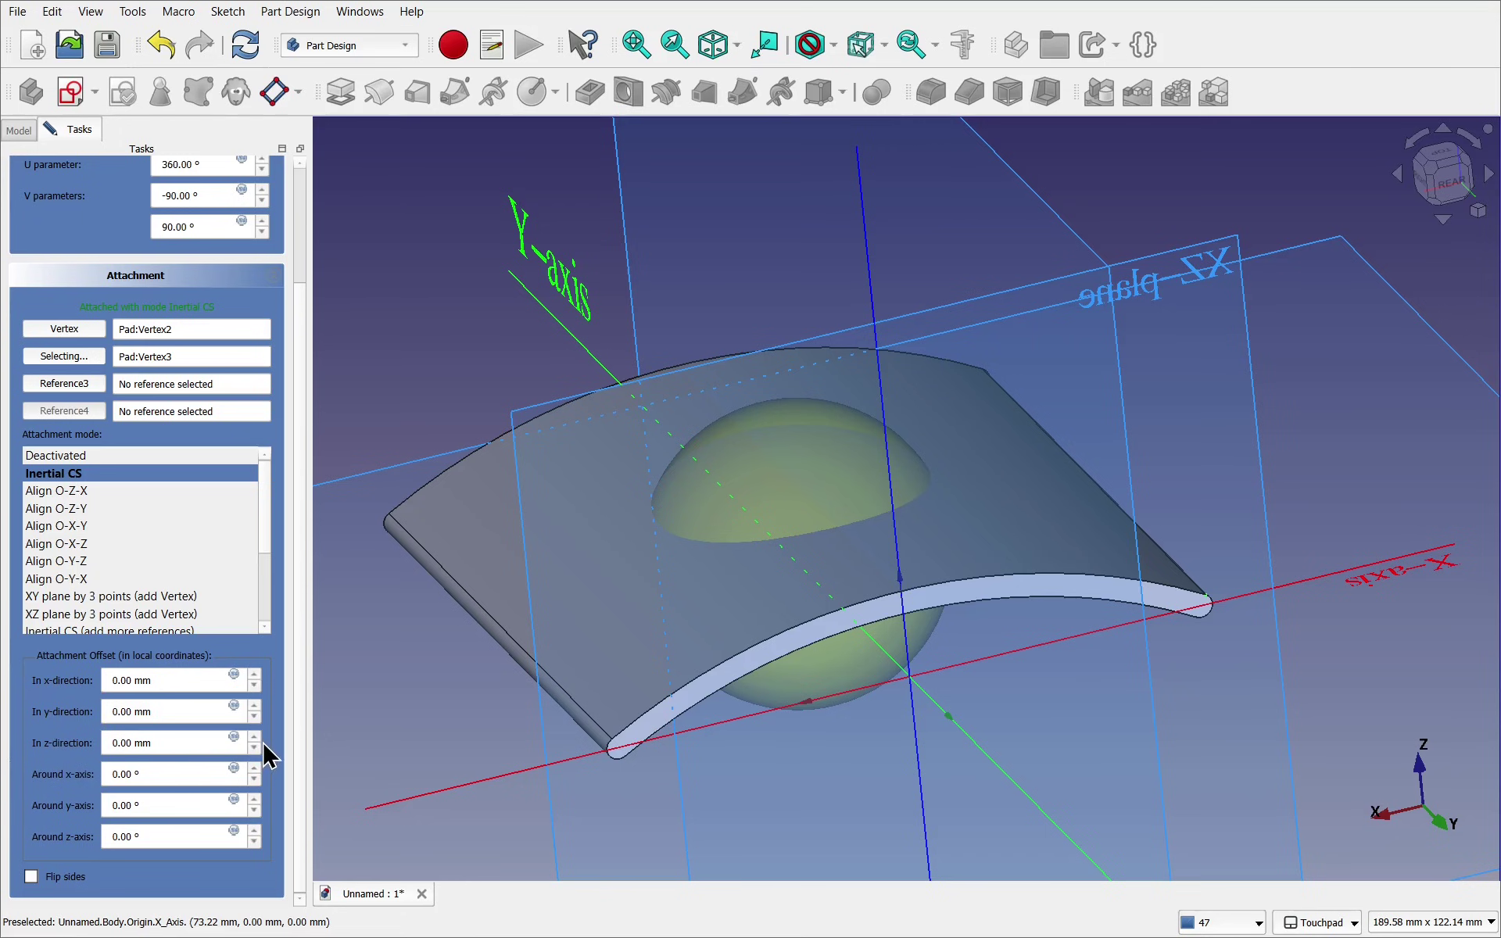
pyautogui.scroll(3, 257, 738)
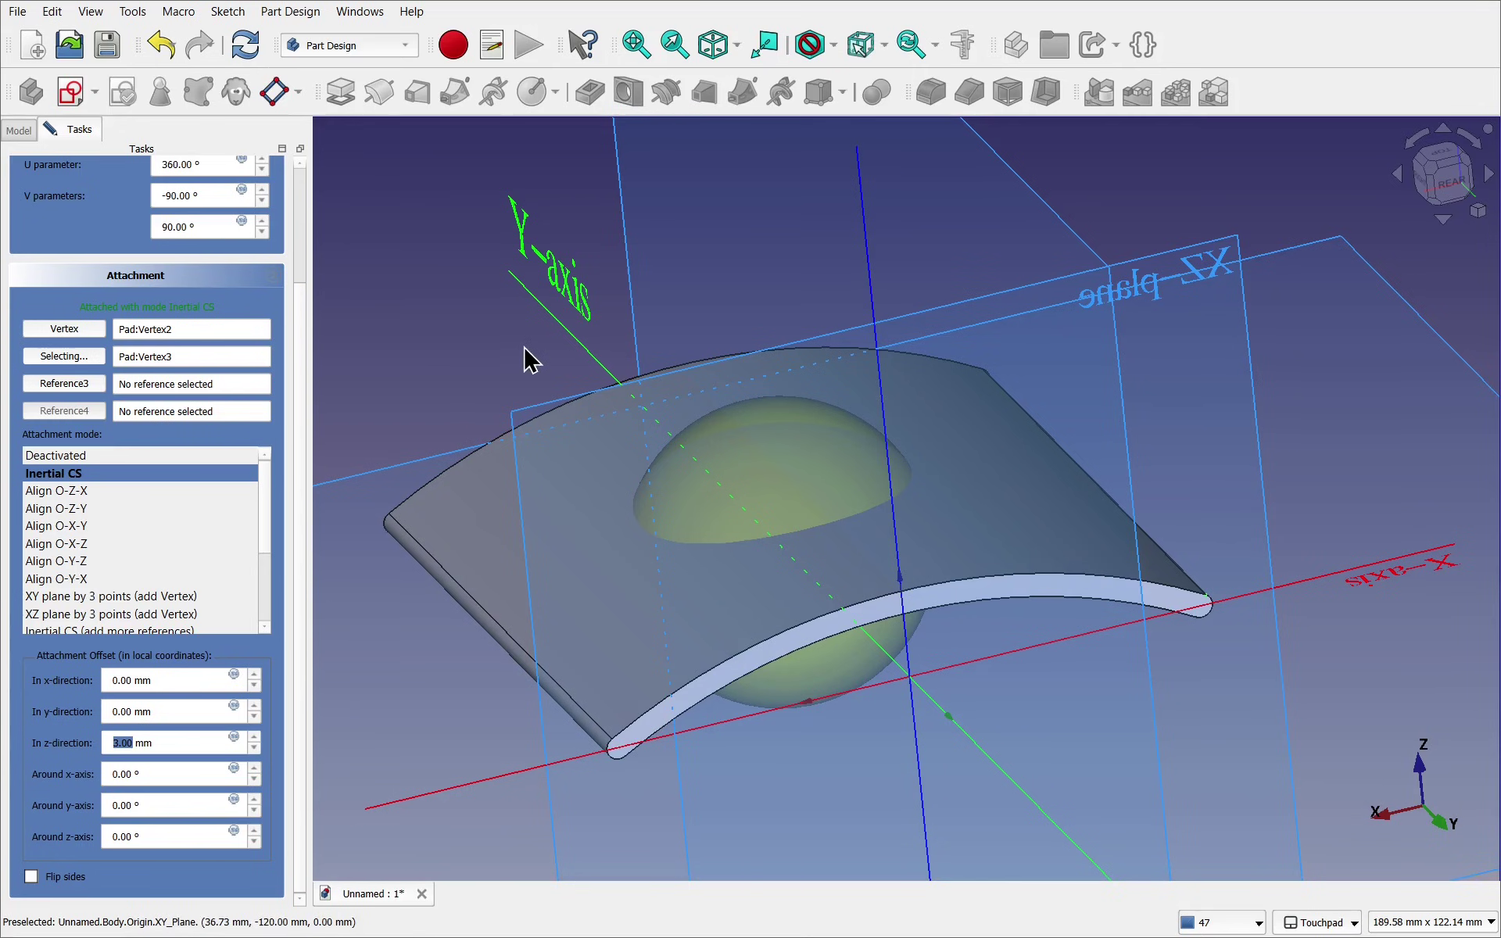
pyautogui.click(254, 748)
pyautogui.click(254, 748)
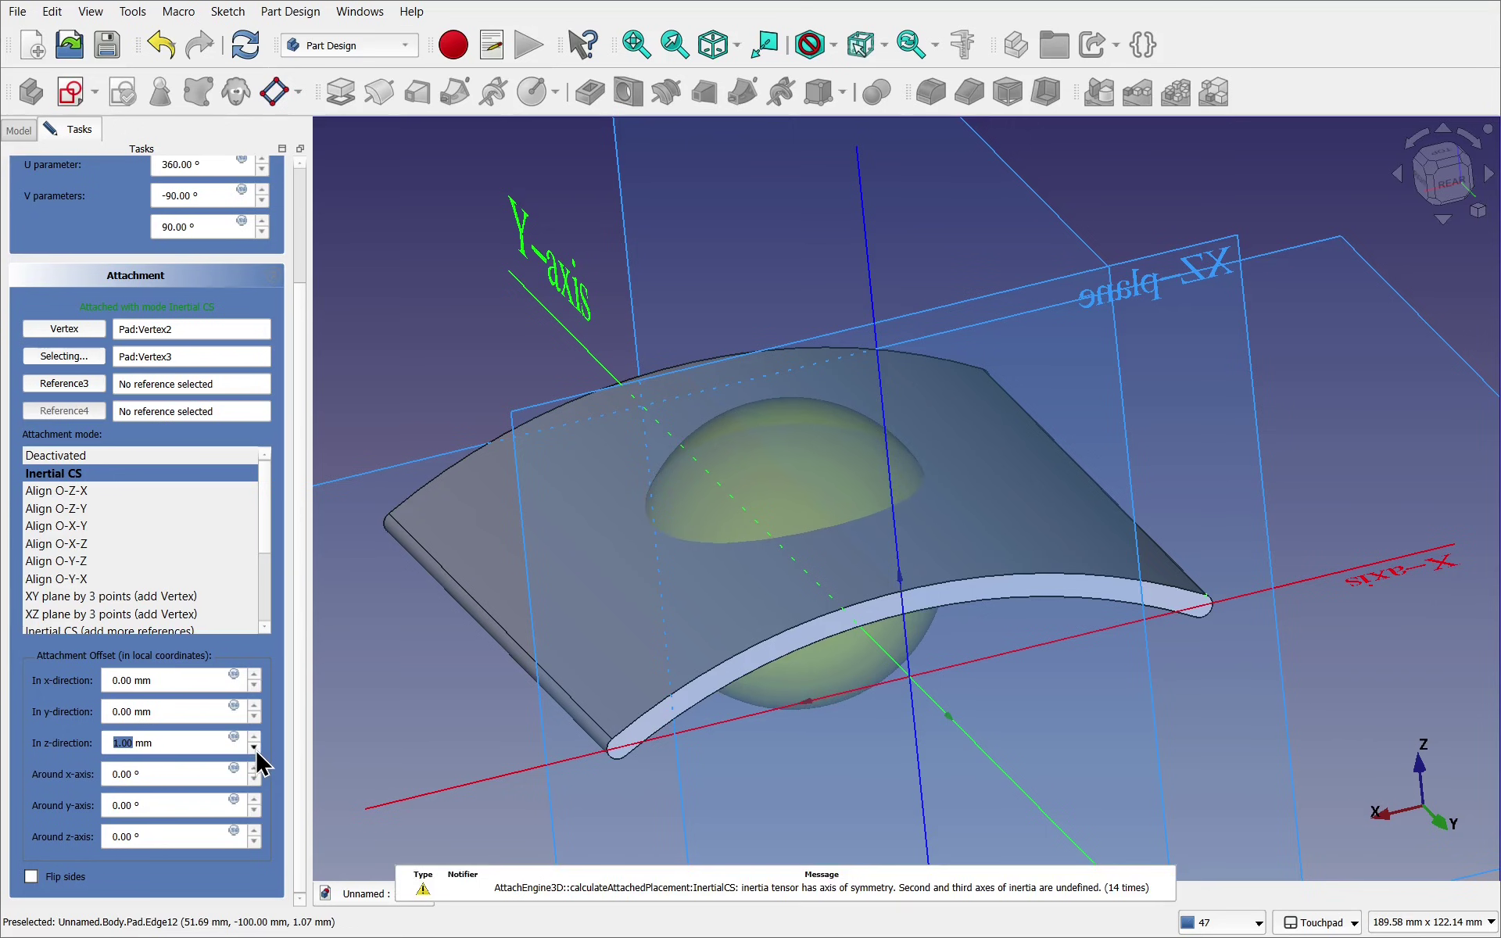
pyautogui.click(254, 748)
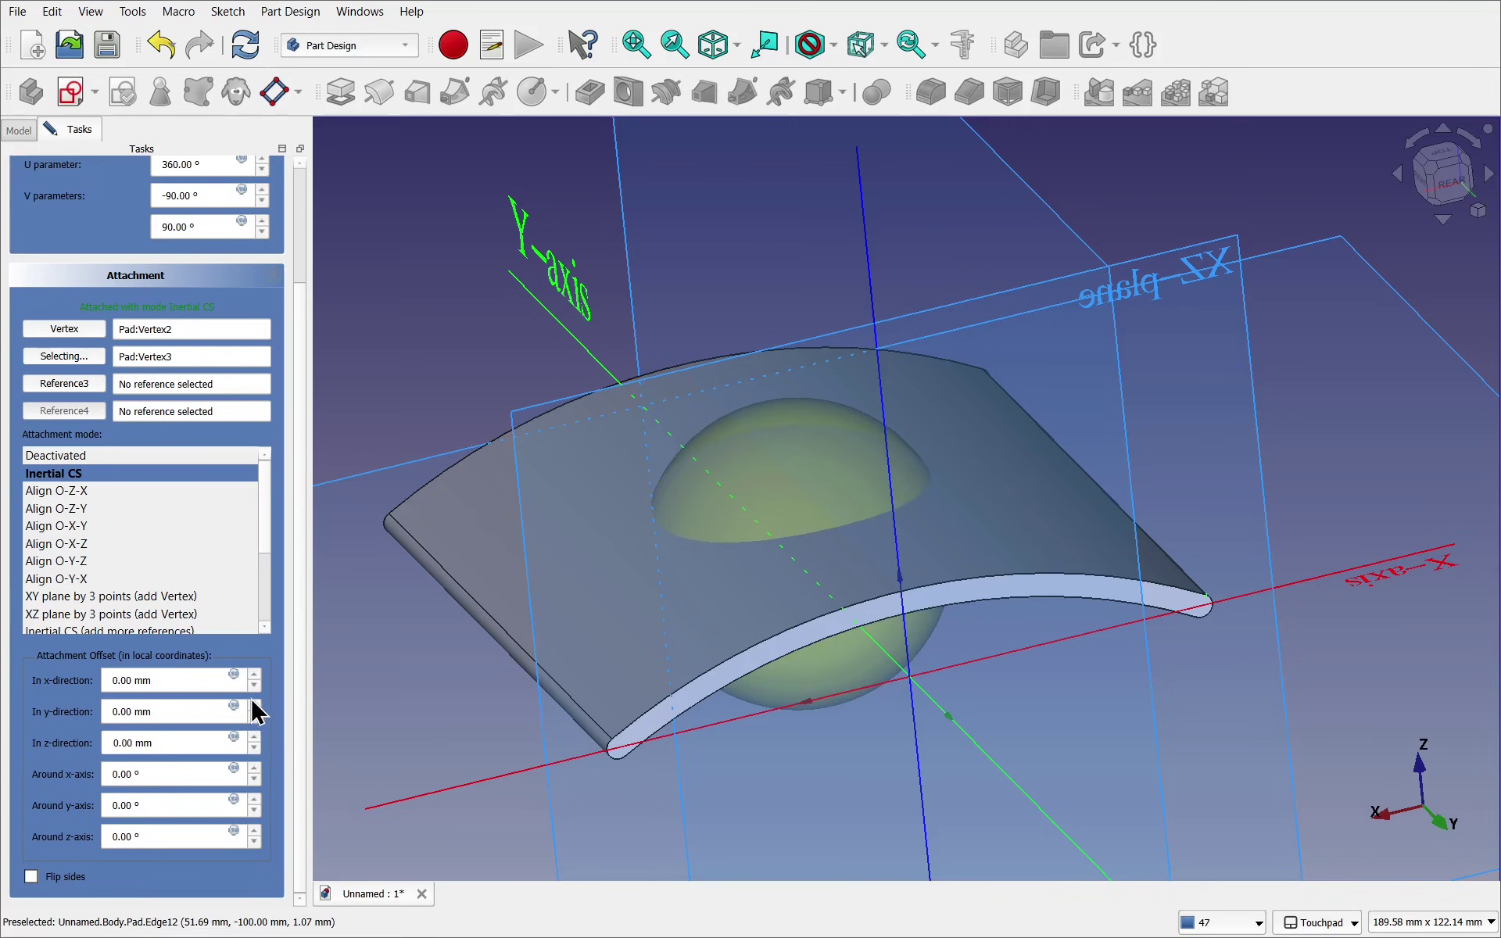
# Raise the sphere's In y-direction attachment offset to 10.00 mm, checking it from the Rear view
pyautogui.click(255, 706)
pyautogui.click(254, 706)
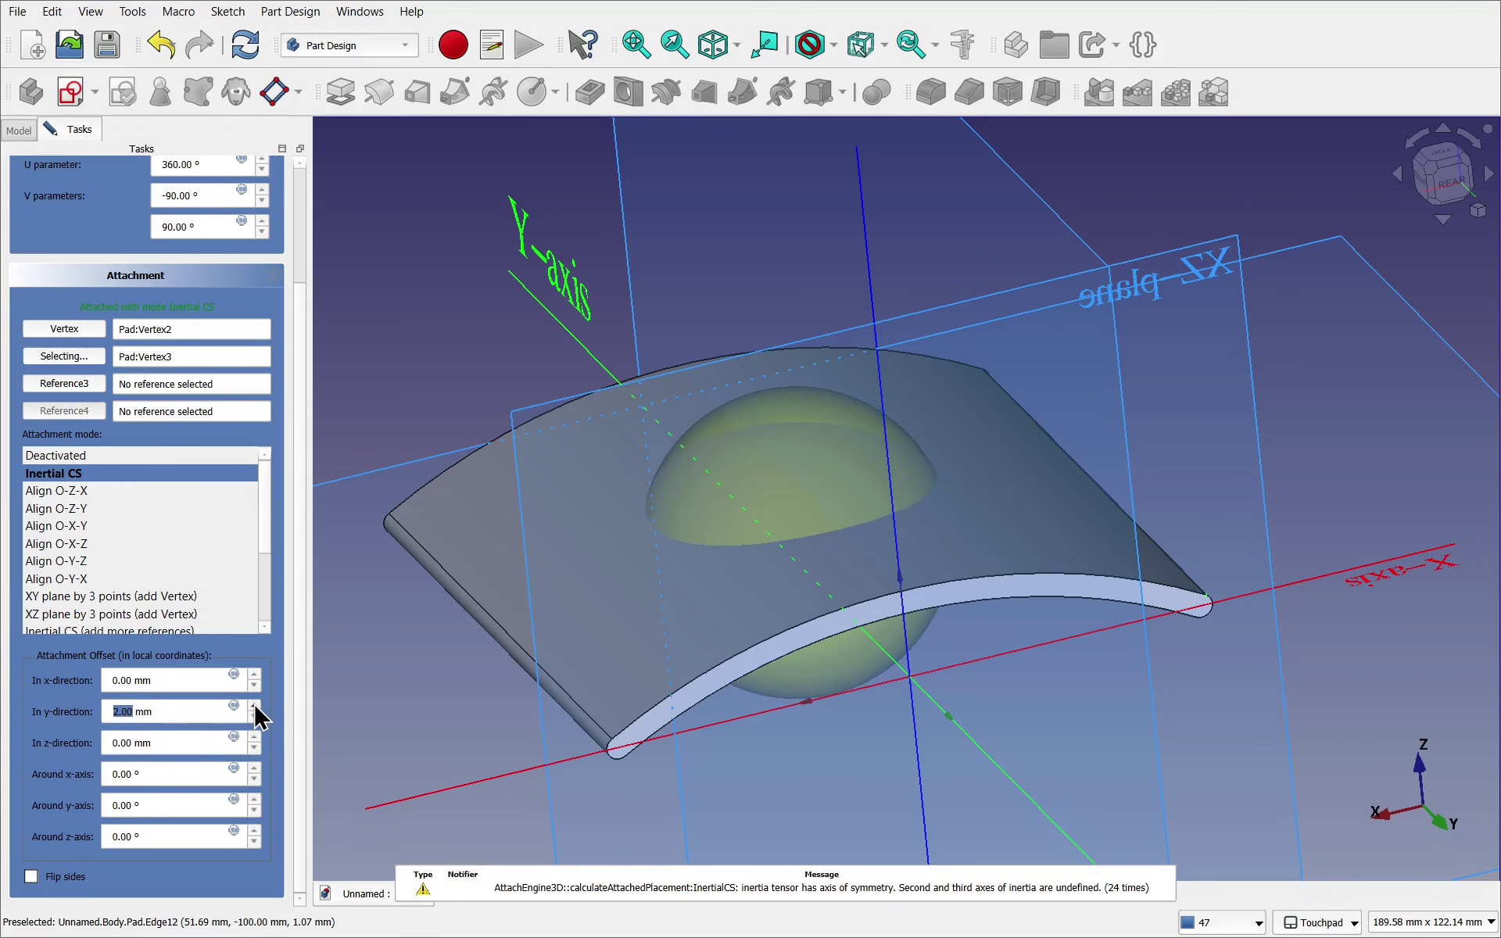
pyautogui.click(255, 706)
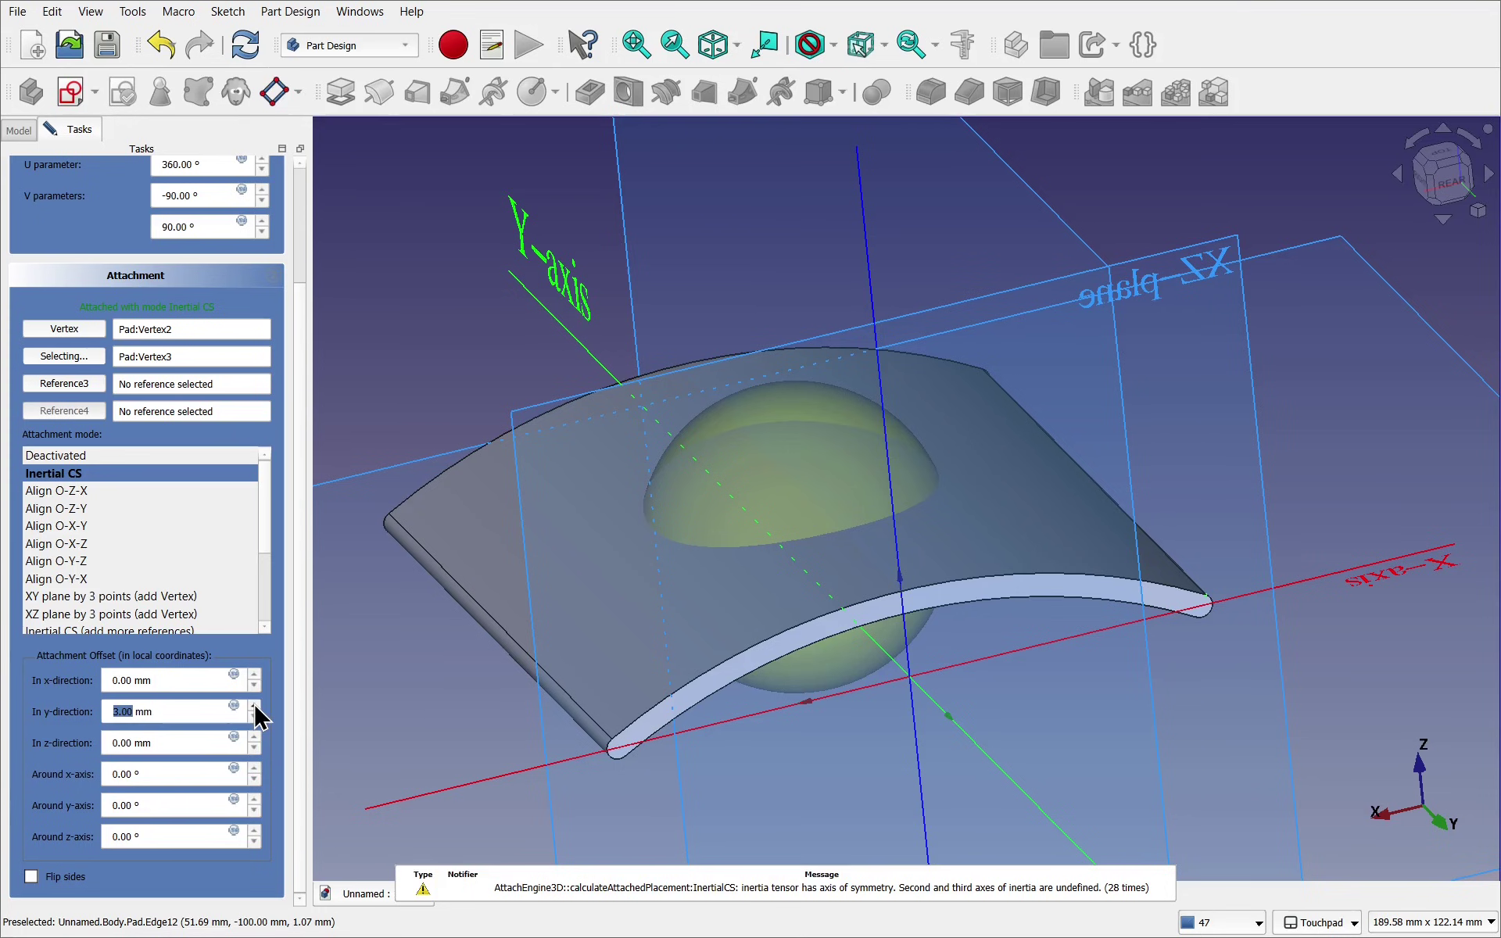
pyautogui.click(254, 706)
pyautogui.click(254, 706)
pyautogui.click(254, 706)
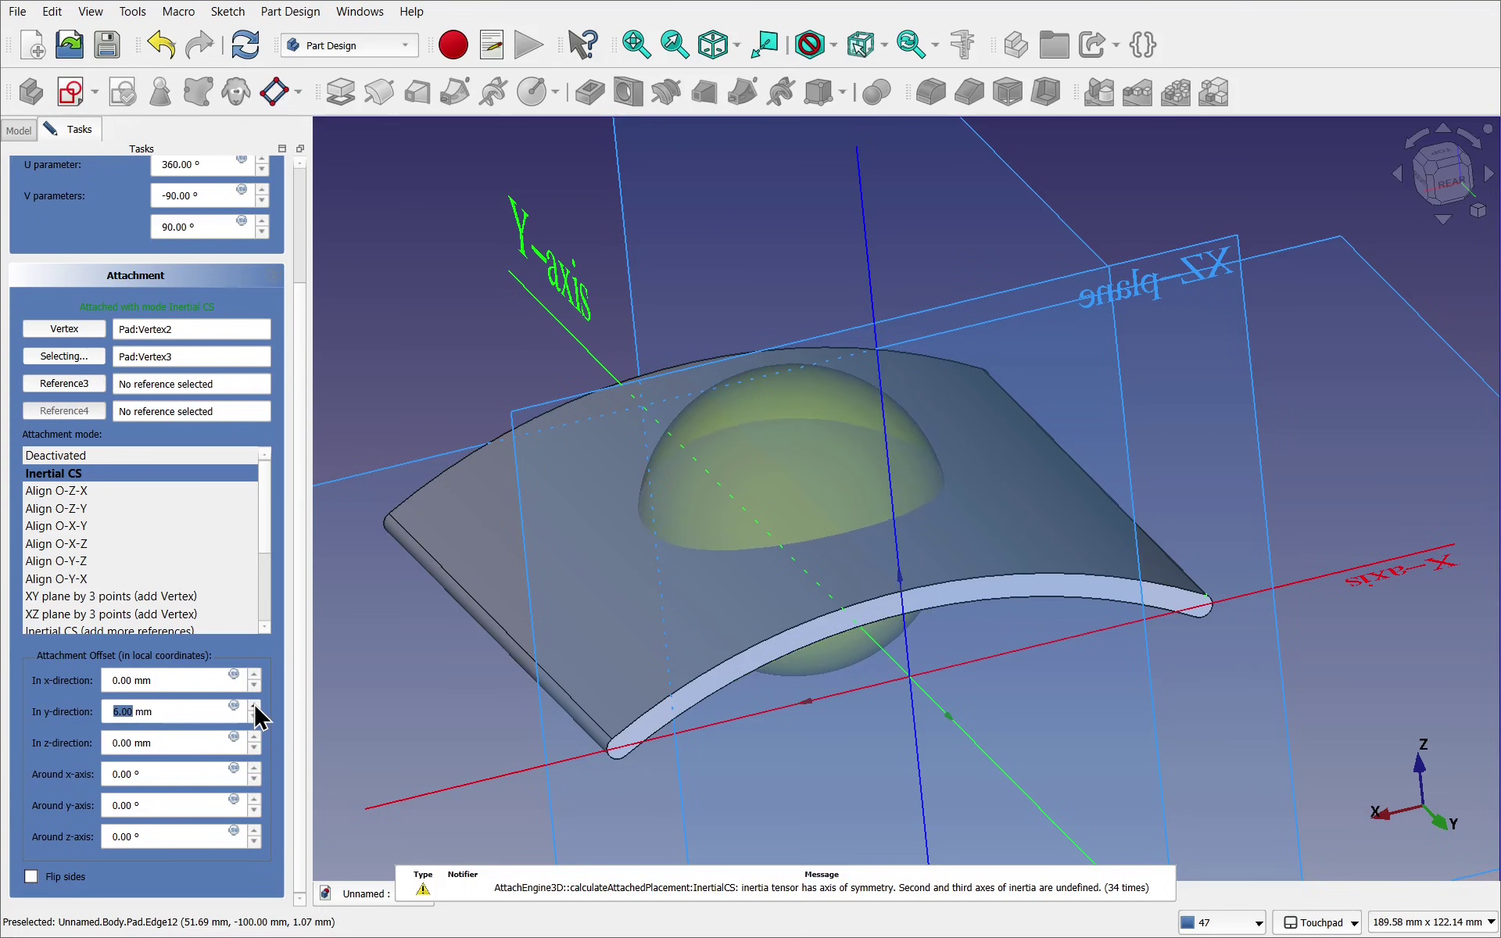
pyautogui.click(254, 706)
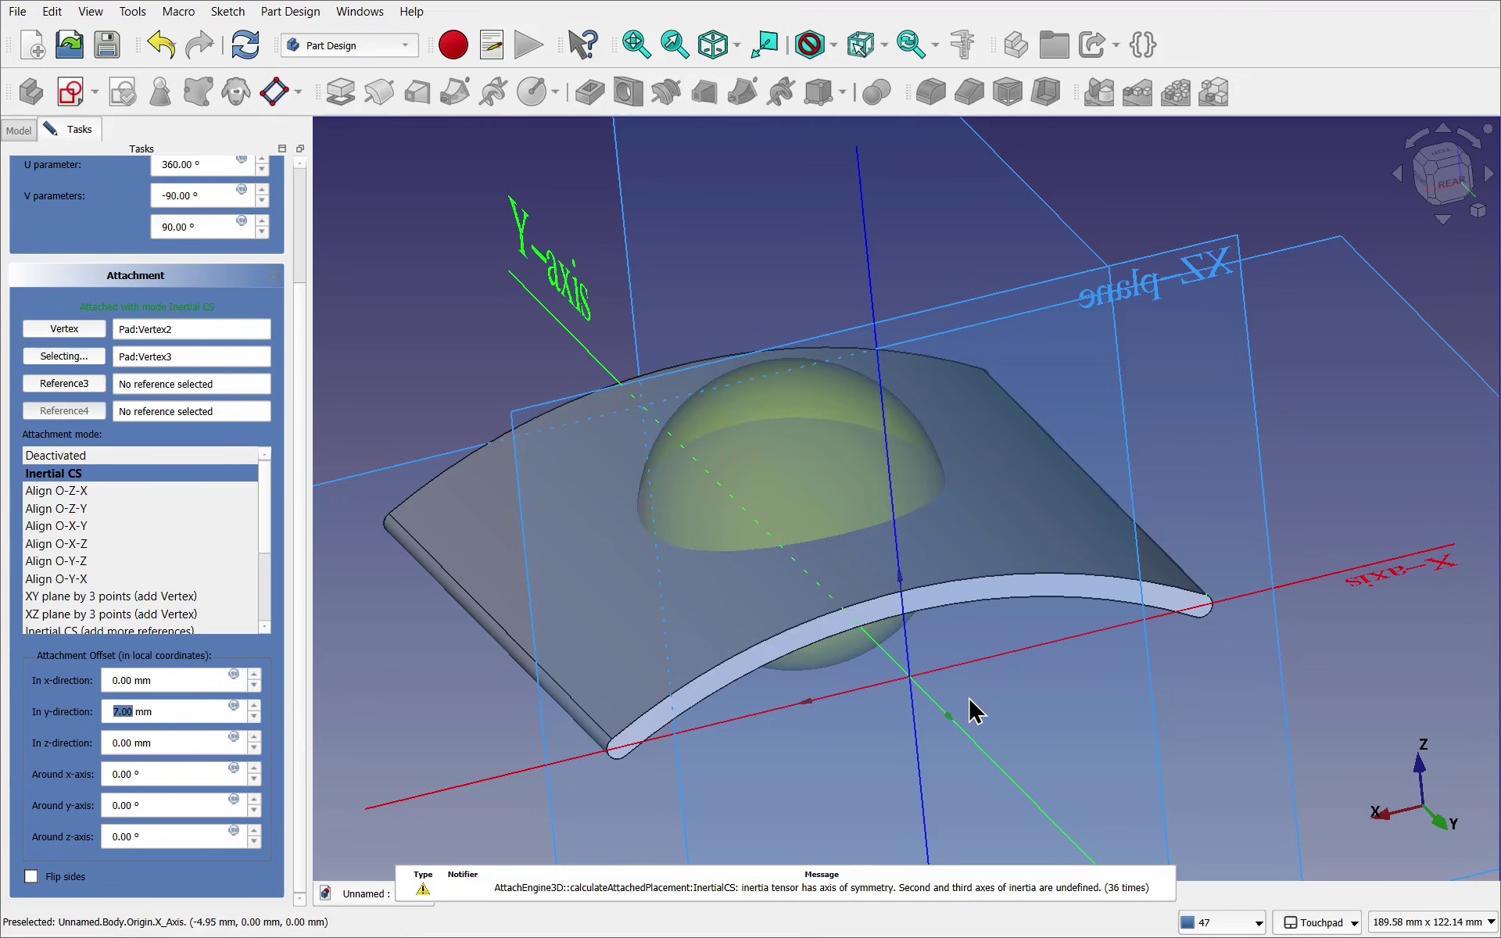
pyautogui.press('4')
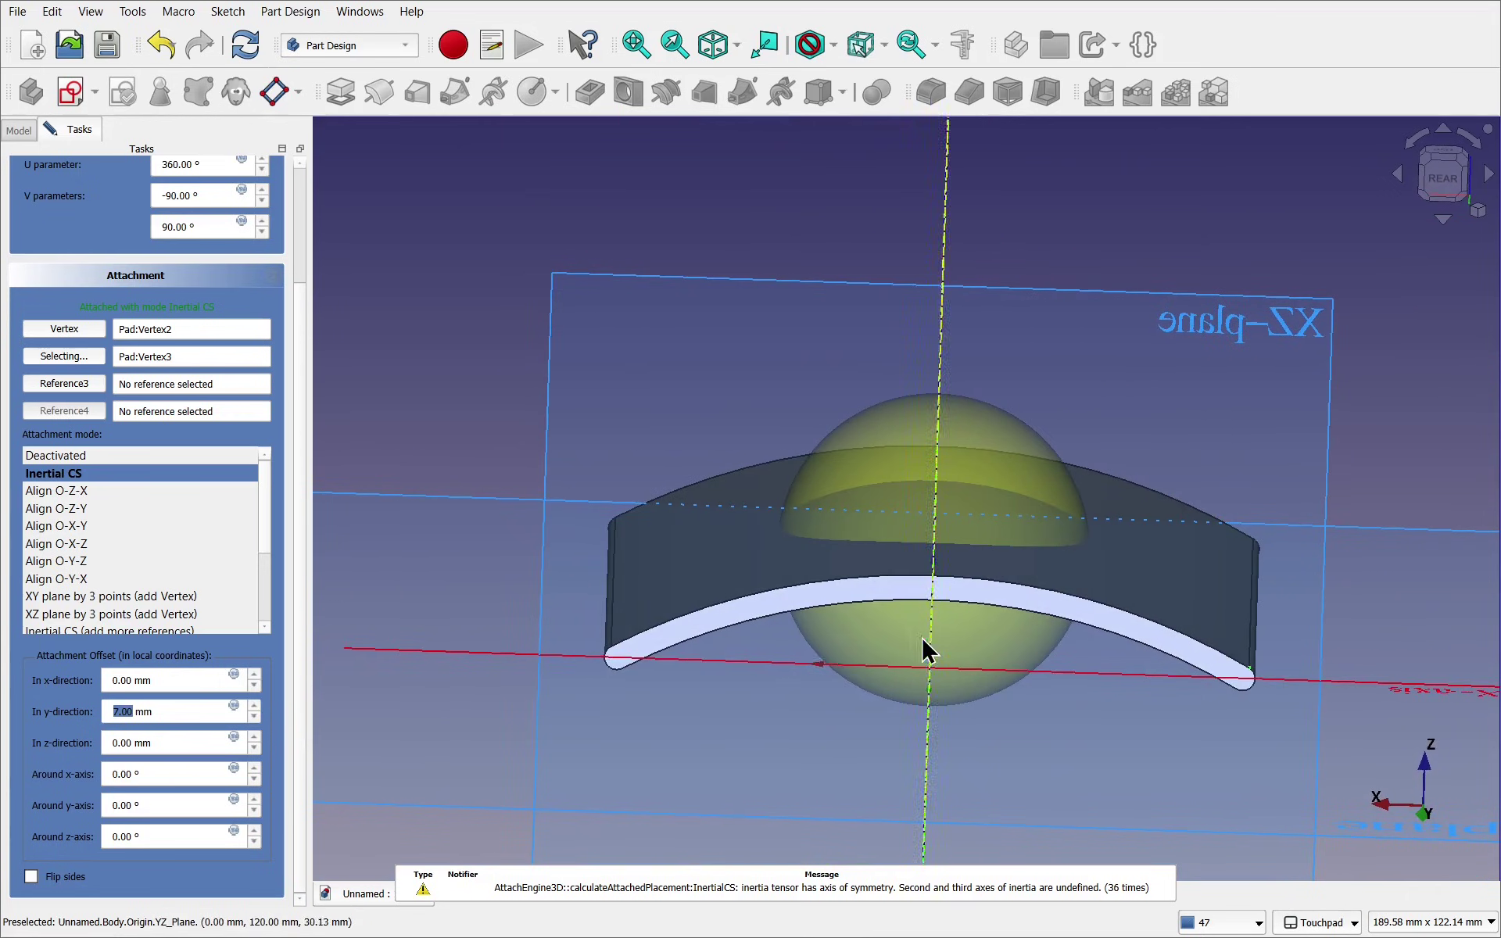
pyautogui.click(254, 706)
pyautogui.click(254, 706)
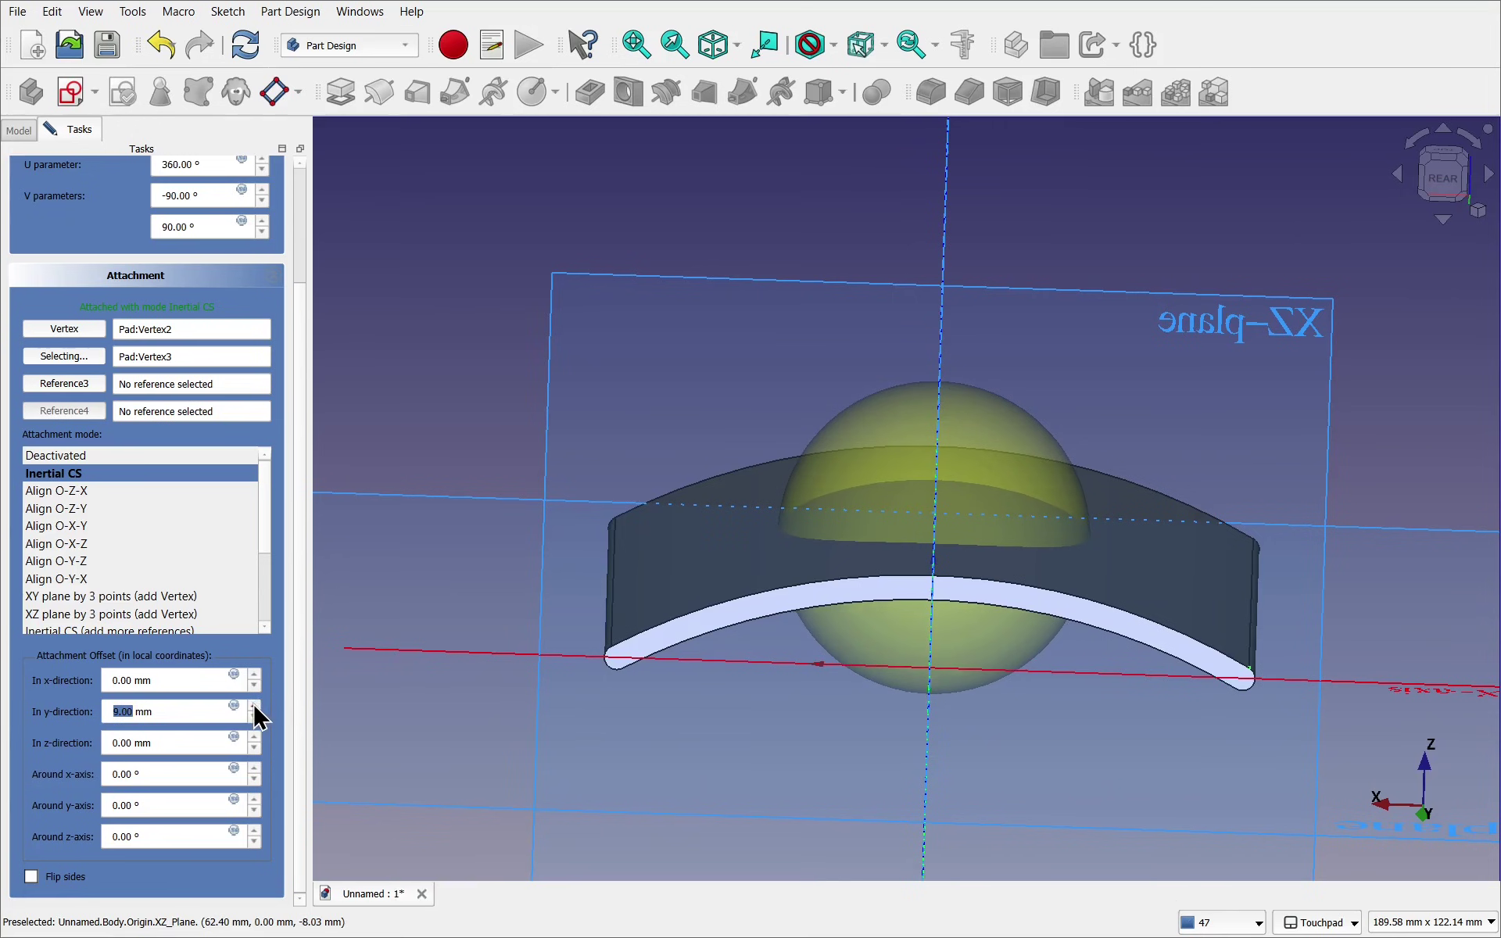
pyautogui.click(254, 706)
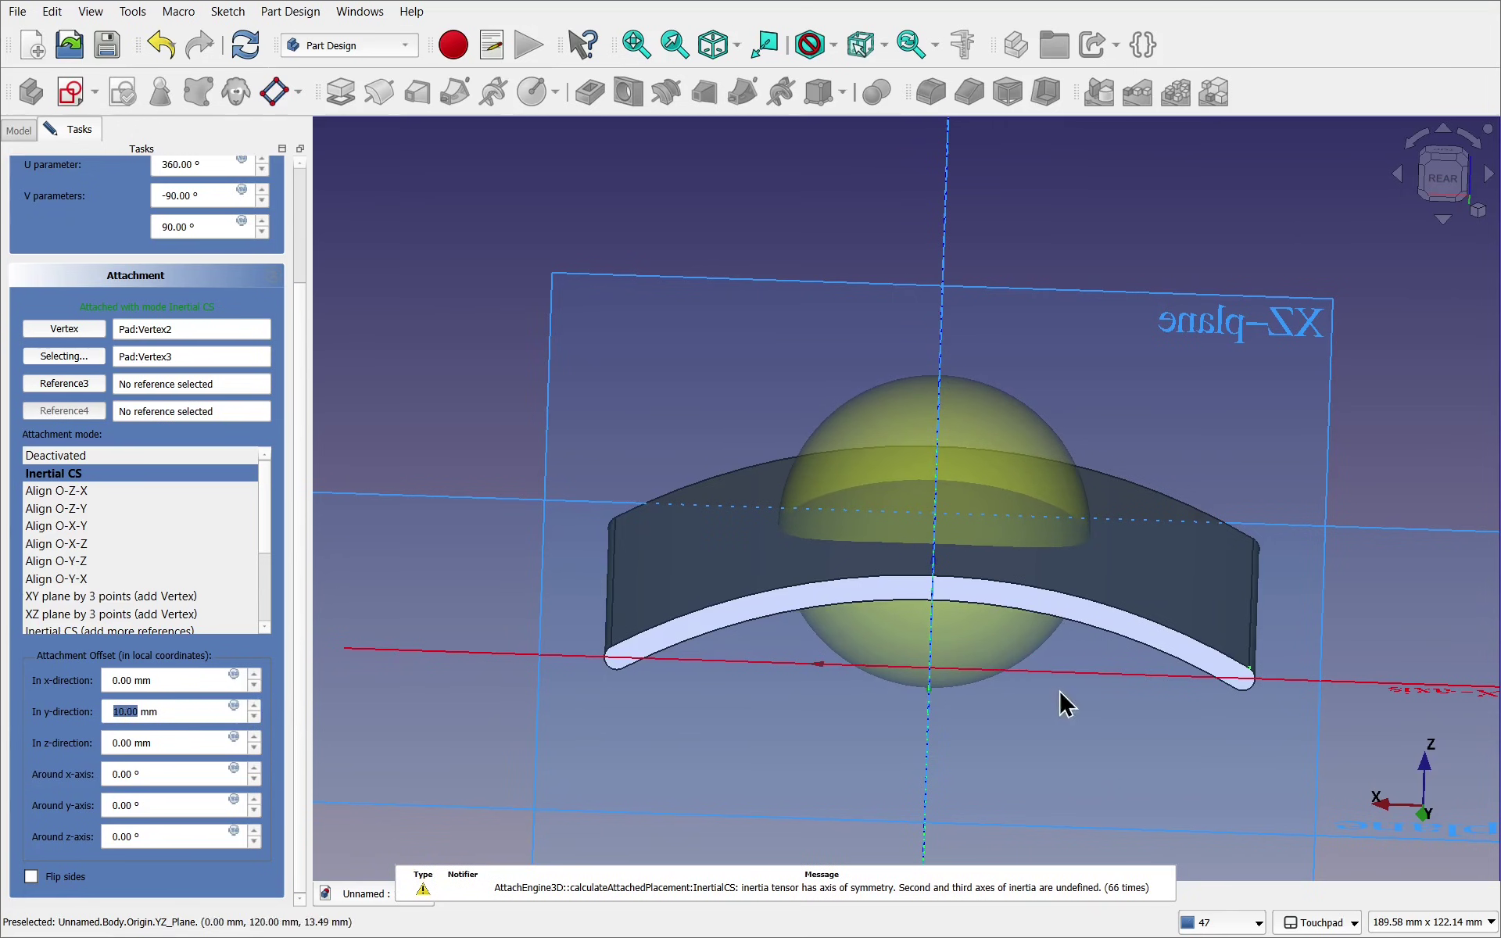
pyautogui.keyDown('alt'); pyautogui.moveTo(1059, 704); pyautogui.dragTo(1016, 536); pyautogui.keyUp('alt')
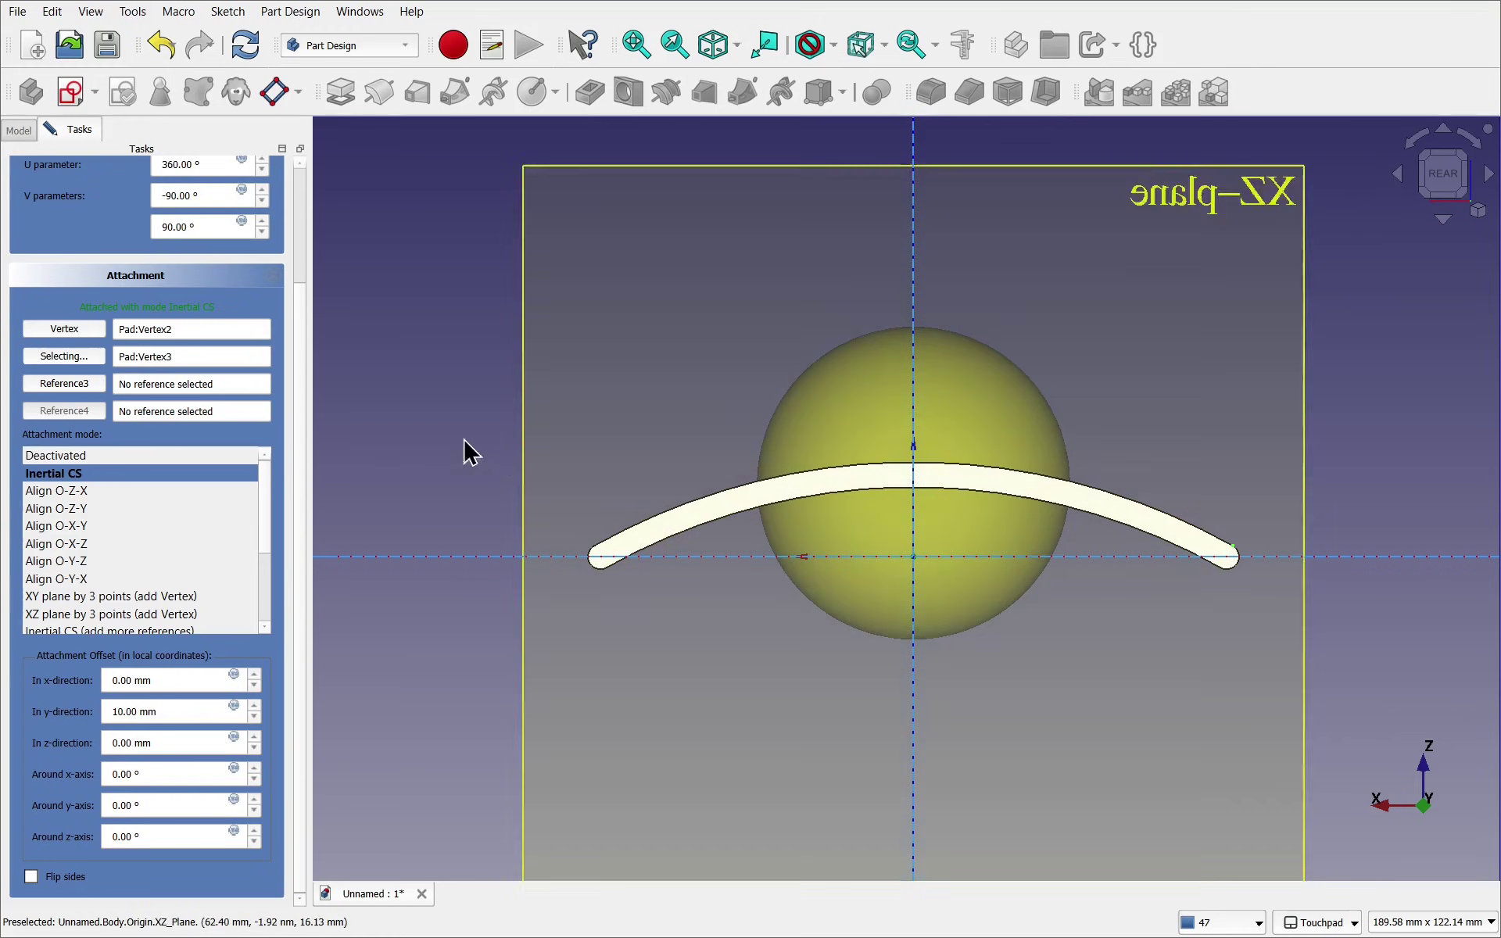
# Set the sphere's radius to 40 mm
pyautogui.scroll(3, 299, 386)
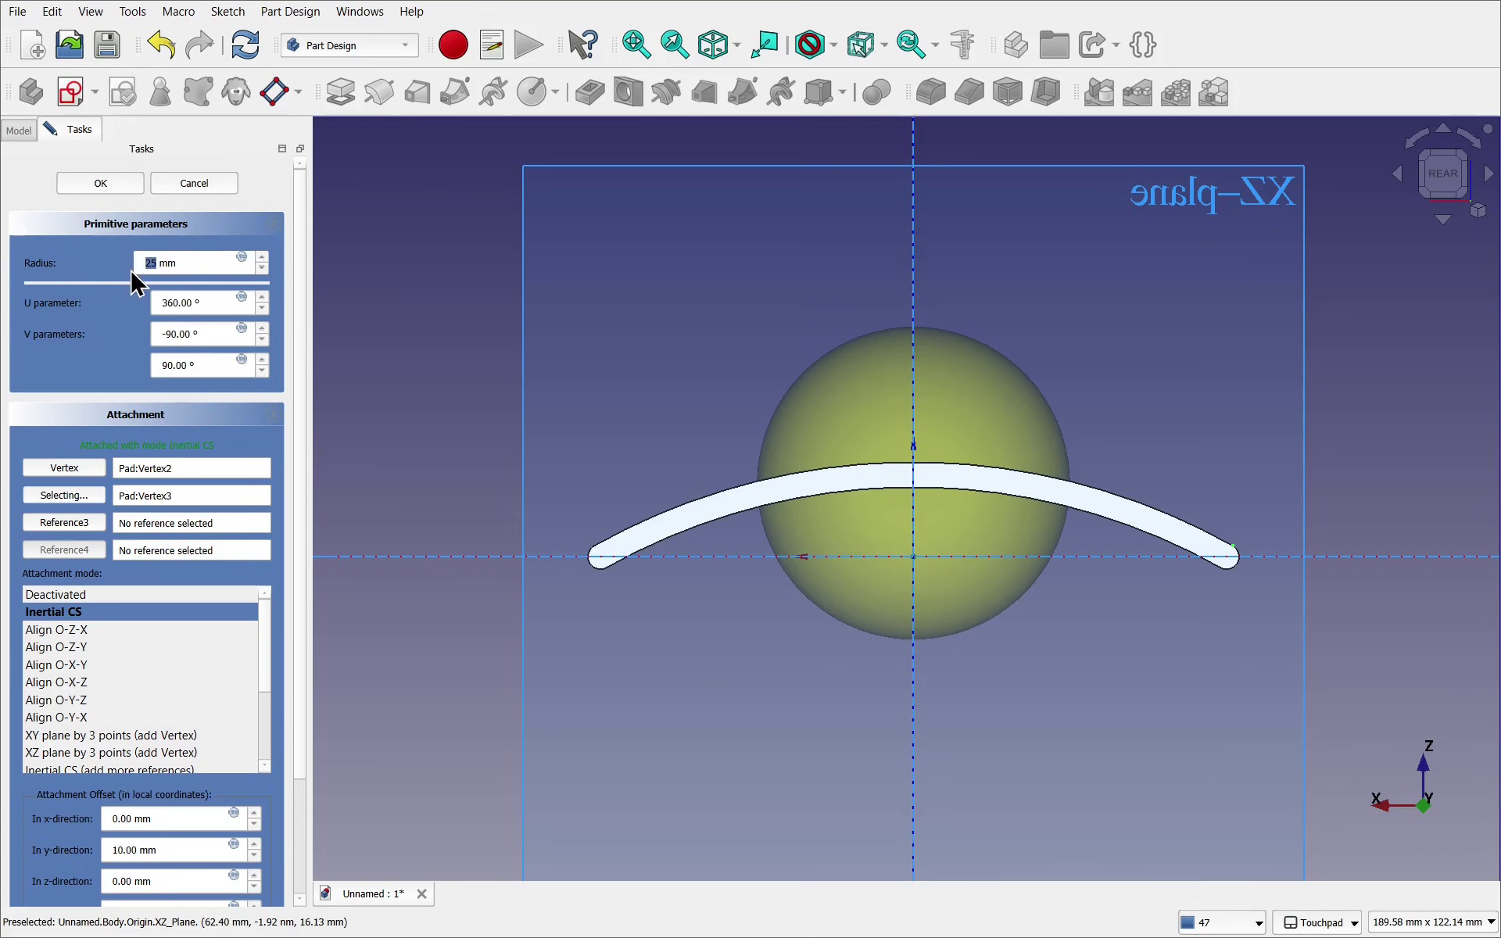
pyautogui.write('40')
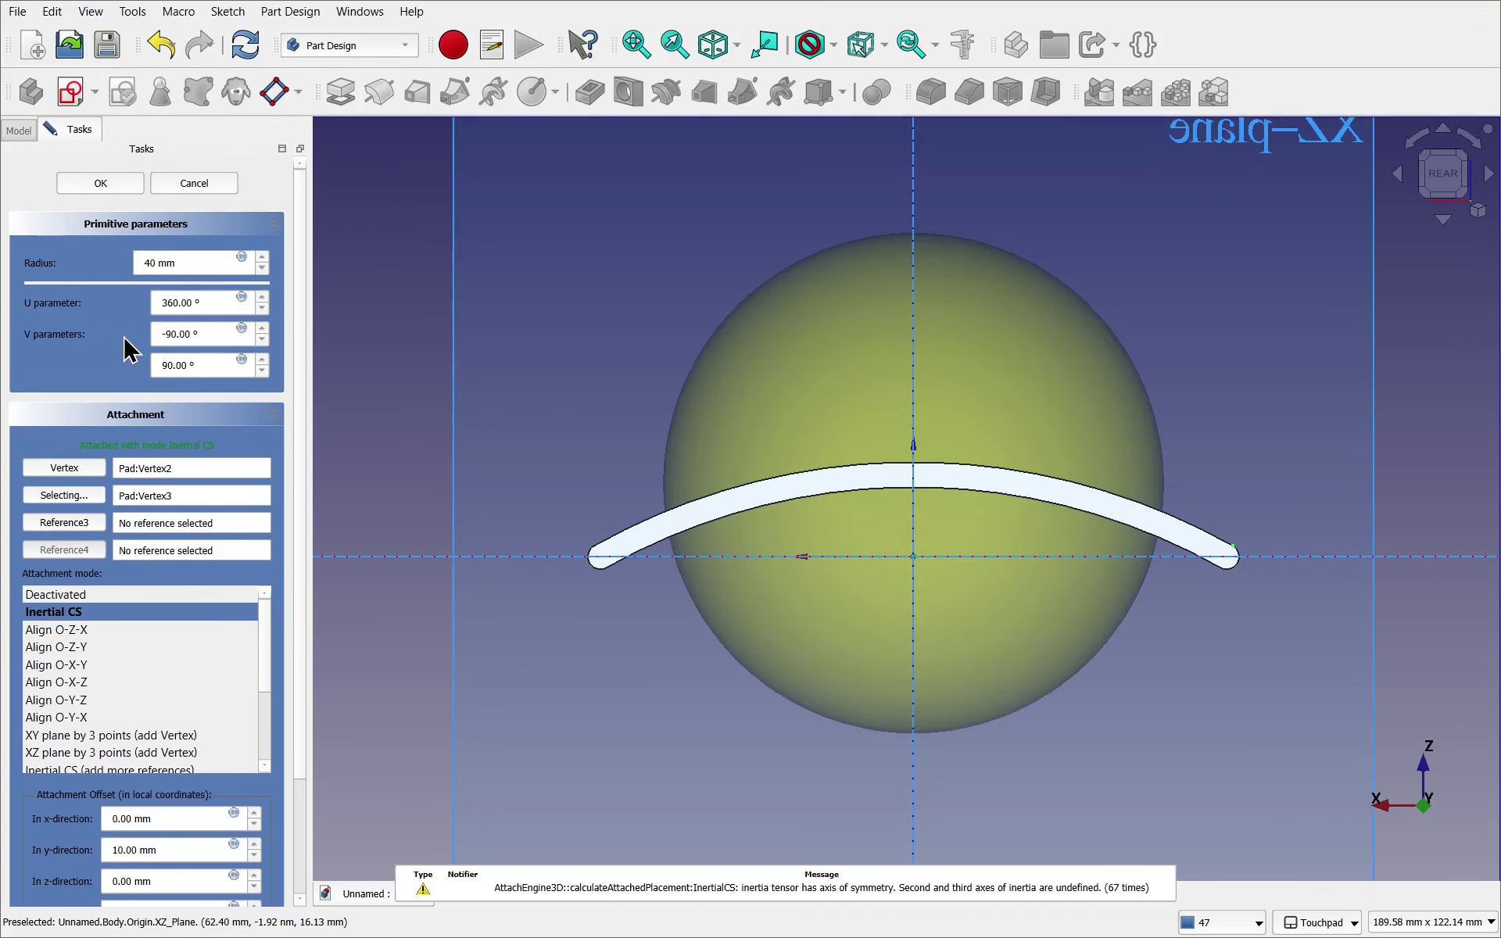
pyautogui.moveTo(530, 355)
pyautogui.mouseDown(button='middle')
pyautogui.moveTo(559, 381)
pyautogui.moveTo(513, 339)
pyautogui.mouseUp(button='middle')
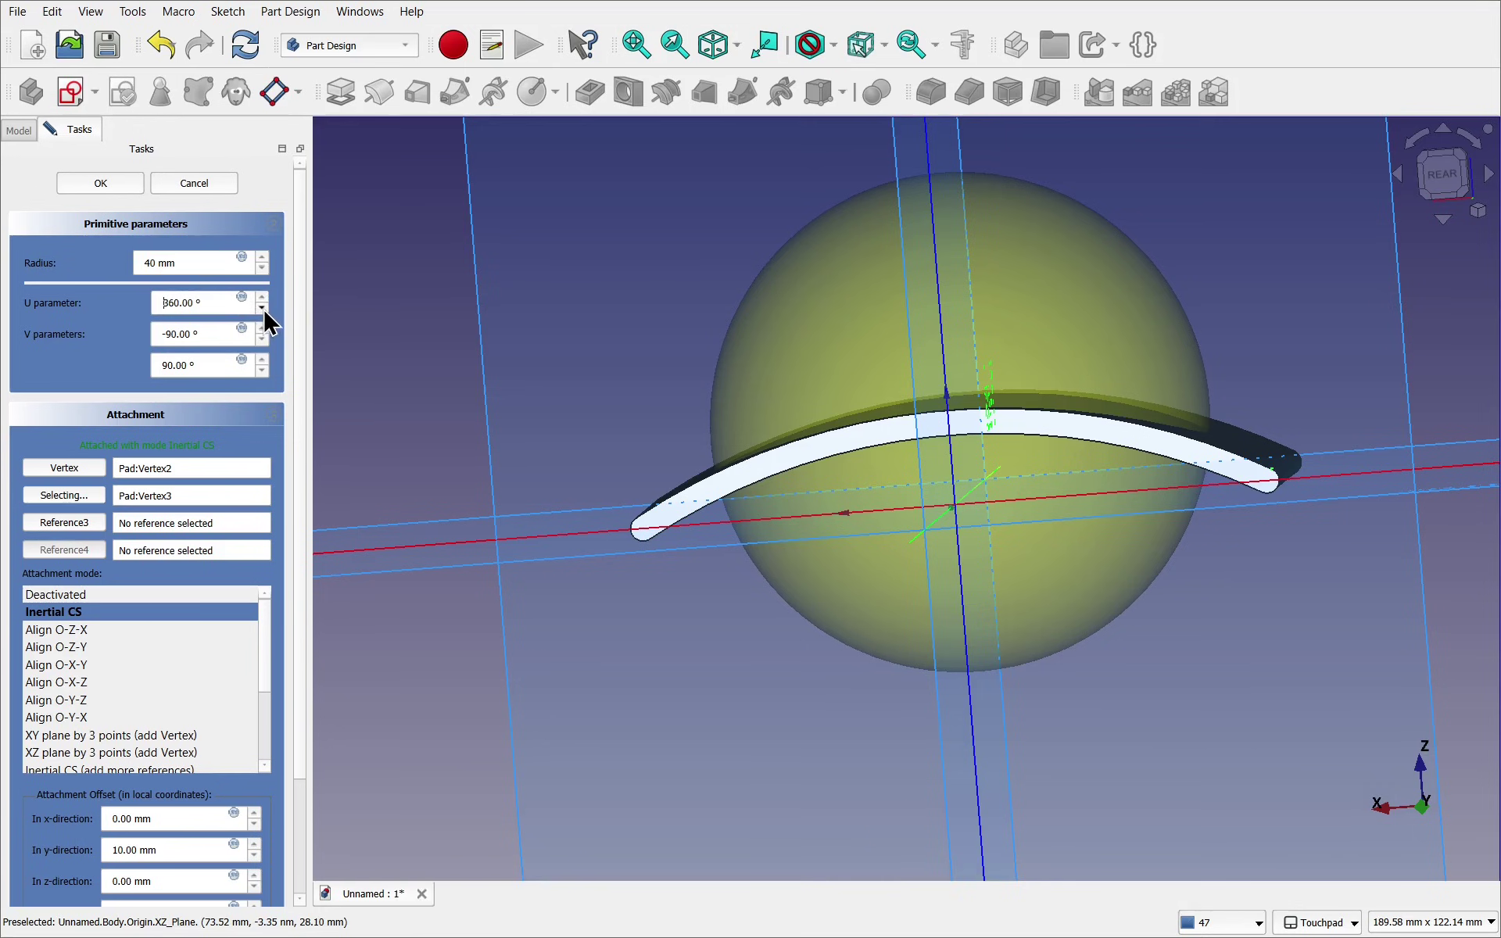
# Lower the sphere's U parameter from 360° to 180° to make a half dome
pyautogui.click(262, 308)
pyautogui.click(262, 308)
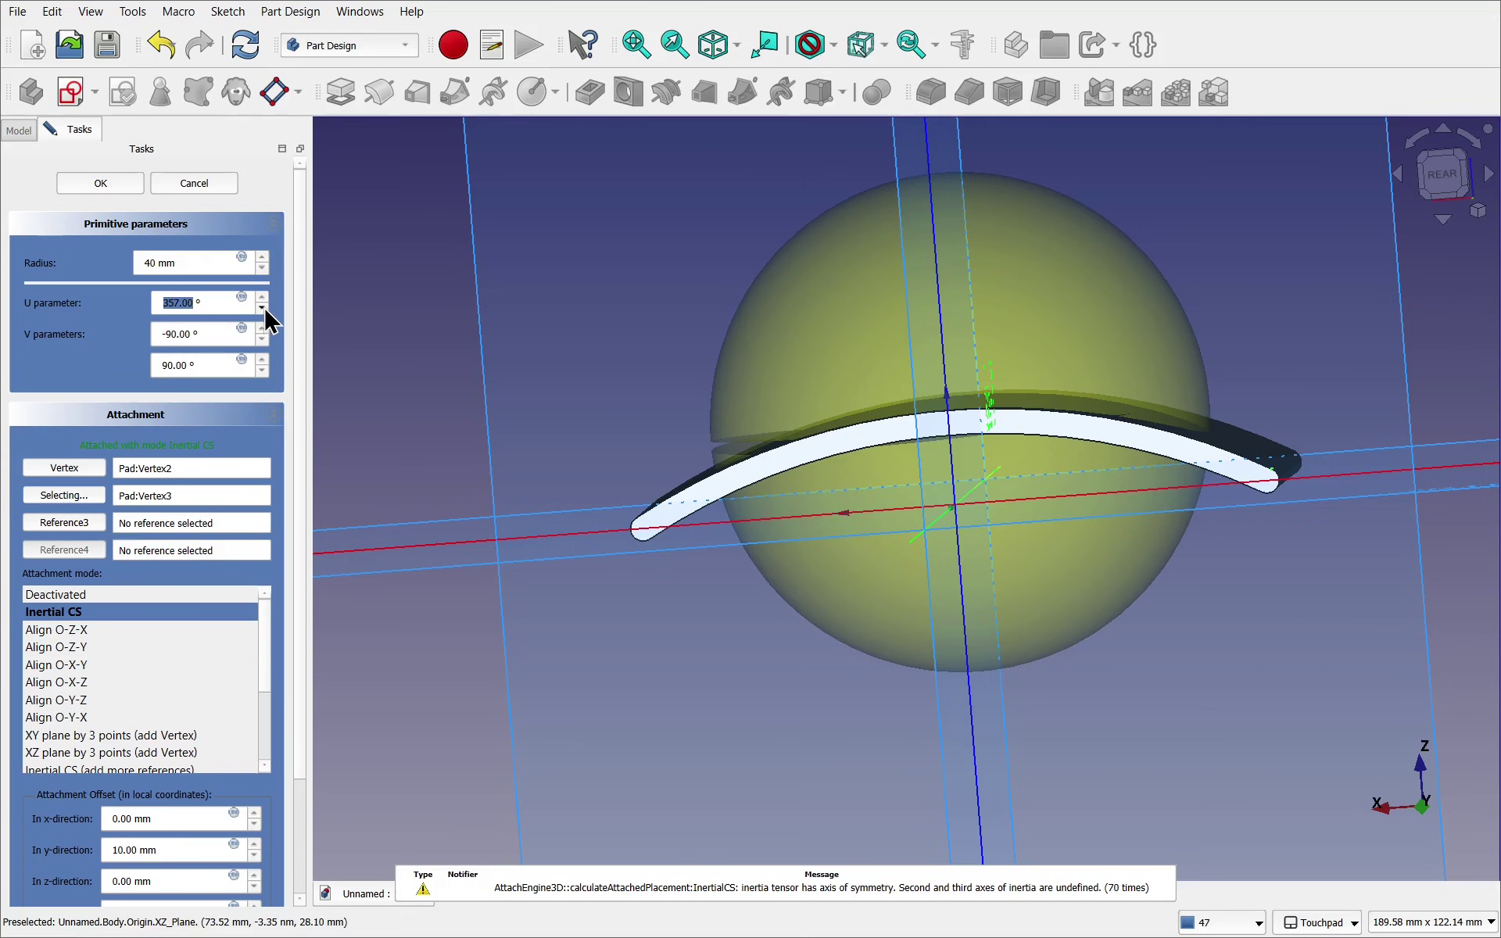
pyautogui.click(262, 308)
pyautogui.click(262, 308)
pyautogui.moveTo(887, 428)
pyautogui.keyDown('alt'); pyautogui.mouseDown()
pyautogui.moveTo(1060, 448)
pyautogui.moveTo(965, 383)
pyautogui.moveTo(921, 392)
pyautogui.moveTo(904, 415)
pyautogui.mouseUp(); pyautogui.keyUp('alt')
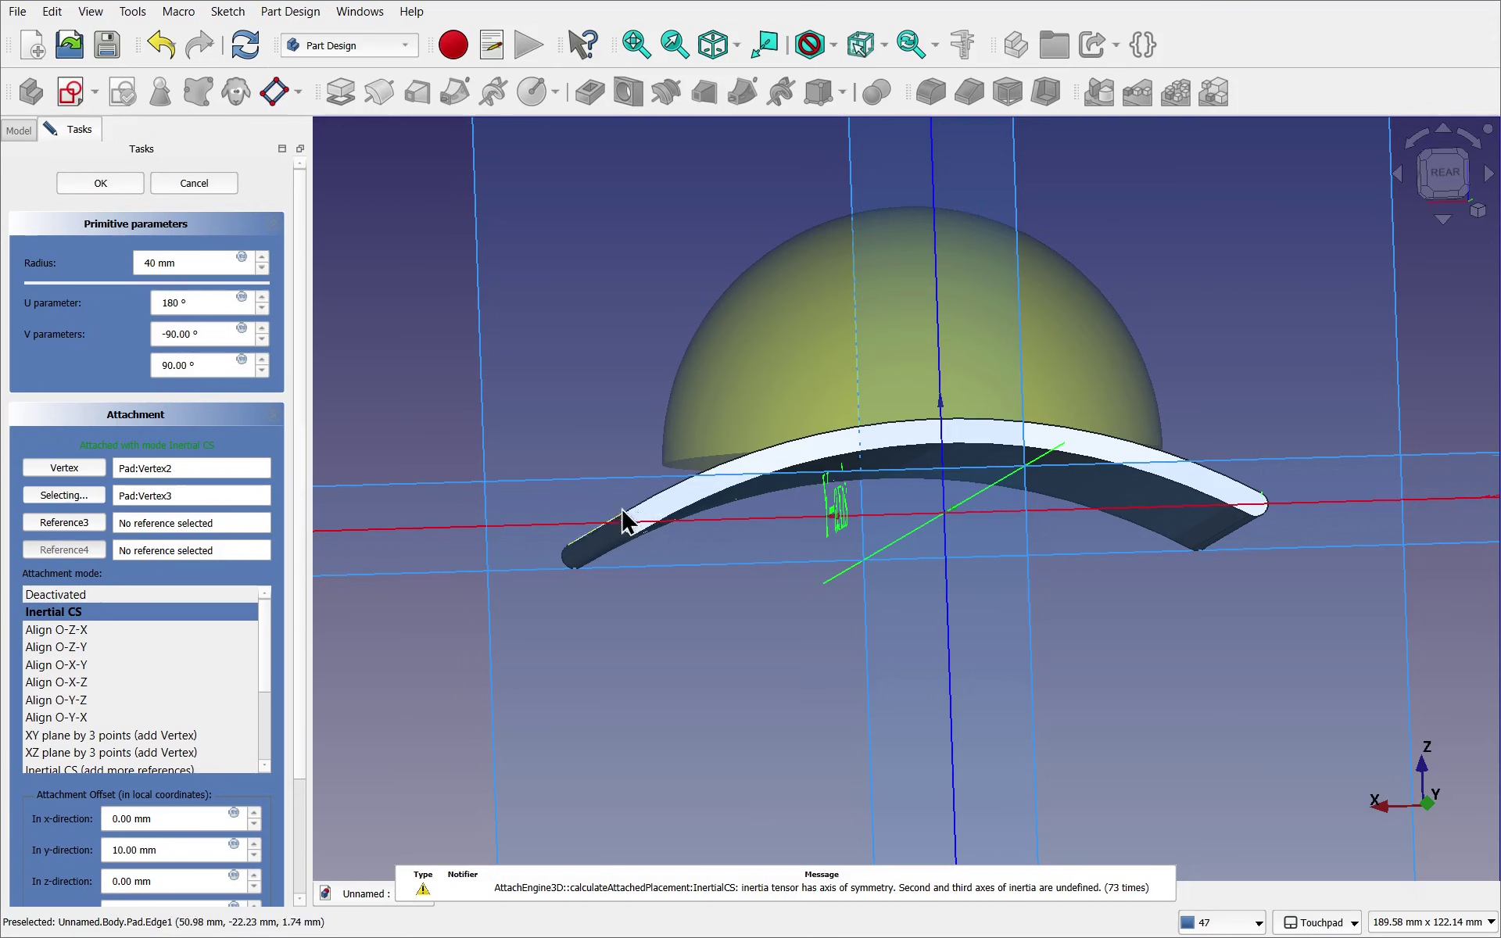
pyautogui.keyDown('alt'); pyautogui.moveTo(861, 506); pyautogui.dragTo(1076, 489); pyautogui.keyUp('alt')
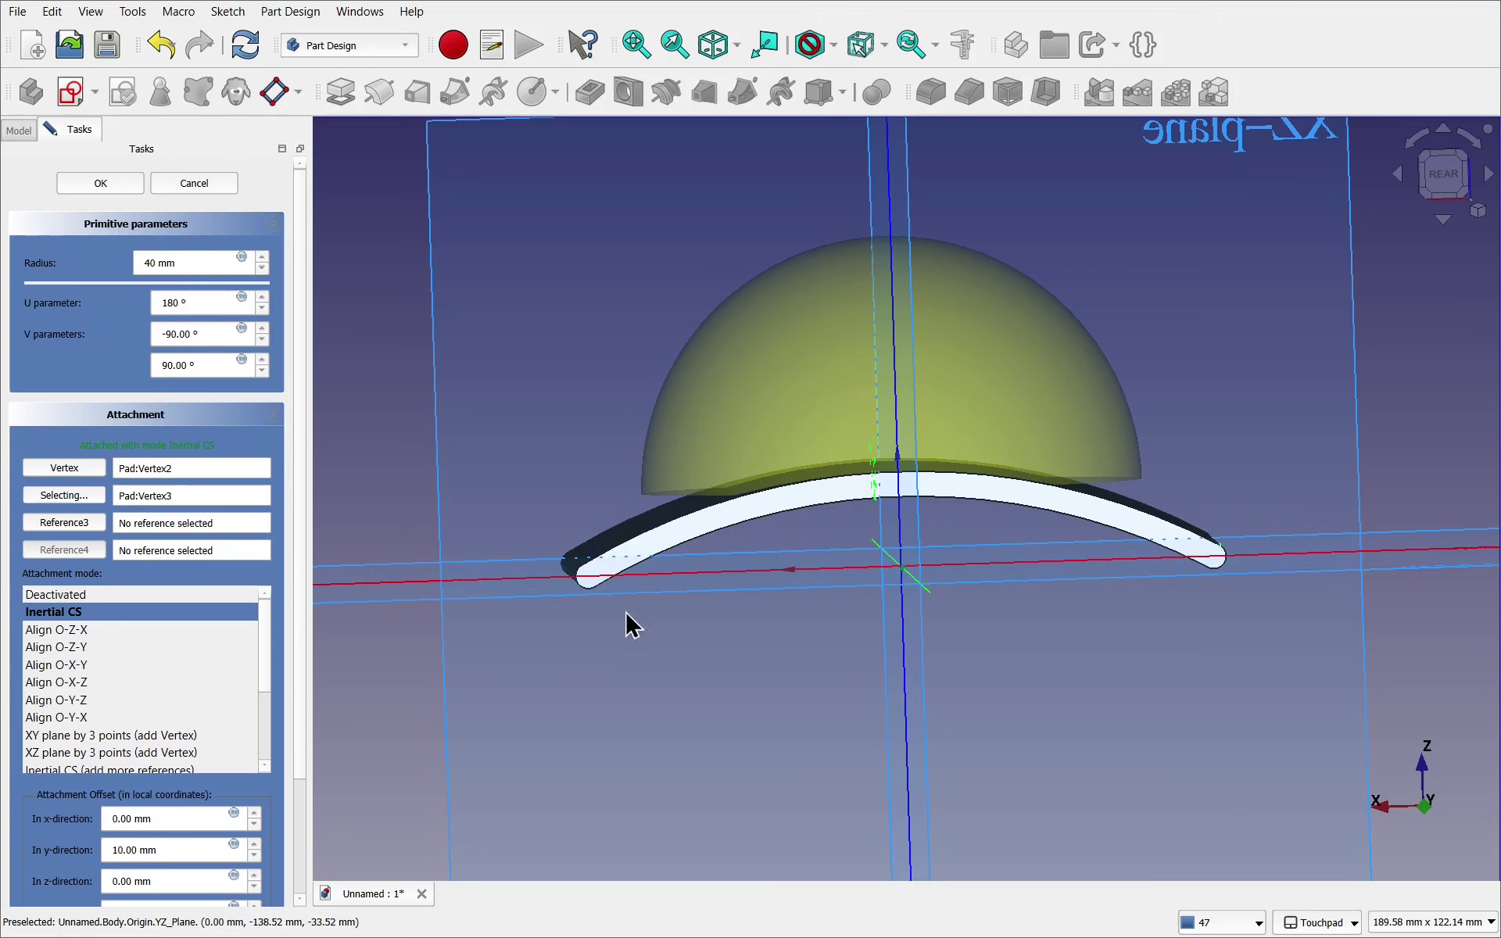
pyautogui.keyDown('alt'); pyautogui.moveTo(663, 595); pyautogui.dragTo(794, 575); pyautogui.keyUp('alt')
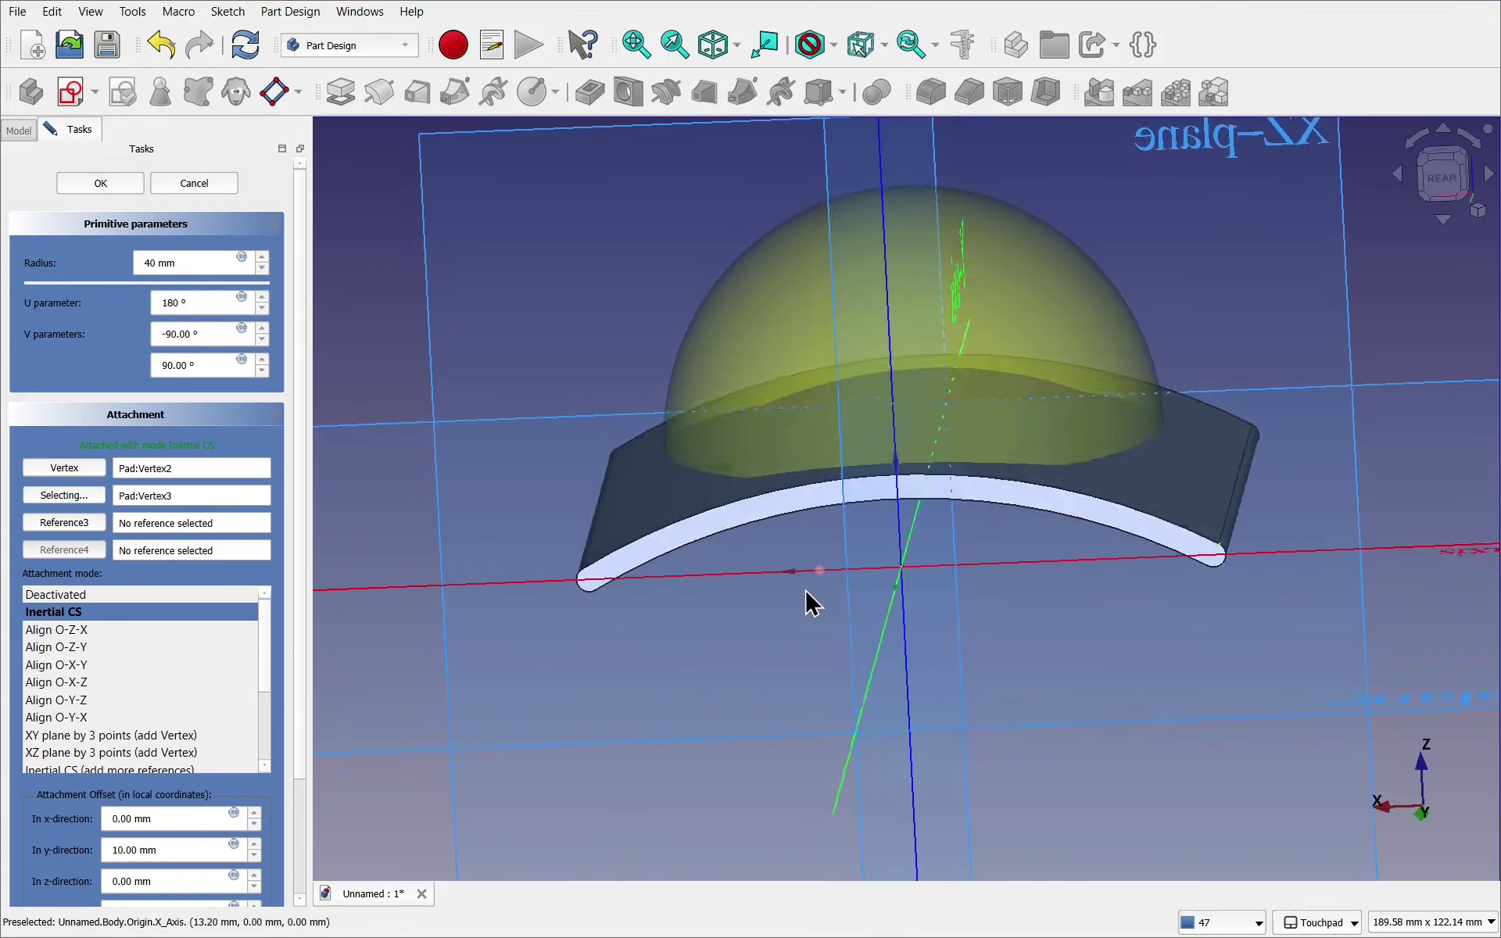
pyautogui.press('4')
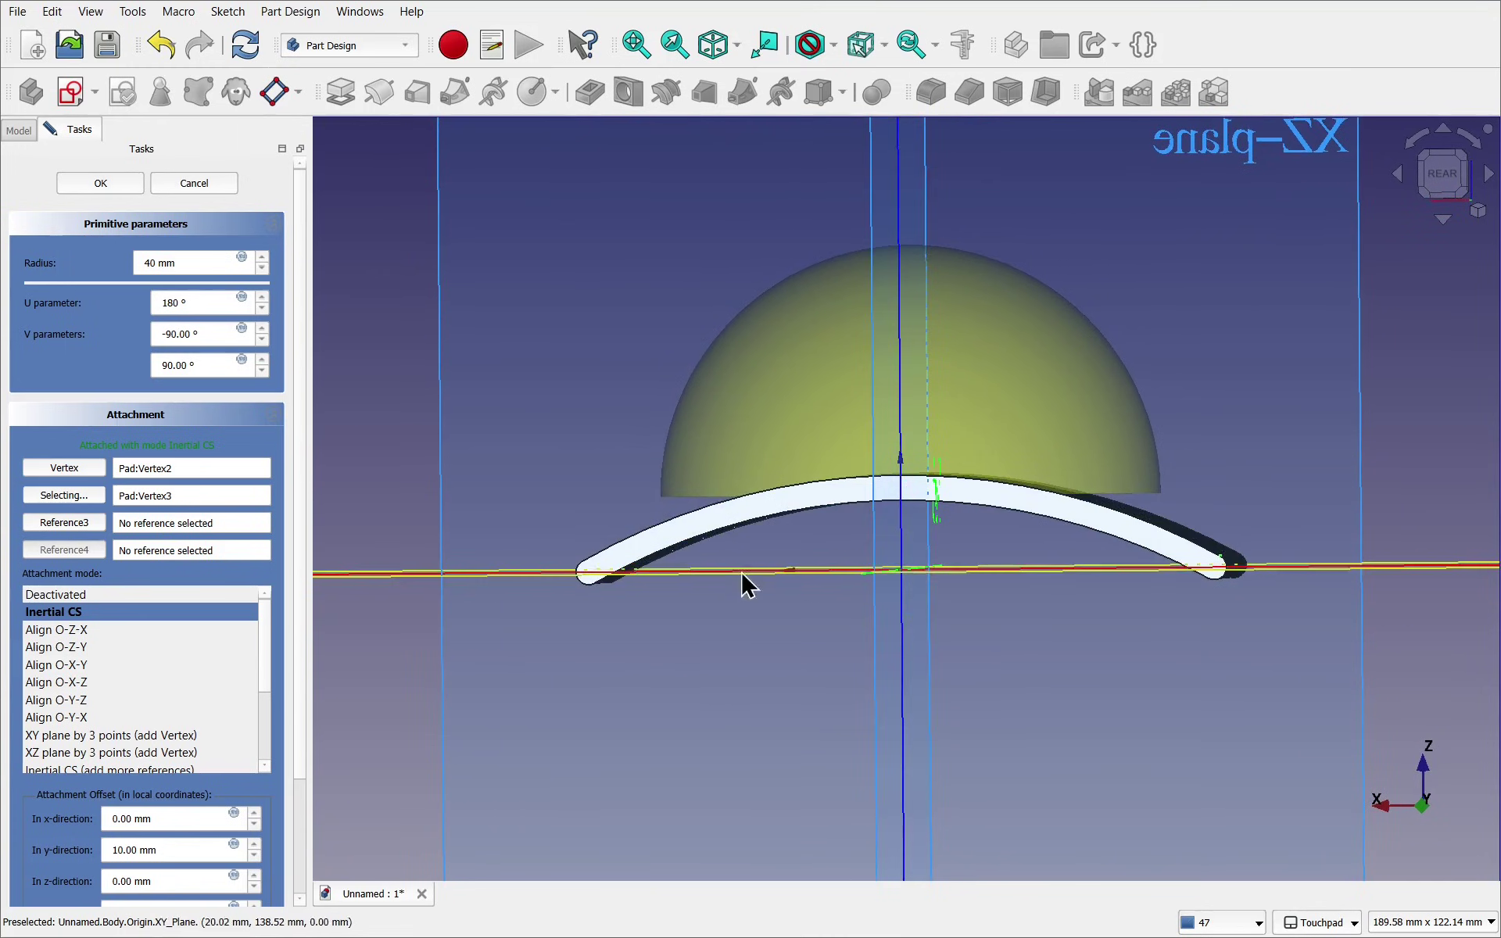
pyautogui.keyDown('alt'); pyautogui.moveTo(918, 398); pyautogui.dragTo(764, 515); pyautogui.keyUp('alt')
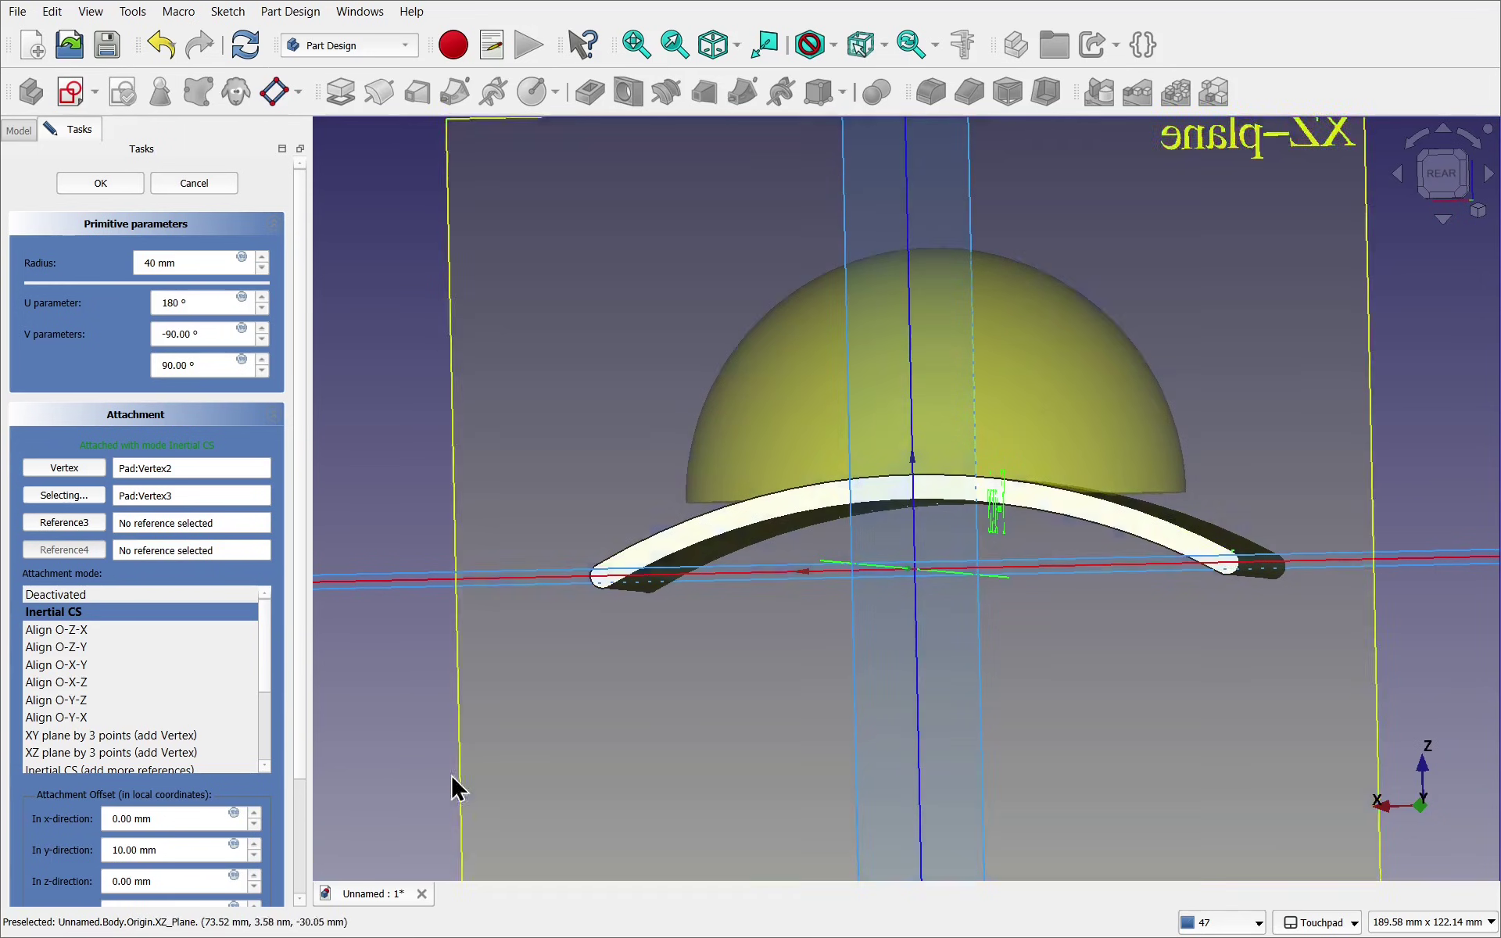
pyautogui.scroll(-1, 305, 777)
pyautogui.scroll(-5, 305, 776)
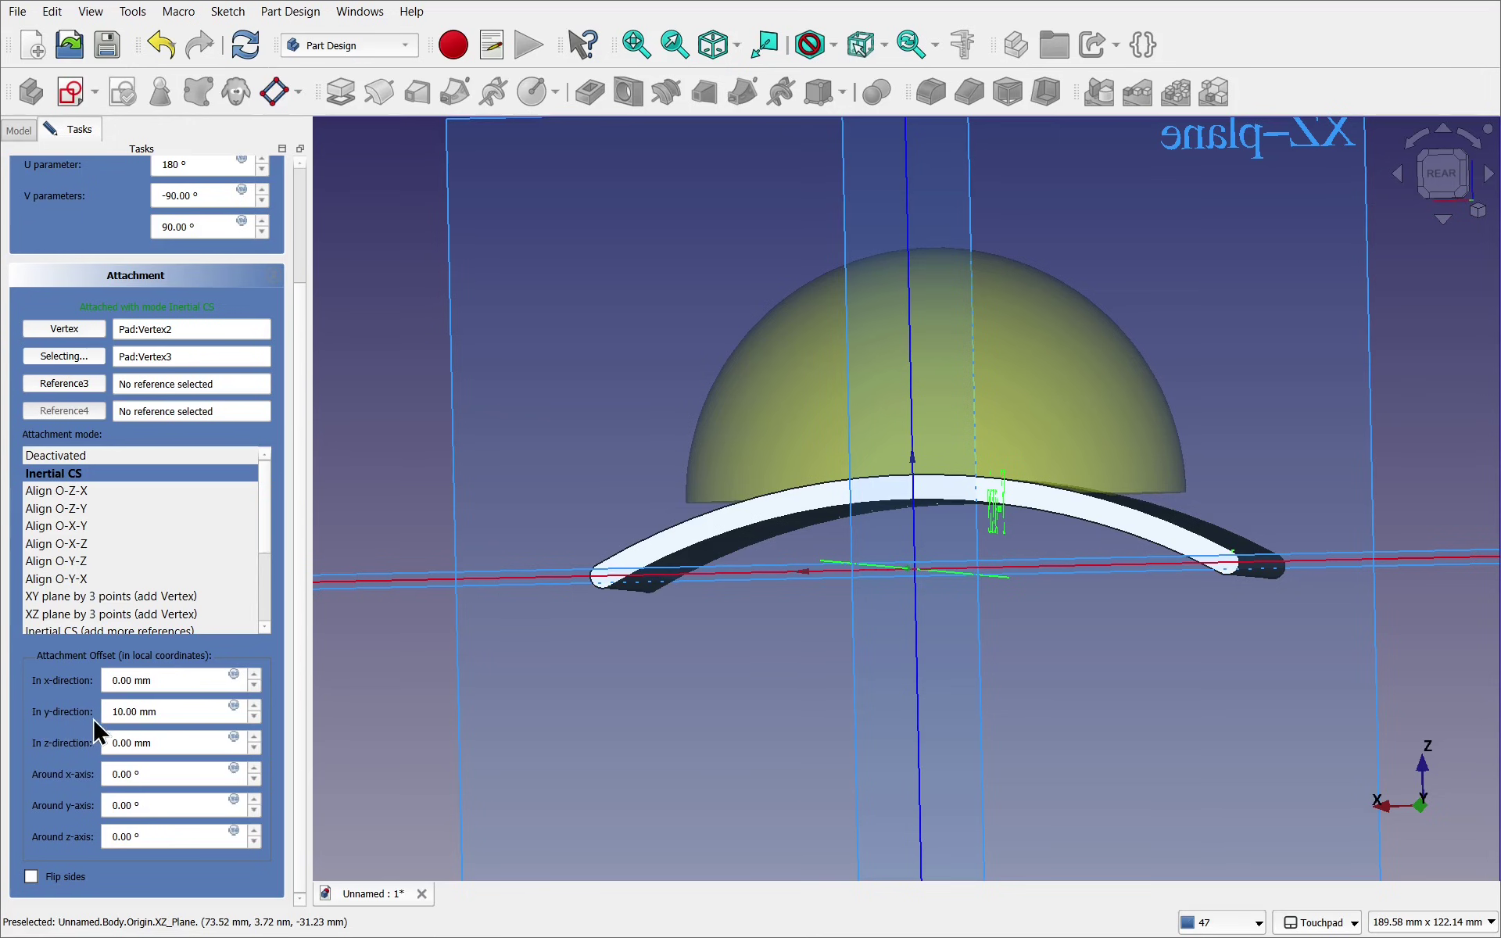
# Step the half dome's In y-direction offset down from 10 mm to 5.00 mm
pyautogui.click(254, 716)
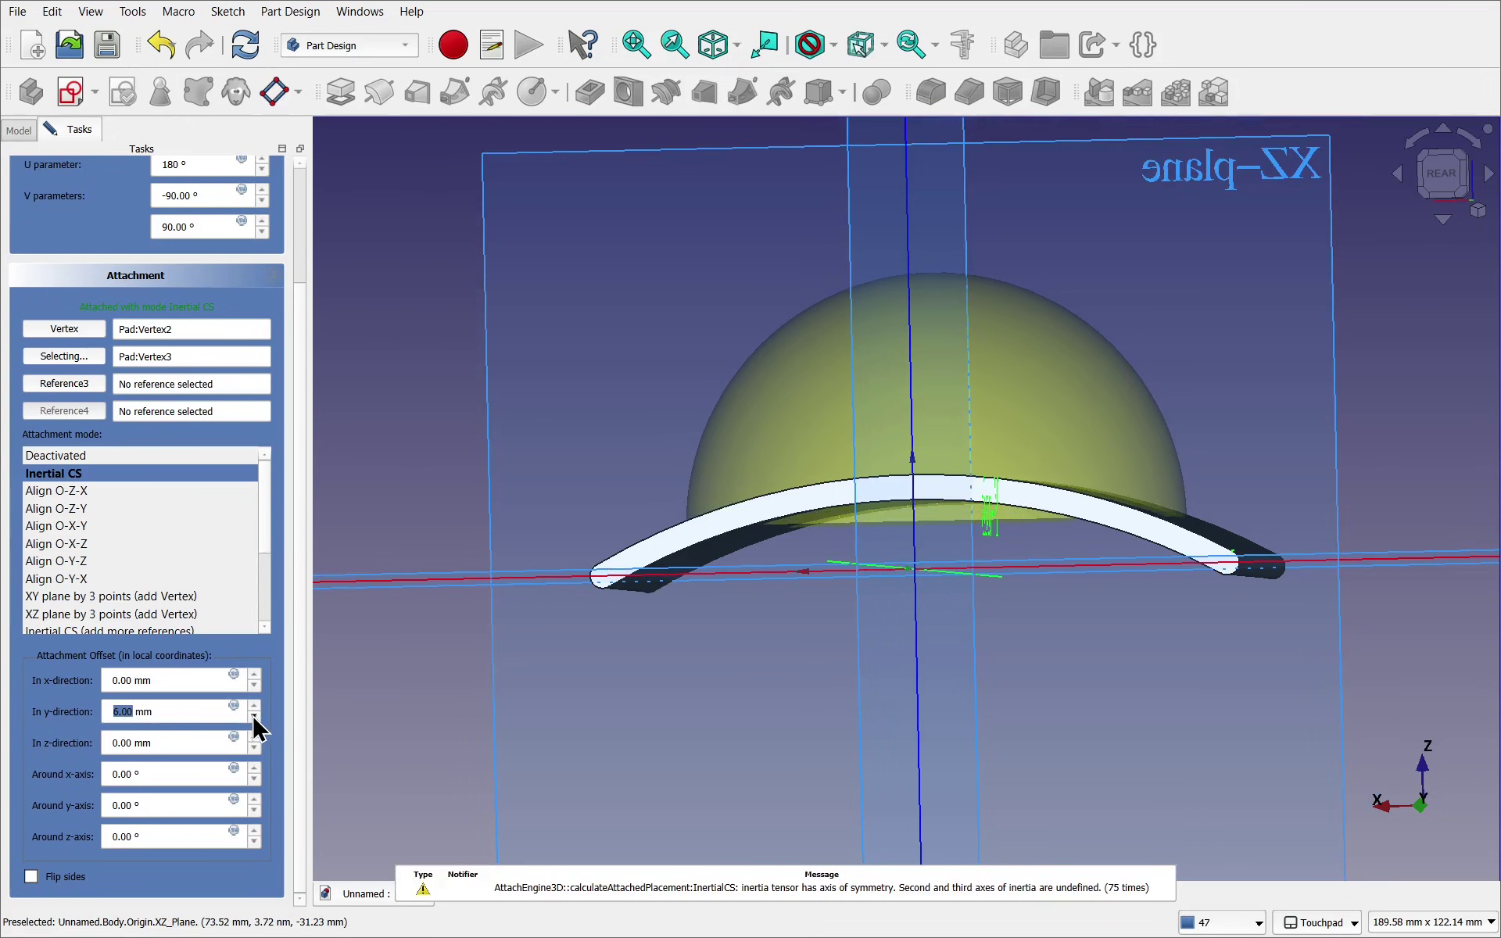
pyautogui.moveTo(1059, 476)
pyautogui.keyDown('alt'); pyautogui.mouseDown()
pyautogui.moveTo(1062, 536)
pyautogui.moveTo(1149, 546)
pyautogui.moveTo(1062, 455)
pyautogui.moveTo(1039, 503)
pyautogui.moveTo(831, 536)
pyautogui.moveTo(1016, 530)
pyautogui.moveTo(1032, 445)
pyautogui.moveTo(1039, 459)
pyautogui.mouseUp(); pyautogui.keyUp('alt')
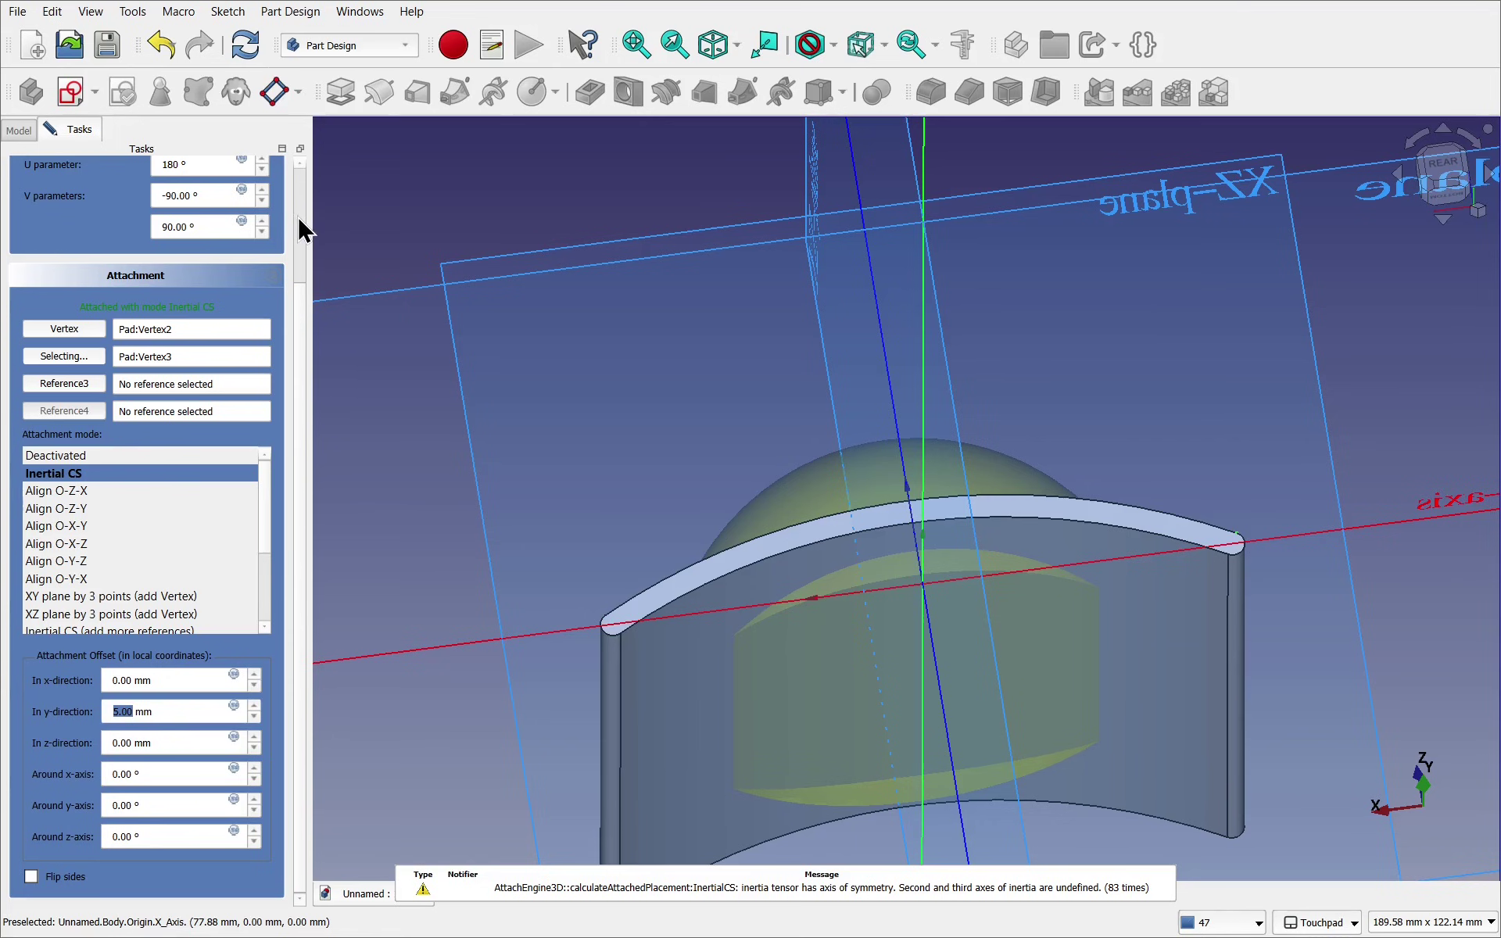
pyautogui.scroll(3, 300, 220)
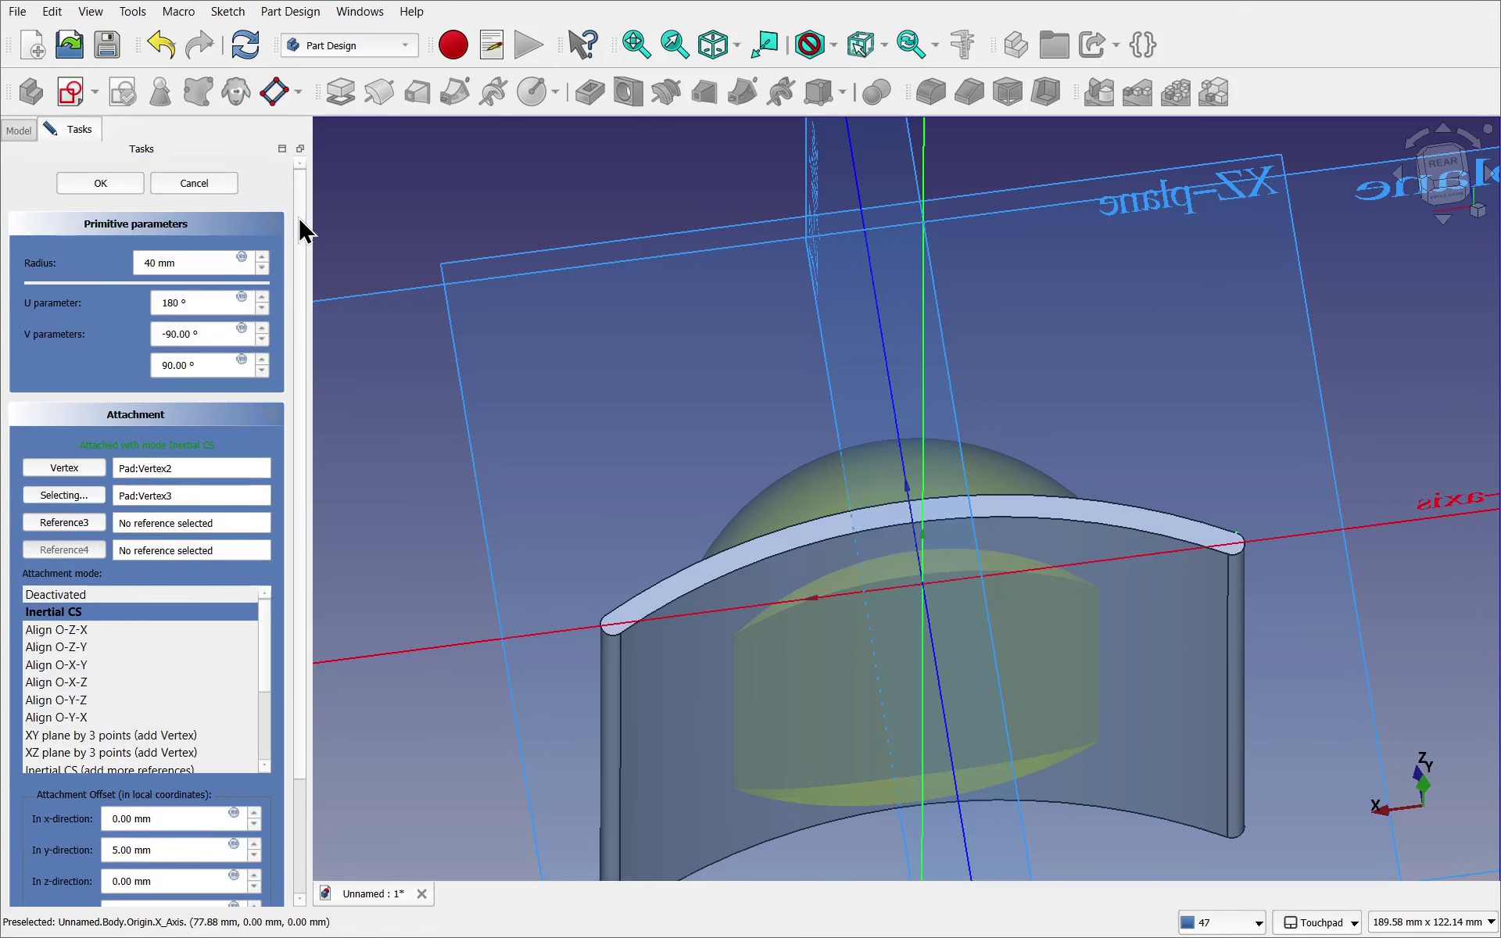
pyautogui.click(104, 192)
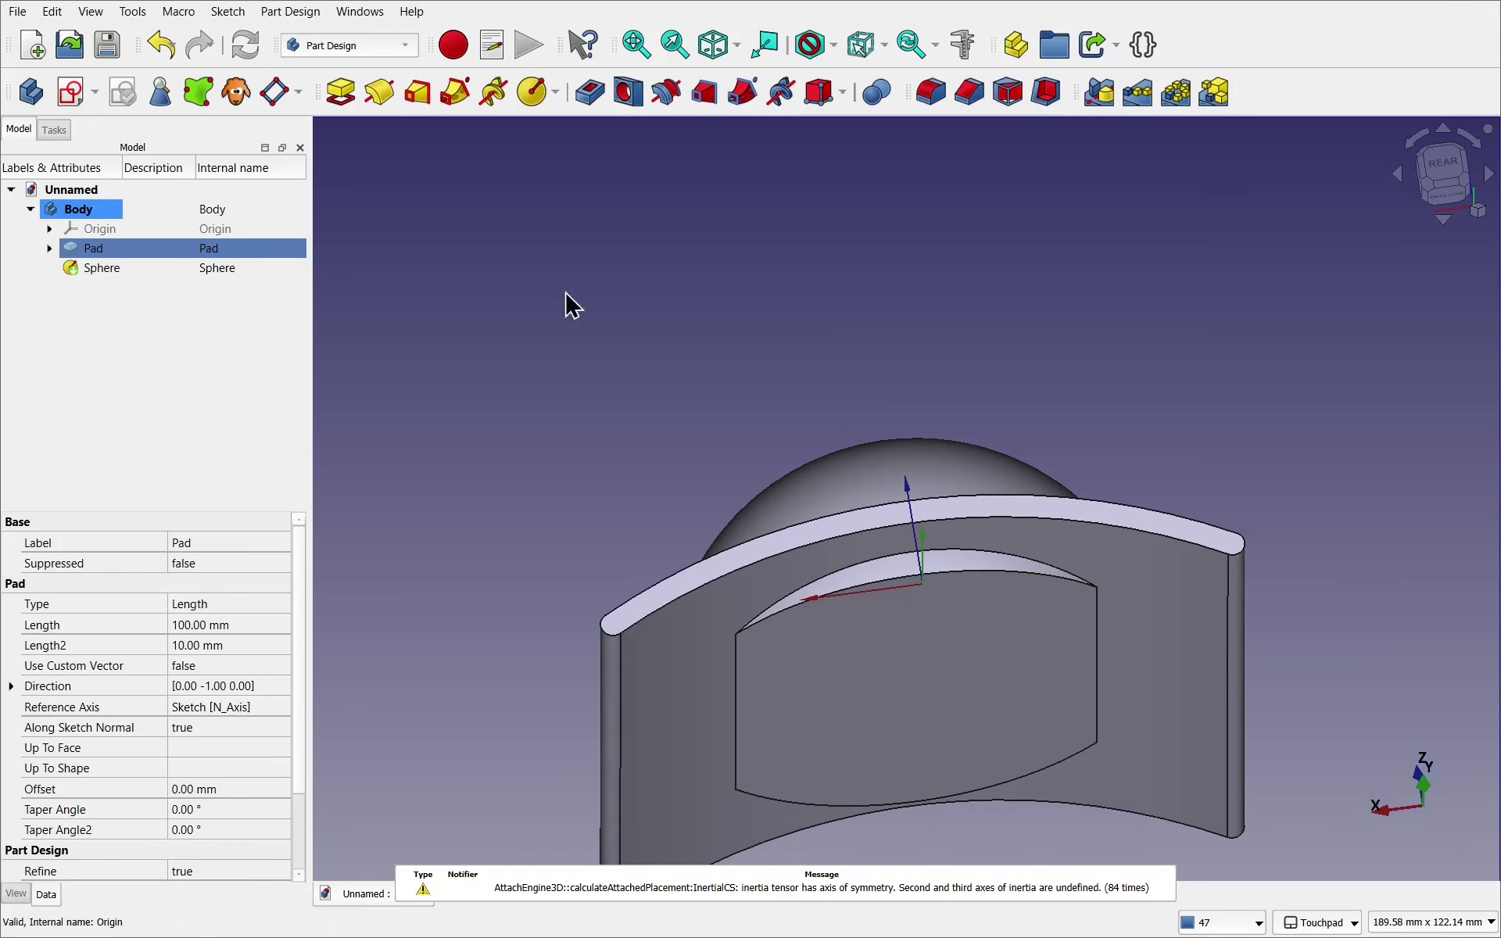
pyautogui.keyDown('alt'); pyautogui.moveTo(1106, 362); pyautogui.dragTo(1016, 672); pyautogui.keyUp('alt')
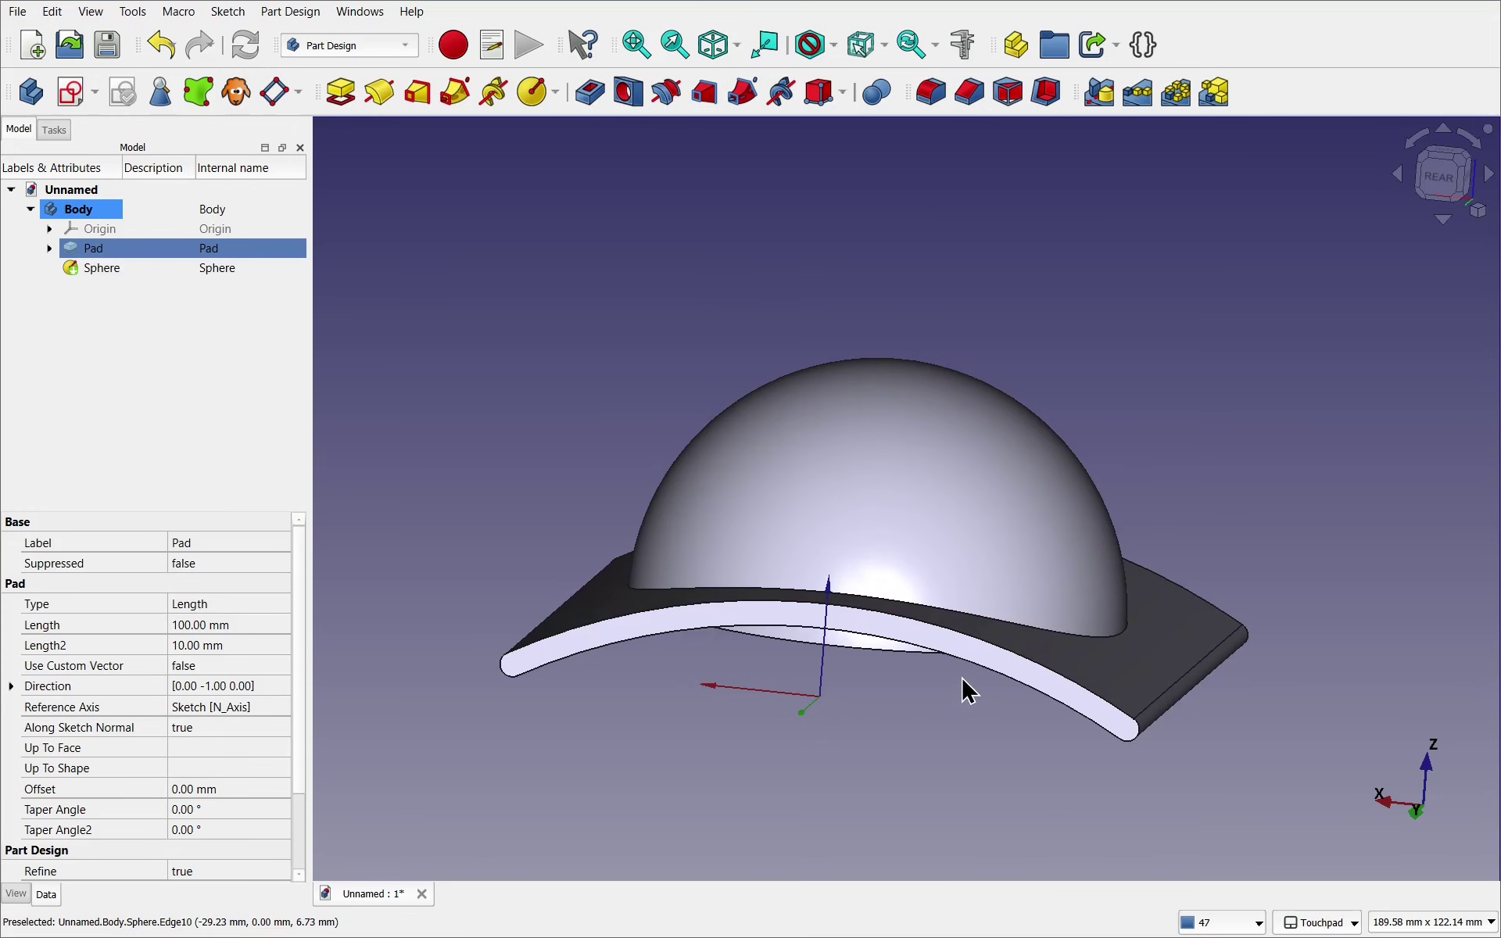
pyautogui.keyDown('alt'); pyautogui.moveTo(969, 692); pyautogui.dragTo(746, 694); pyautogui.keyUp('alt')
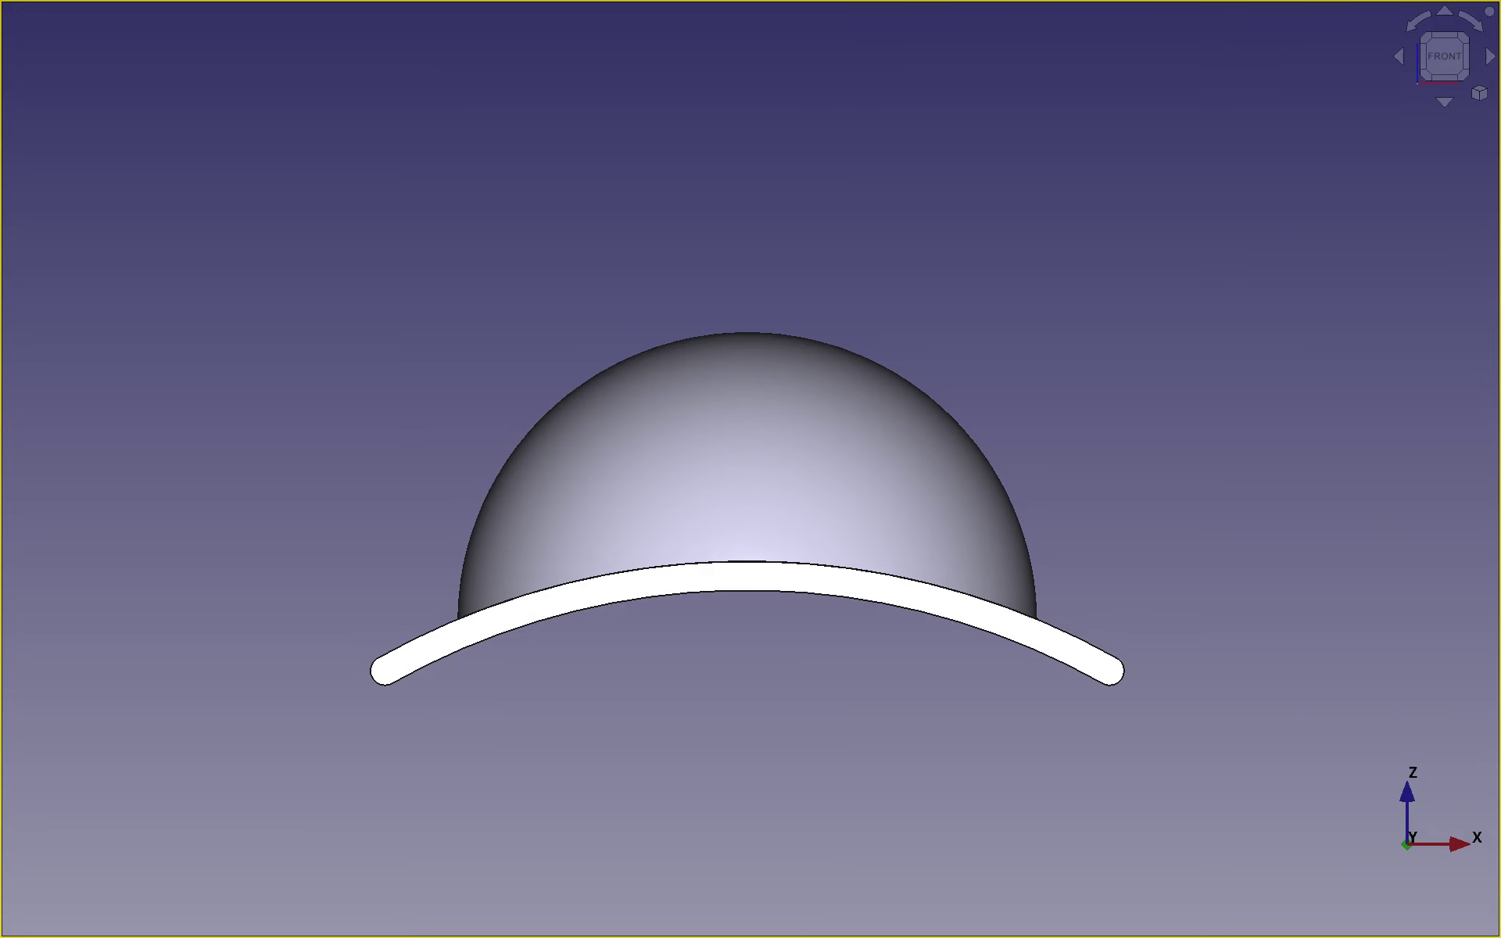
pyautogui.press('0')
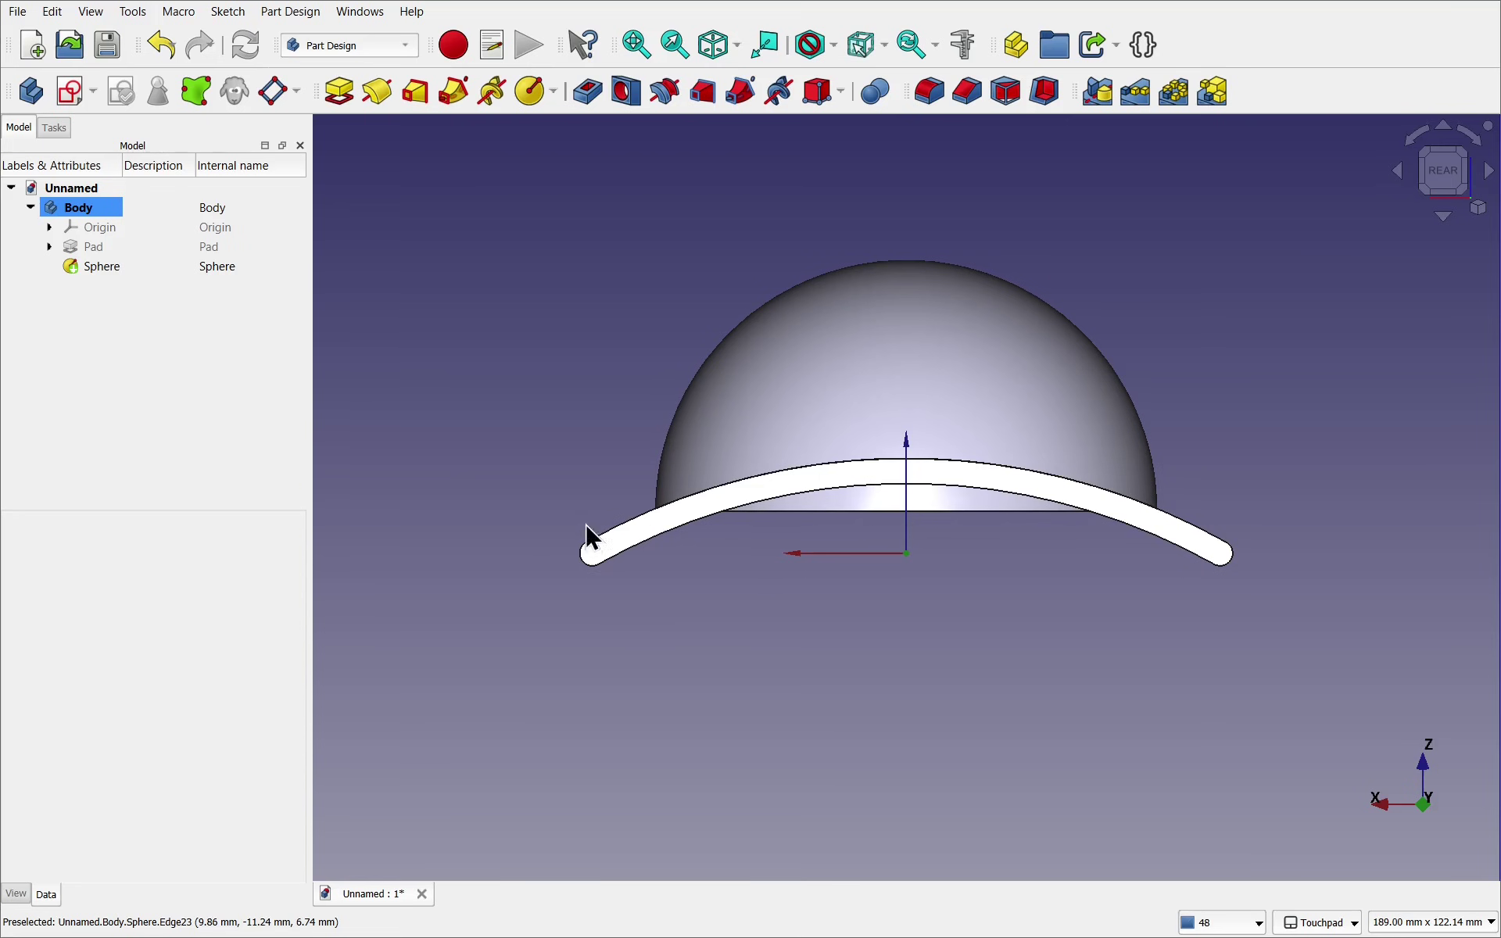
pyautogui.click(616, 560)
pyautogui.moveTo(687, 542)
pyautogui.mouseDown()
pyautogui.moveTo(777, 556)
pyautogui.moveTo(874, 607)
pyautogui.mouseUp()
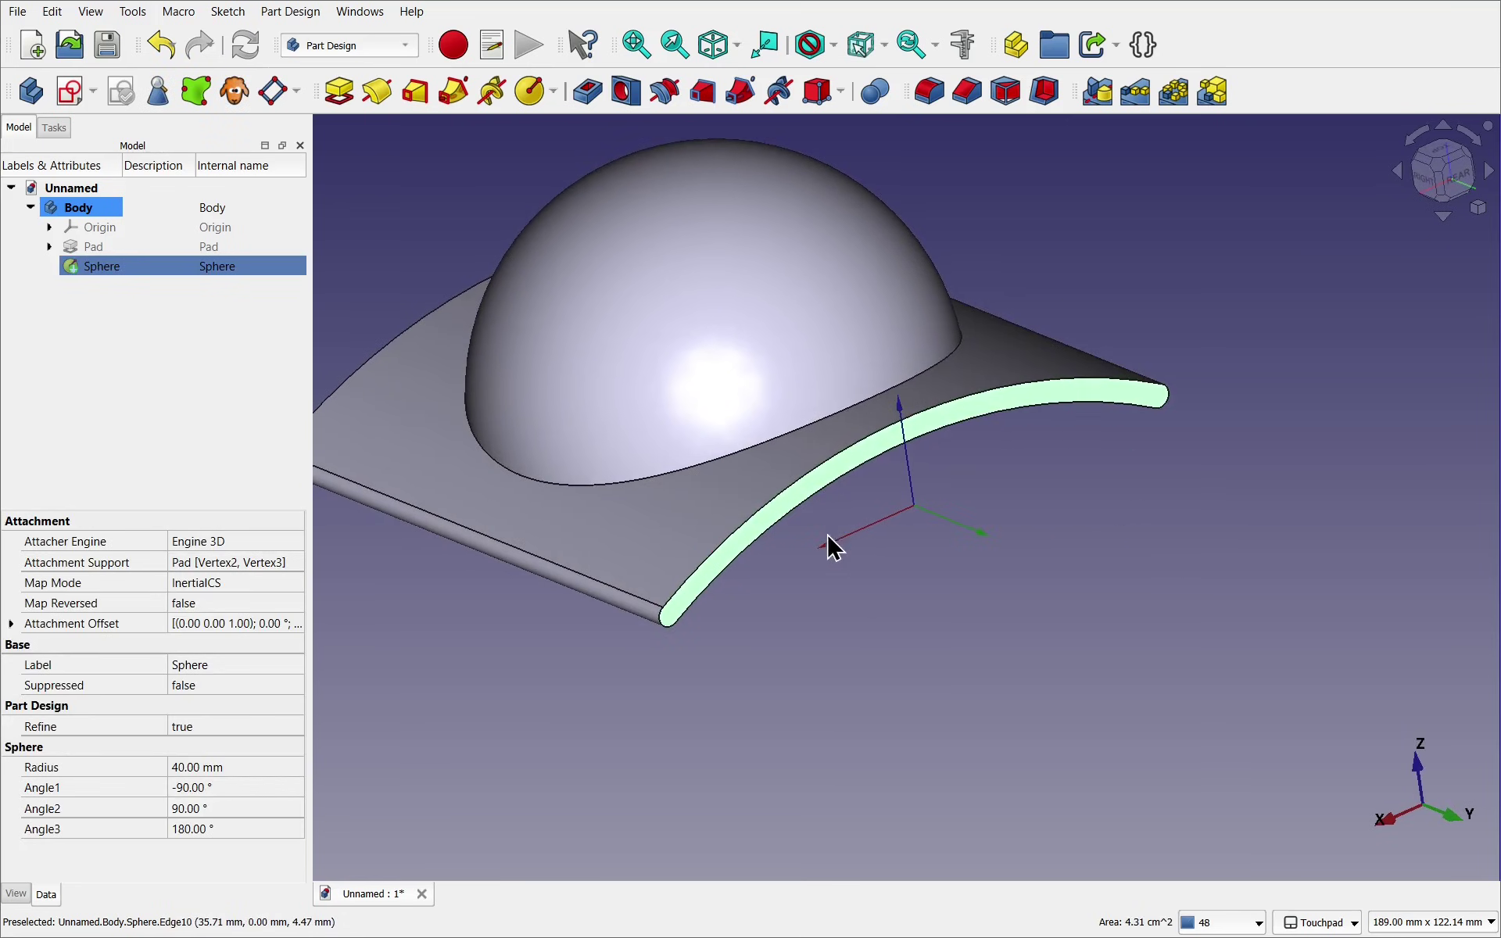
# Create Sketch001 in the body on a plane through the dome and select its V axis
pyautogui.click(65, 96)
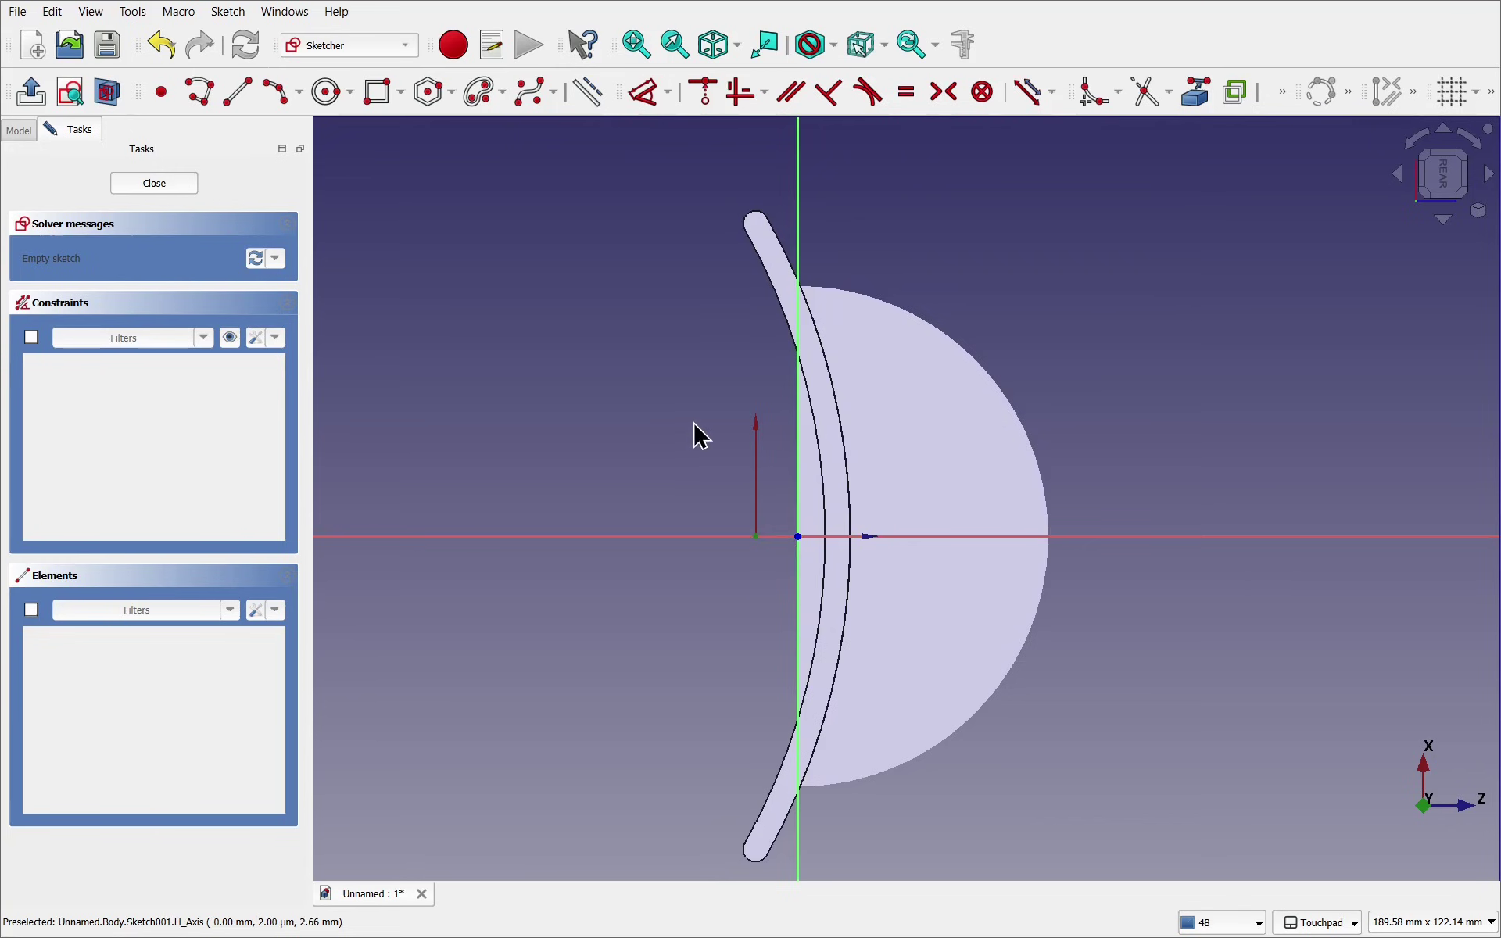
pyautogui.click(796, 715)
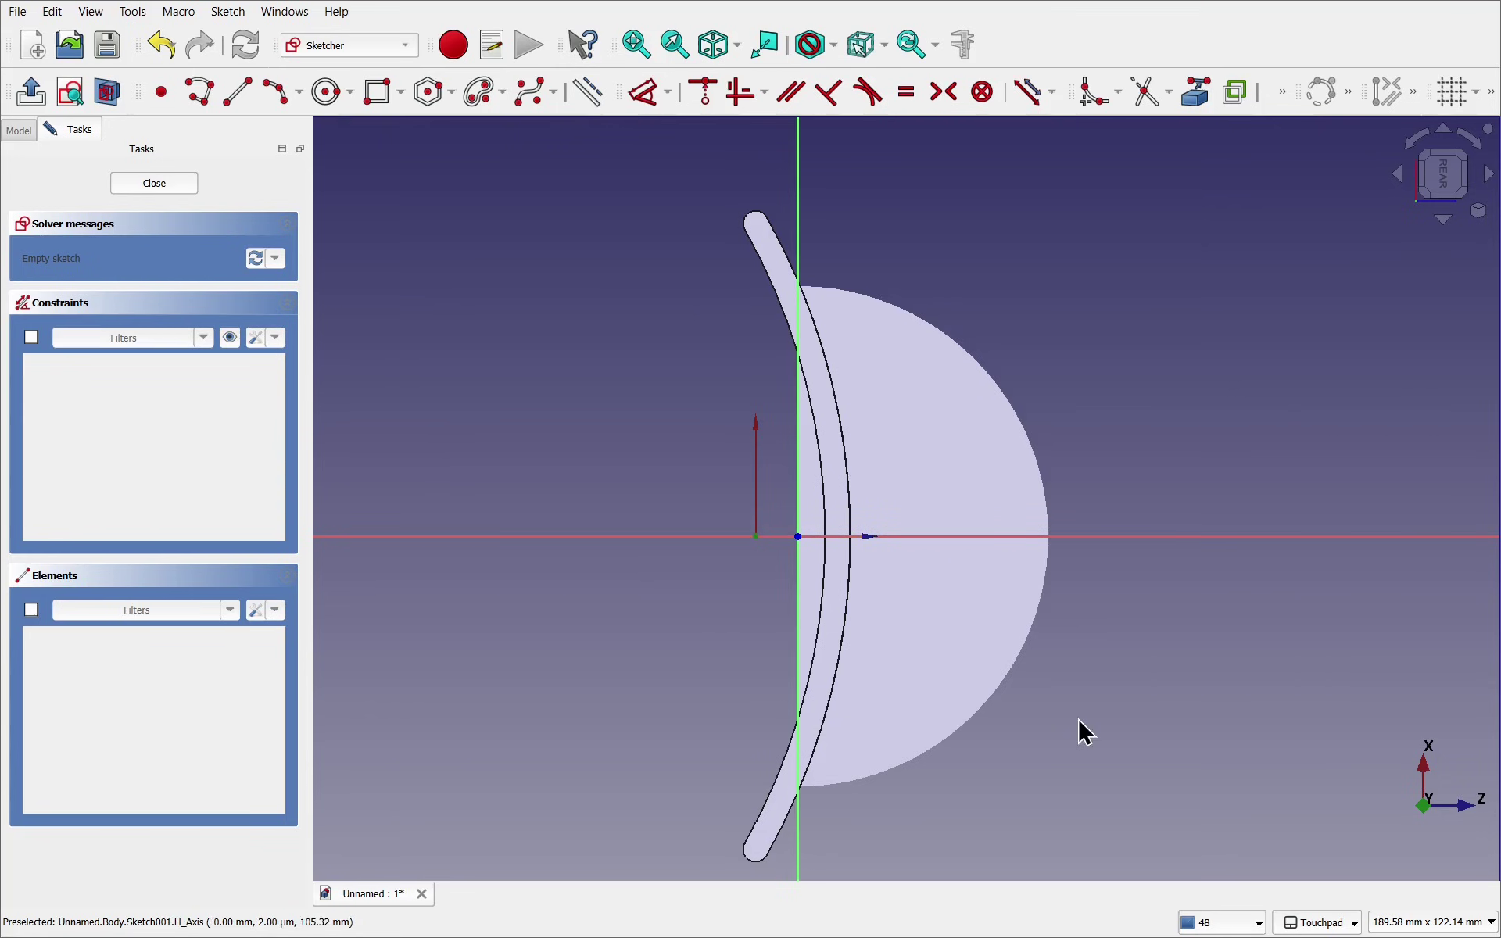
pyautogui.moveTo(1085, 732)
pyautogui.keyDown('shift'); pyautogui.mouseDown()
pyautogui.moveTo(1129, 724)
pyautogui.moveTo(1079, 730)
pyautogui.moveTo(1079, 696)
pyautogui.mouseUp(); pyautogui.keyUp('shift')
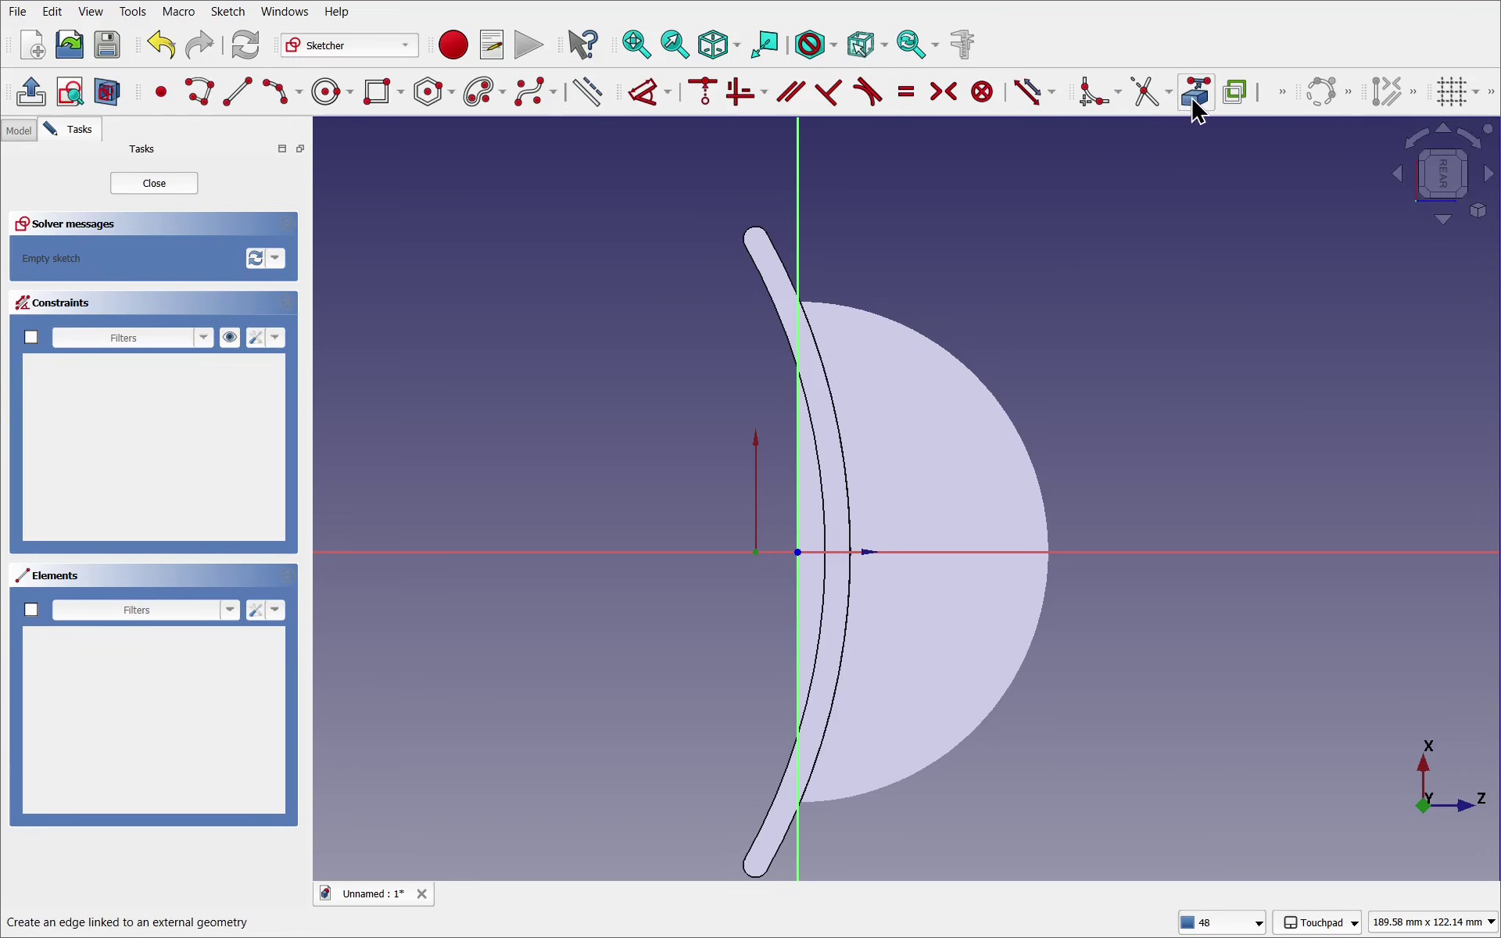
# Project the sphere's curved edge into Sketch001 as external geometry and frame the whole arc
pyautogui.rightClick(552, 298)
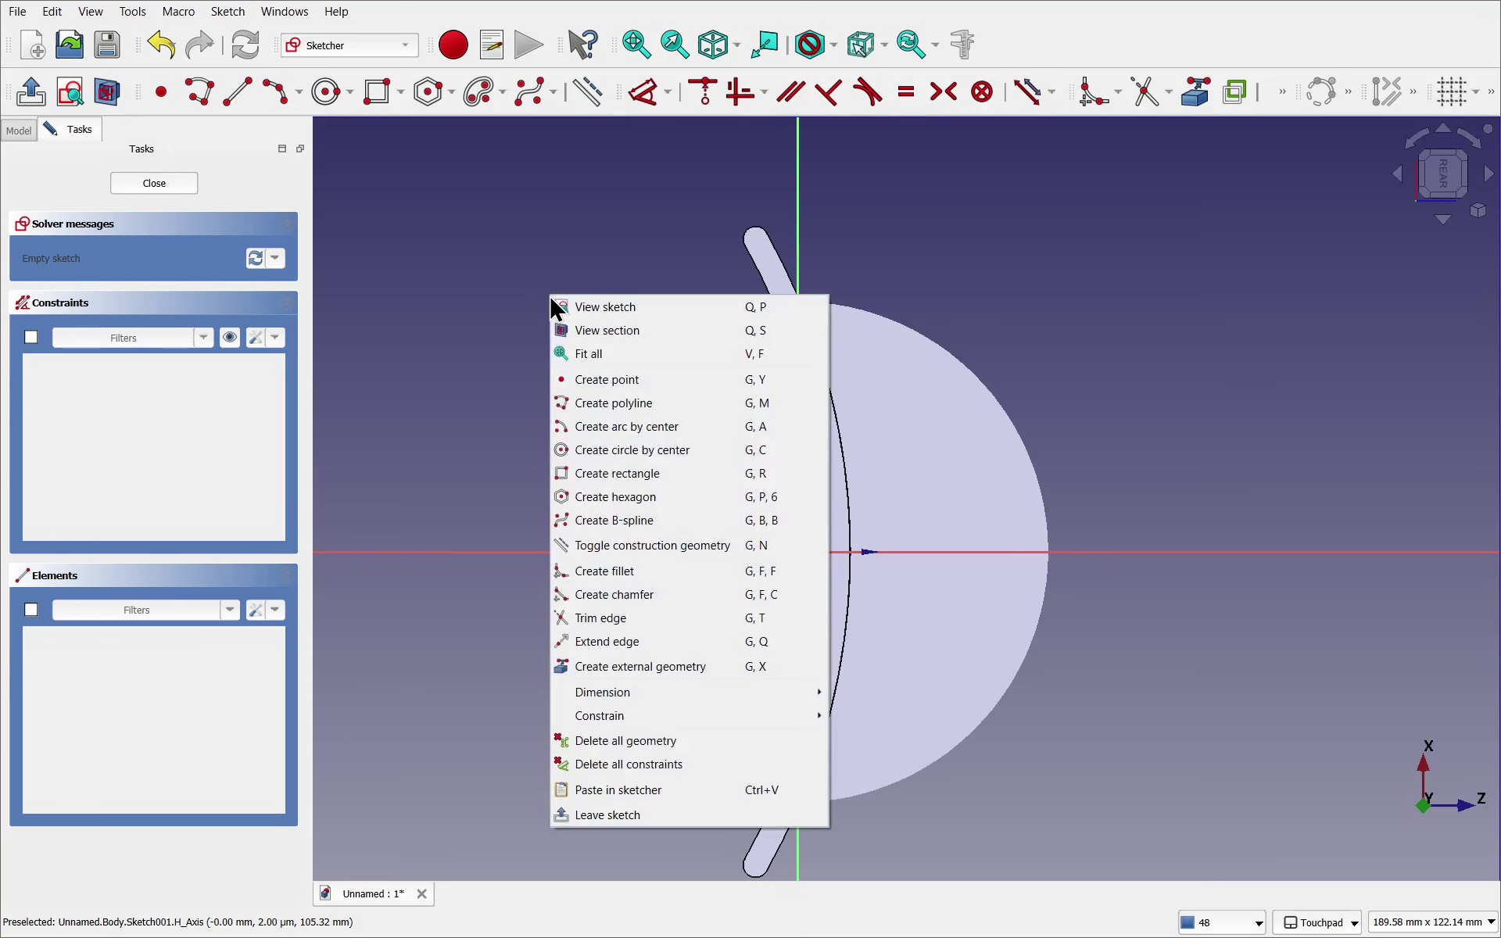
pyautogui.click(640, 674)
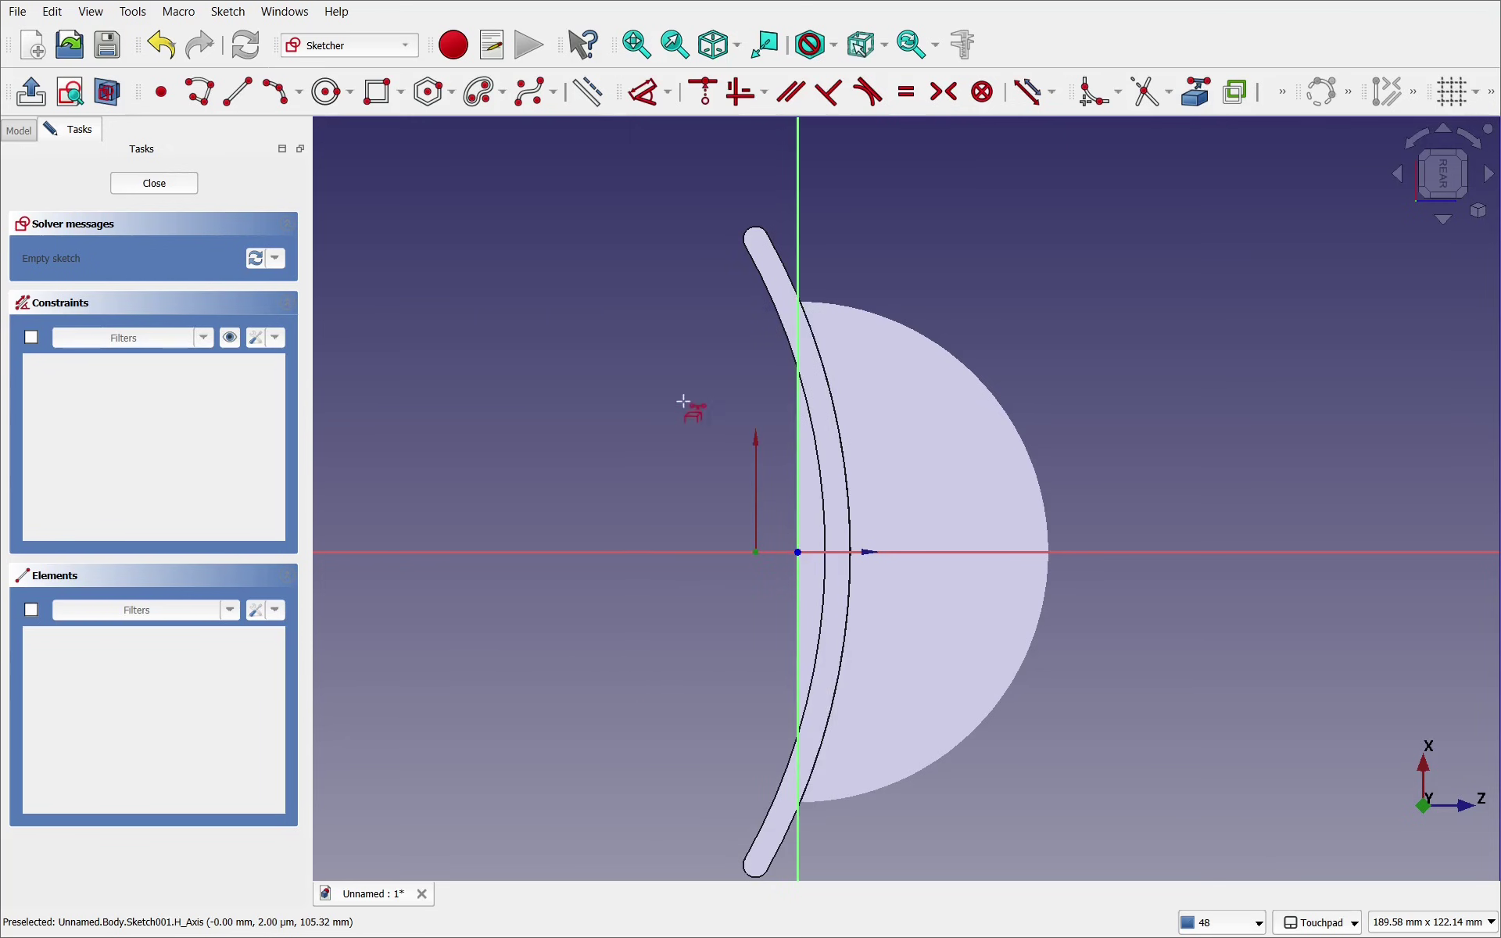
pyautogui.scroll(-1, 674, 332)
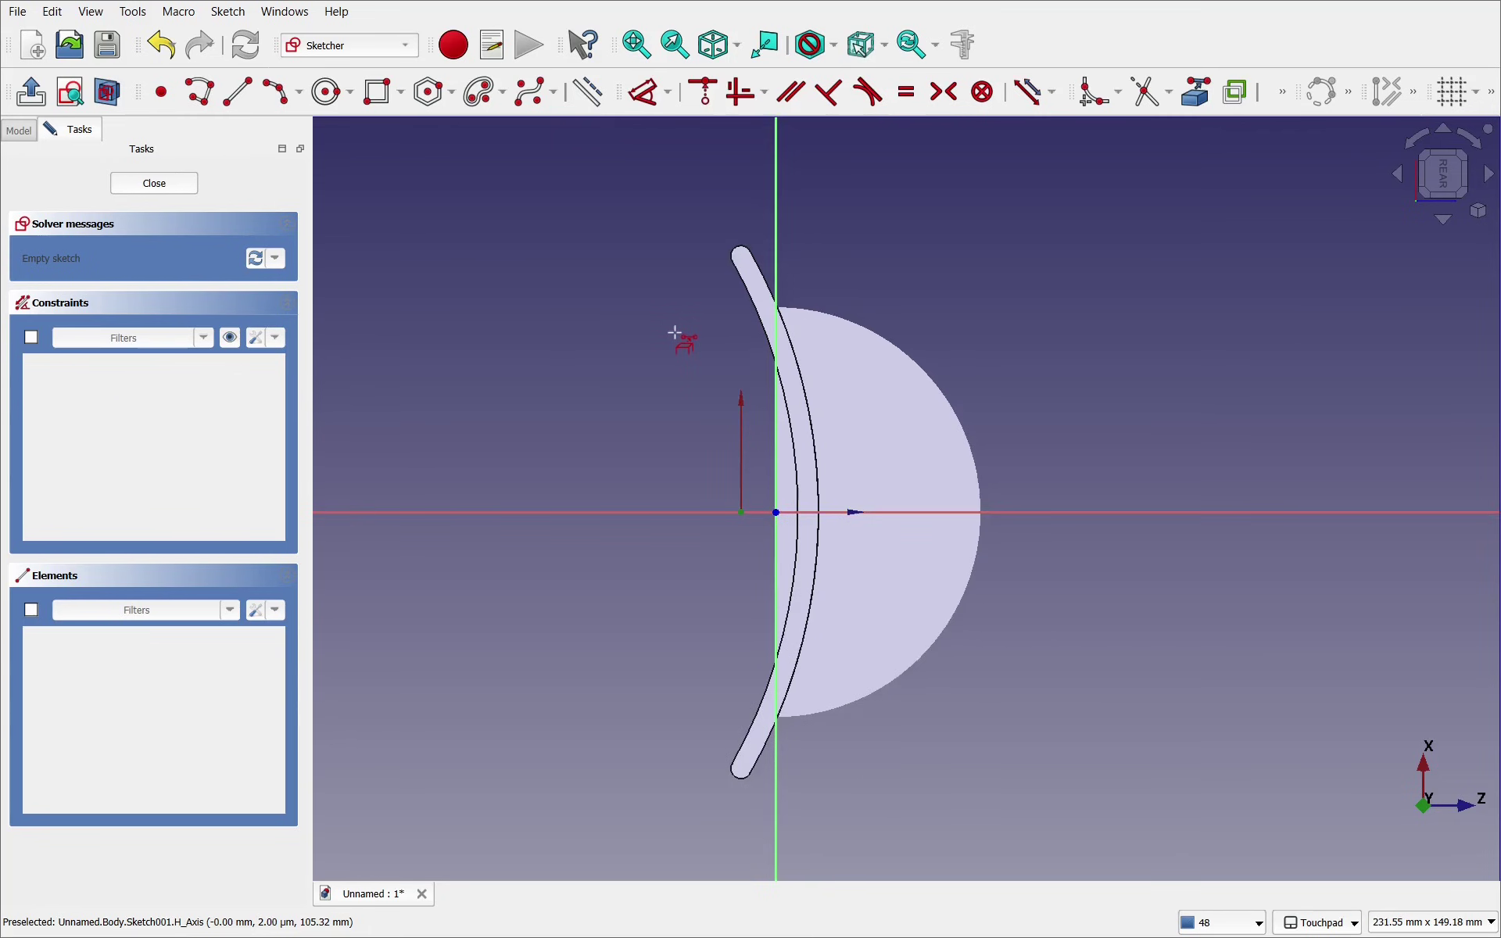
pyautogui.scroll(5, 674, 332)
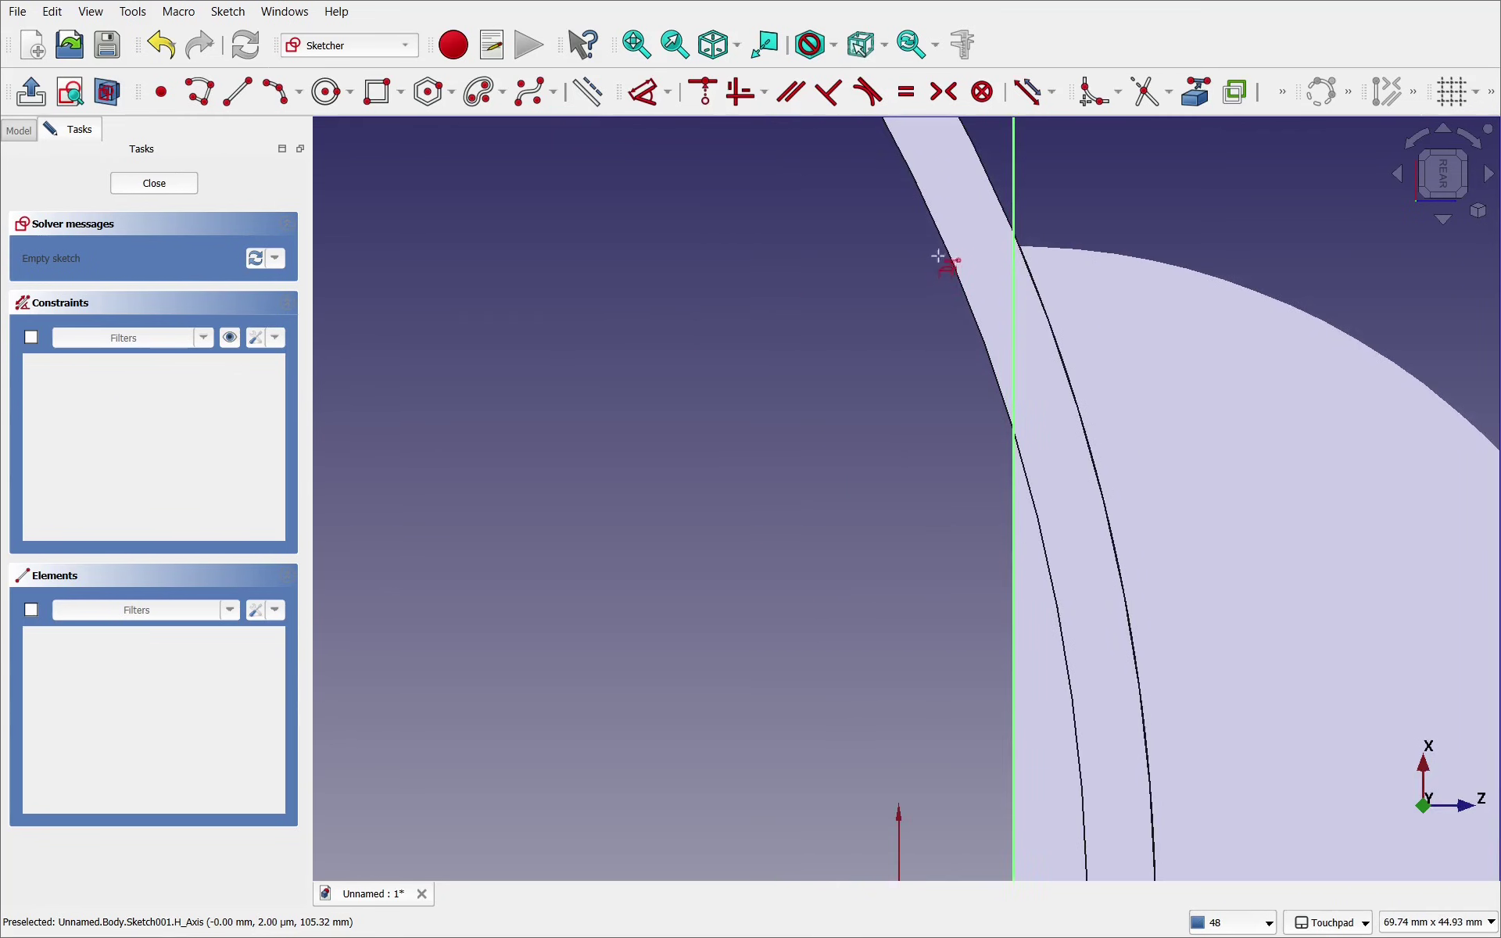
pyautogui.click(940, 255)
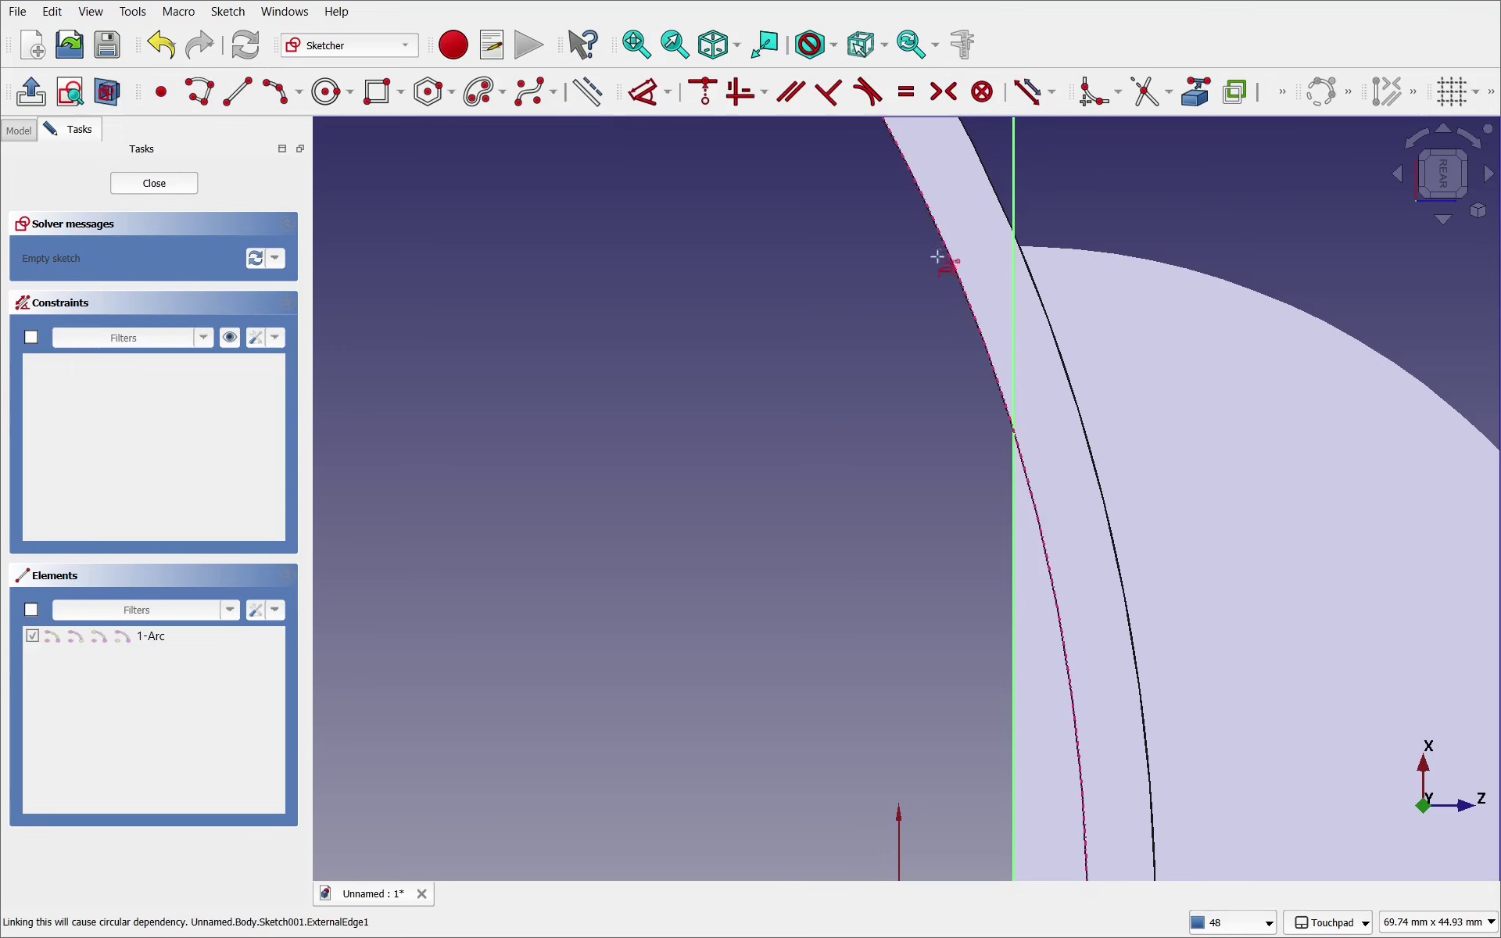
pyautogui.scroll(-3, 741, 412)
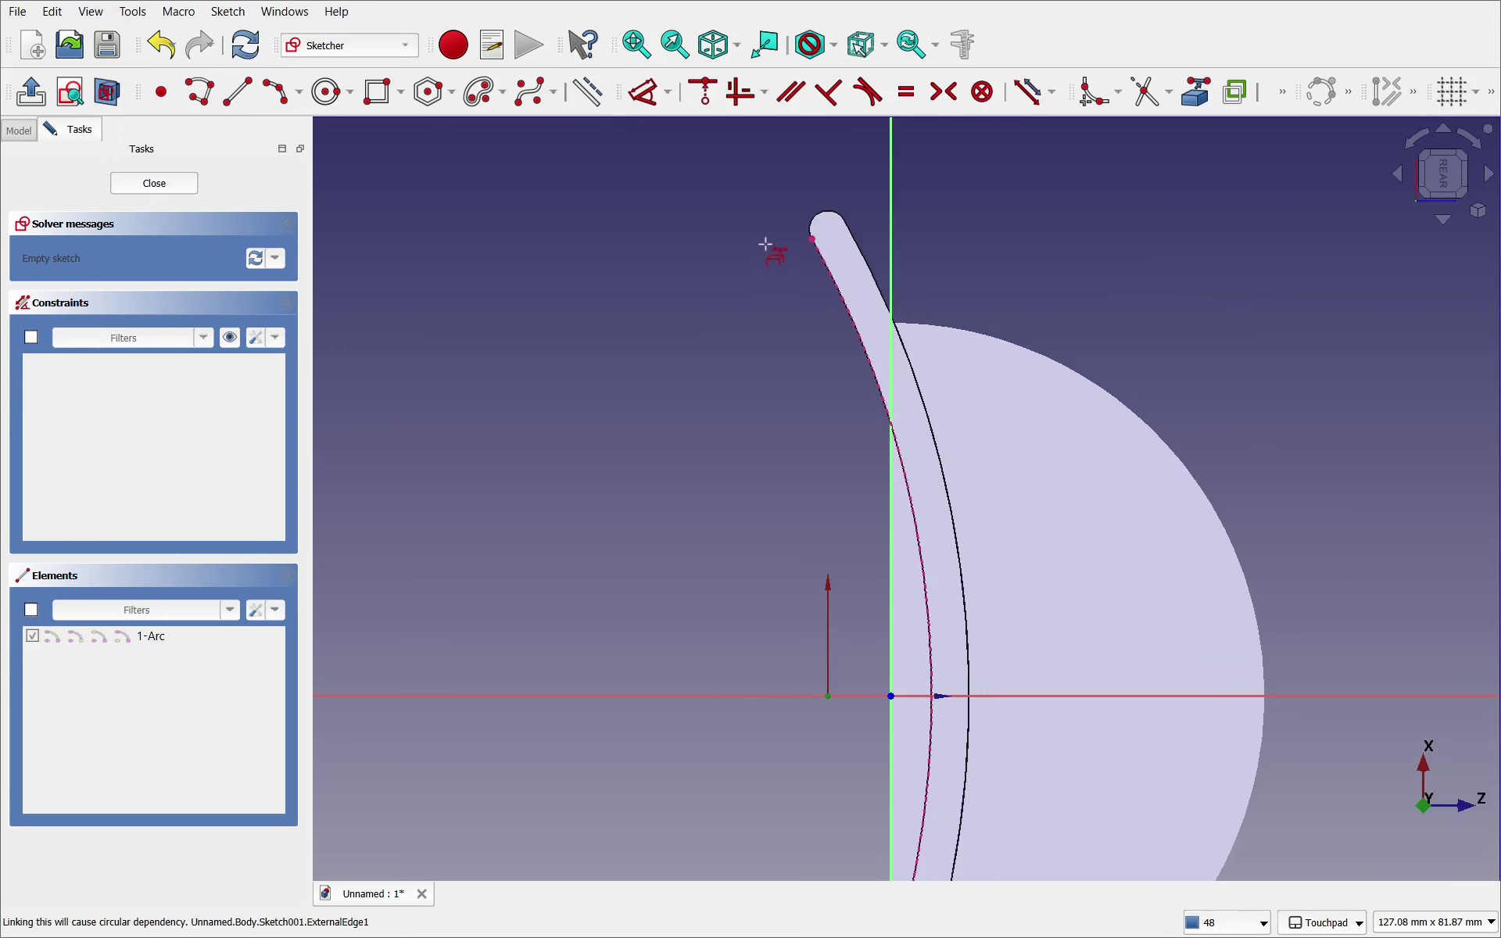
pyautogui.moveTo(774, 354)
pyautogui.mouseDown(button='middle')
pyautogui.moveTo(763, 275)
pyautogui.moveTo(781, 187)
pyautogui.moveTo(805, 345)
pyautogui.mouseUp(button='middle')
pyautogui.moveTo(794, 680)
pyautogui.mouseDown(button='middle')
pyautogui.moveTo(844, 667)
pyautogui.moveTo(834, 456)
pyautogui.mouseUp(button='middle')
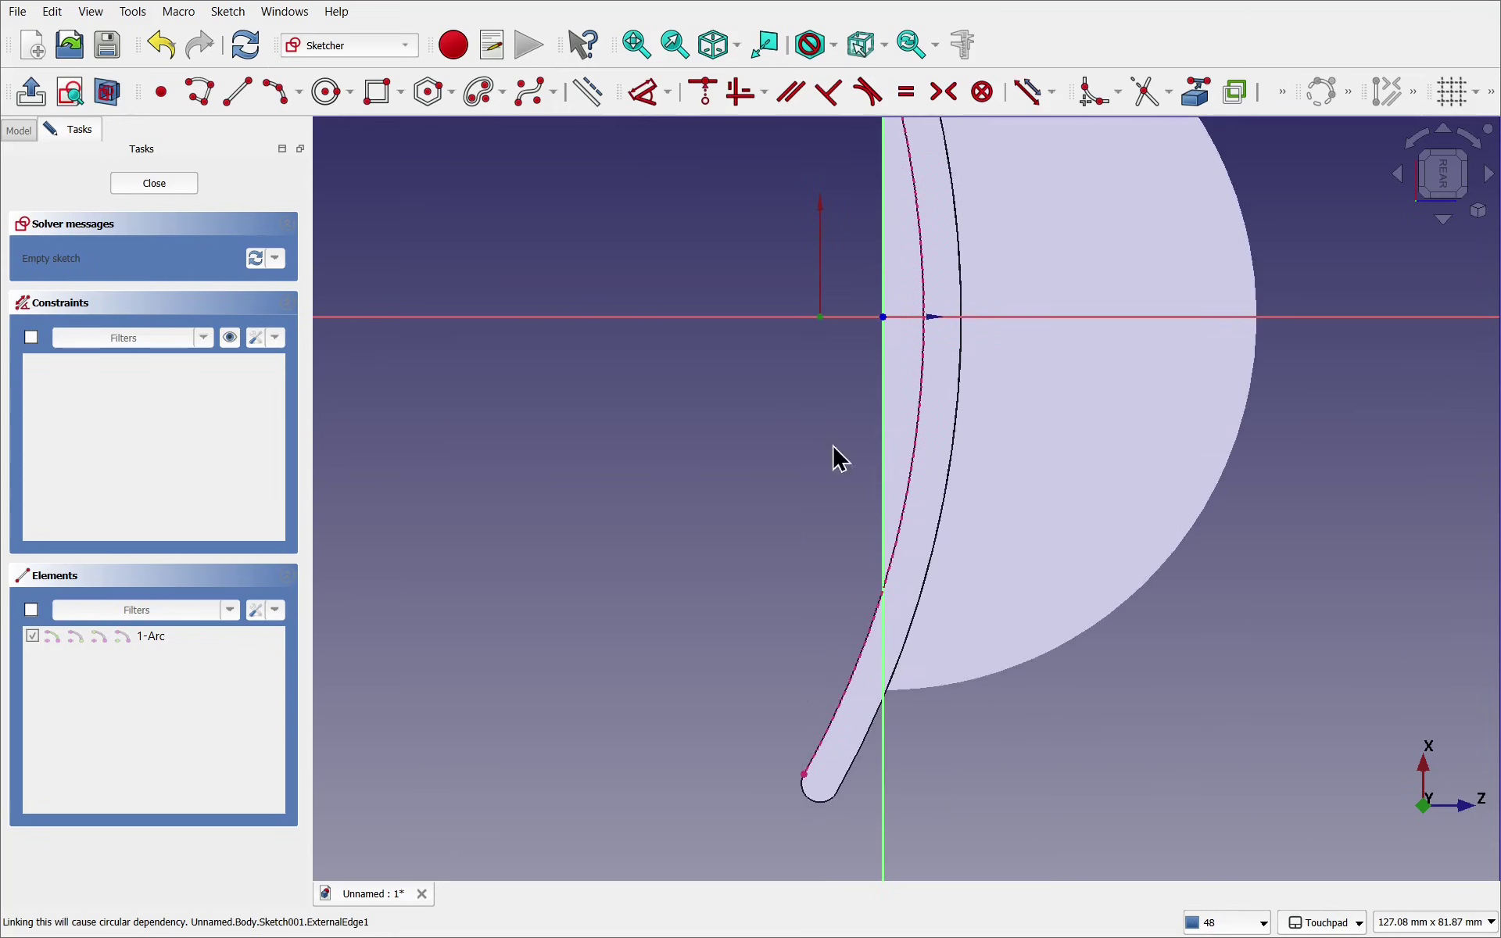
pyautogui.moveTo(813, 542)
pyautogui.mouseDown(button='middle')
pyautogui.moveTo(828, 667)
pyautogui.moveTo(809, 612)
pyautogui.mouseUp(button='middle')
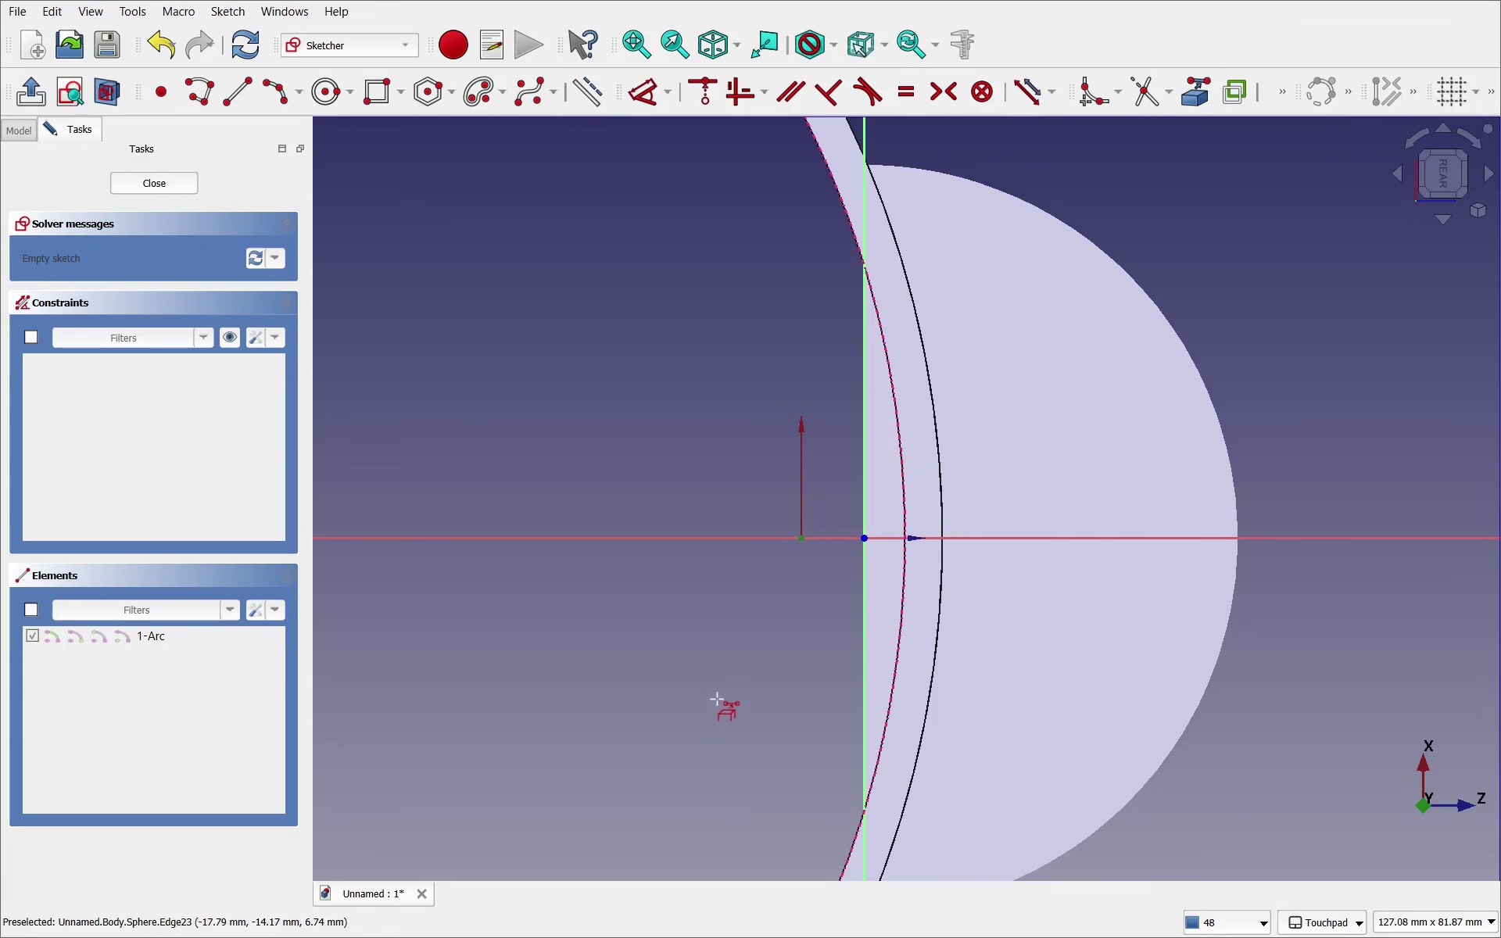
pyautogui.scroll(-5, 717, 698)
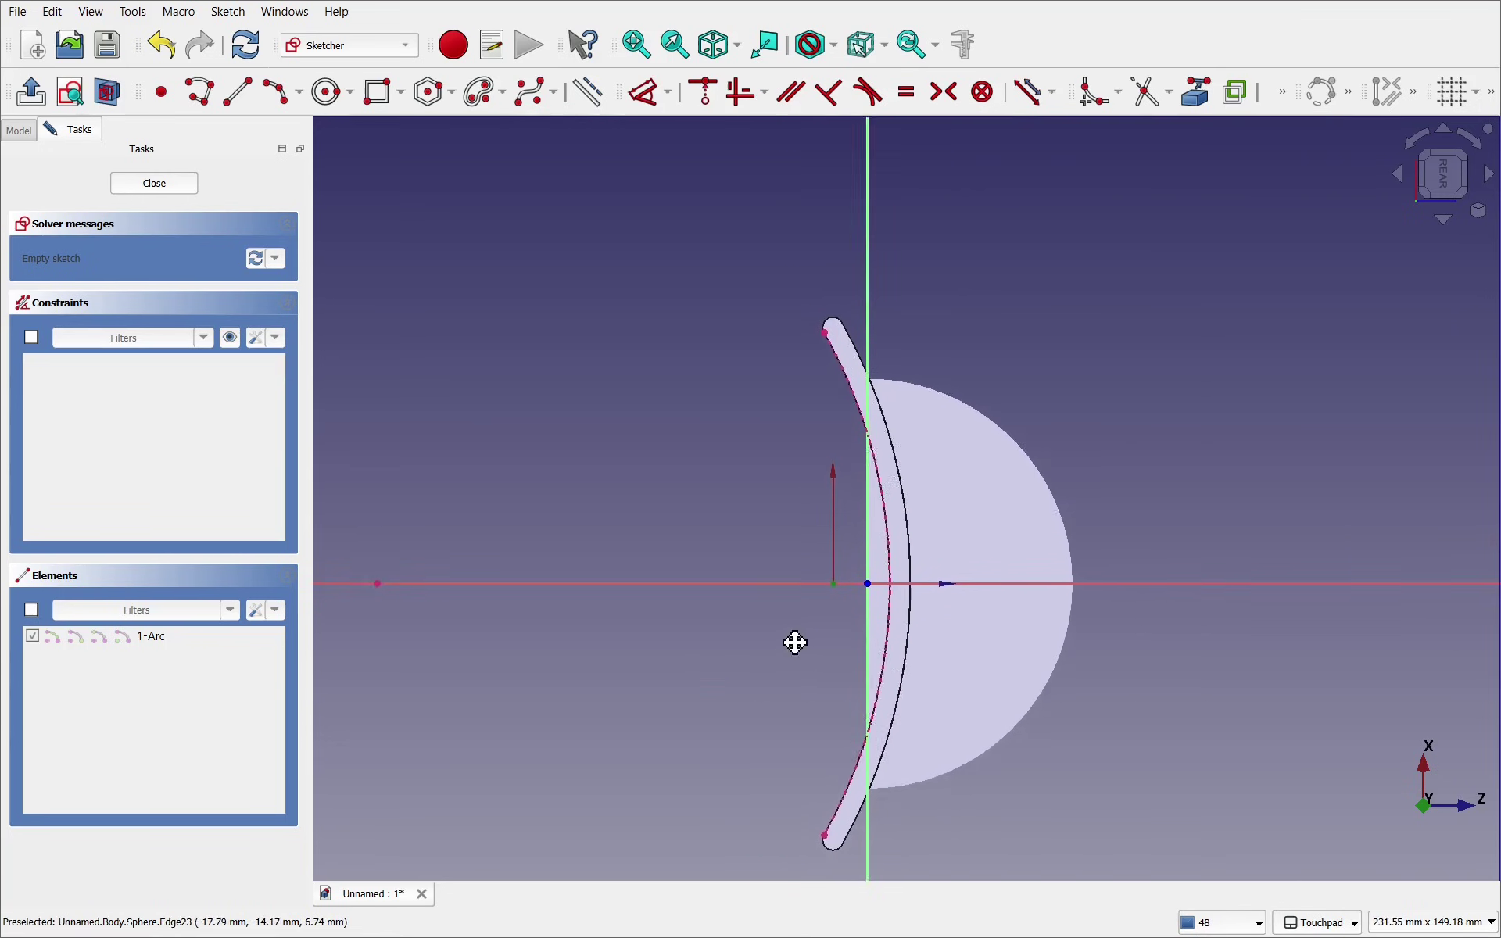
pyautogui.moveTo(795, 642); pyautogui.dragTo(907, 653, button='middle')
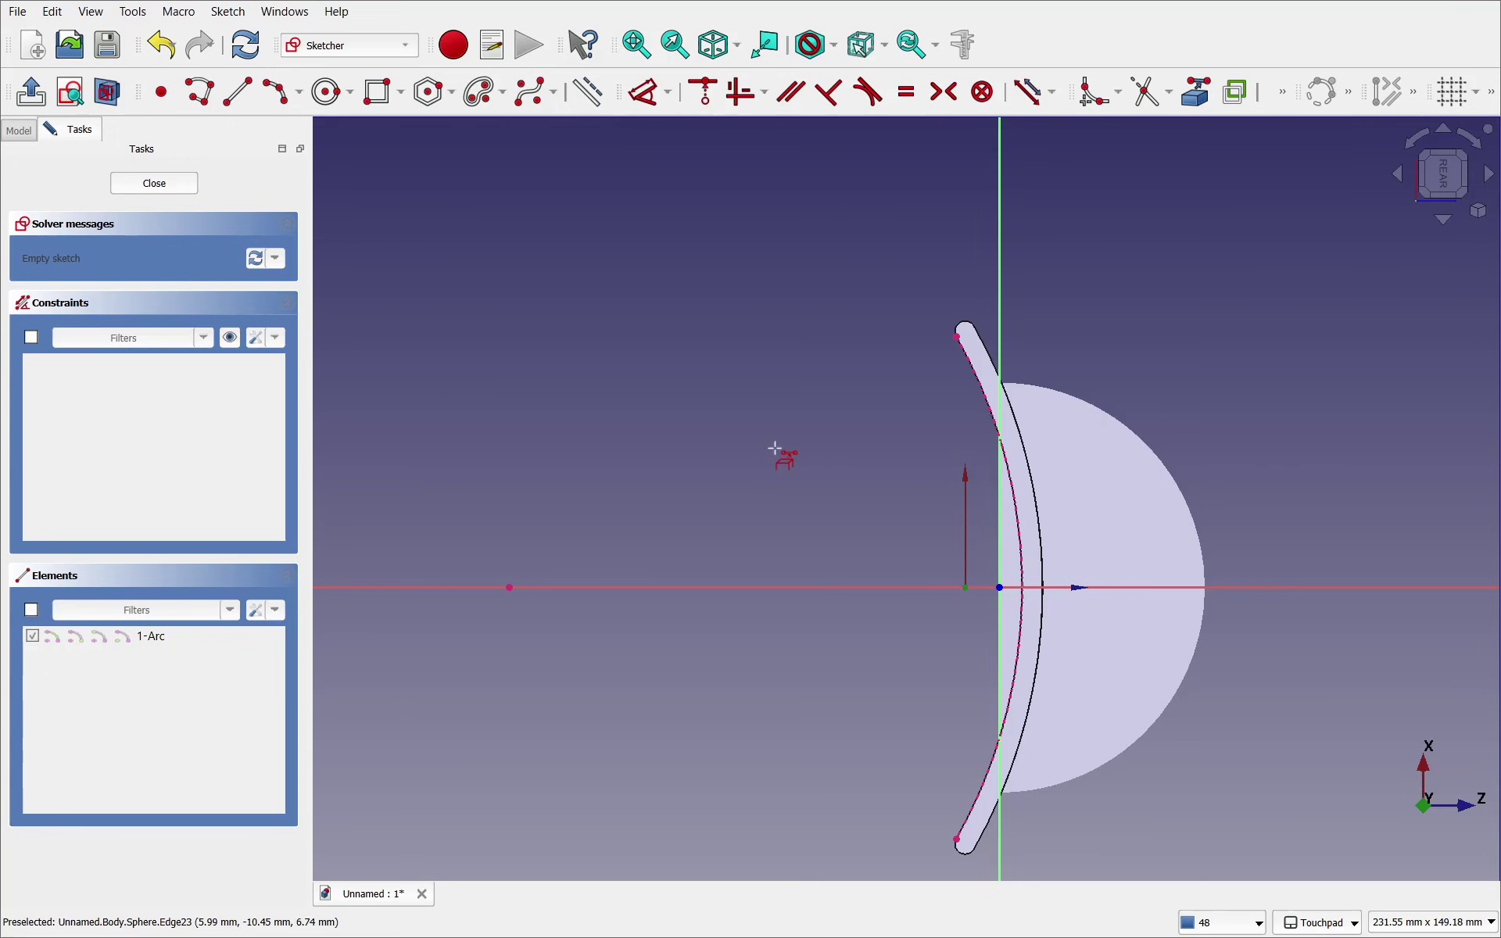
# Draw a vertical line from the projected arc's upper endpoint to its lower endpoint
pyautogui.click(238, 93)
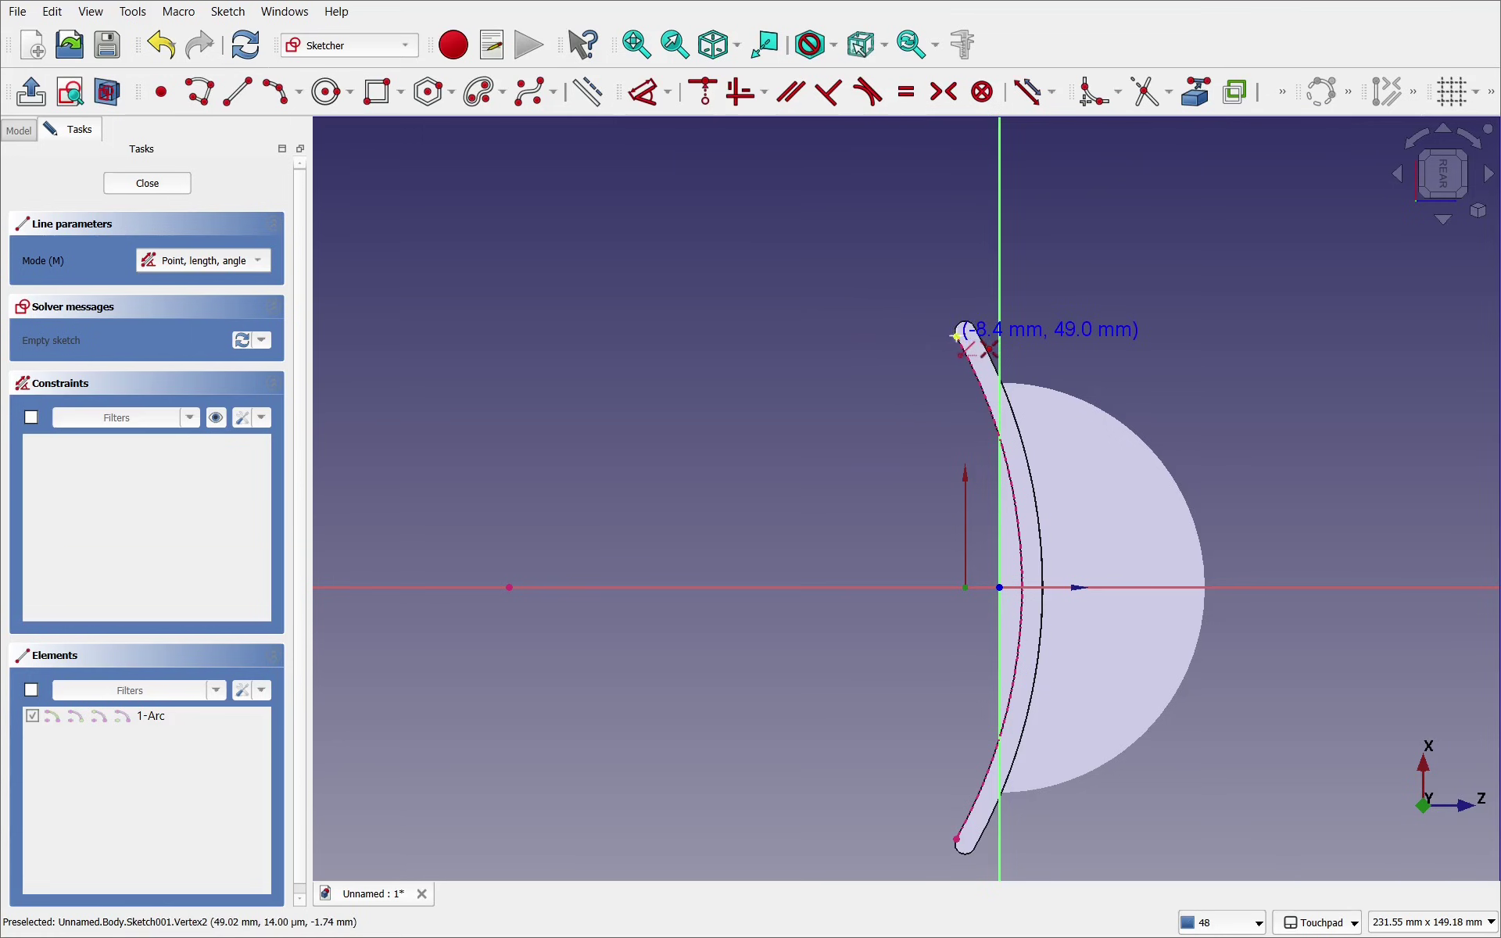
pyautogui.click(956, 336)
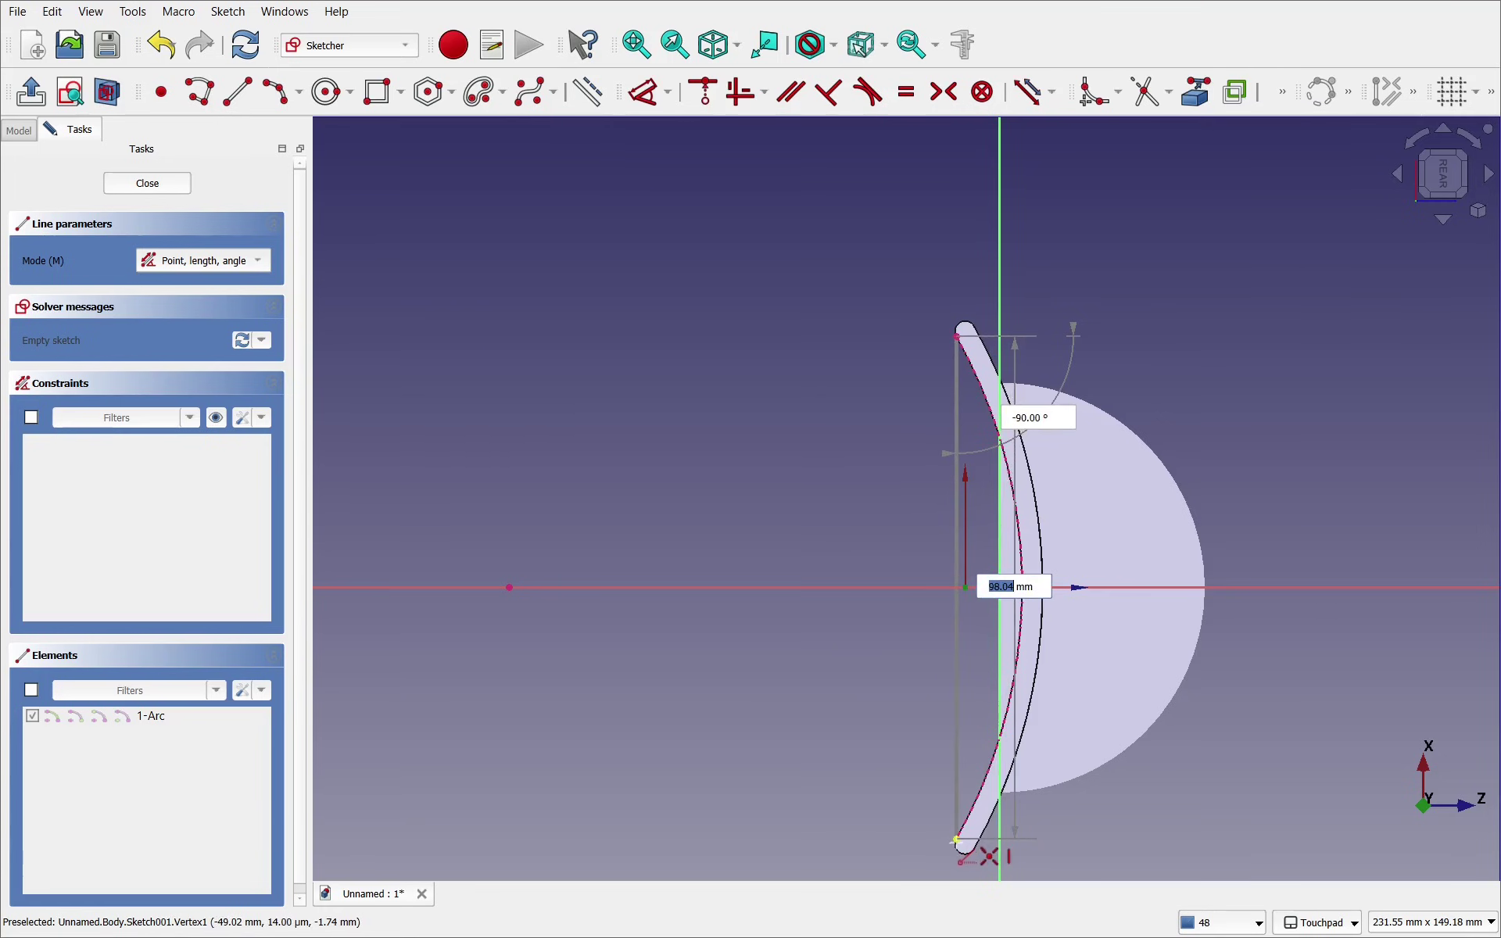
pyautogui.click(955, 840)
pyautogui.moveTo(848, 623); pyautogui.dragTo(774, 586, button='middle')
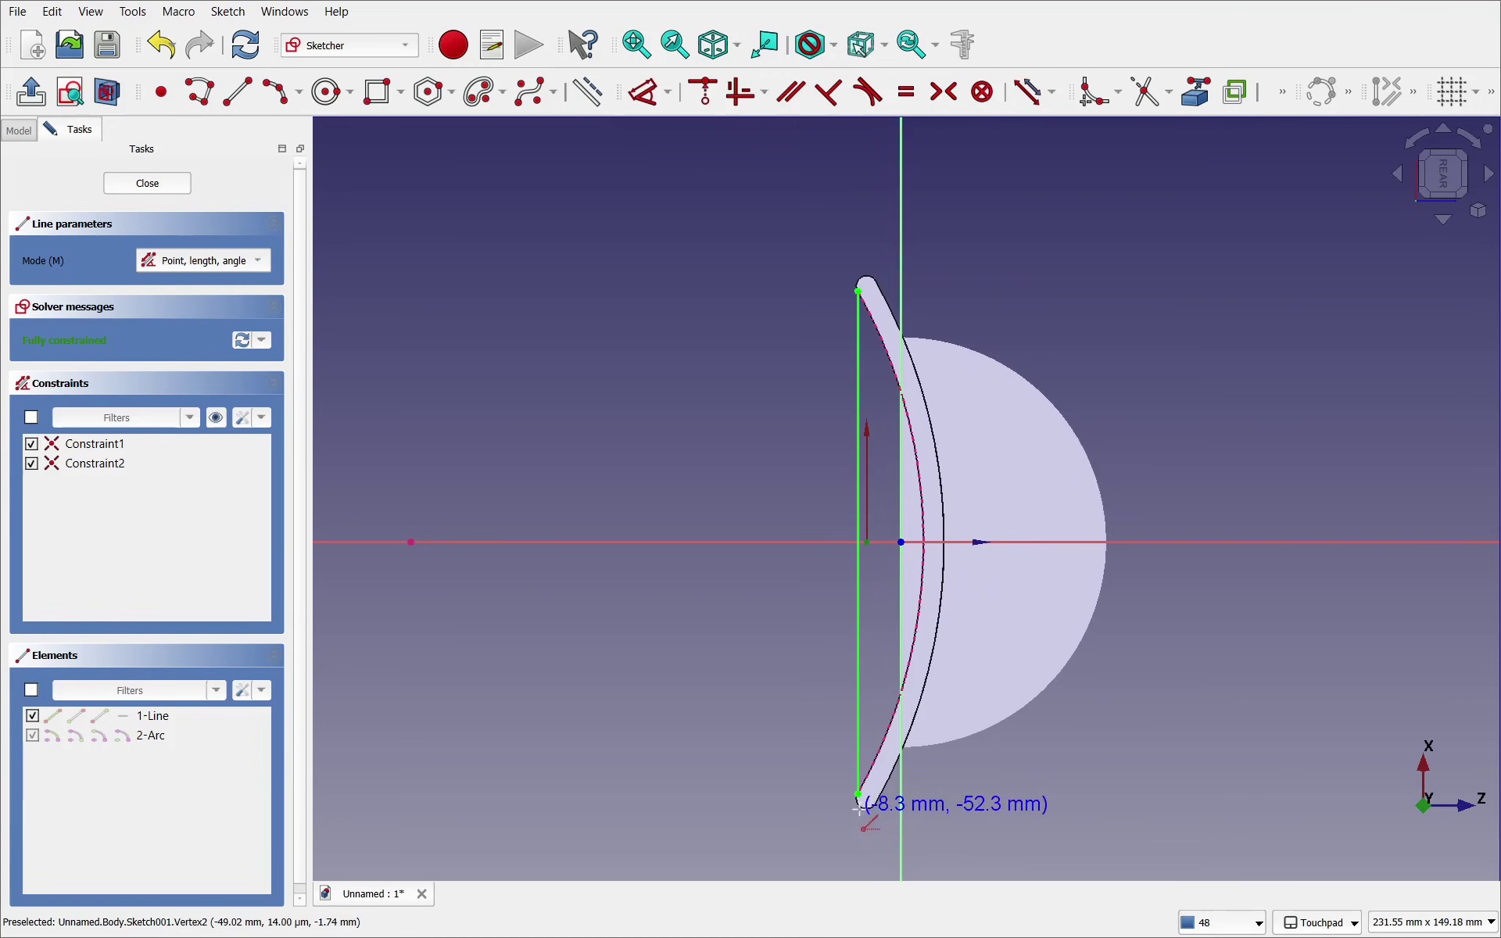
pyautogui.scroll(3, 887, 584)
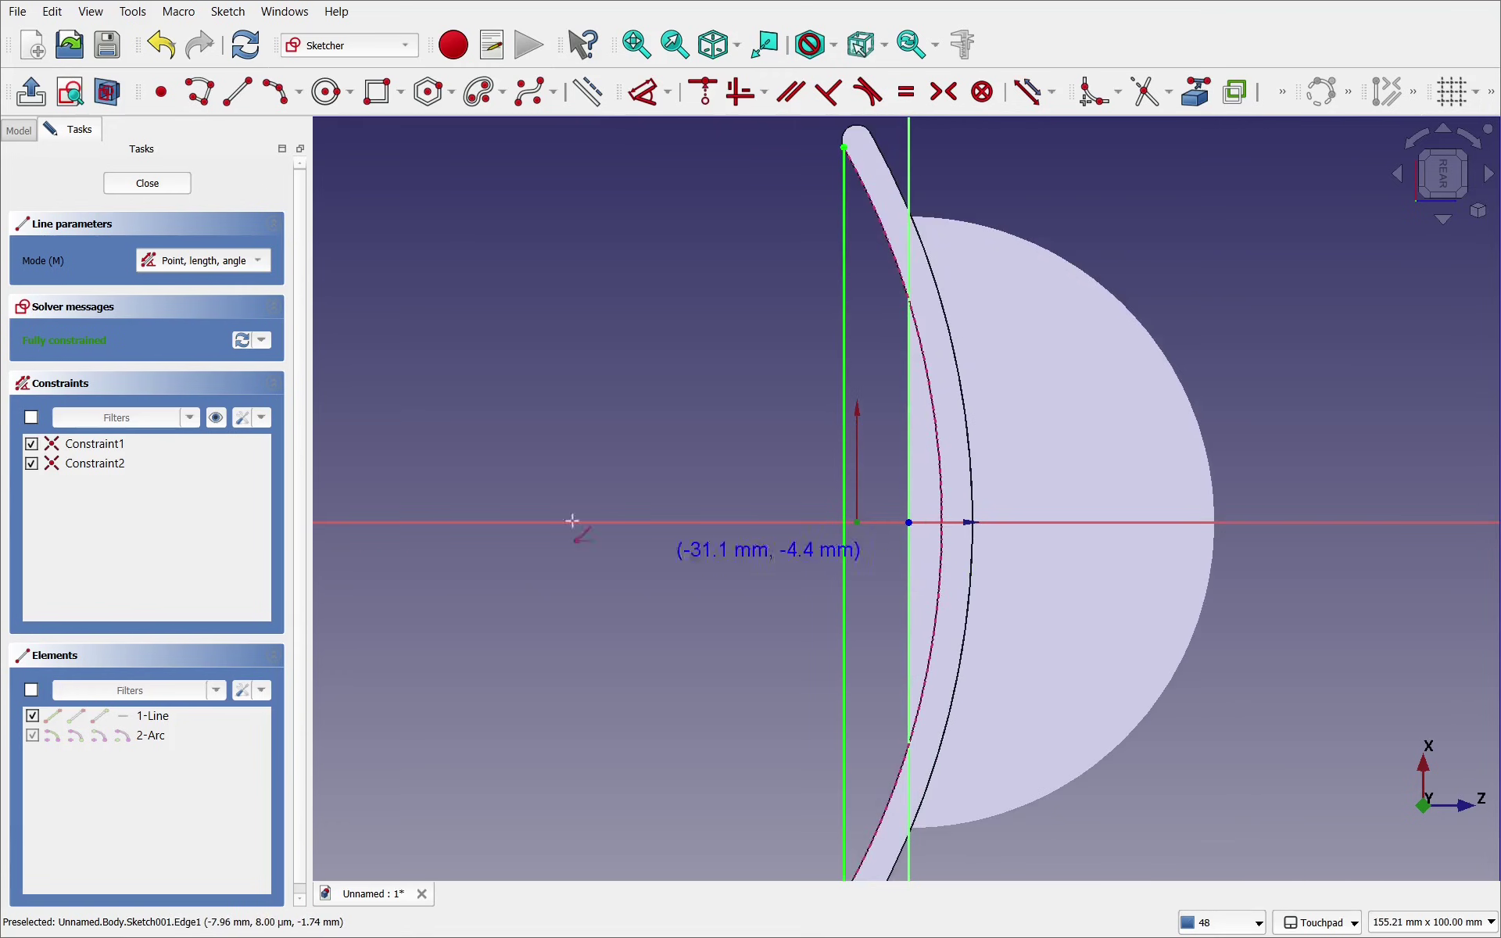
# Draw a three-point arc from the line's top vertex to its bottom vertex
pyautogui.click(303, 91)
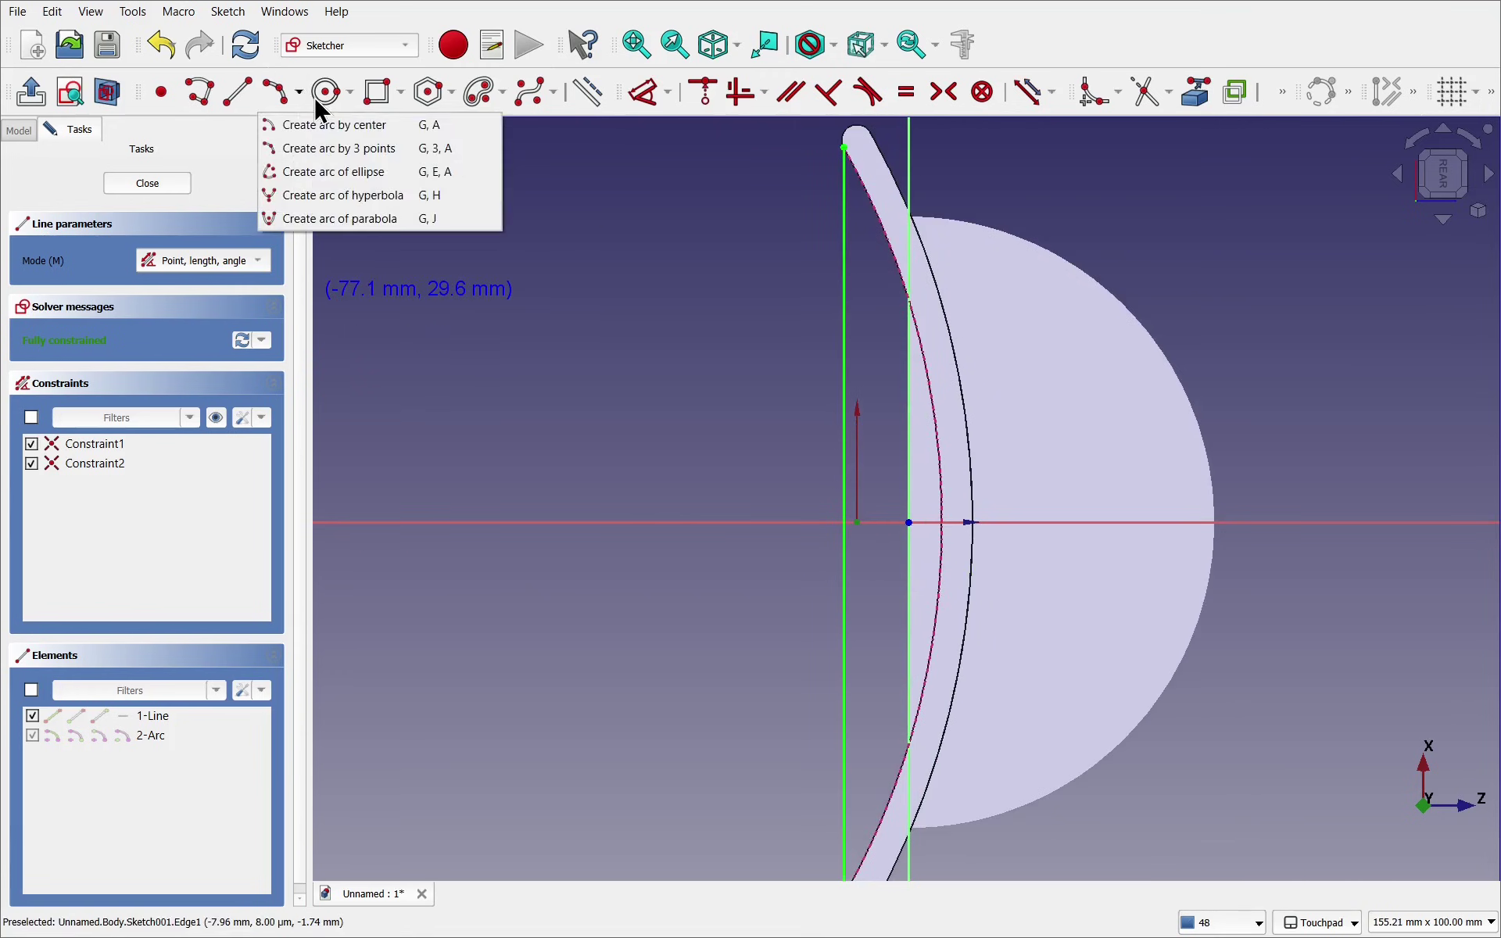
pyautogui.click(319, 150)
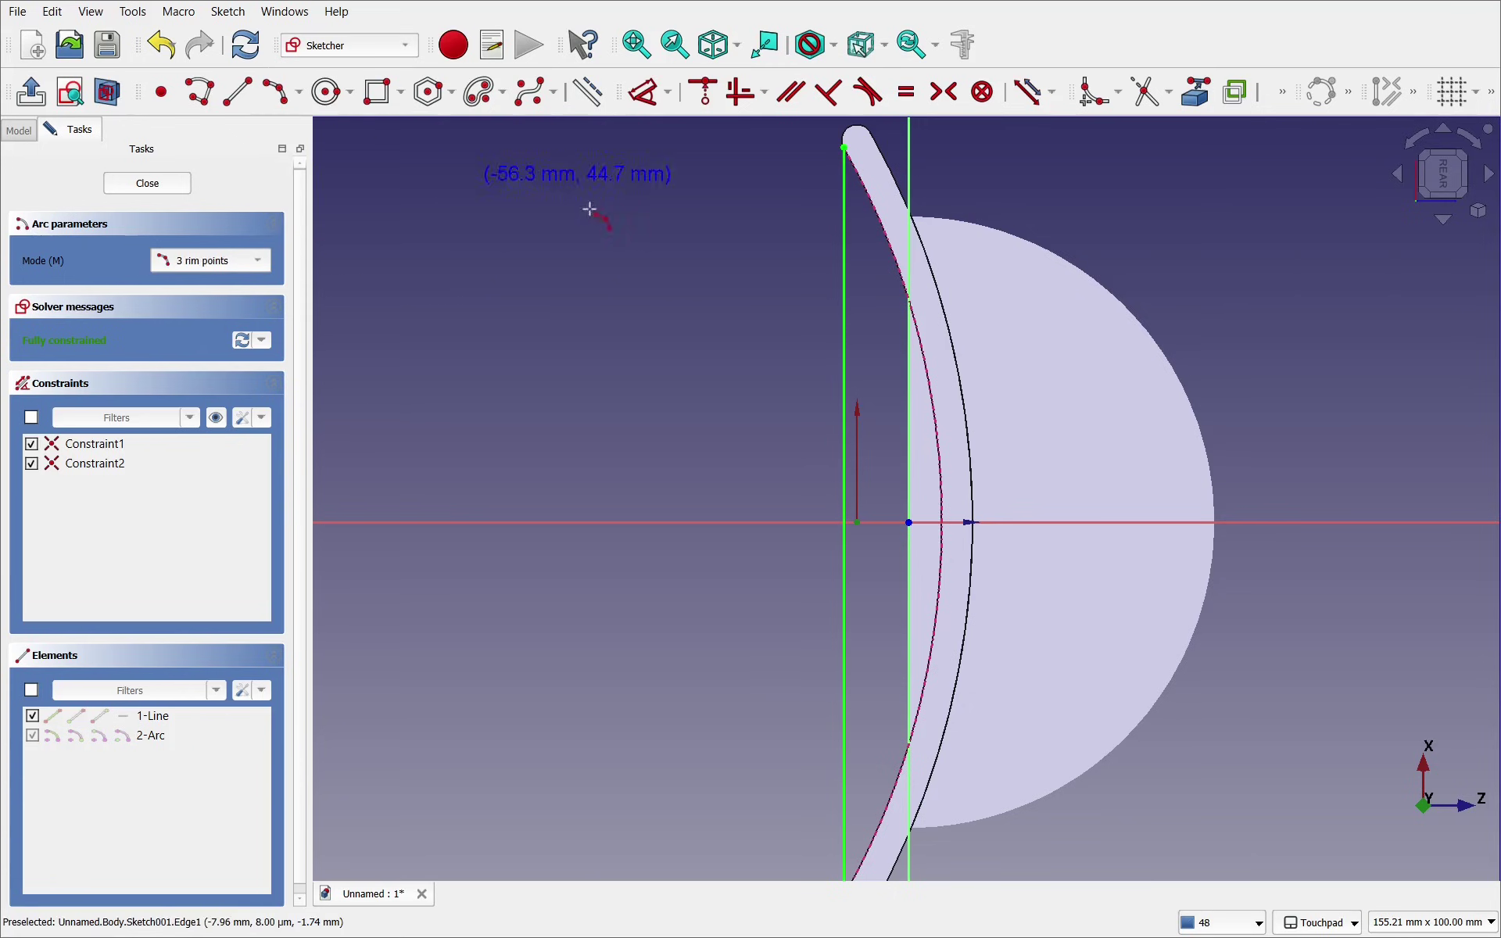
pyautogui.click(845, 146)
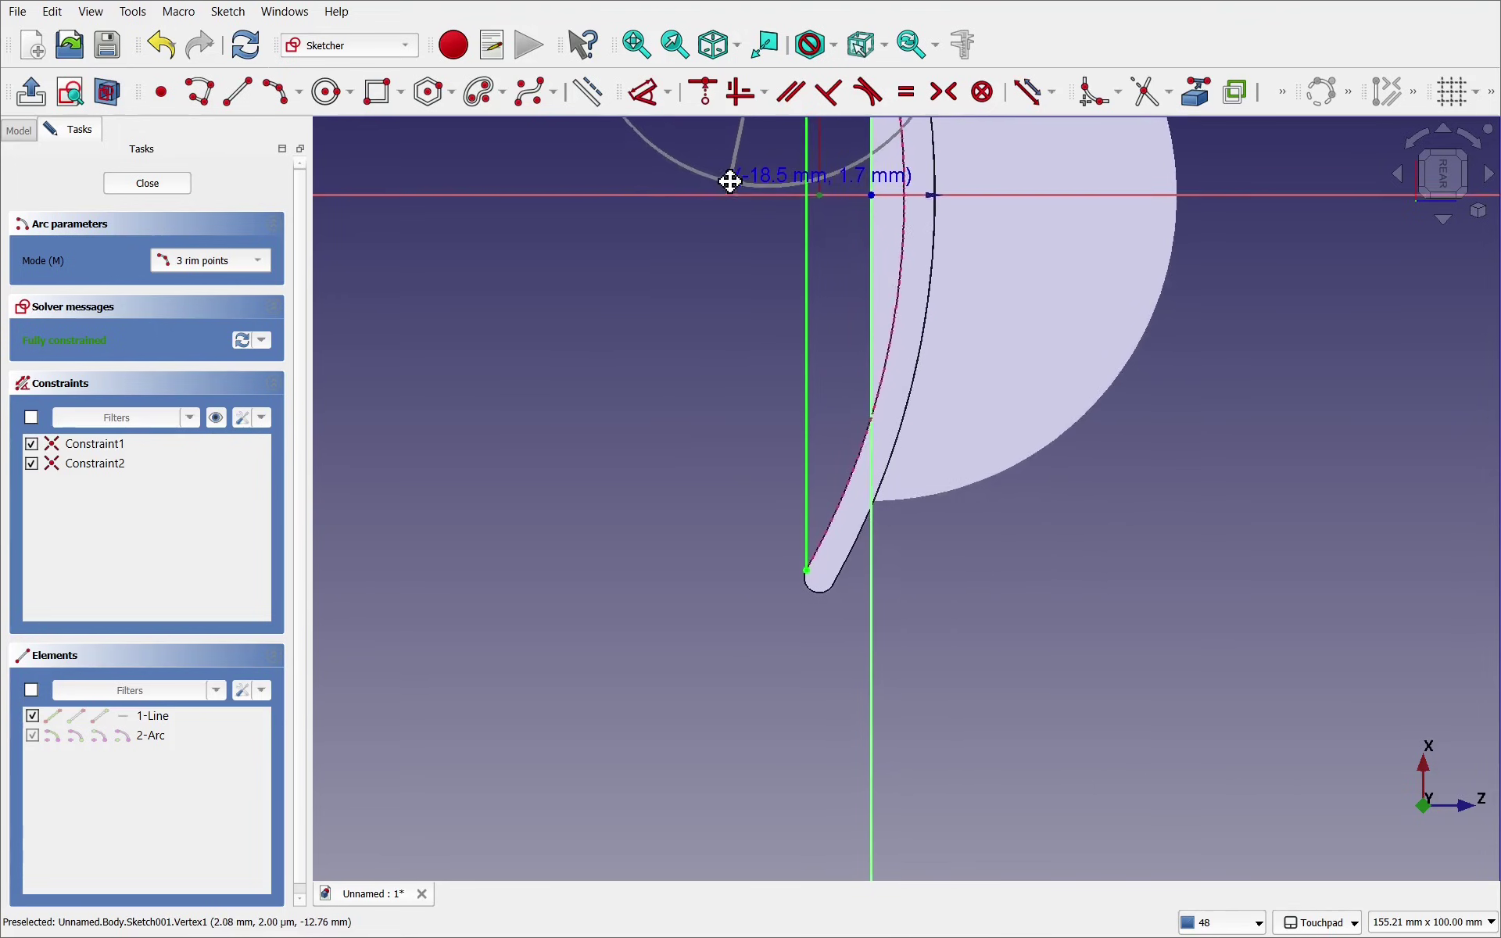
pyautogui.click(798, 582)
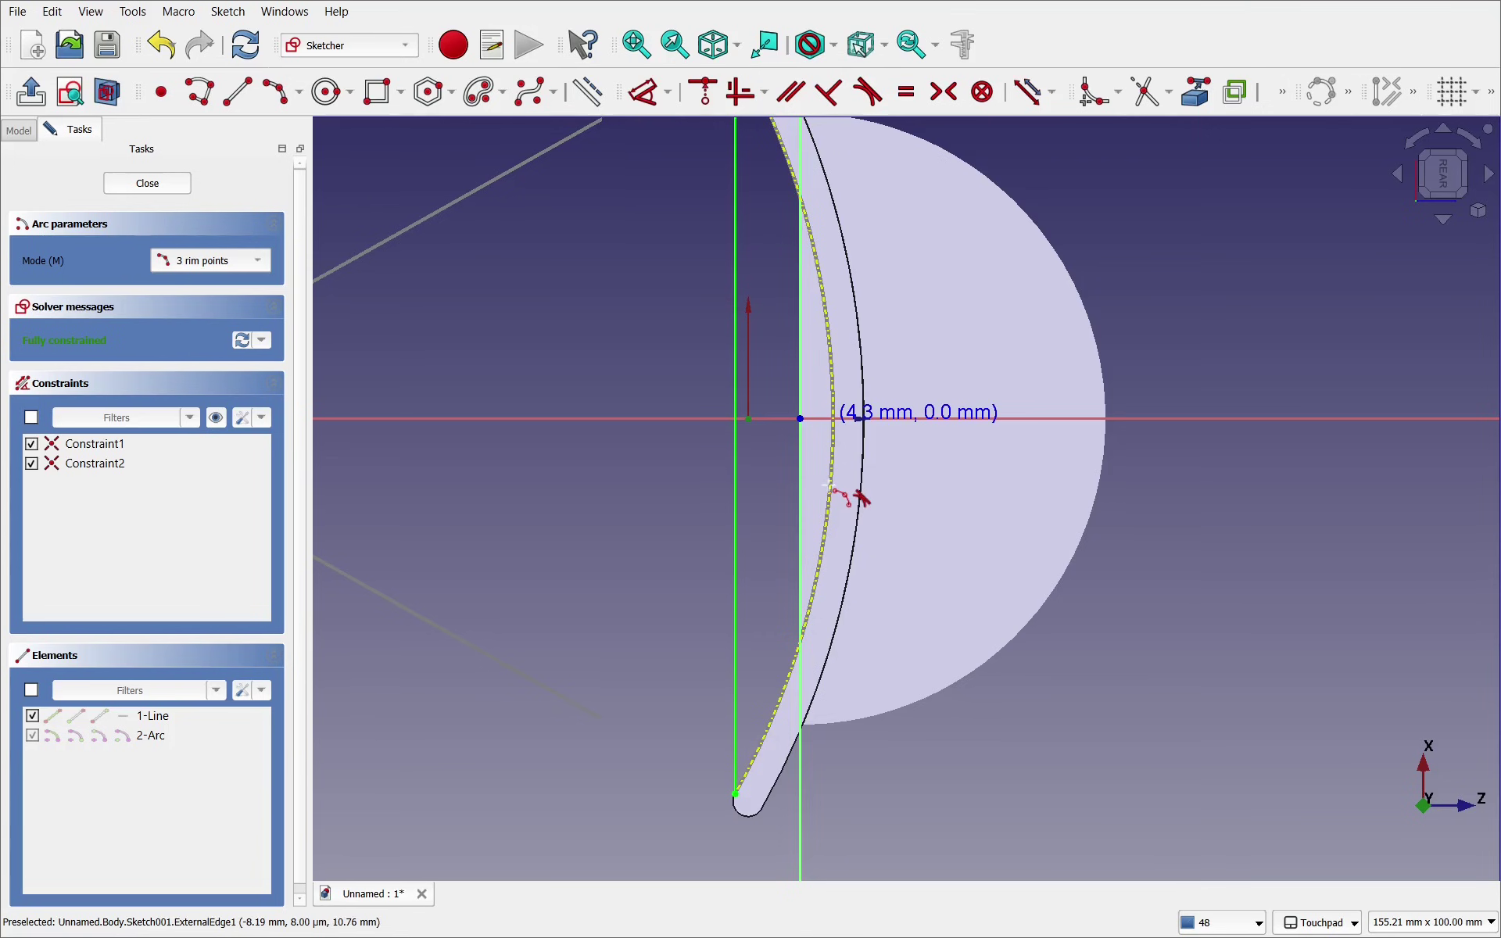
pyautogui.click(779, 502)
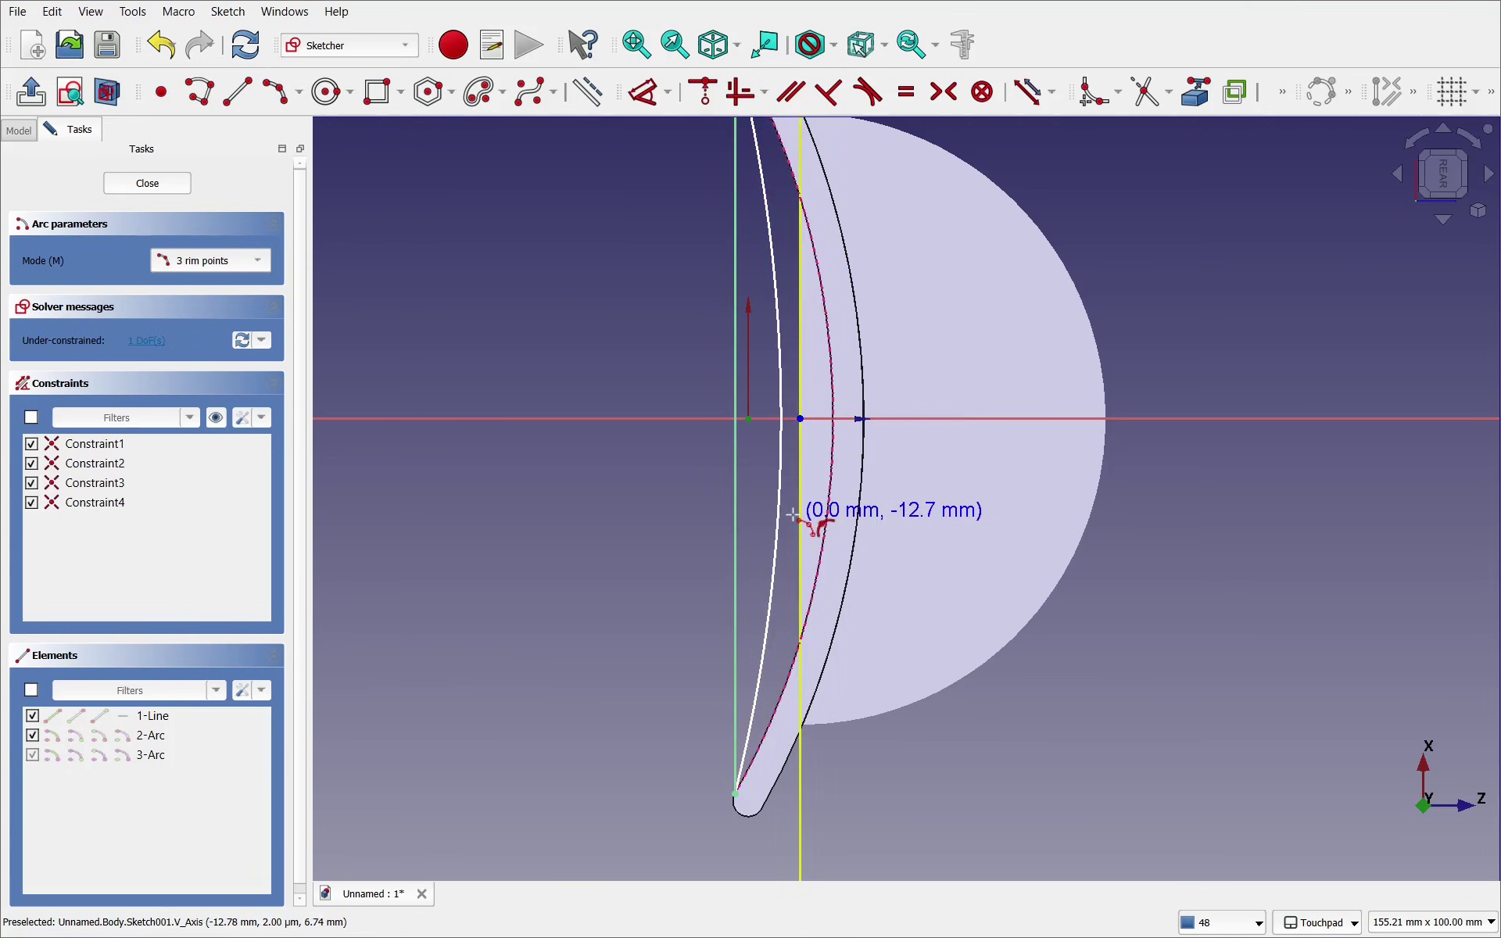
pyautogui.press('Escape')
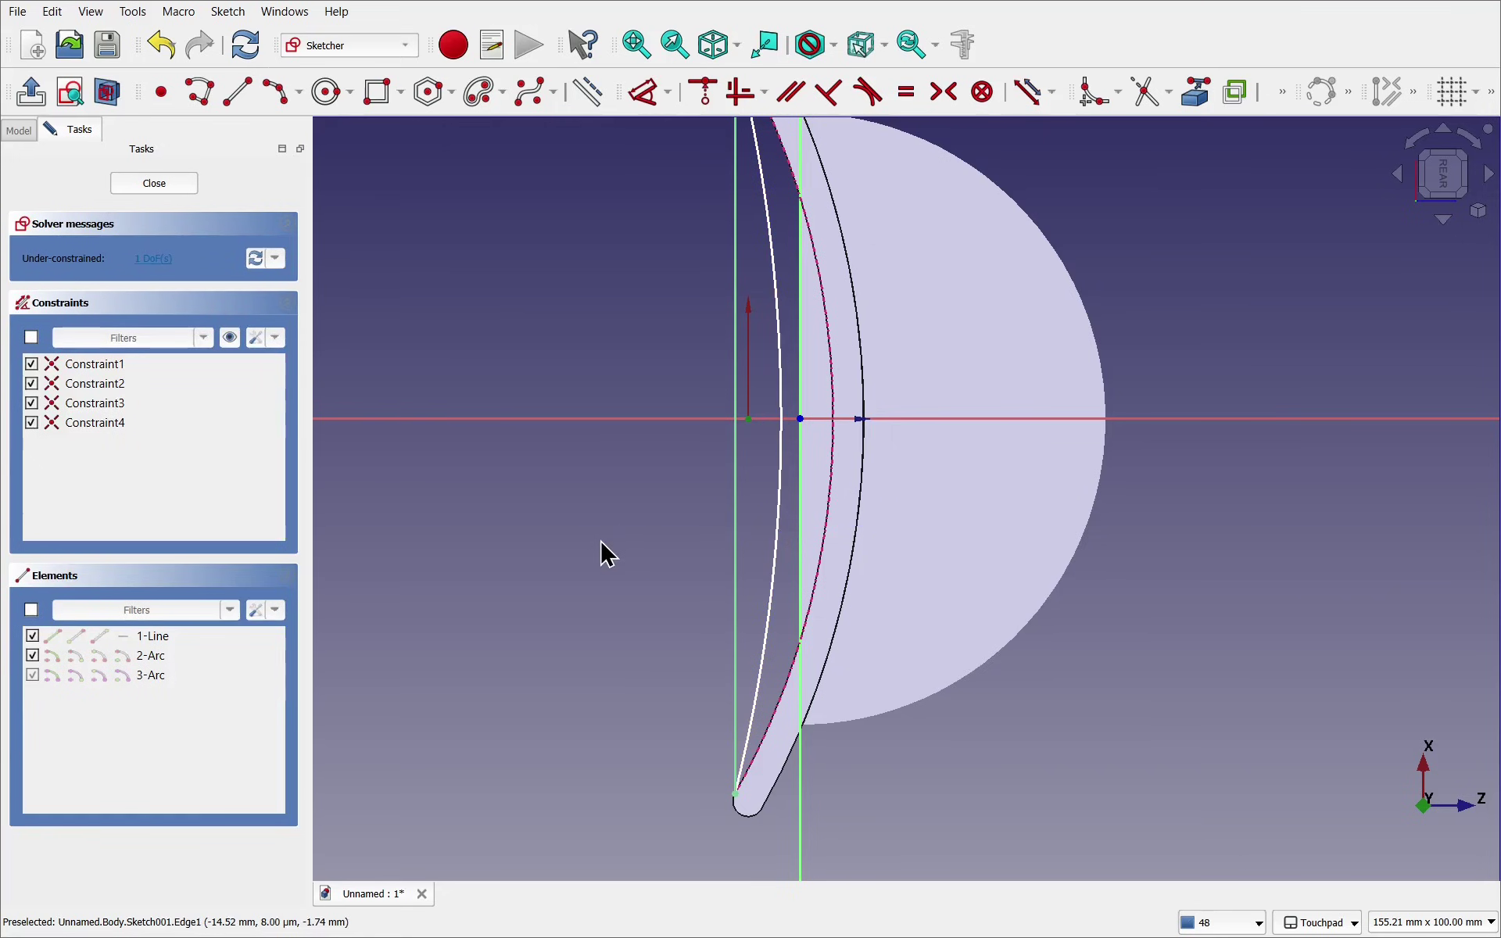
# Constrain the new arc equal to the projected sphere edge
pyautogui.click(907, 94)
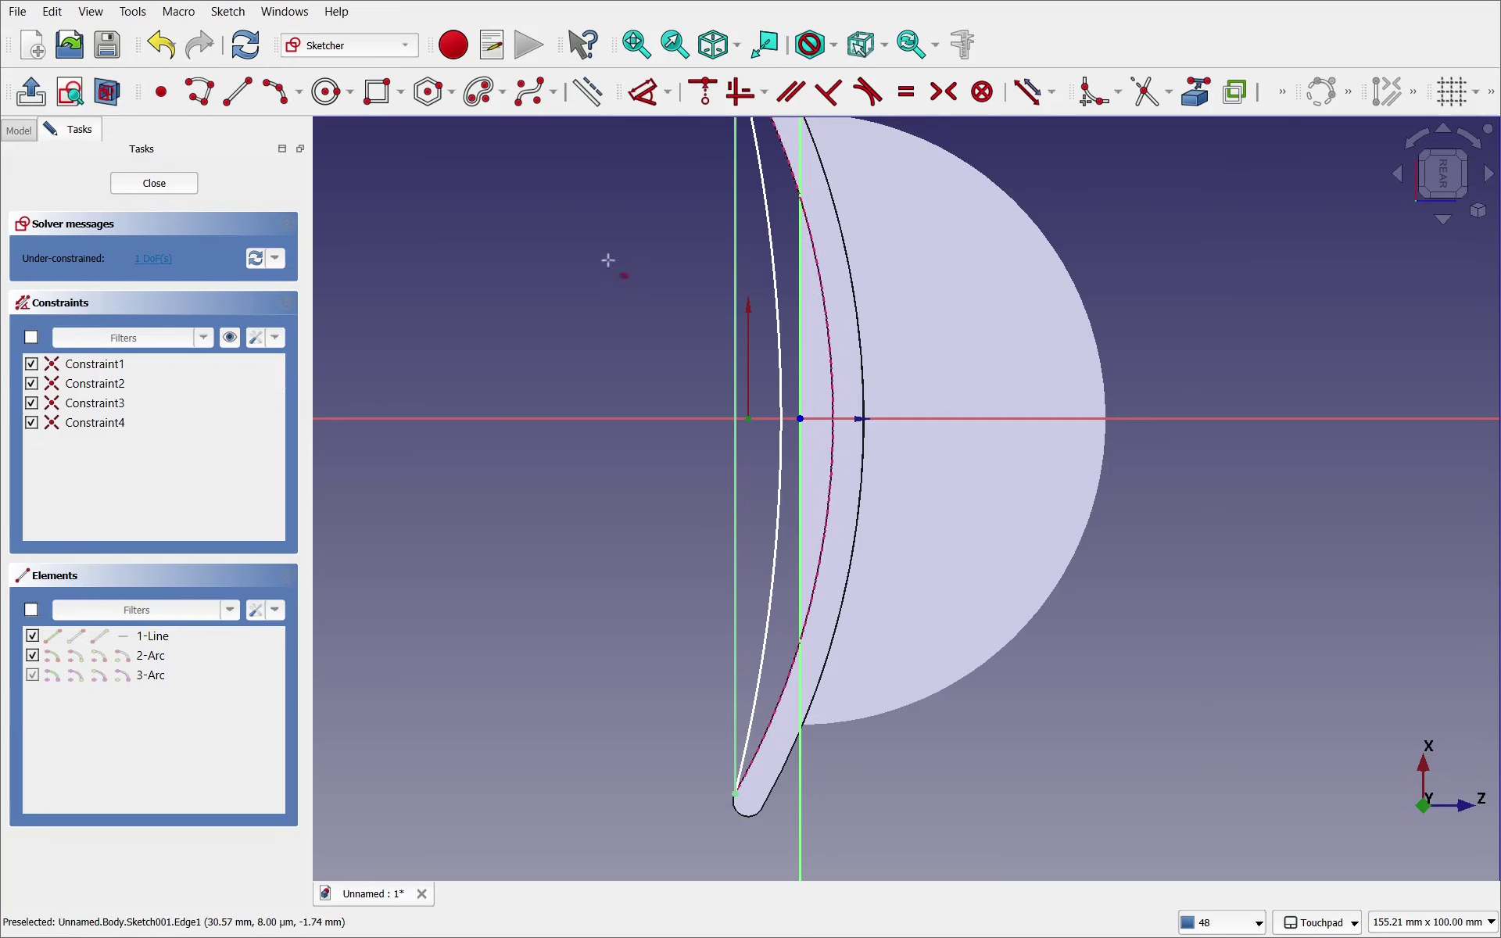
pyautogui.click(781, 322)
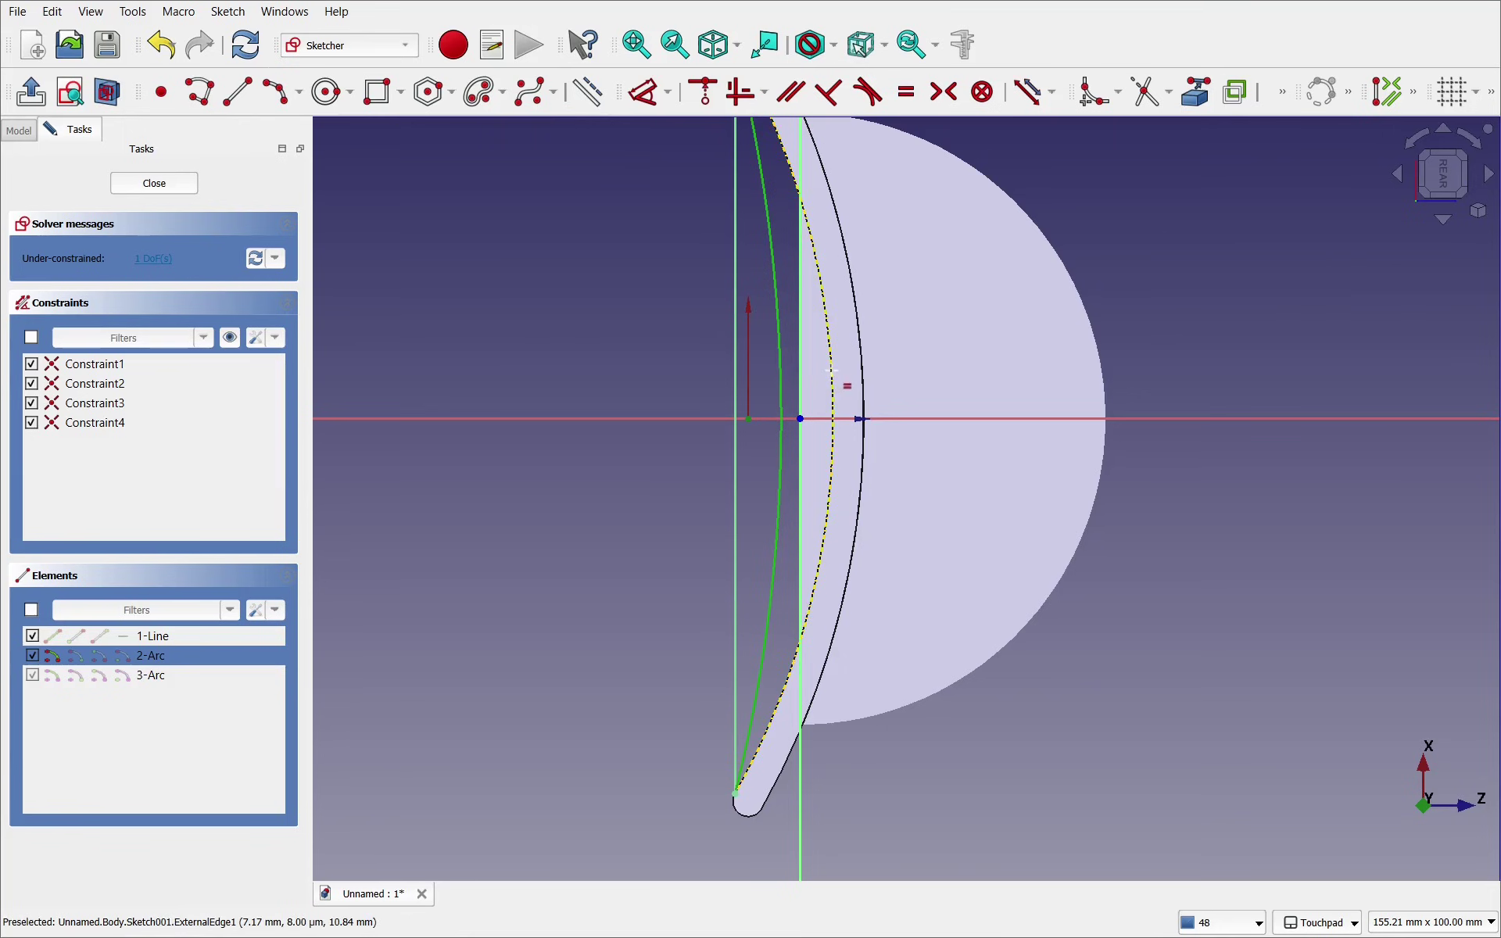
pyautogui.click(832, 369)
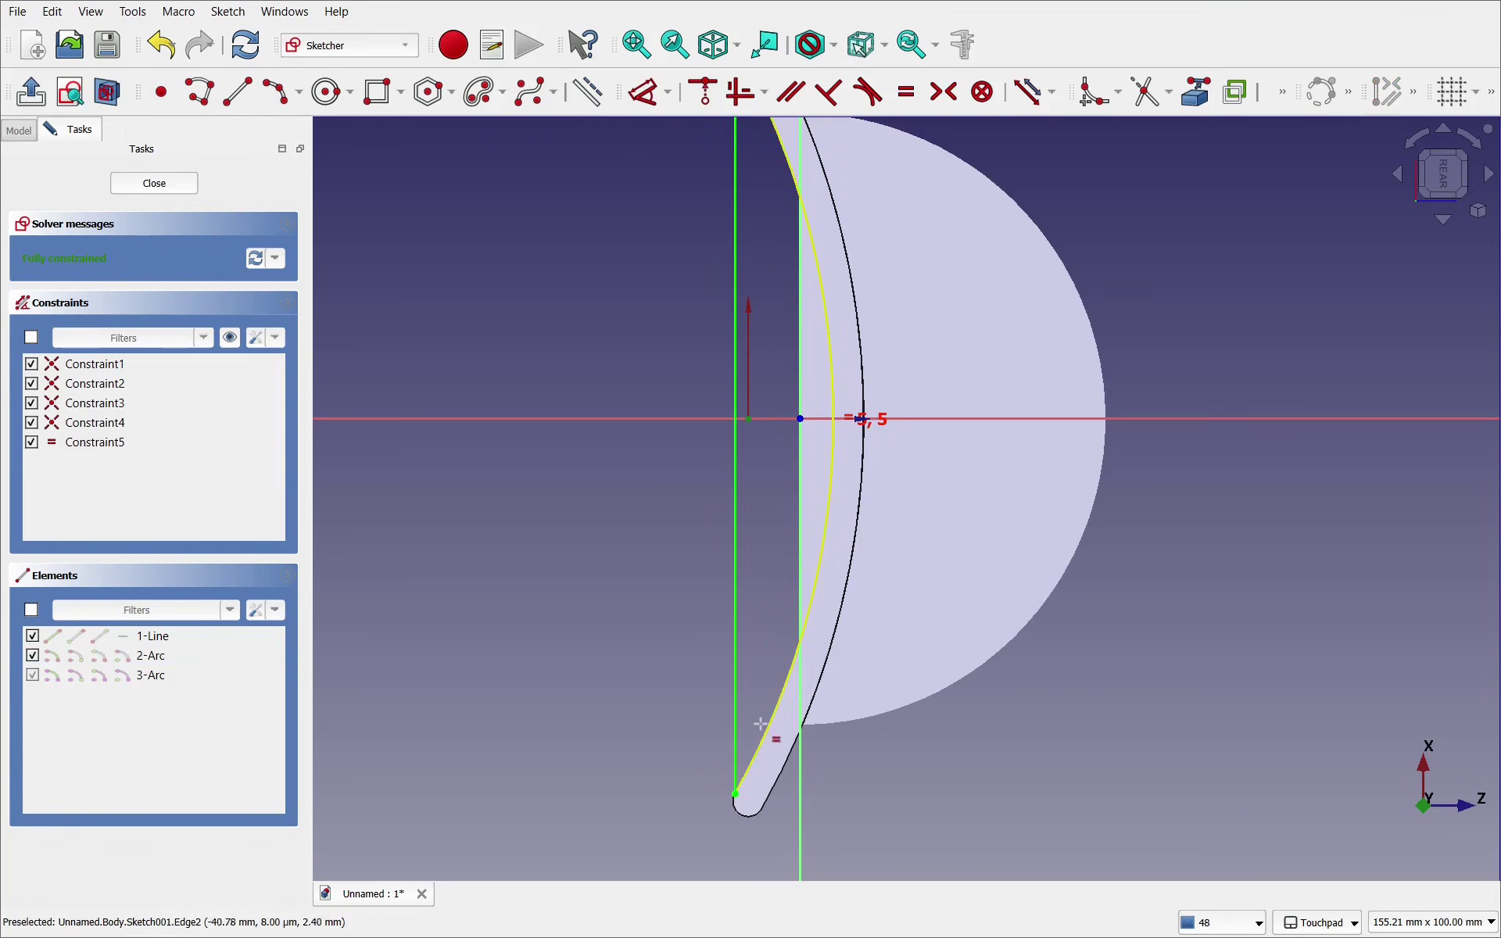
pyautogui.scroll(2, 723, 424)
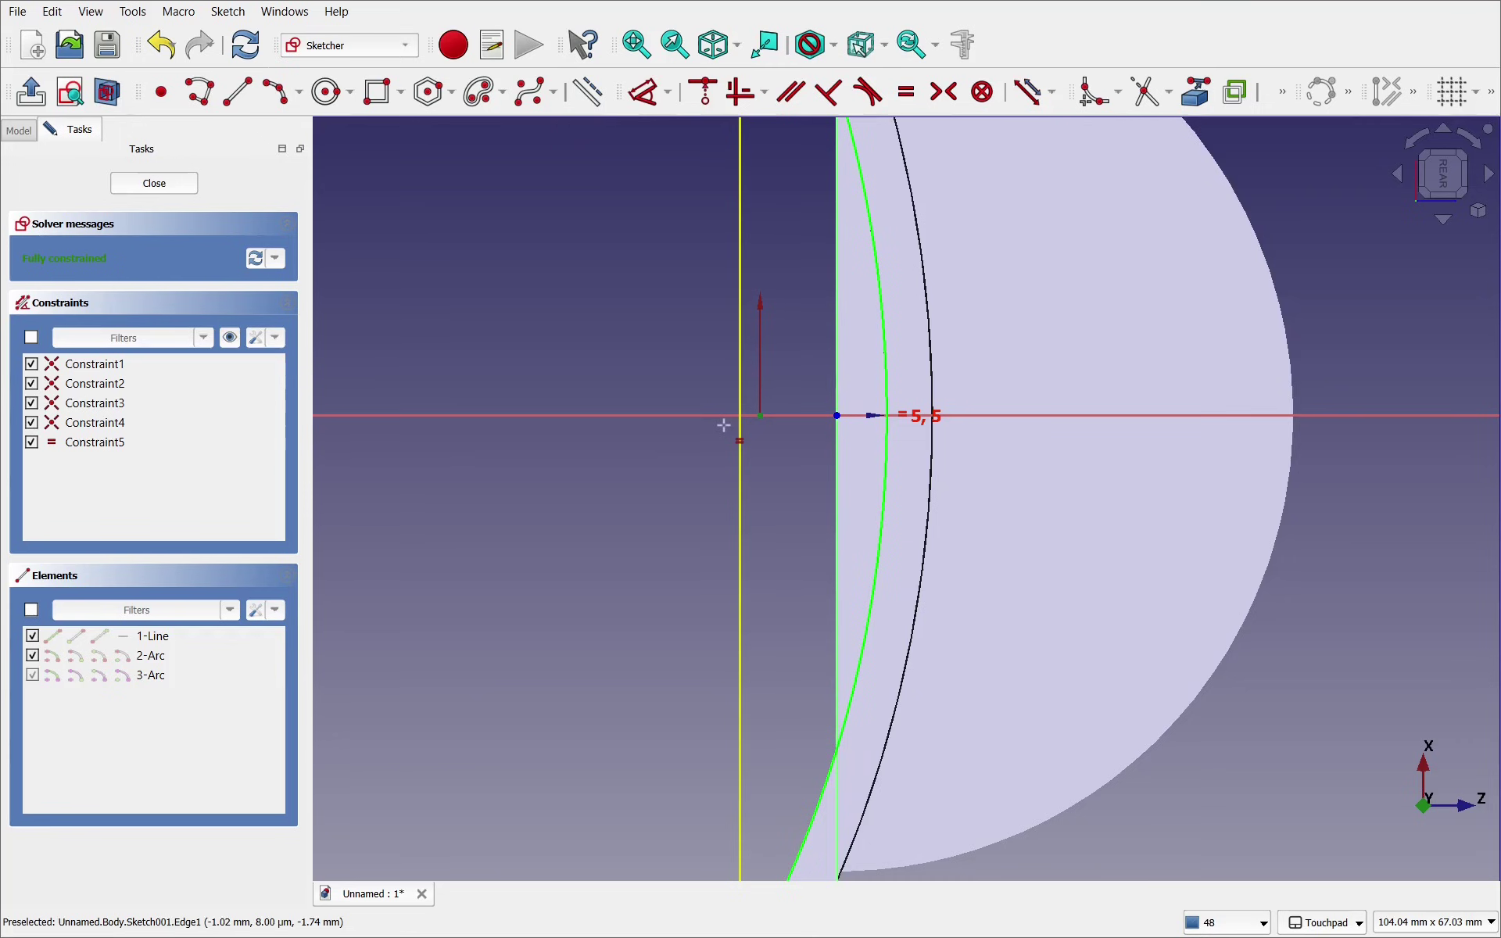
pyautogui.scroll(-6, 723, 424)
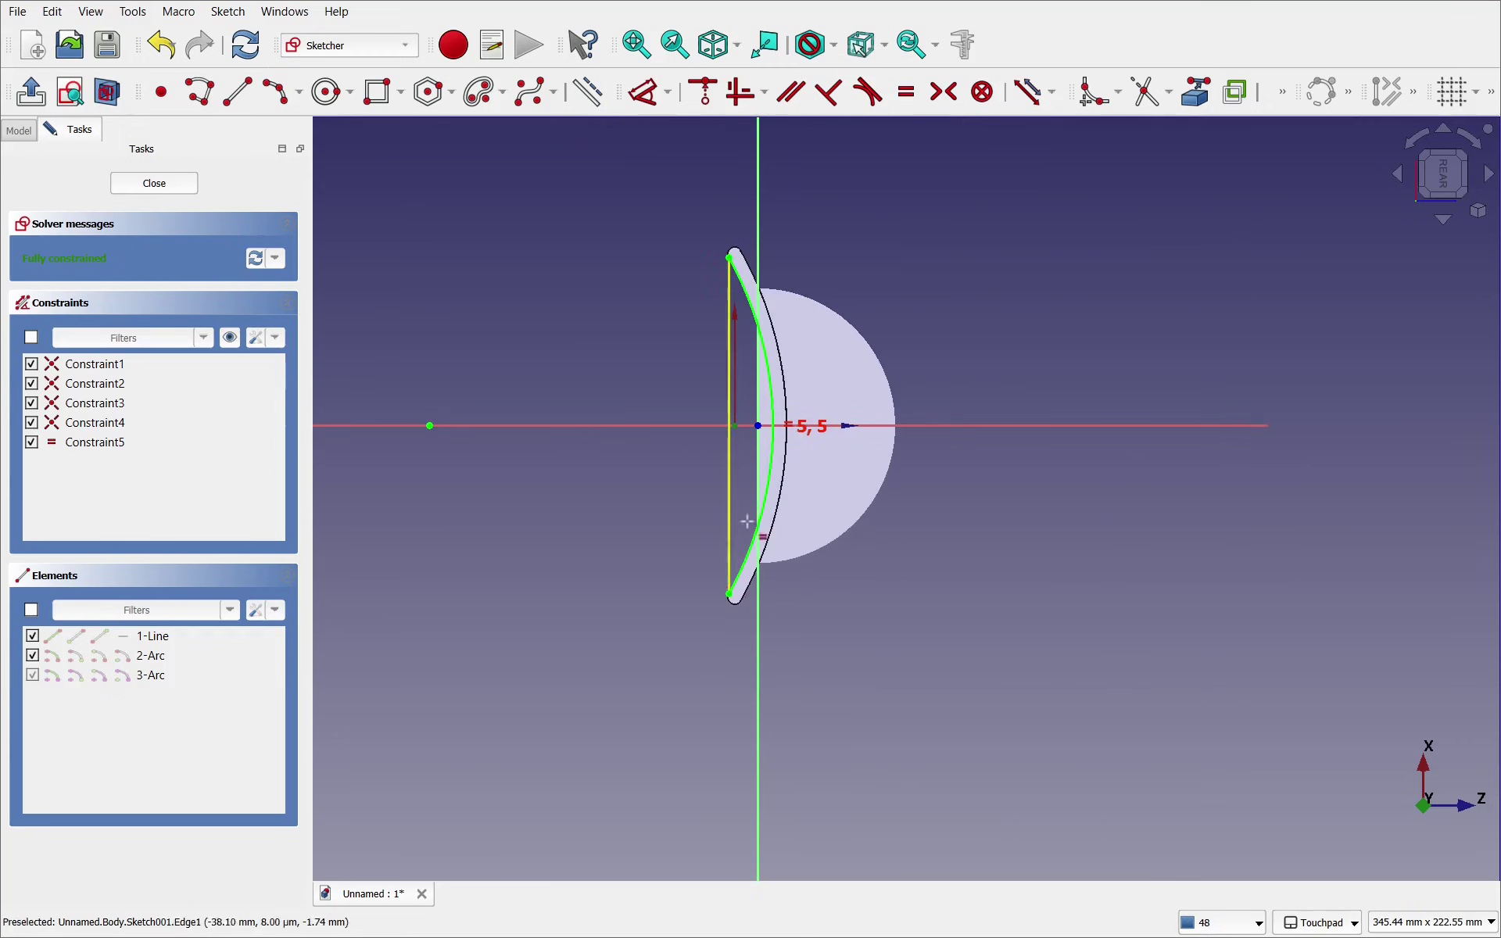
# Close Sketch001 and cut it as a Through all pocket under the dome
pyautogui.click(154, 183)
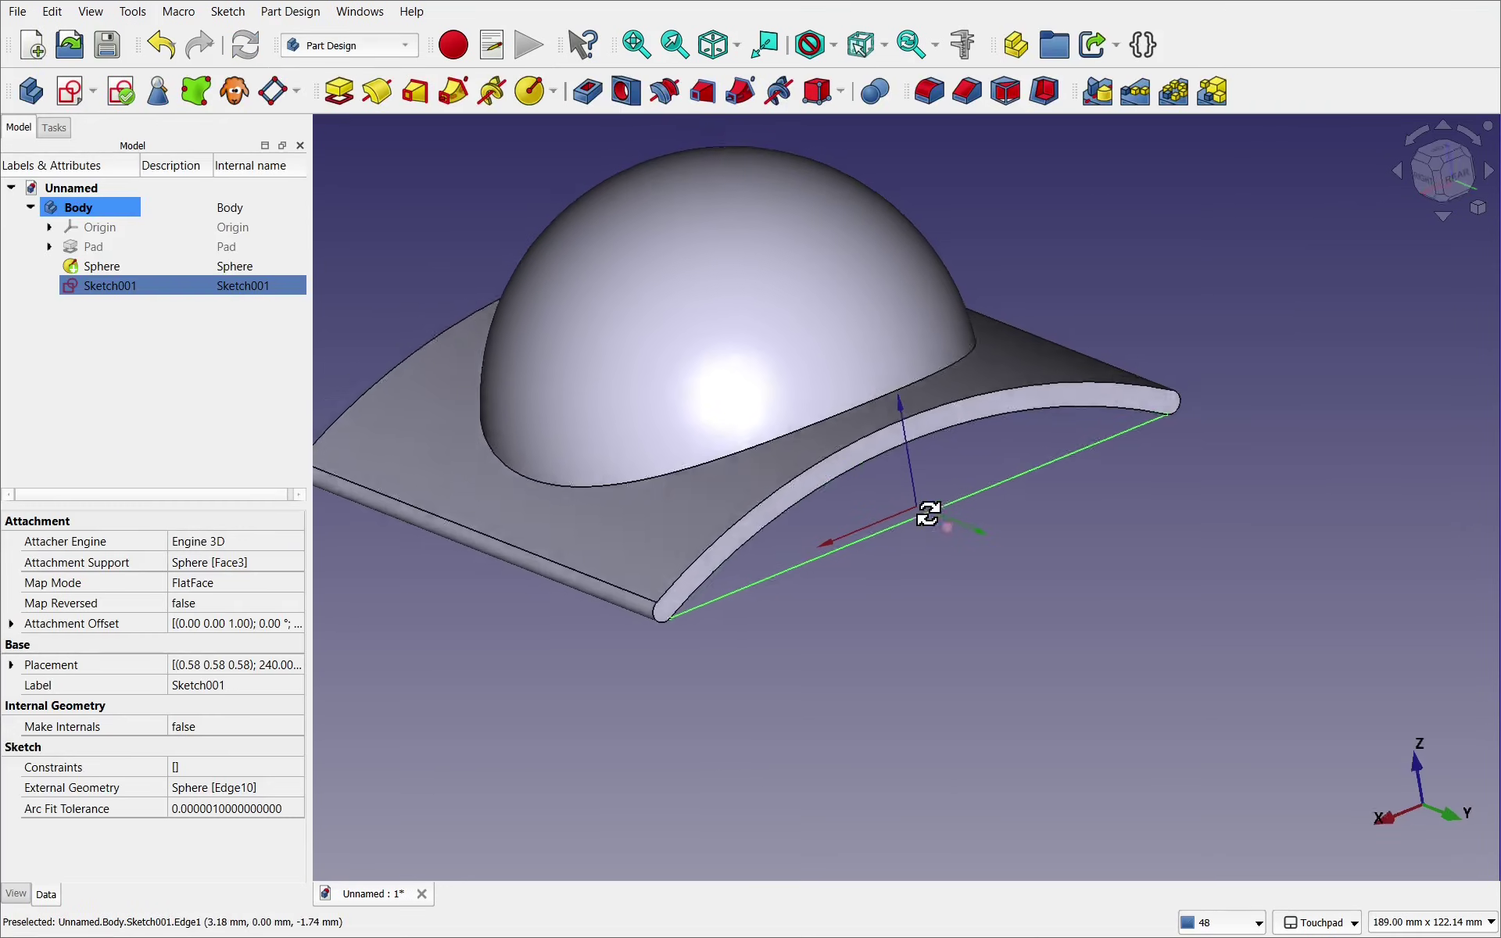
pyautogui.keyDown('alt'); pyautogui.moveTo(928, 513); pyautogui.dragTo(831, 415); pyautogui.keyUp('alt')
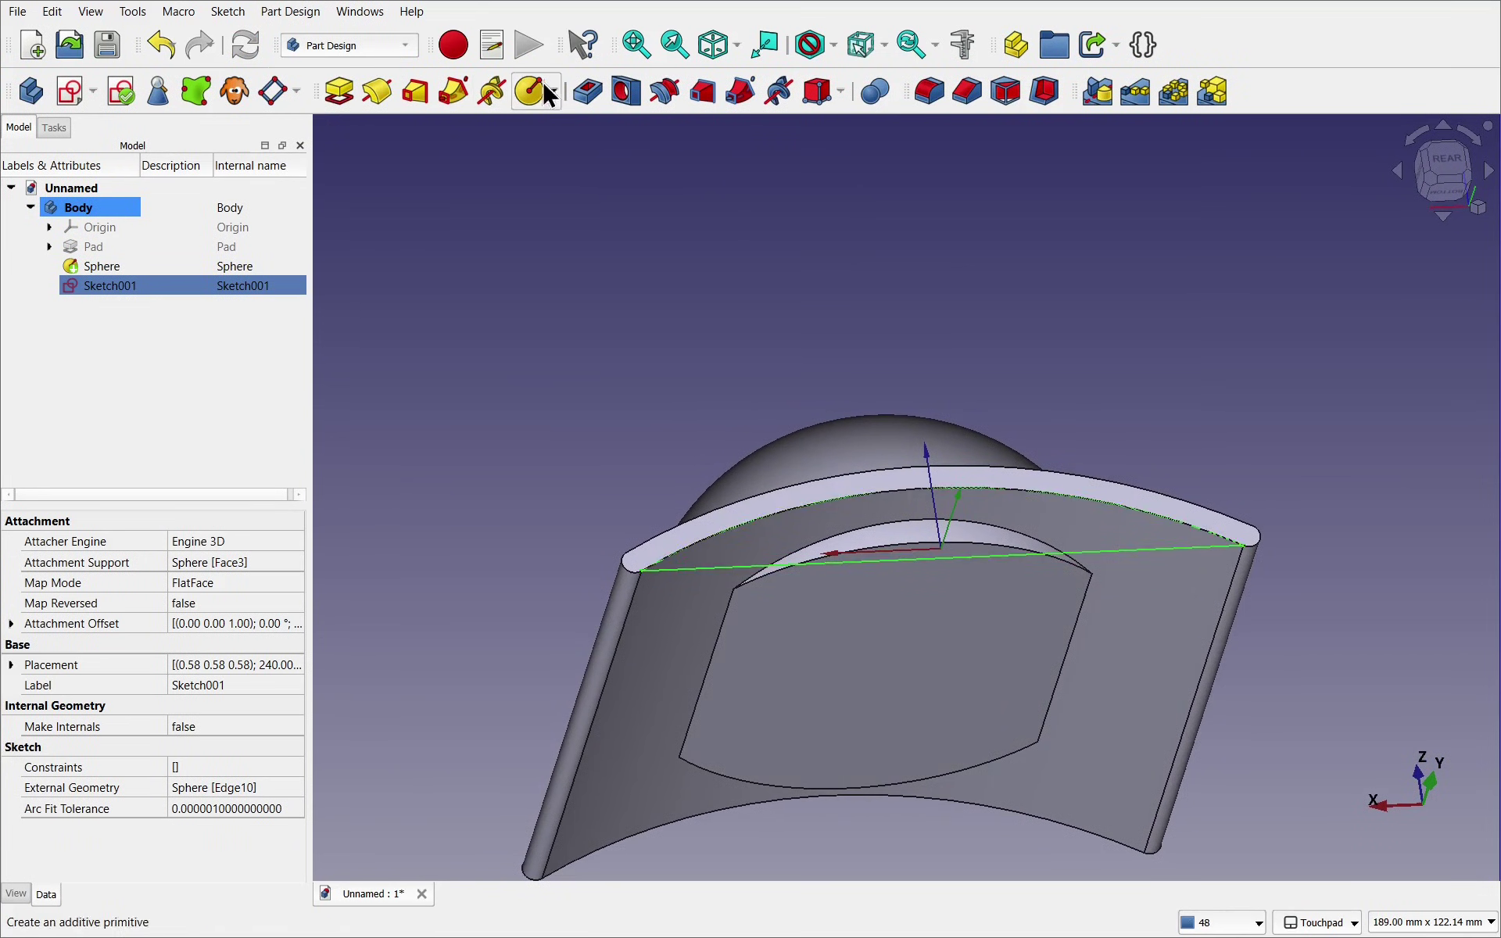
pyautogui.click(592, 92)
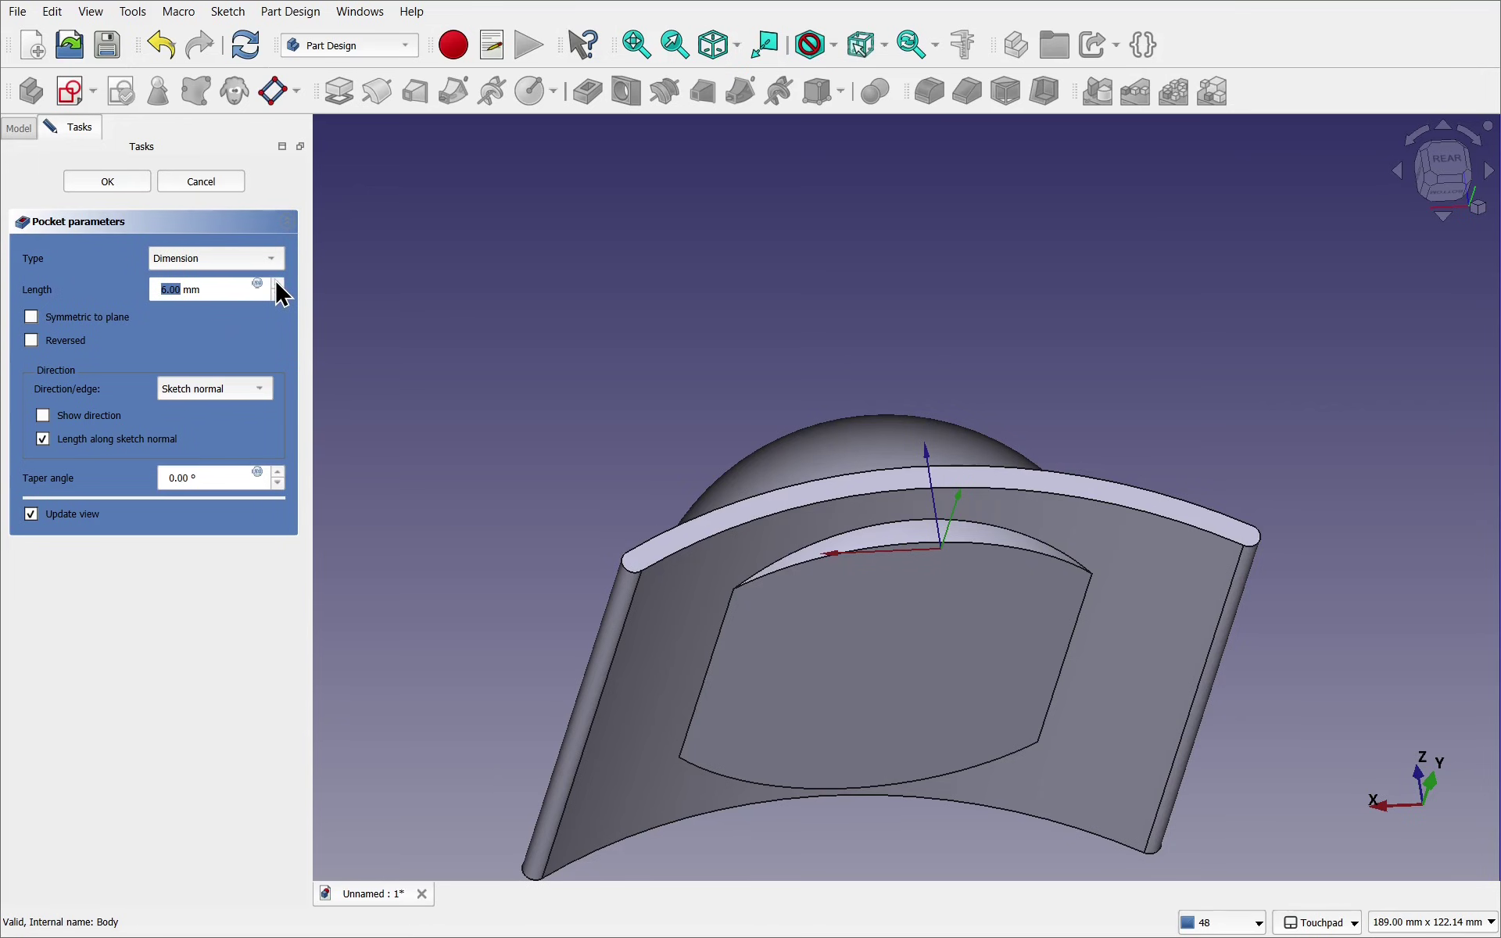
pyautogui.scroll(6, 281, 284)
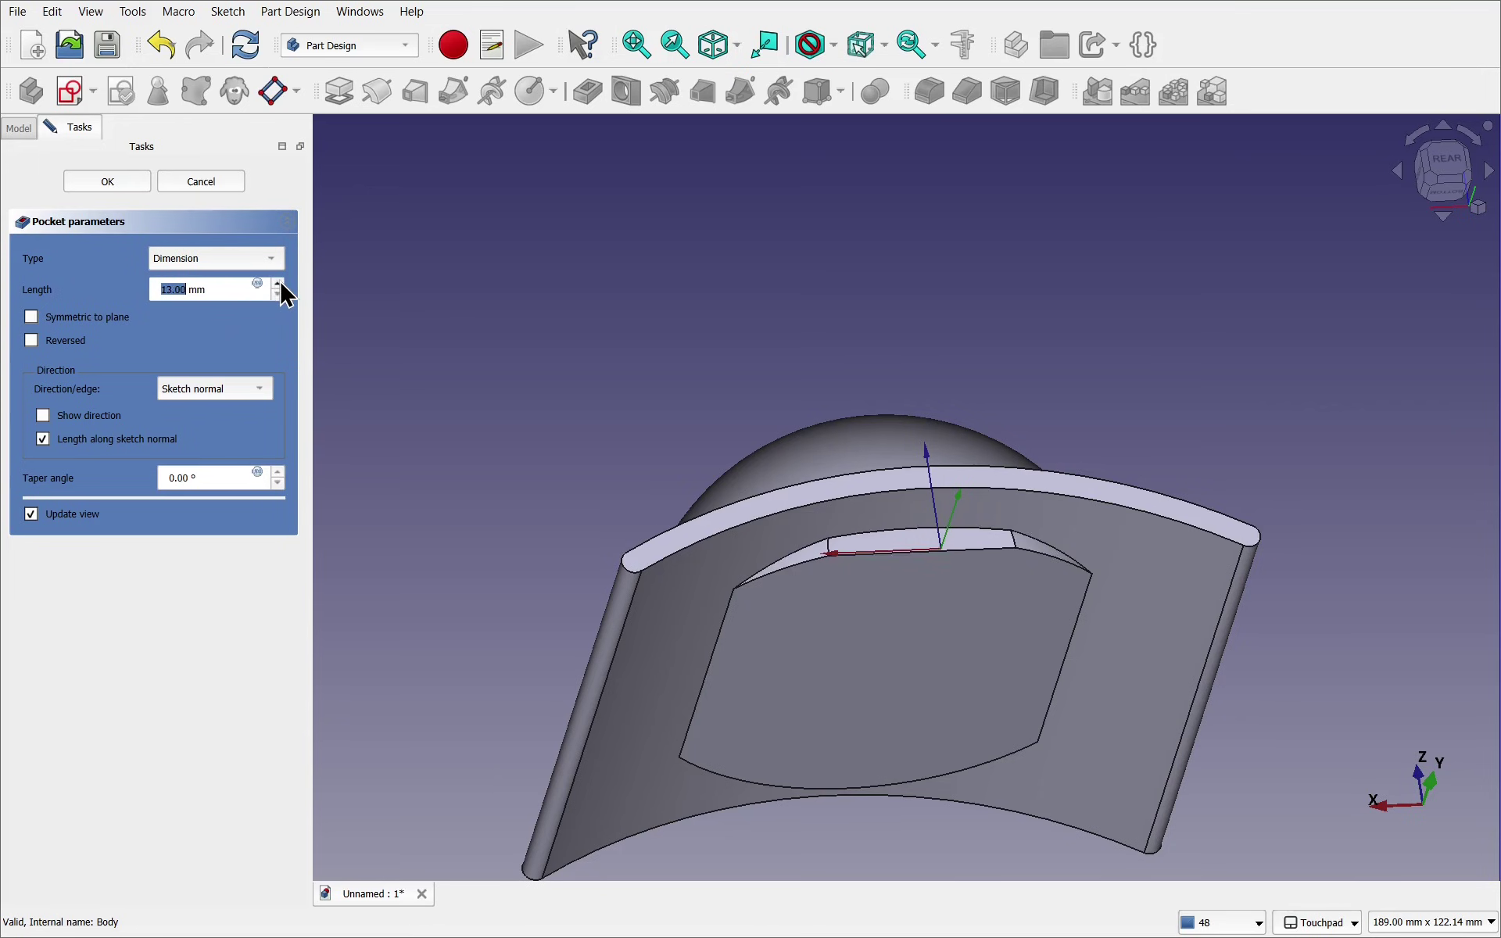
pyautogui.click(278, 284)
pyautogui.click(279, 284)
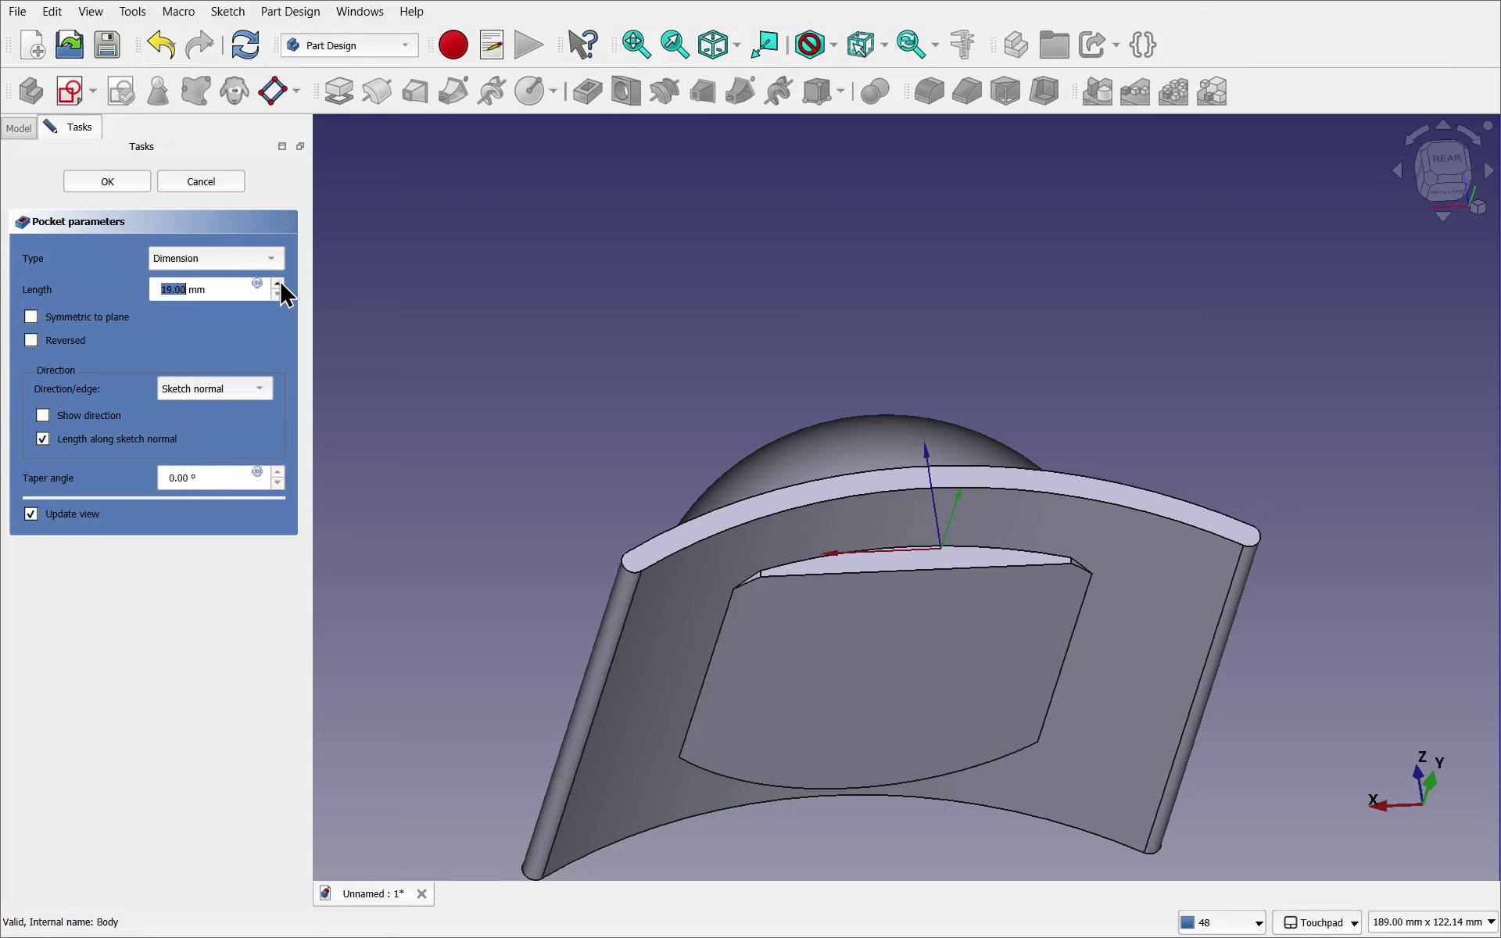
pyautogui.click(279, 284)
pyautogui.click(279, 284)
pyautogui.click(279, 284)
pyautogui.click(278, 284)
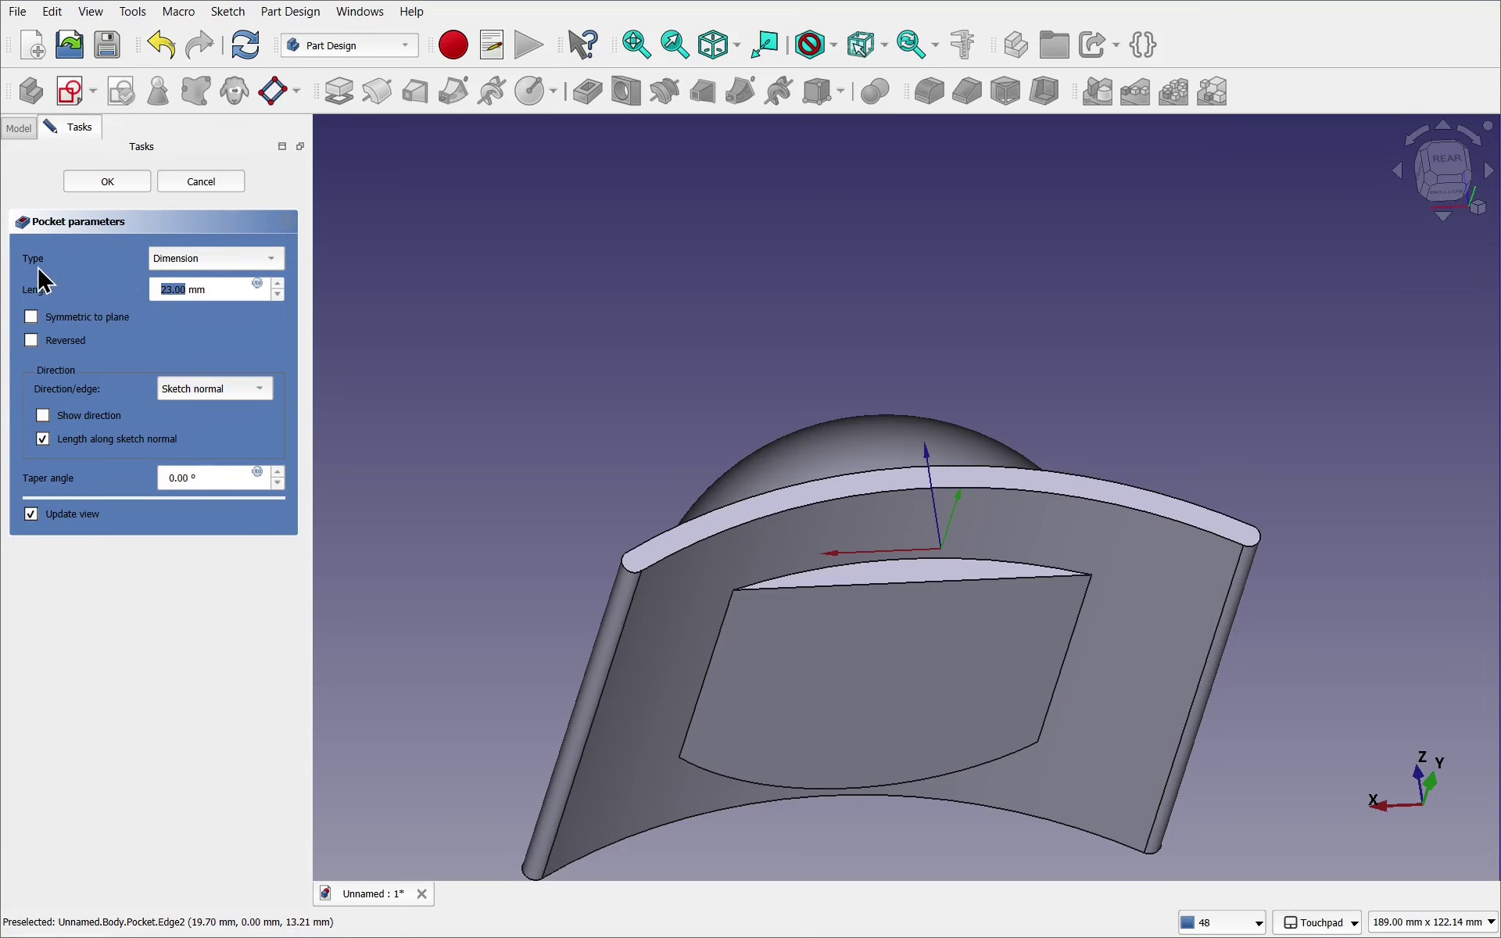
pyautogui.click(201, 263)
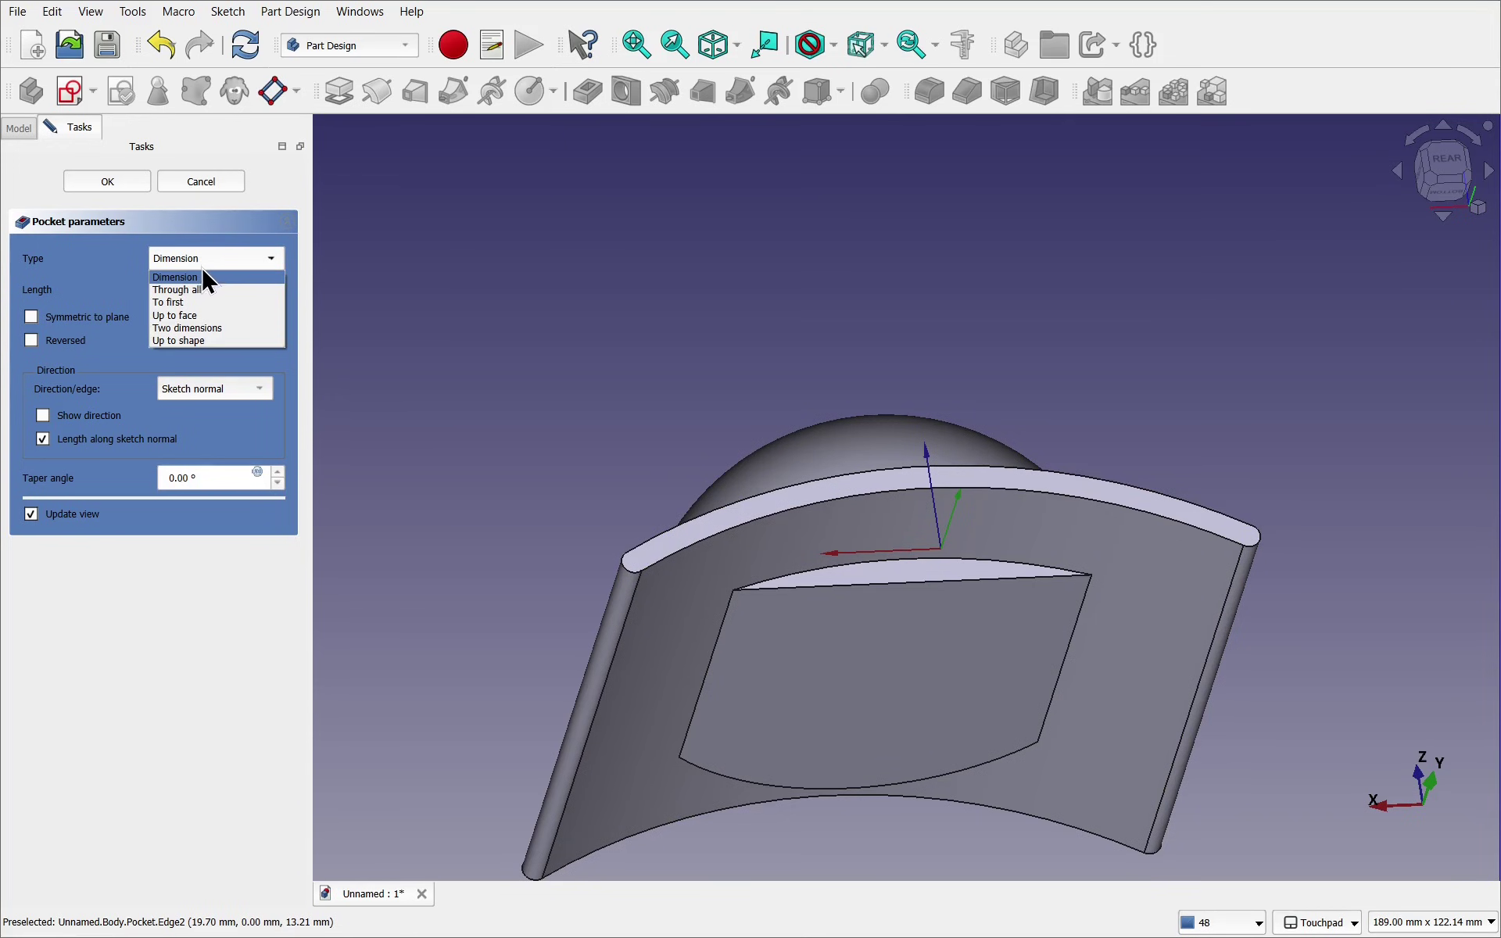
pyautogui.click(208, 287)
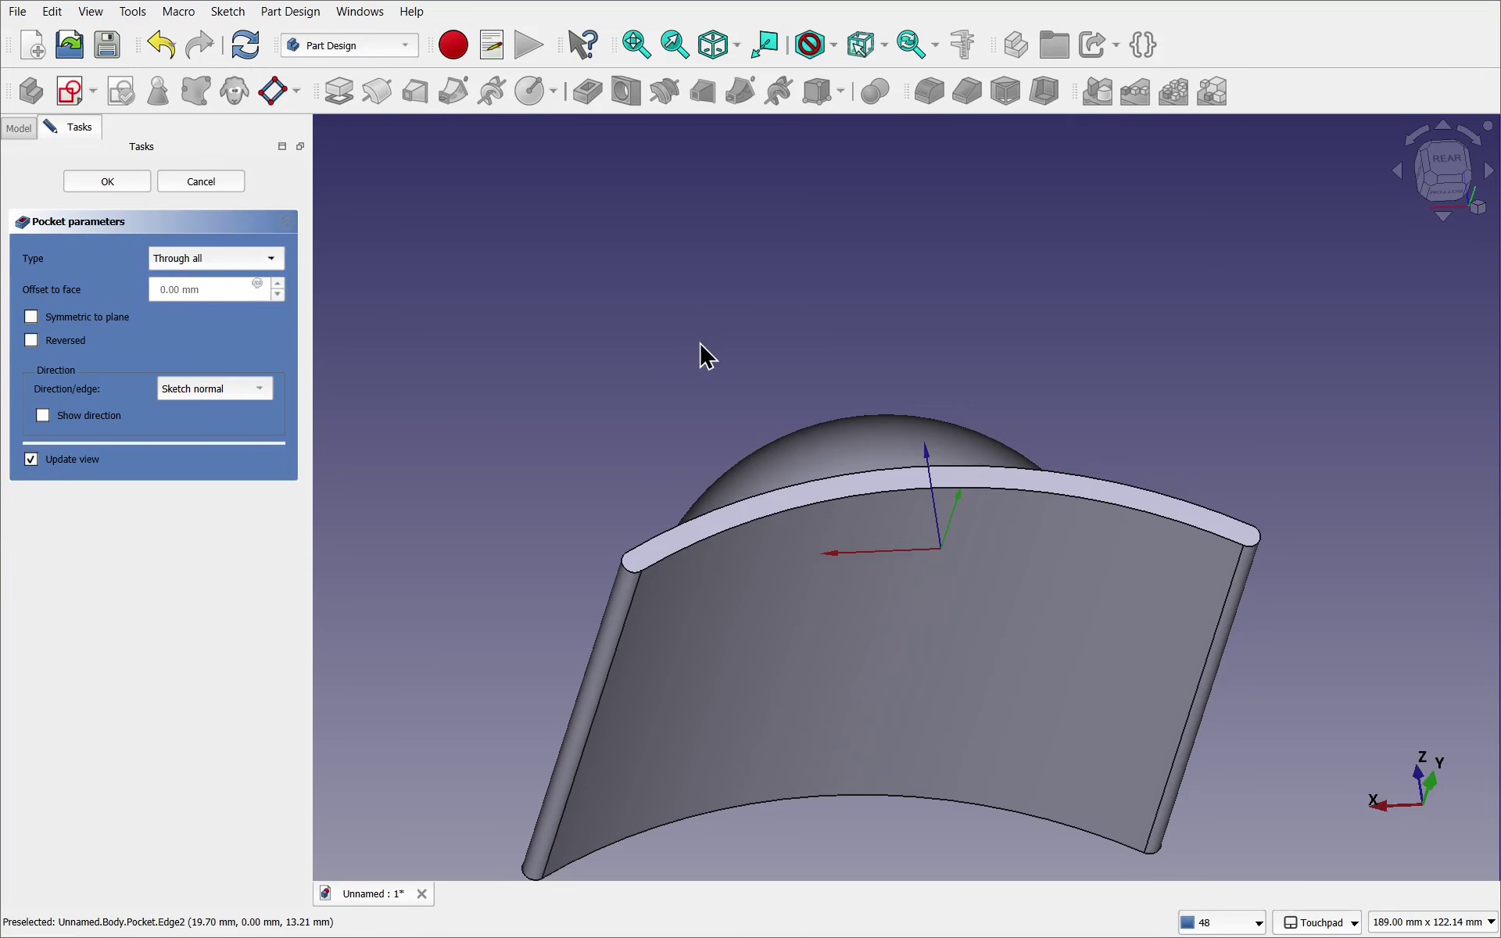
pyautogui.moveTo(701, 350); pyautogui.dragTo(707, 409, button='middle')
pyautogui.click(110, 182)
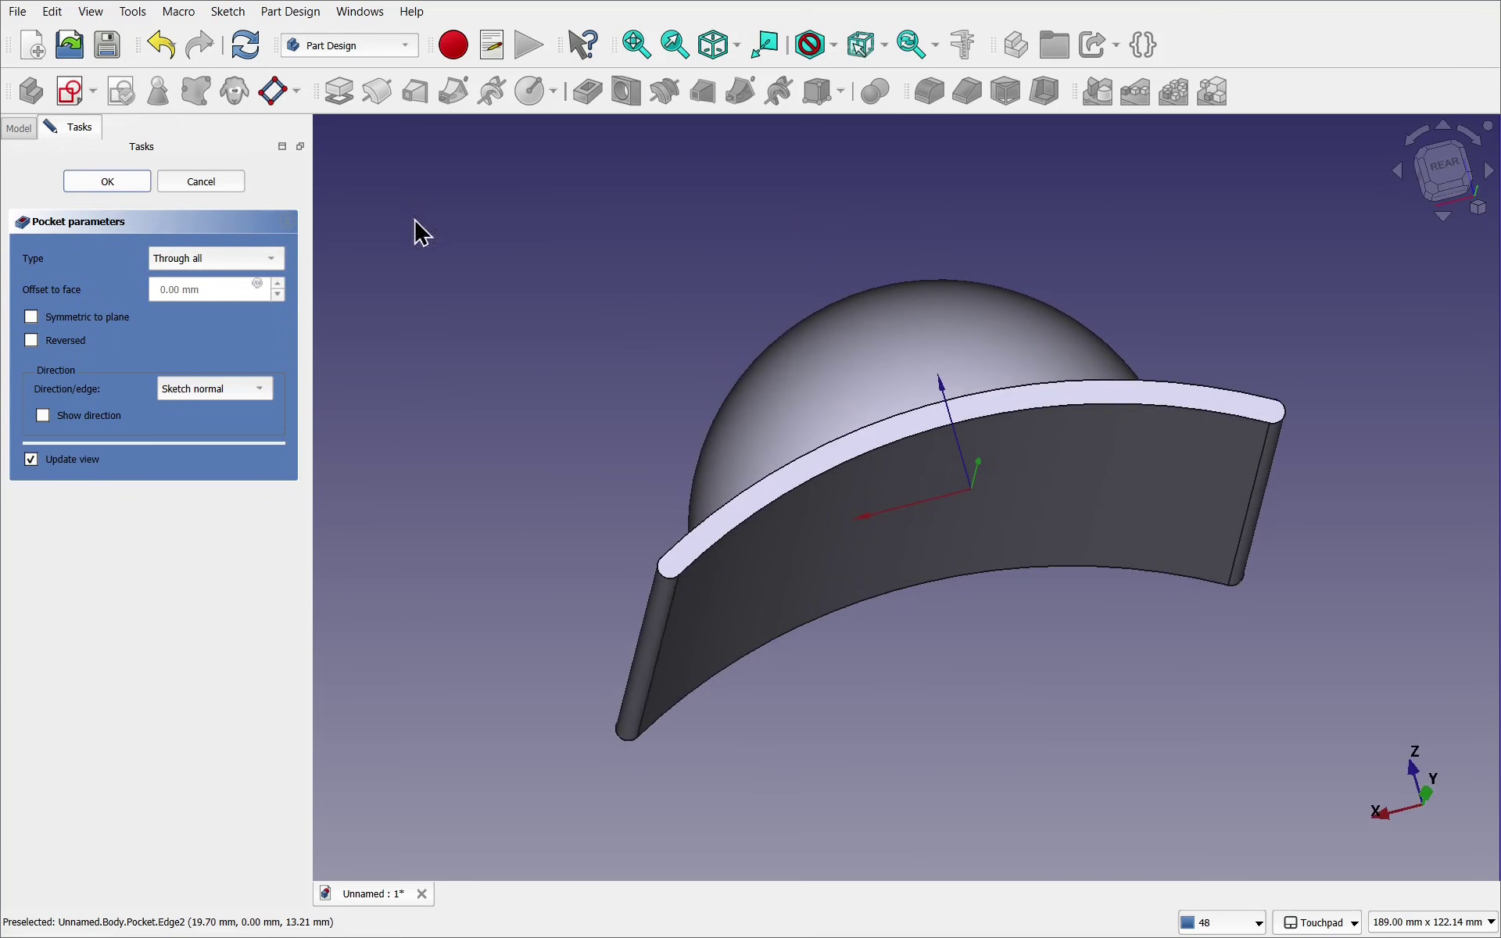
pyautogui.moveTo(790, 255); pyautogui.dragTo(1048, 543, button='middle')
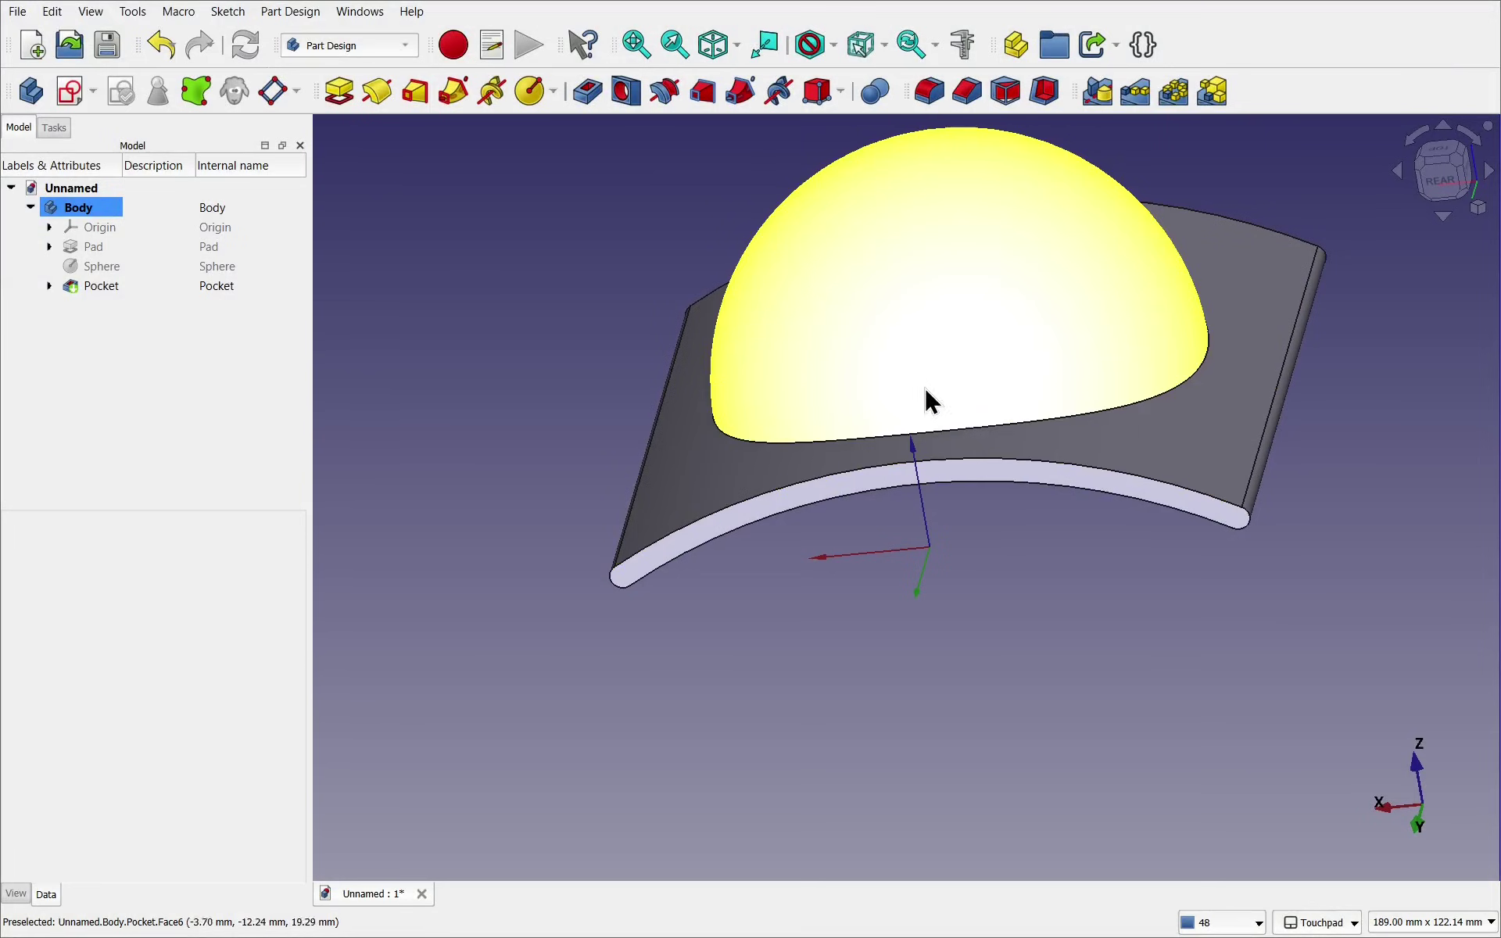
pyautogui.moveTo(1009, 318); pyautogui.dragTo(899, 254, button='middle')
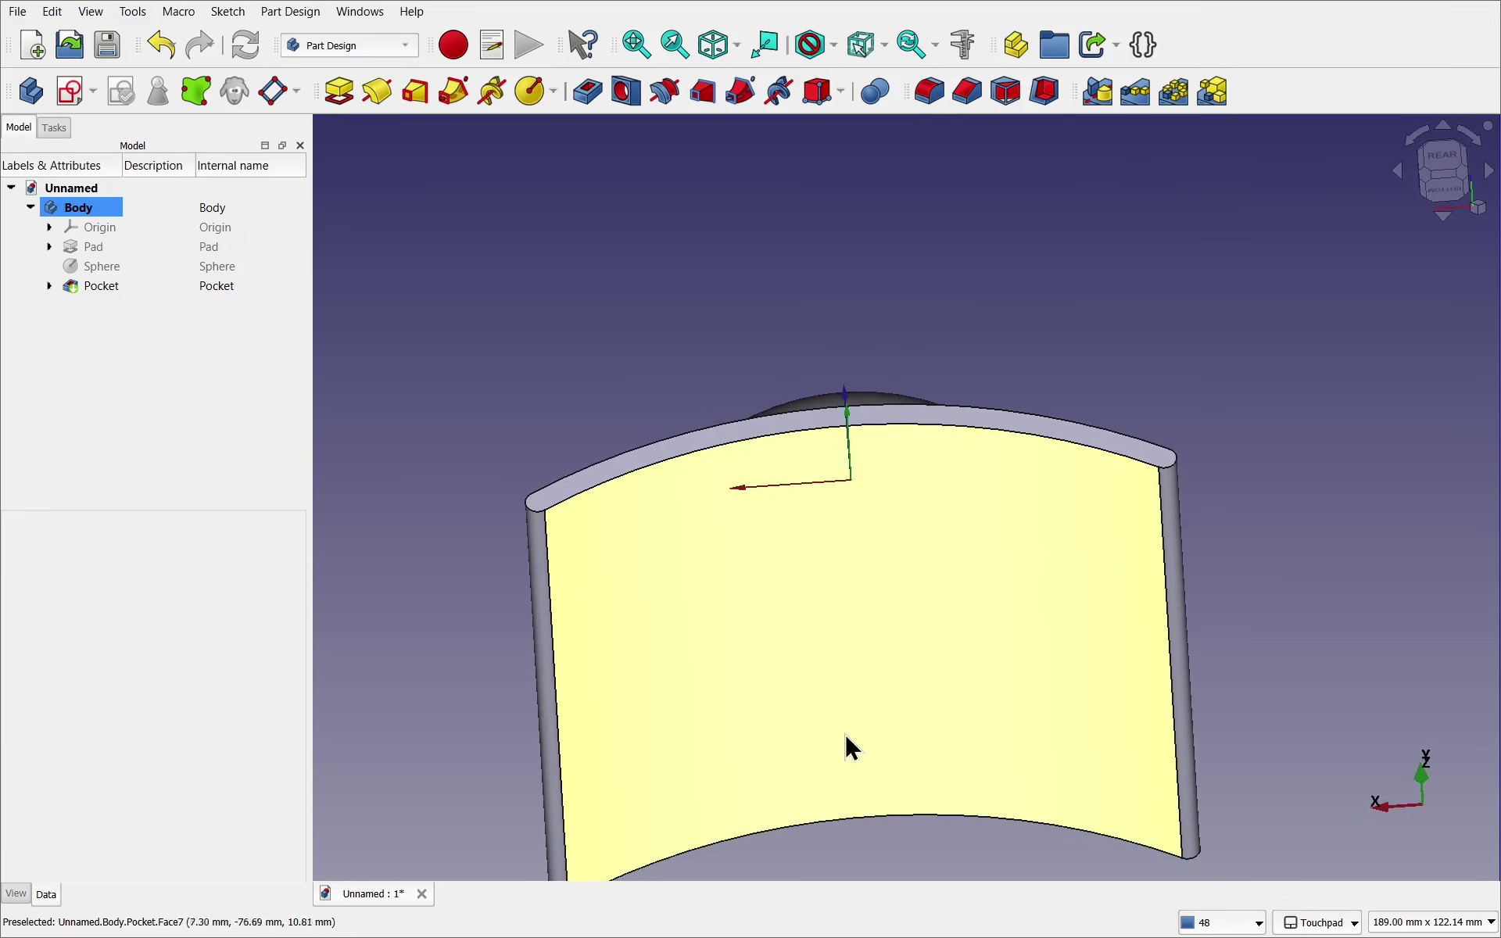
pyautogui.moveTo(967, 602); pyautogui.dragTo(793, 687, button='middle')
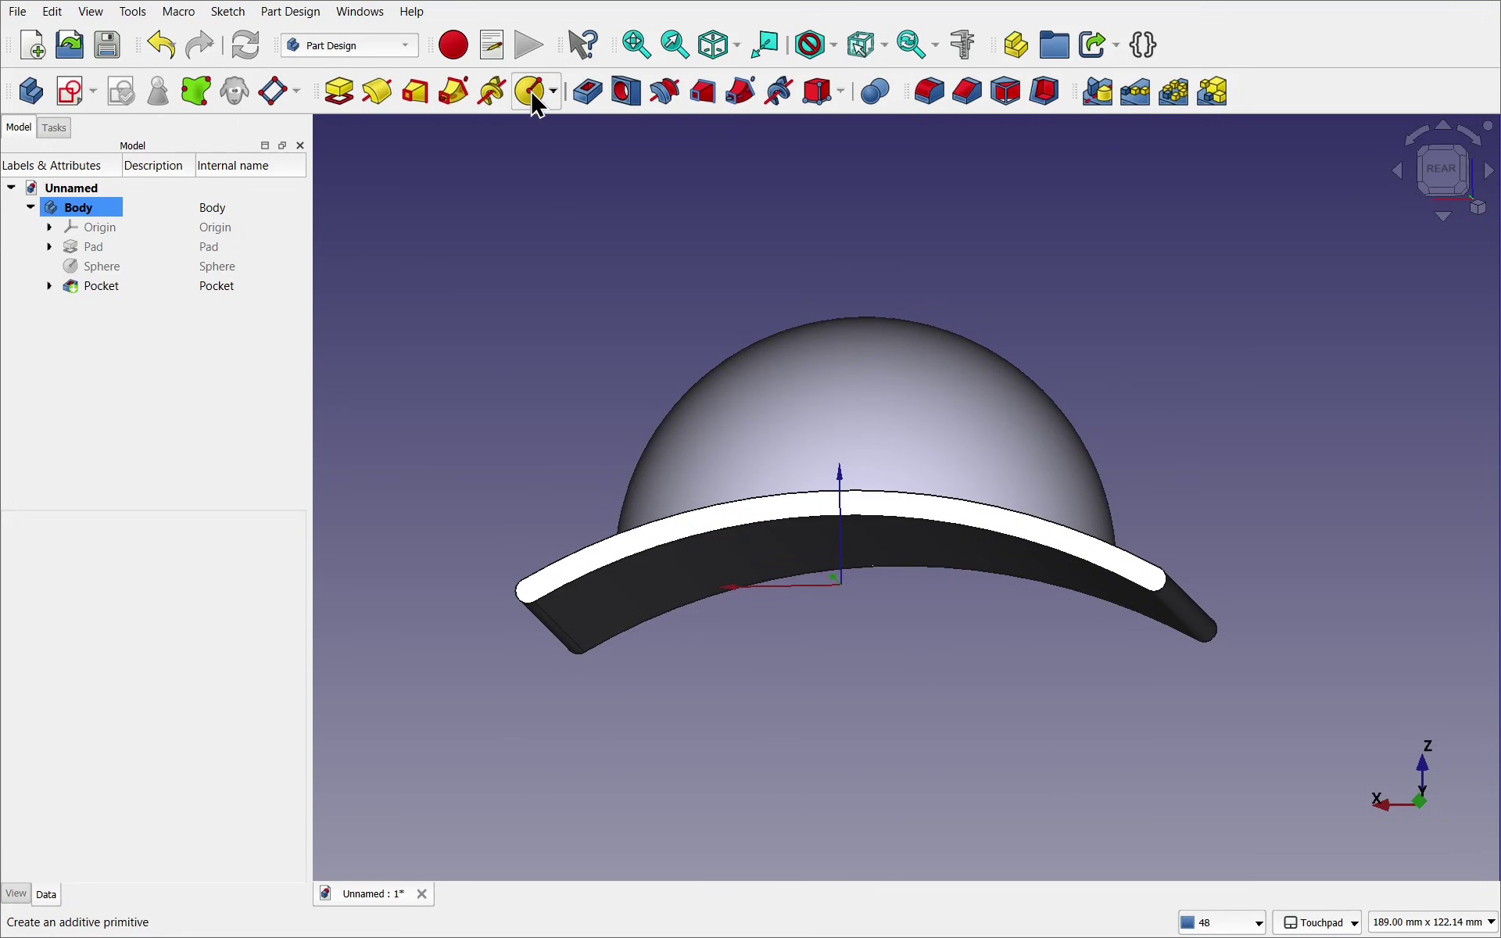
# Add a Subtractive Sphere to the body with a 35 mm radius
pyautogui.click(836, 104)
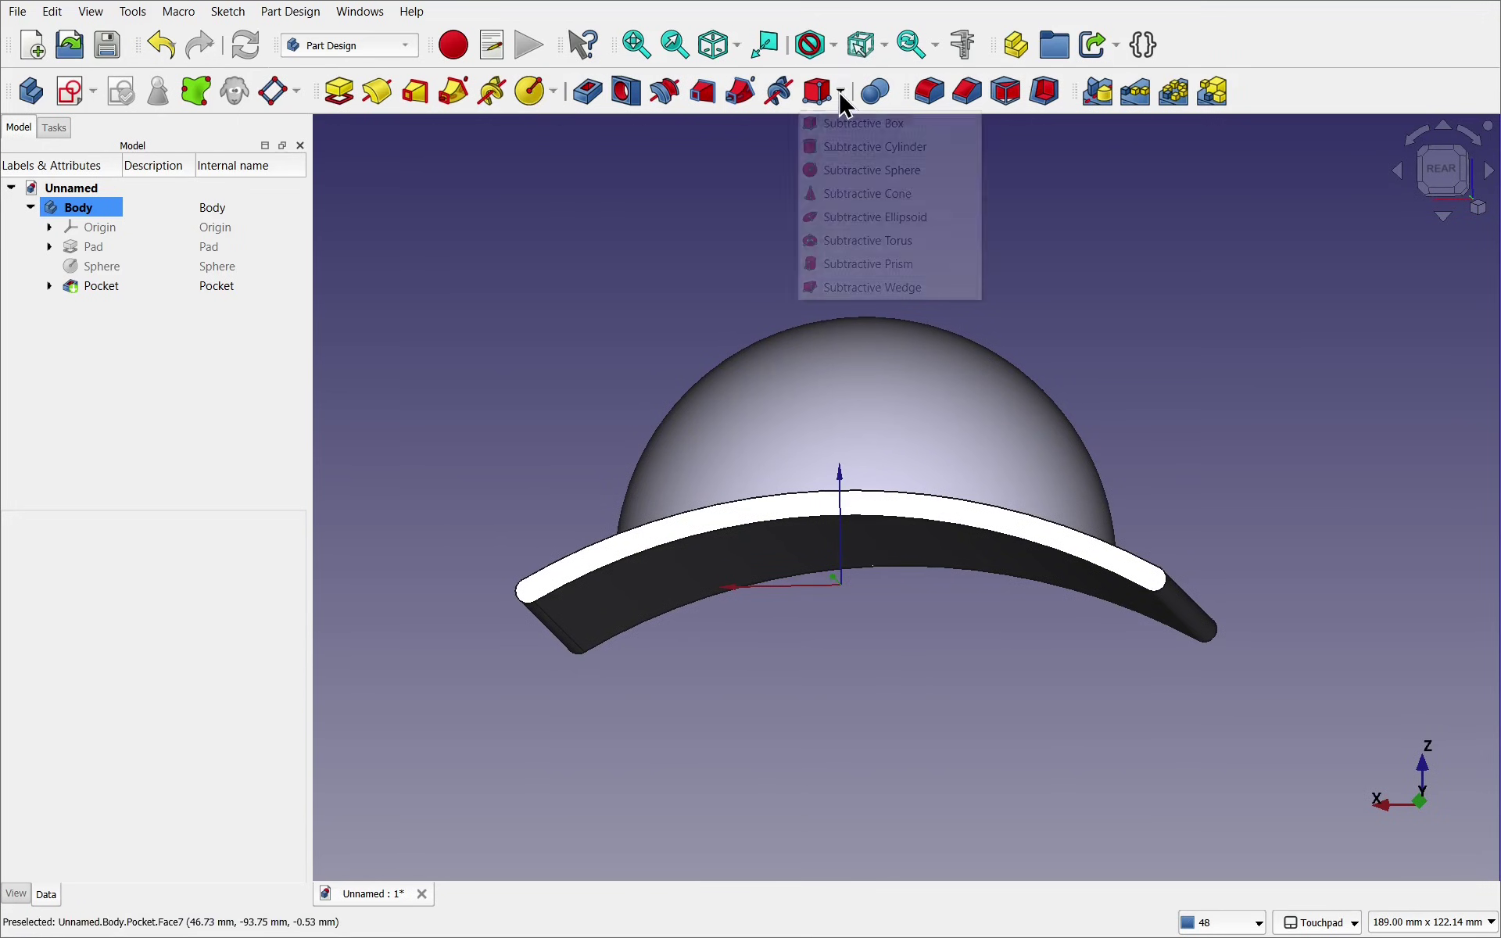
pyautogui.click(843, 173)
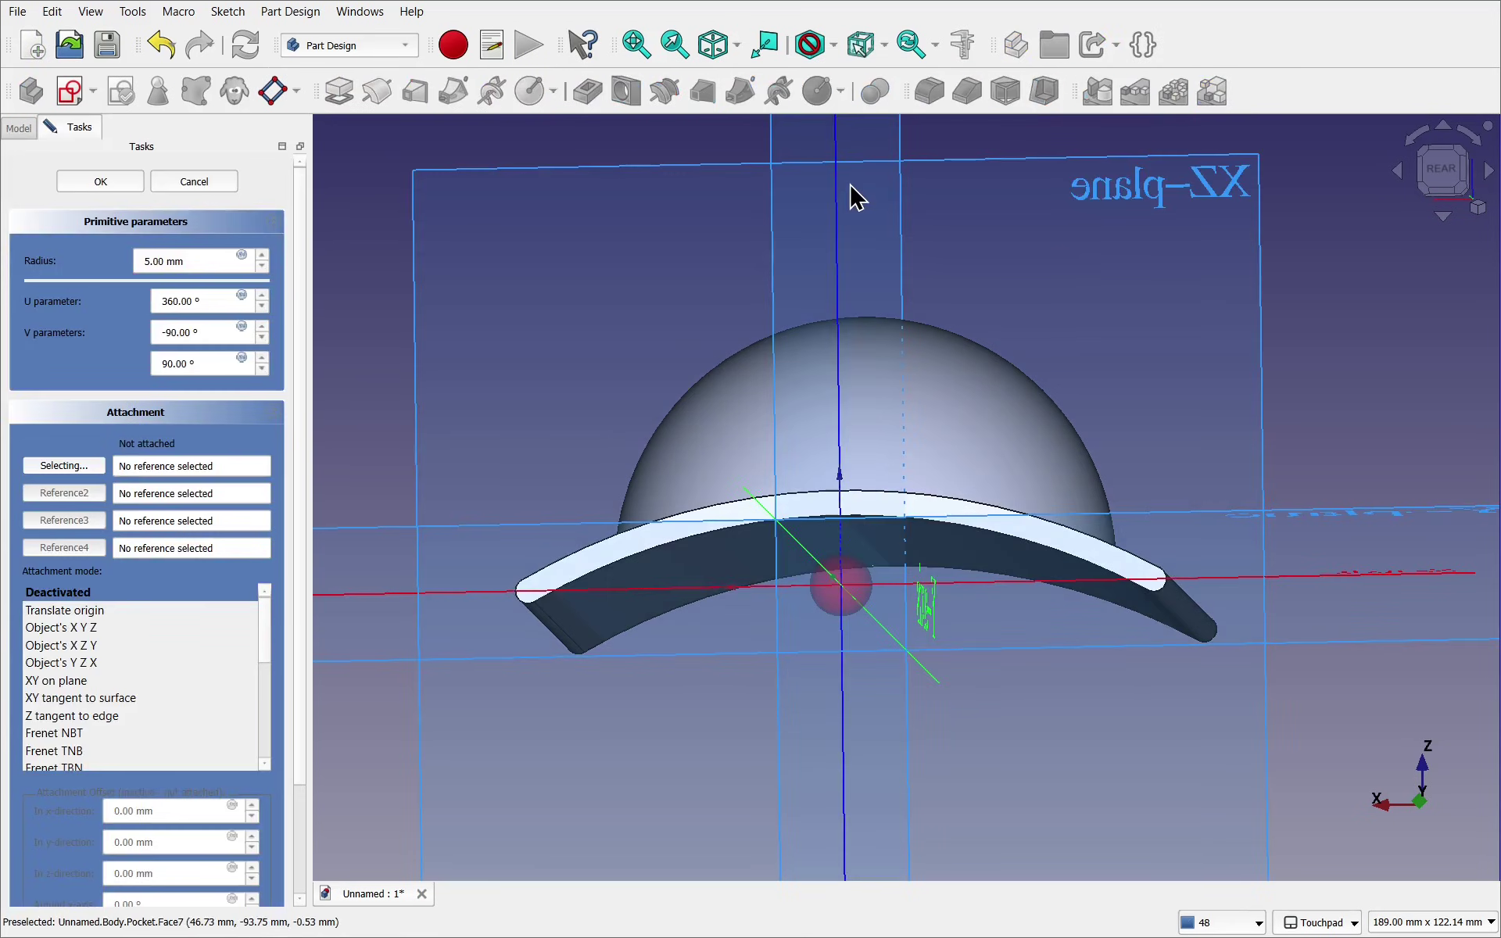
pyautogui.moveTo(888, 459); pyautogui.dragTo(1062, 469, button='middle')
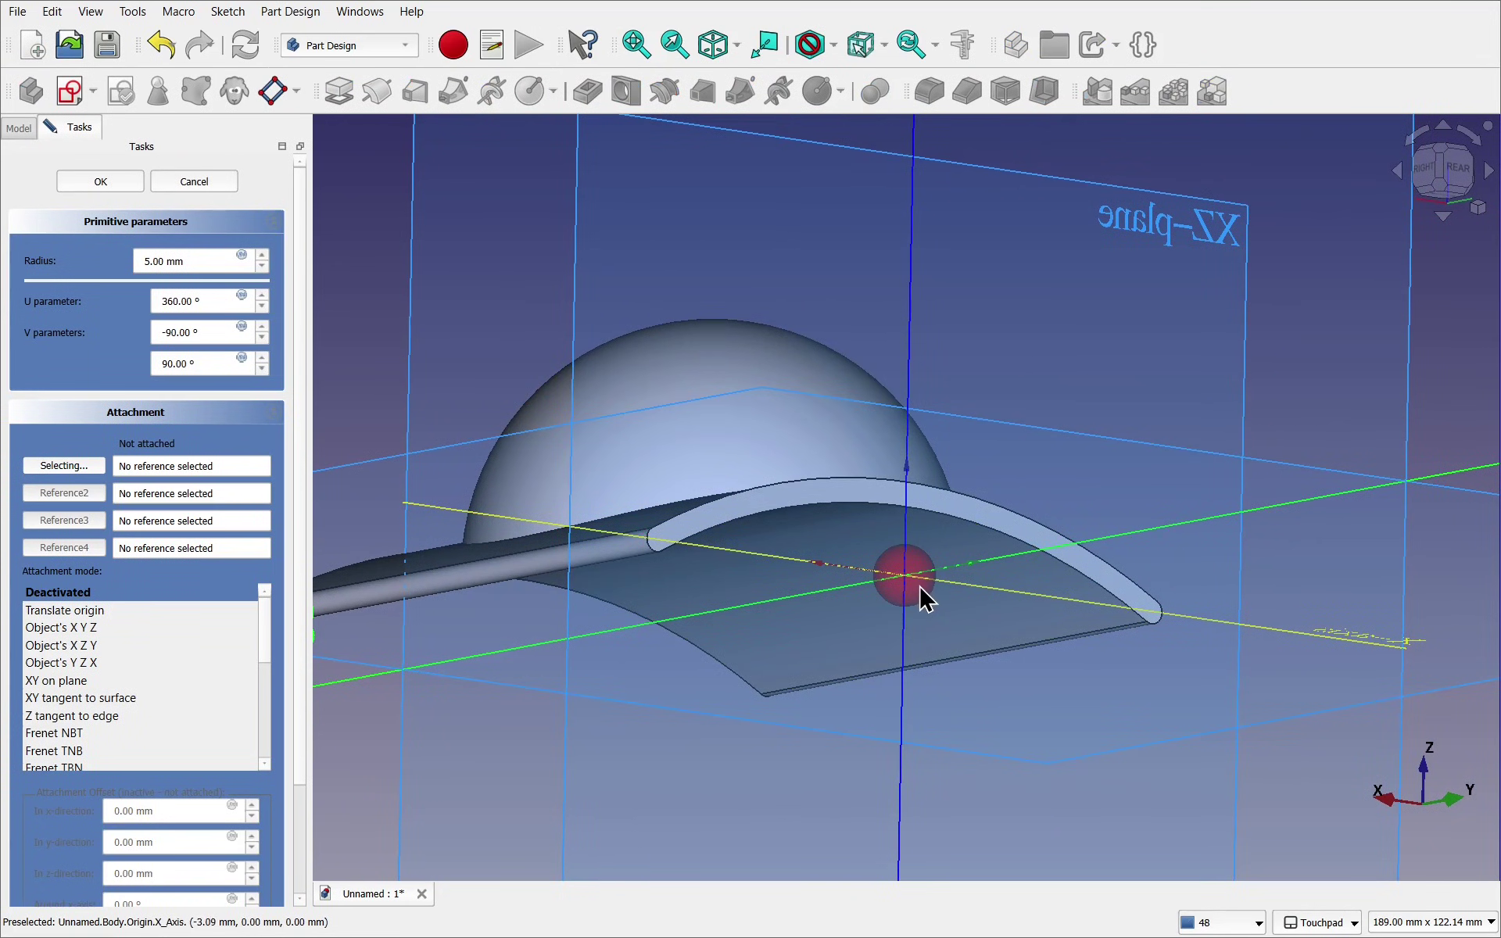
pyautogui.moveTo(920, 584); pyautogui.dragTo(891, 688, button='middle')
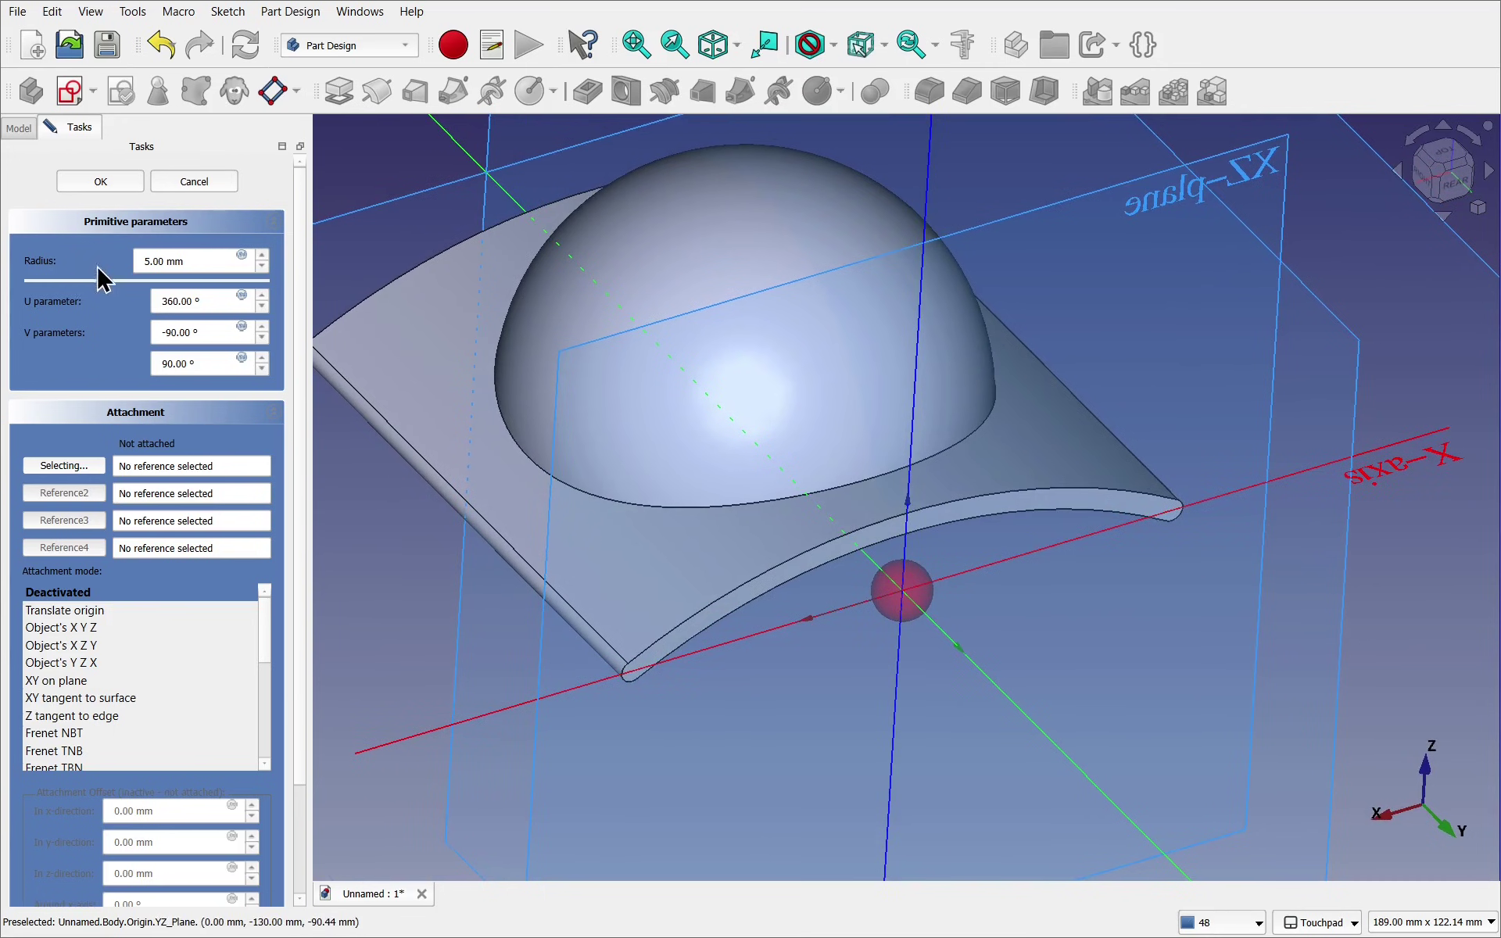
pyautogui.click(174, 261)
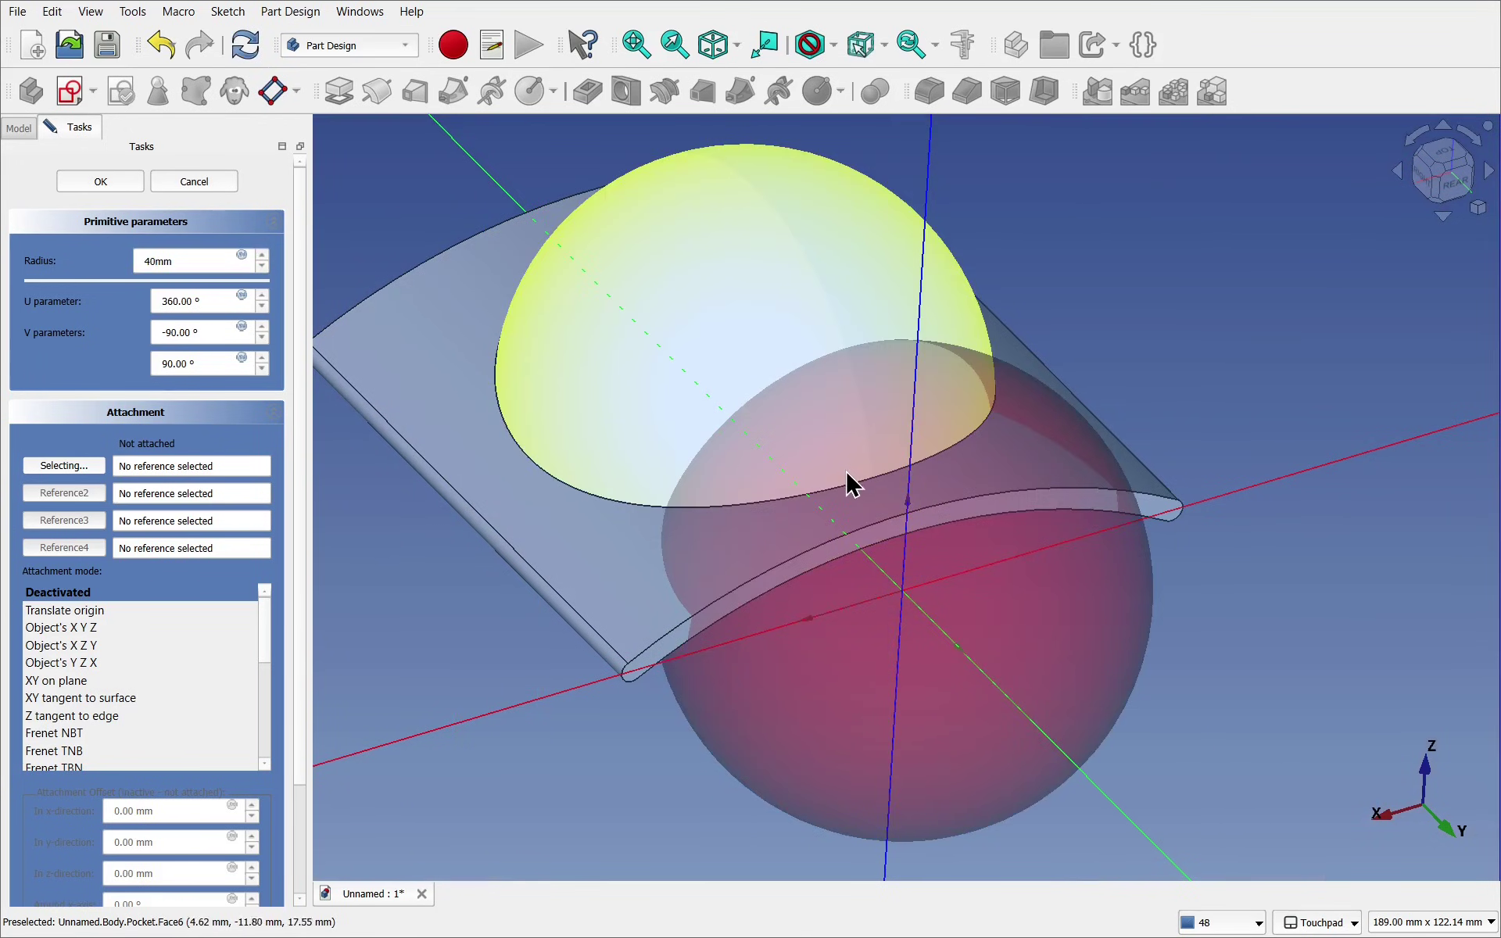
pyautogui.keyDown('alt'); pyautogui.moveTo(852, 485); pyautogui.dragTo(811, 509); pyautogui.keyUp('alt')
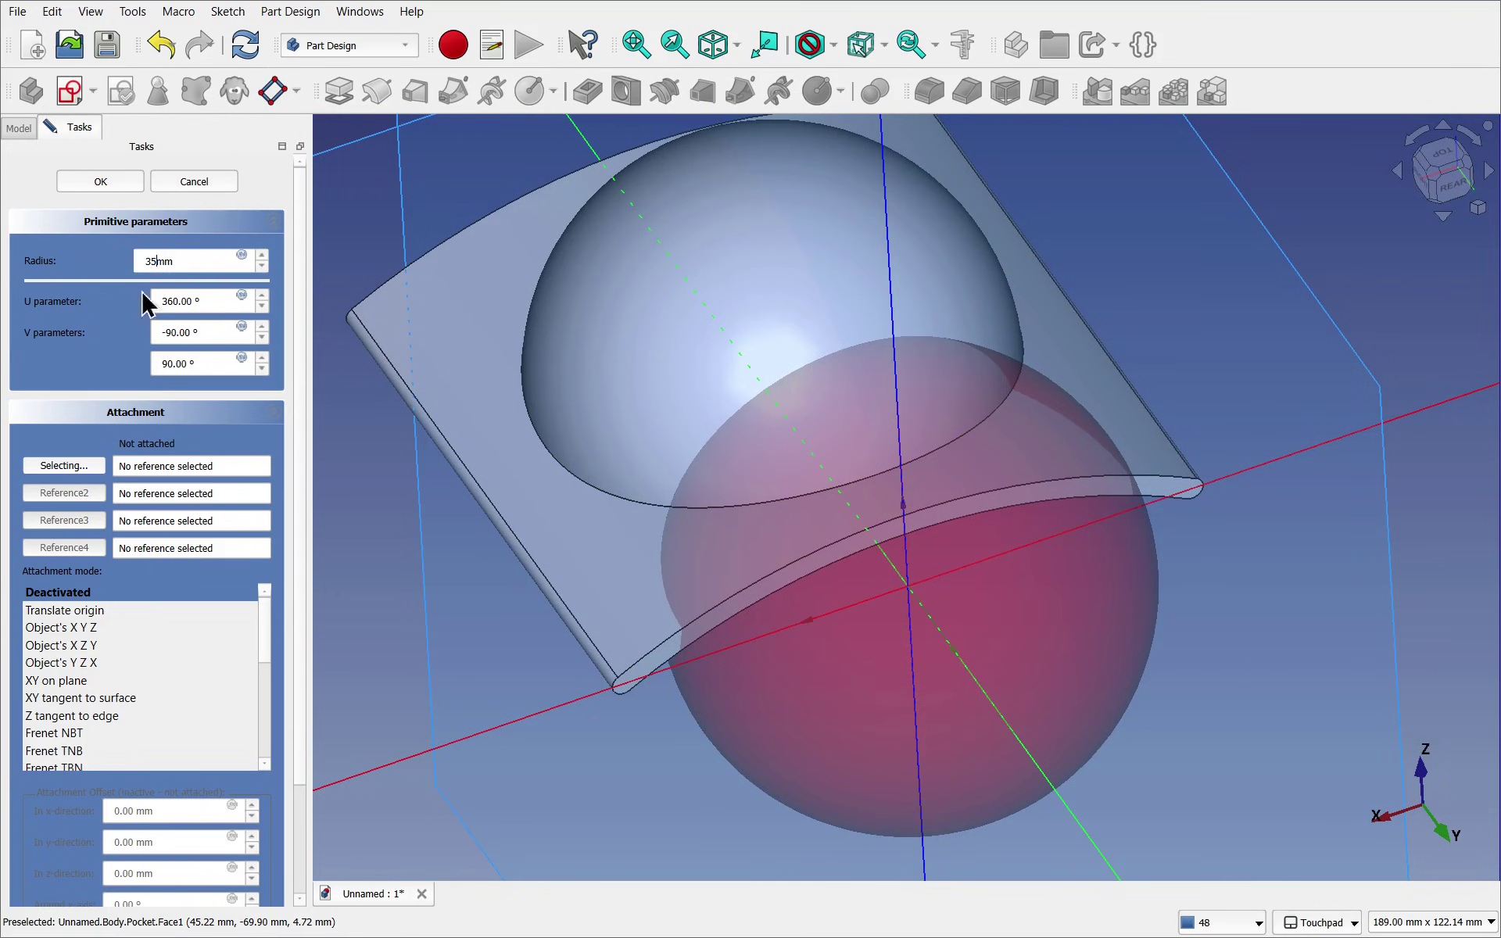
pyautogui.keyDown('alt'); pyautogui.moveTo(790, 472); pyautogui.dragTo(918, 526); pyautogui.keyUp('alt')
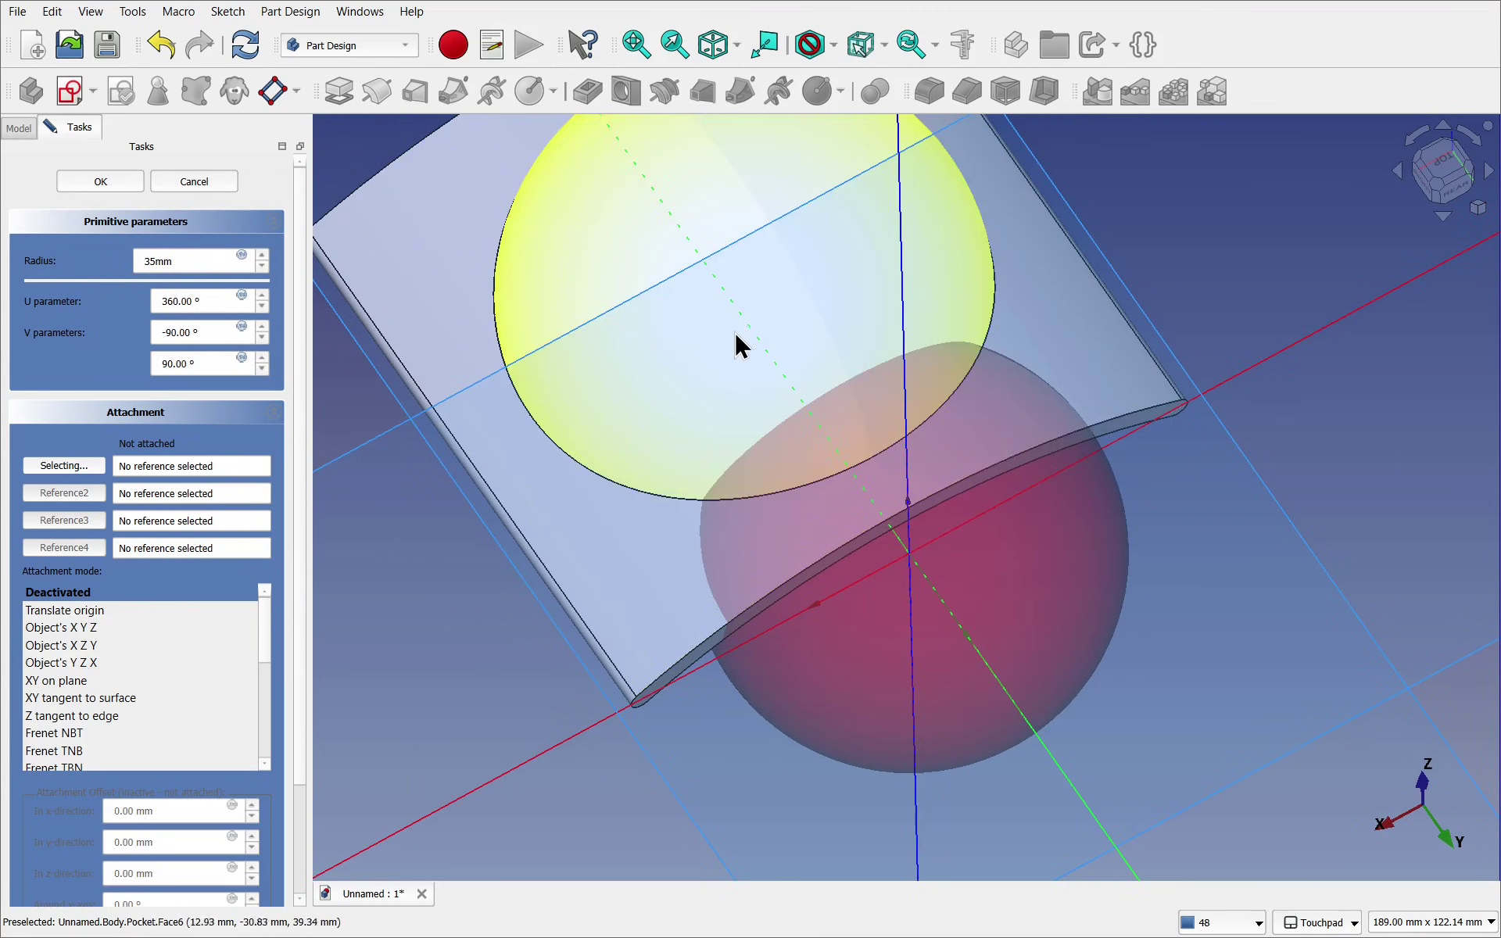
pyautogui.keyDown('alt'); pyautogui.moveTo(740, 345); pyautogui.dragTo(924, 499); pyautogui.keyUp('alt')
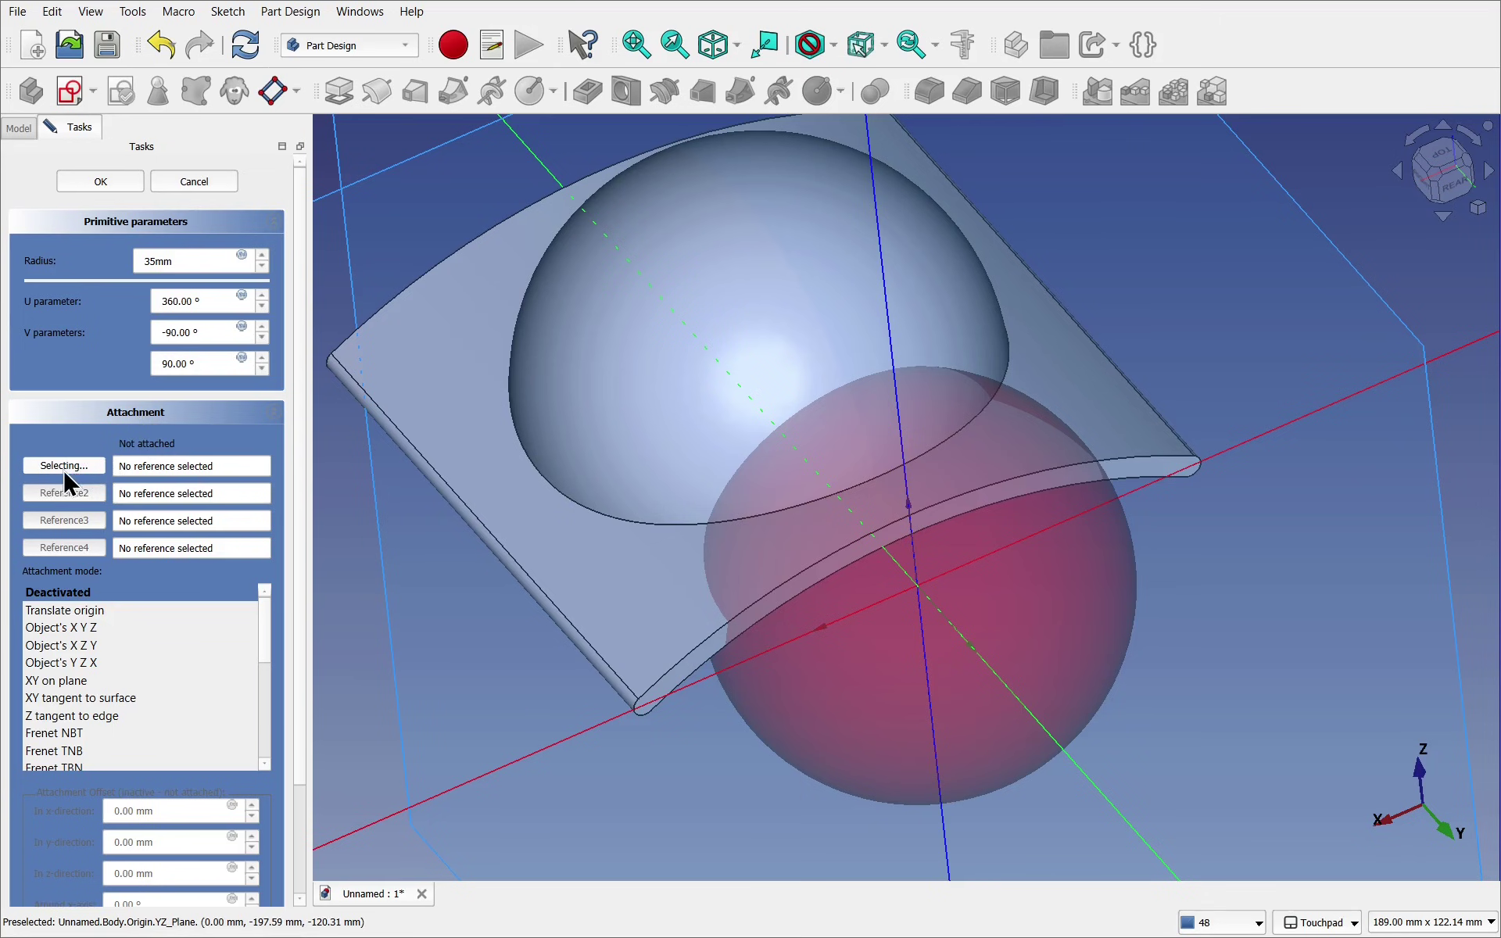
# Attach the 35 mm subtractive sphere to opposite plate corners Vertex1 and Vertex4 in Inertial CS mode
pyautogui.click(637, 703)
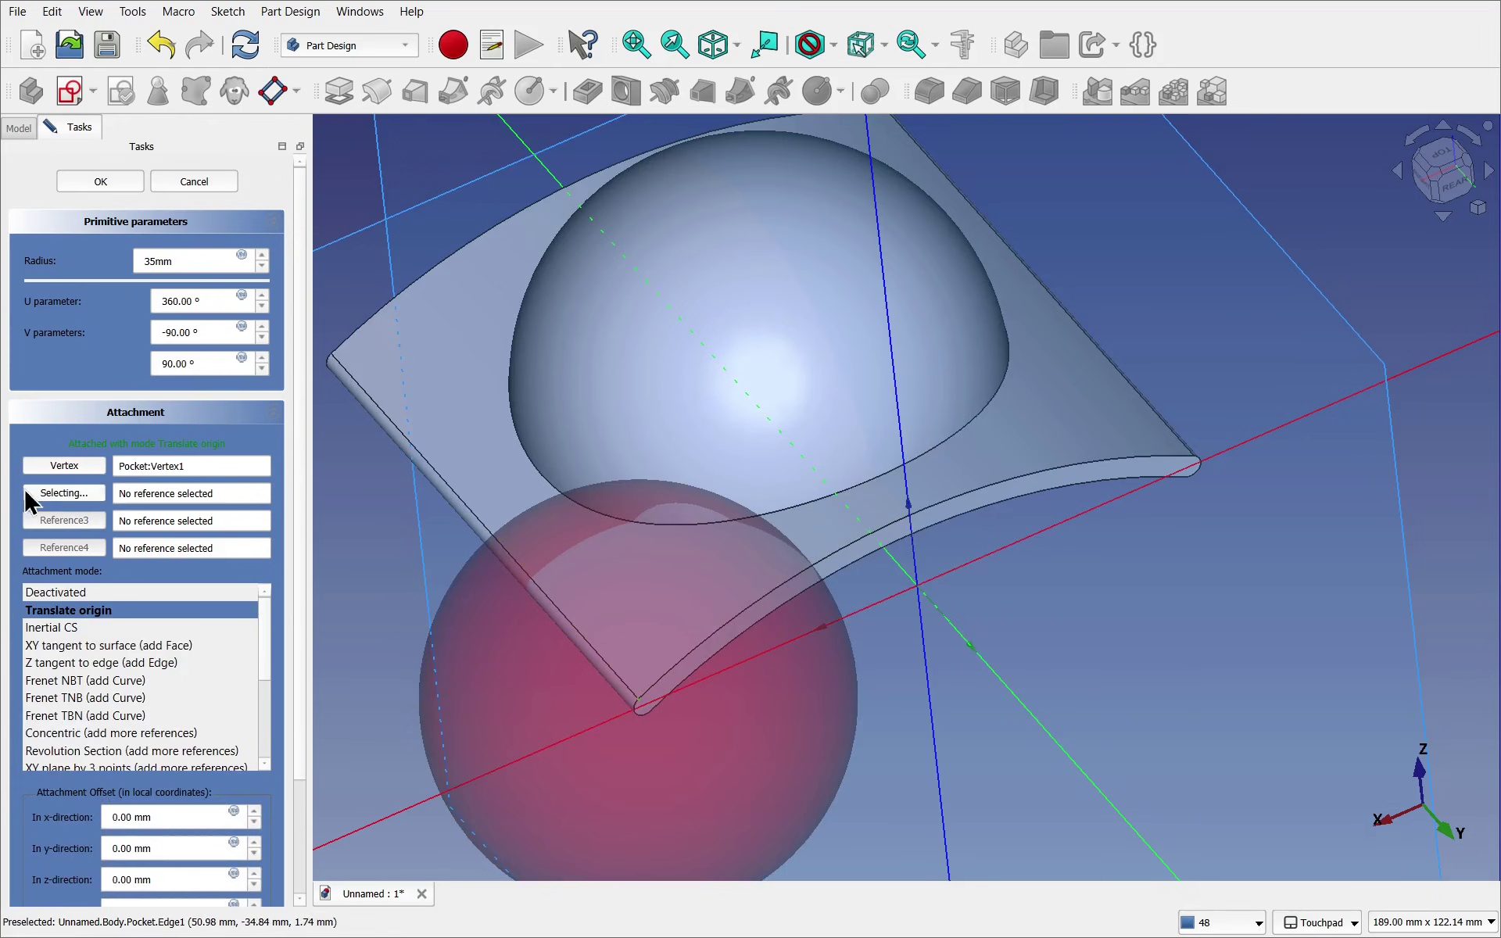
pyautogui.moveTo(576, 399); pyautogui.dragTo(790, 697, button='middle')
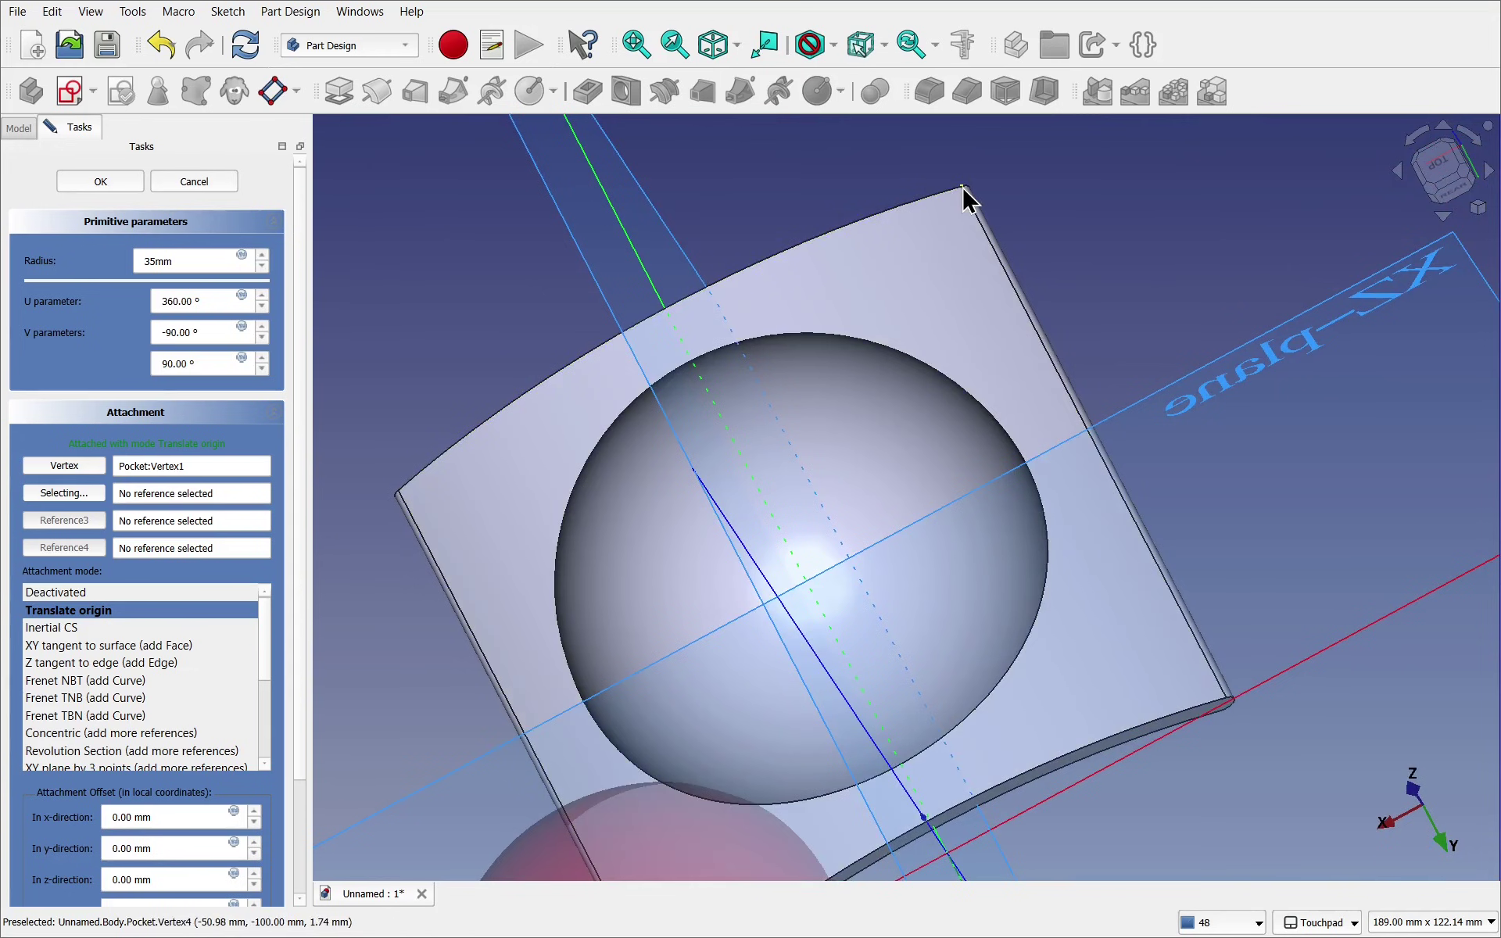
pyautogui.click(963, 200)
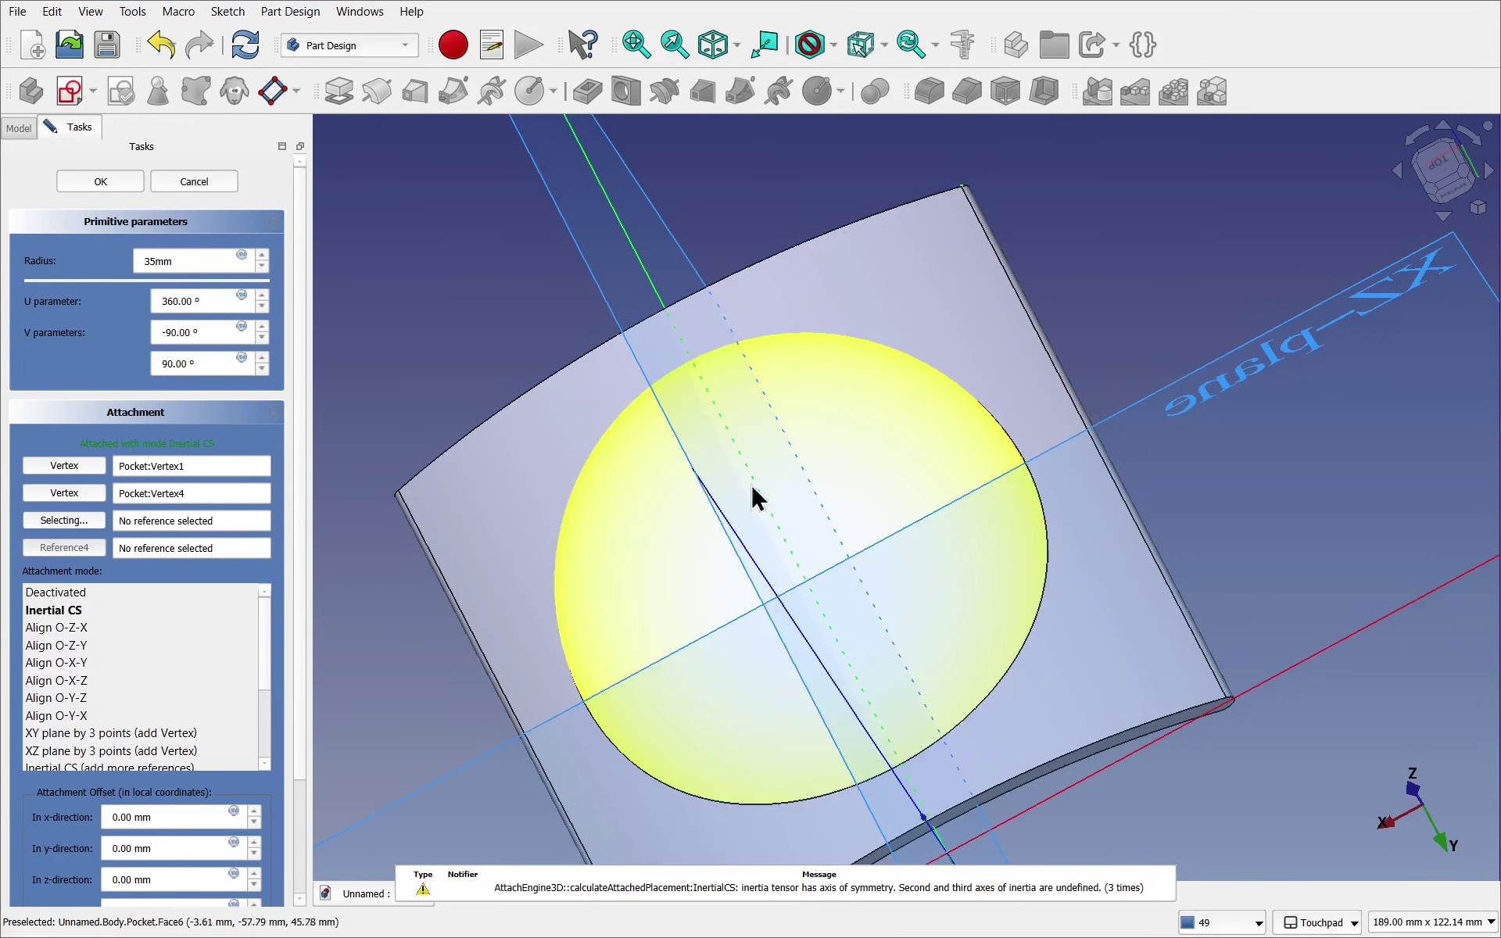
pyautogui.moveTo(749, 493); pyautogui.dragTo(1017, 266, button='middle')
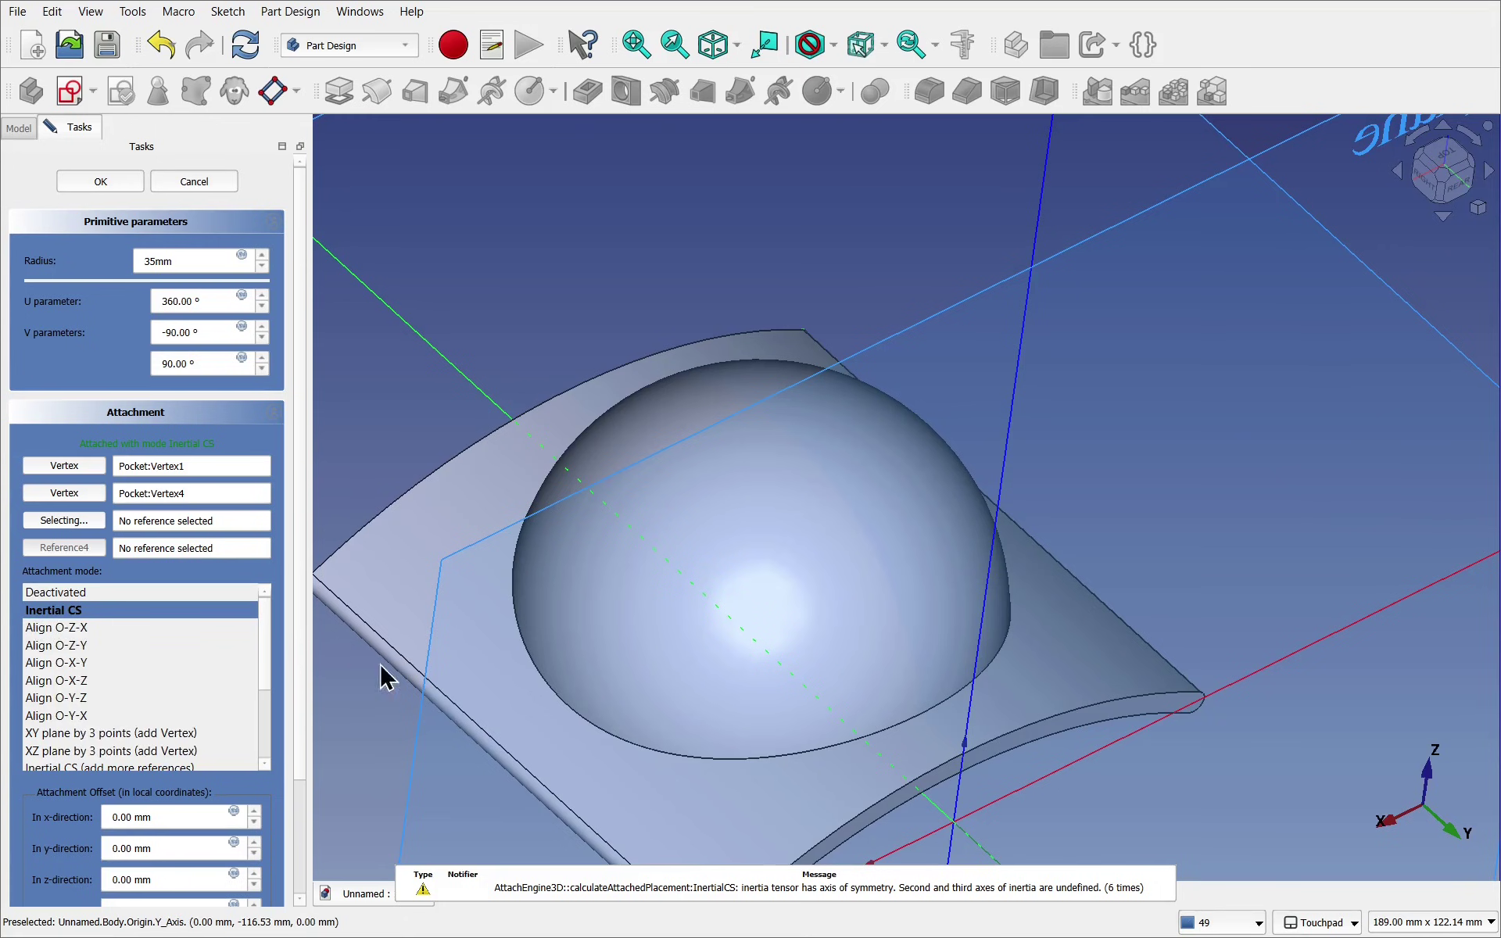
pyautogui.moveTo(382, 670); pyautogui.dragTo(903, 598, button='middle')
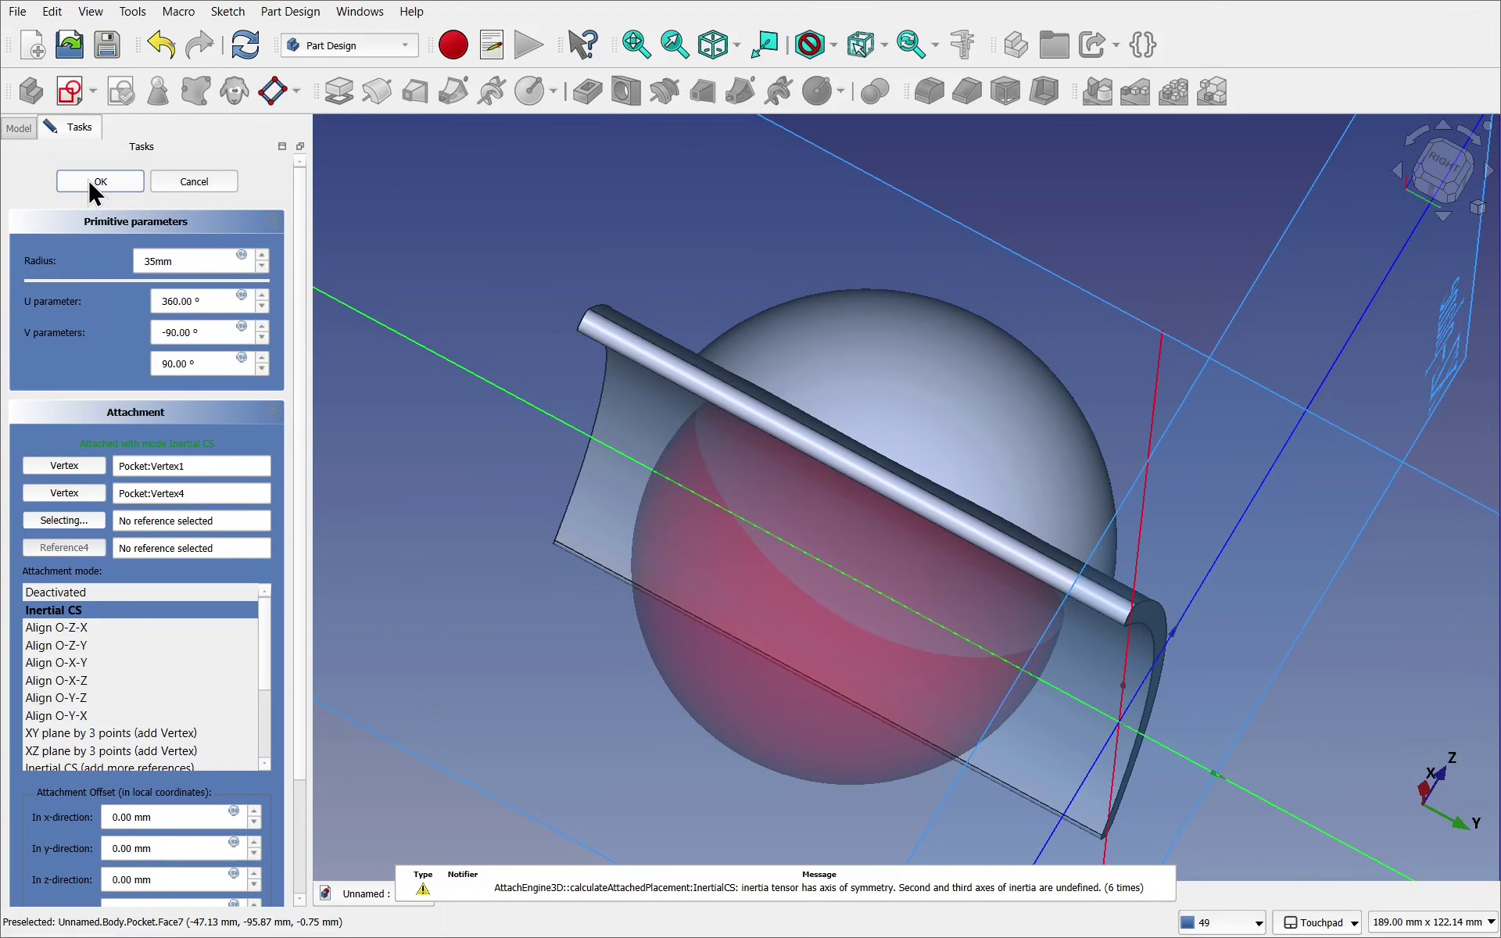
# Confirm the Sphere001 cut and set the Body's Transparency to 80
pyautogui.click(93, 183)
pyautogui.moveTo(500, 379); pyautogui.dragTo(845, 265, button='middle')
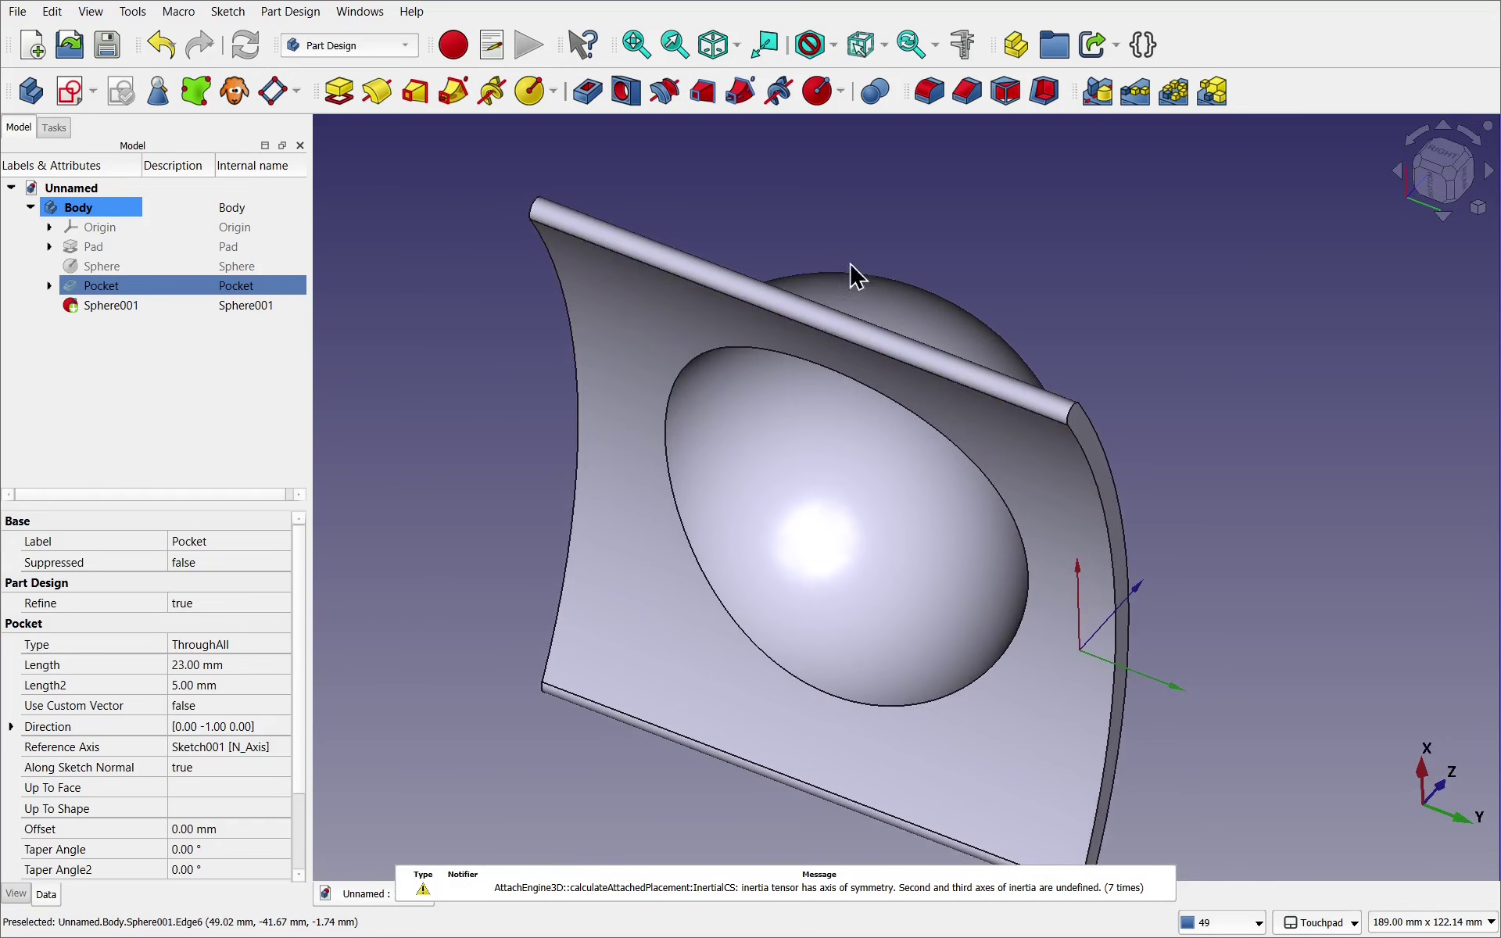
pyautogui.click(62, 212)
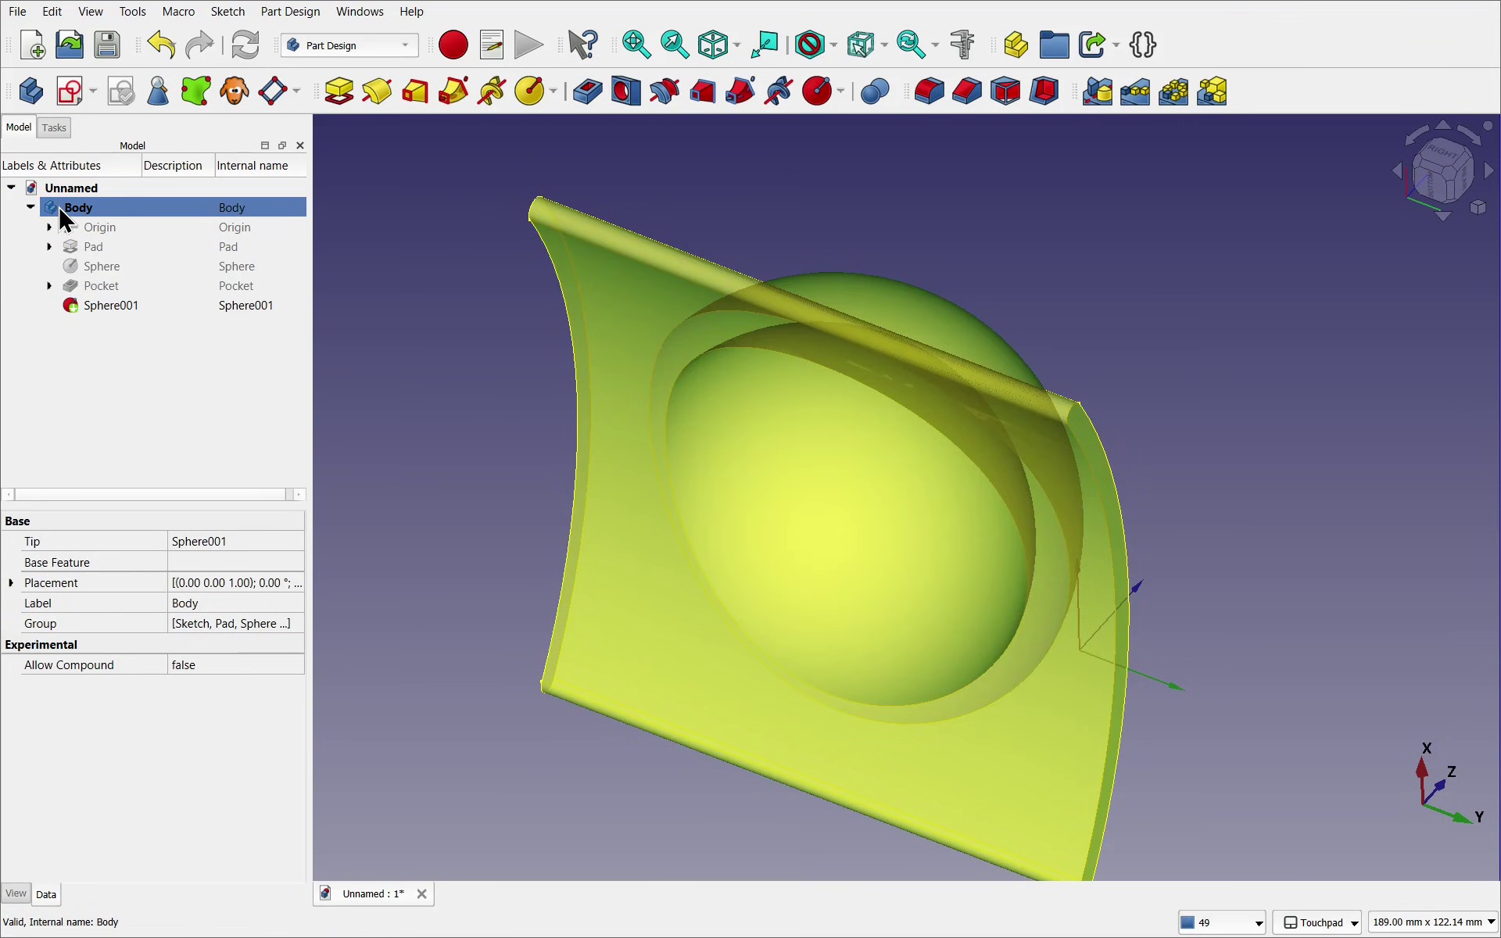
pyautogui.click(15, 897)
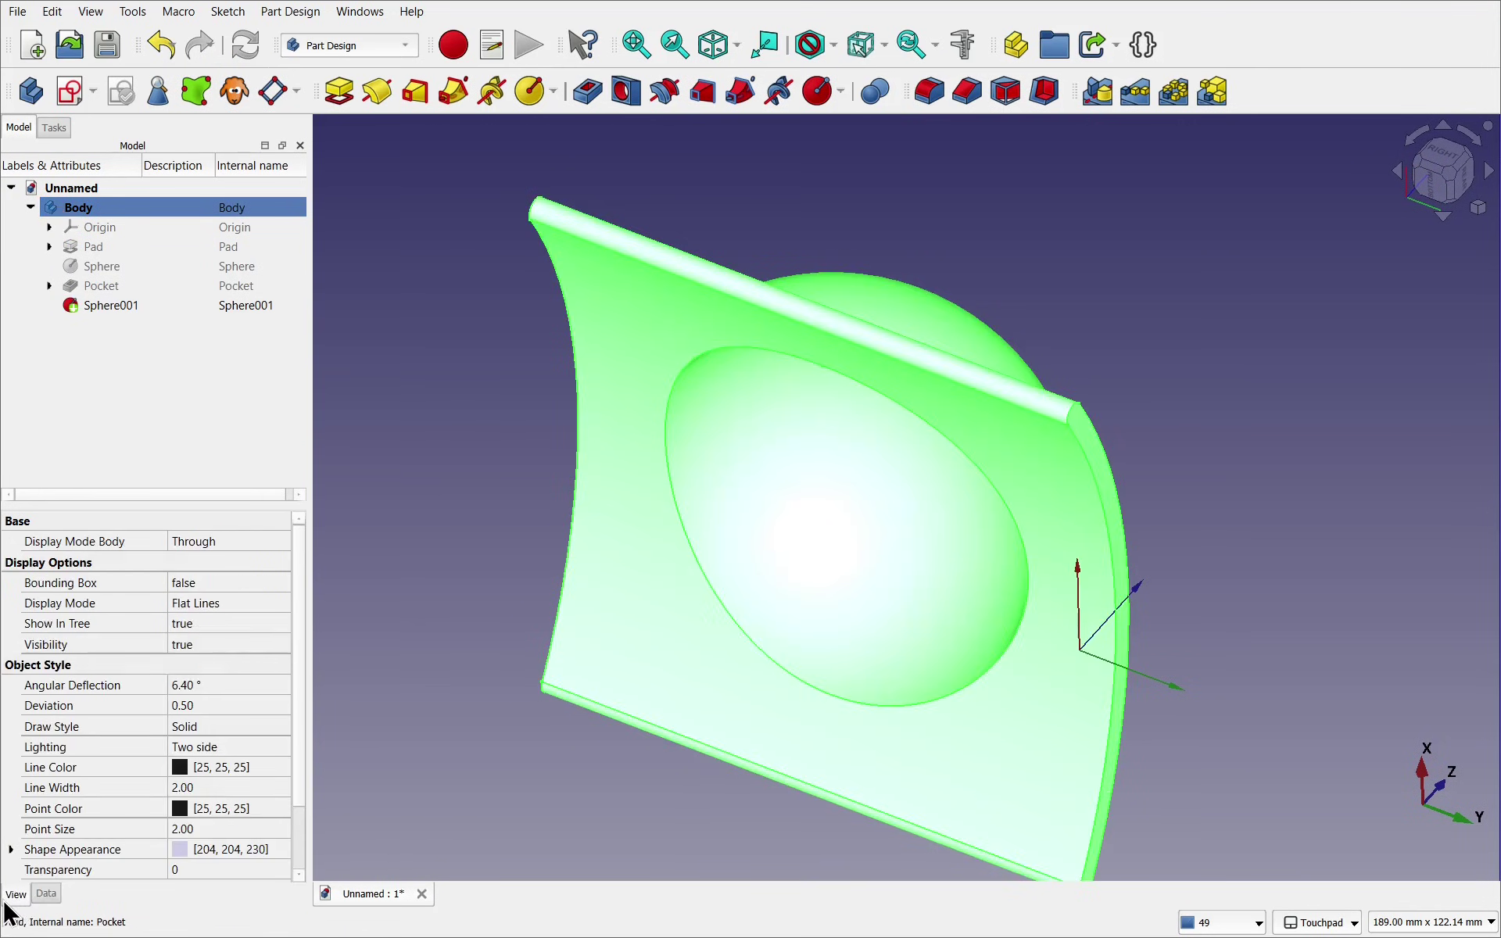
pyautogui.click(234, 870)
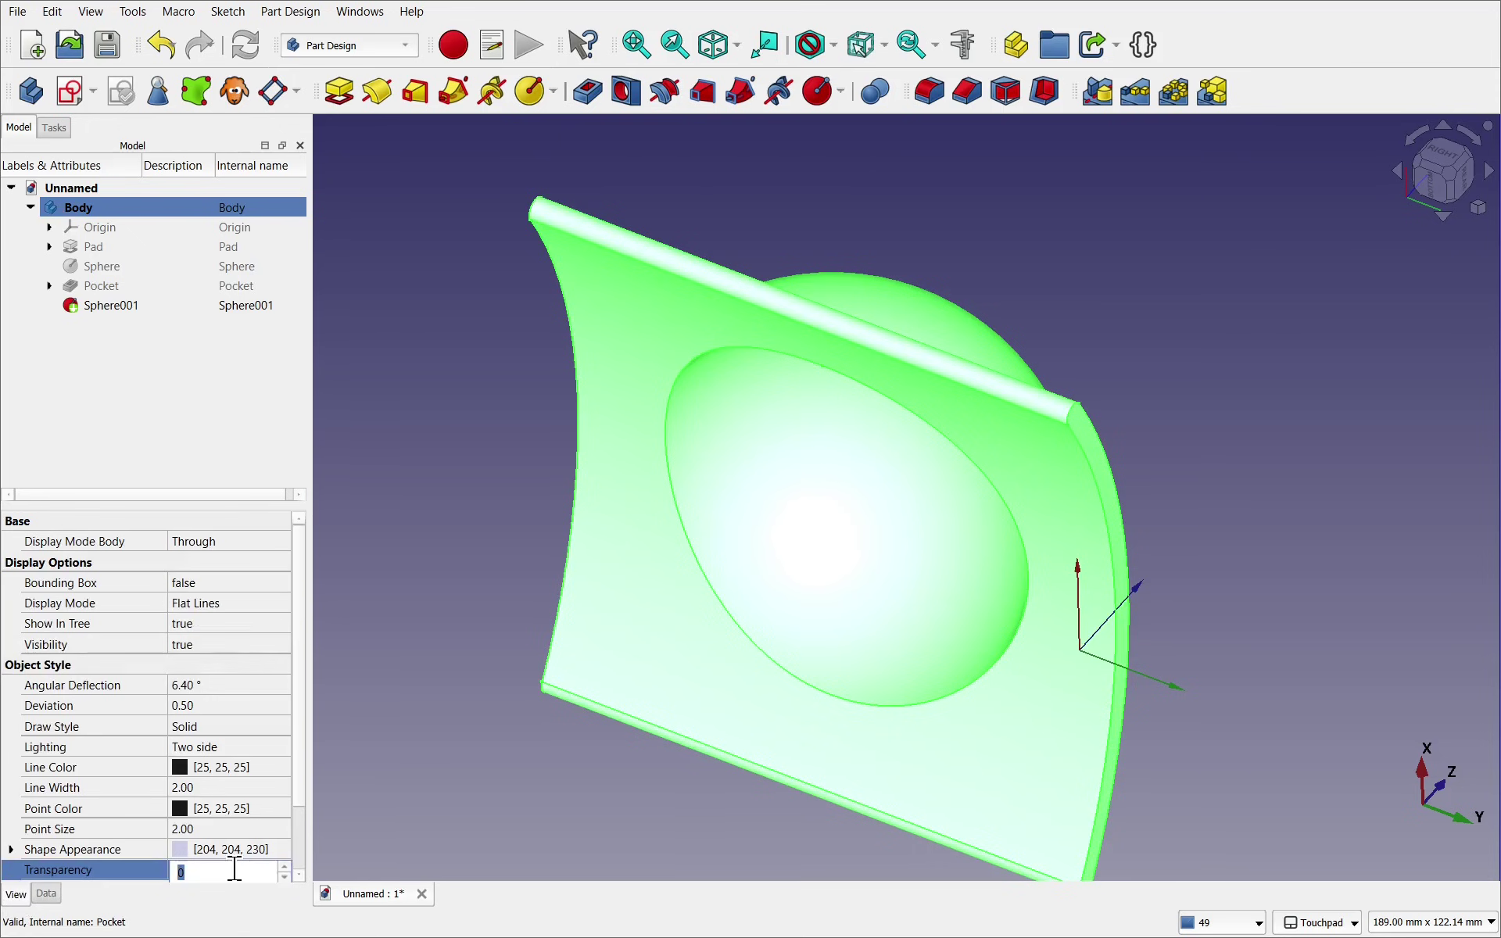
pyautogui.write('8')
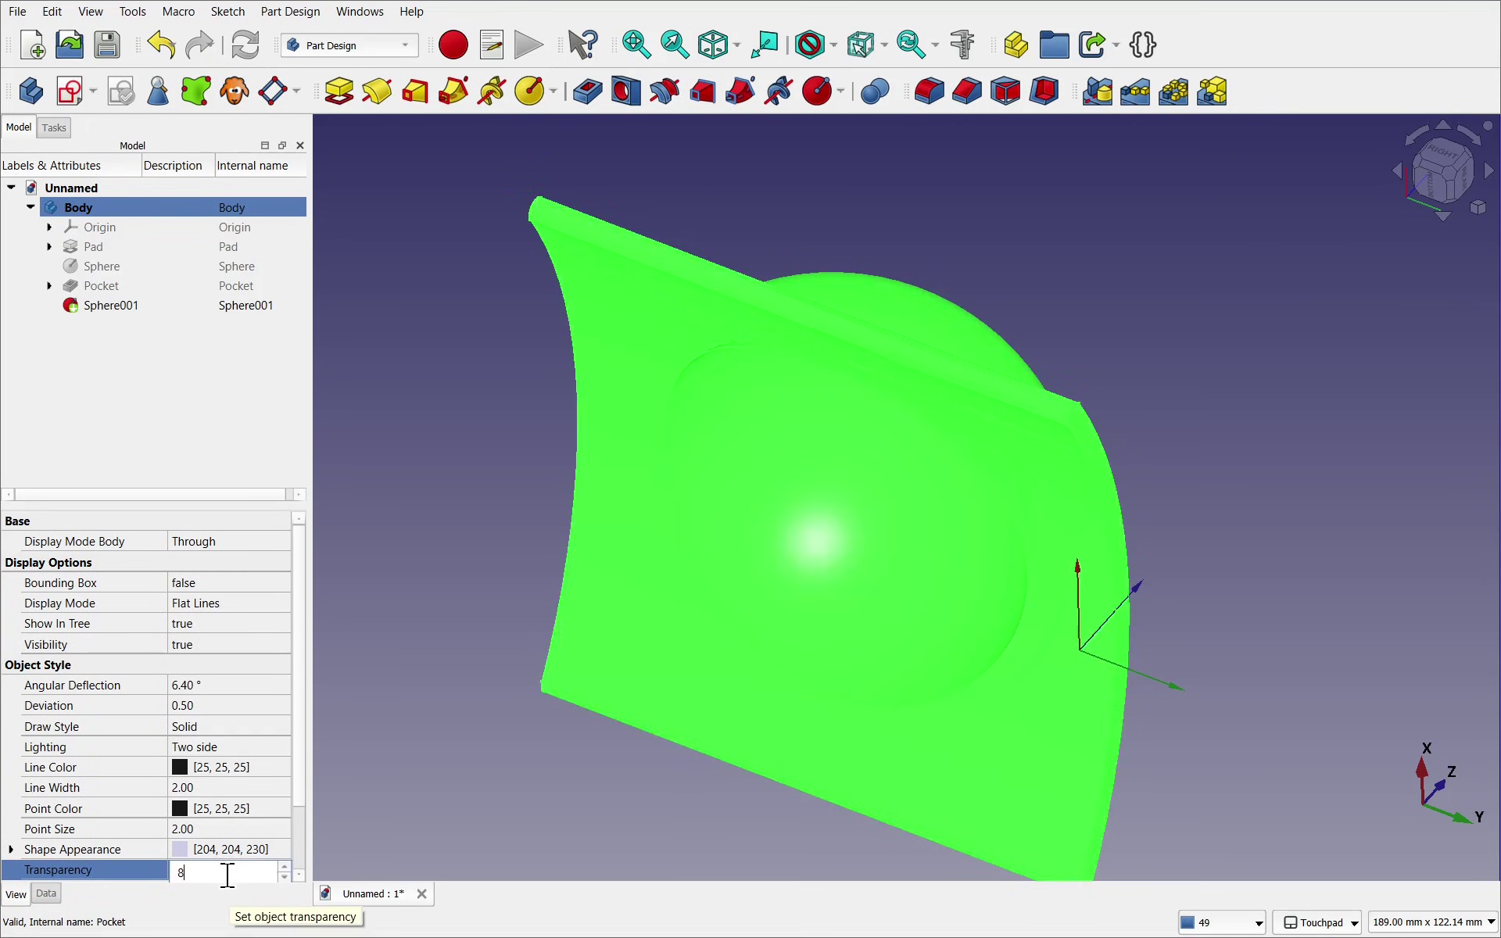
pyautogui.write('0')
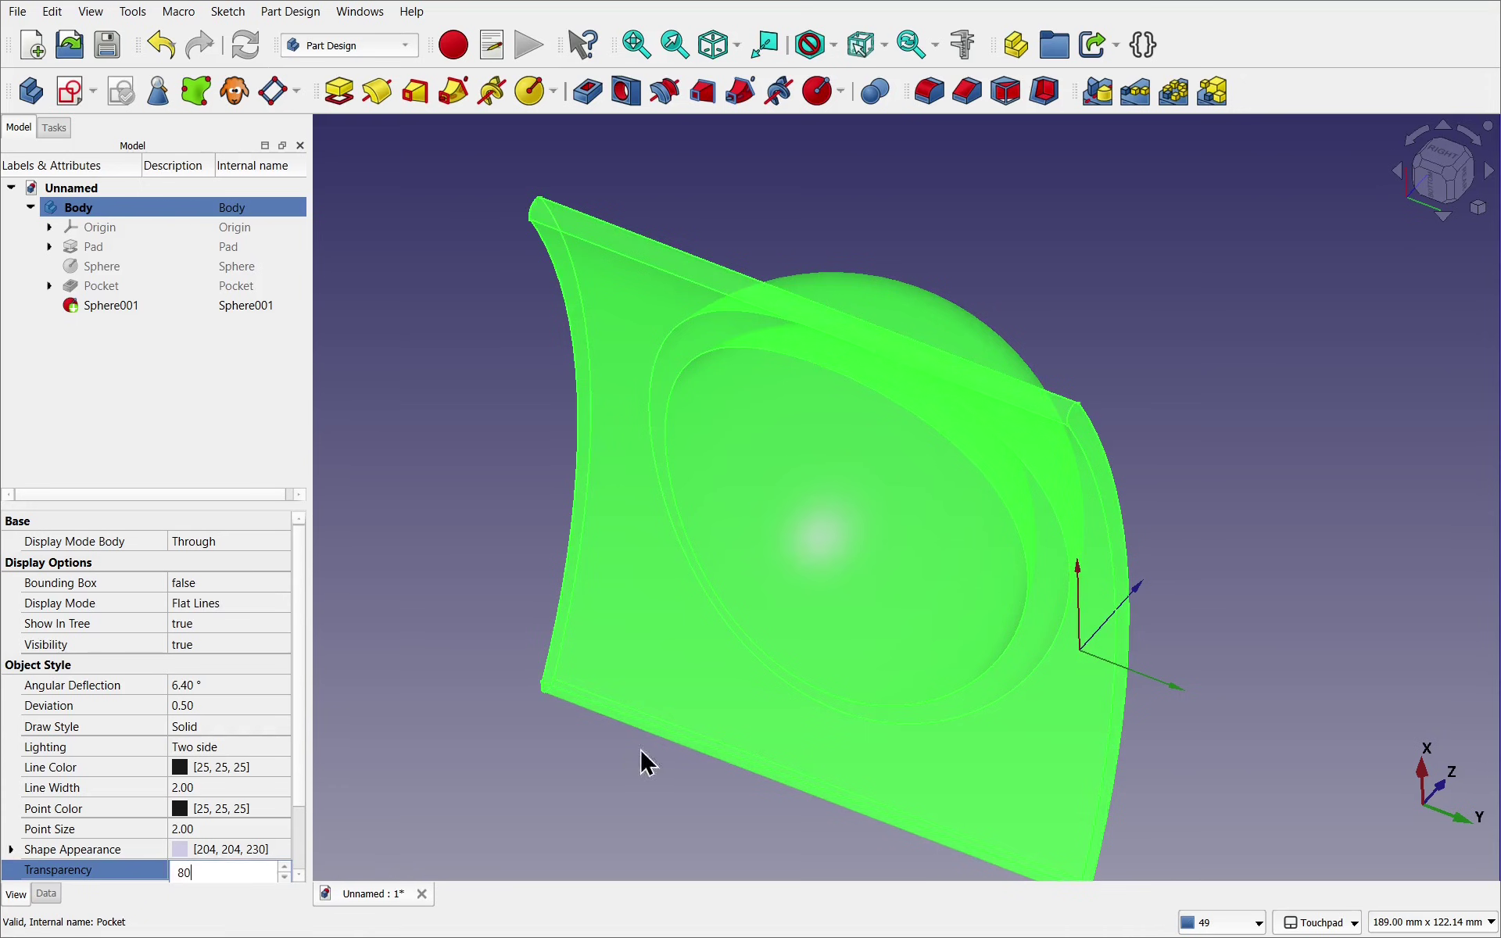
pyautogui.keyDown('alt'); pyautogui.moveTo(992, 509); pyautogui.dragTo(1126, 356); pyautogui.keyUp('alt')
# Reopen Sphere001 and raise its Attachment Offset in the y-direction to 5 mm
pyautogui.click(1211, 418)
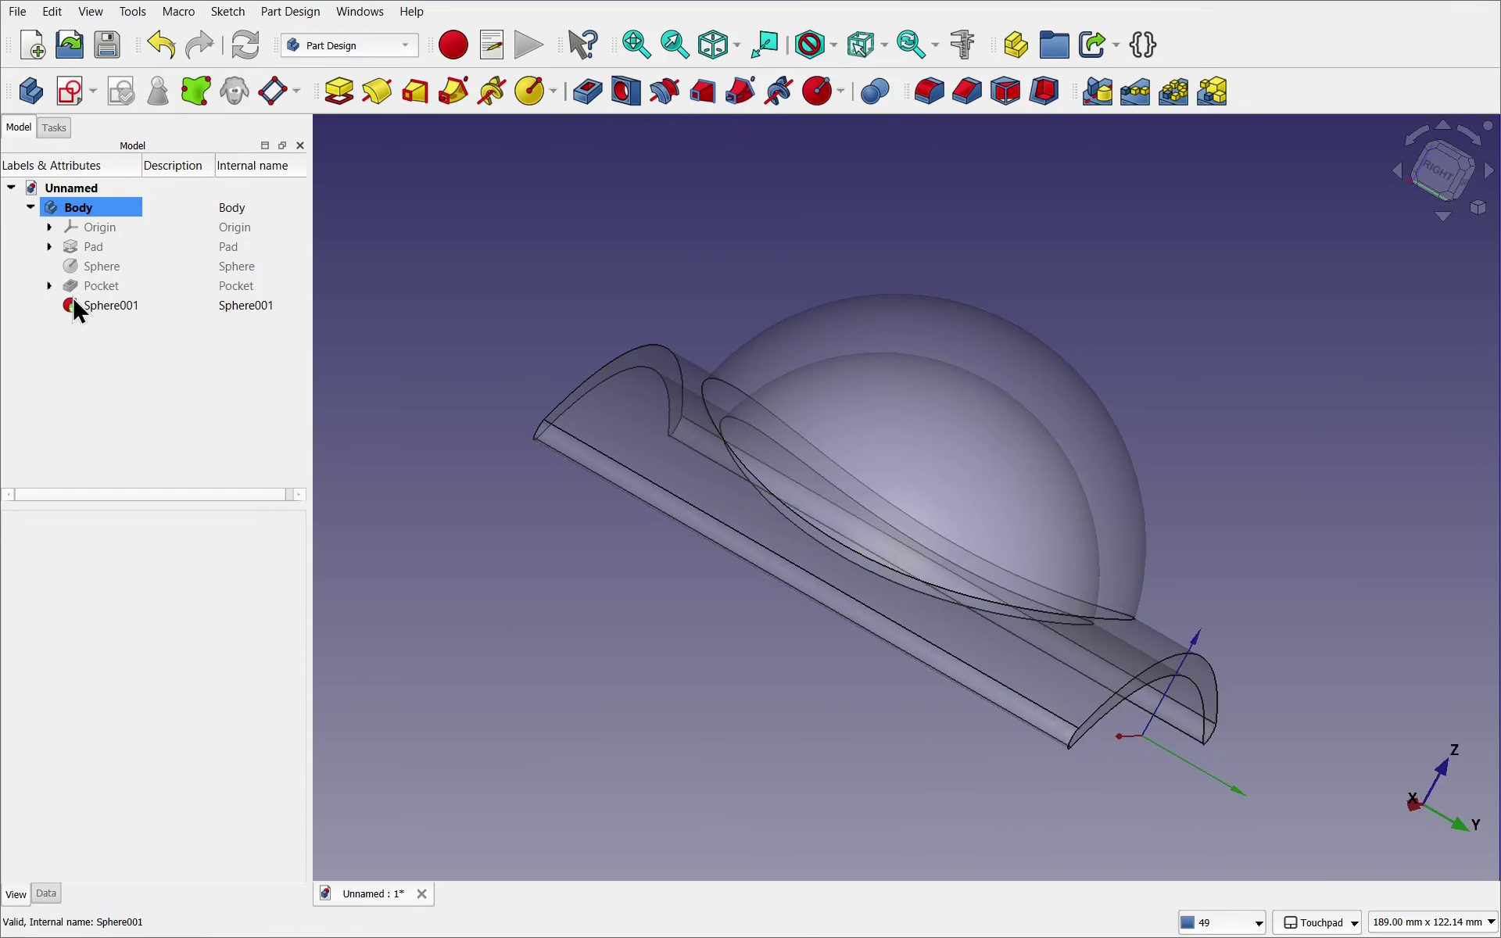
pyautogui.click(96, 315)
pyautogui.doubleClick(96, 307)
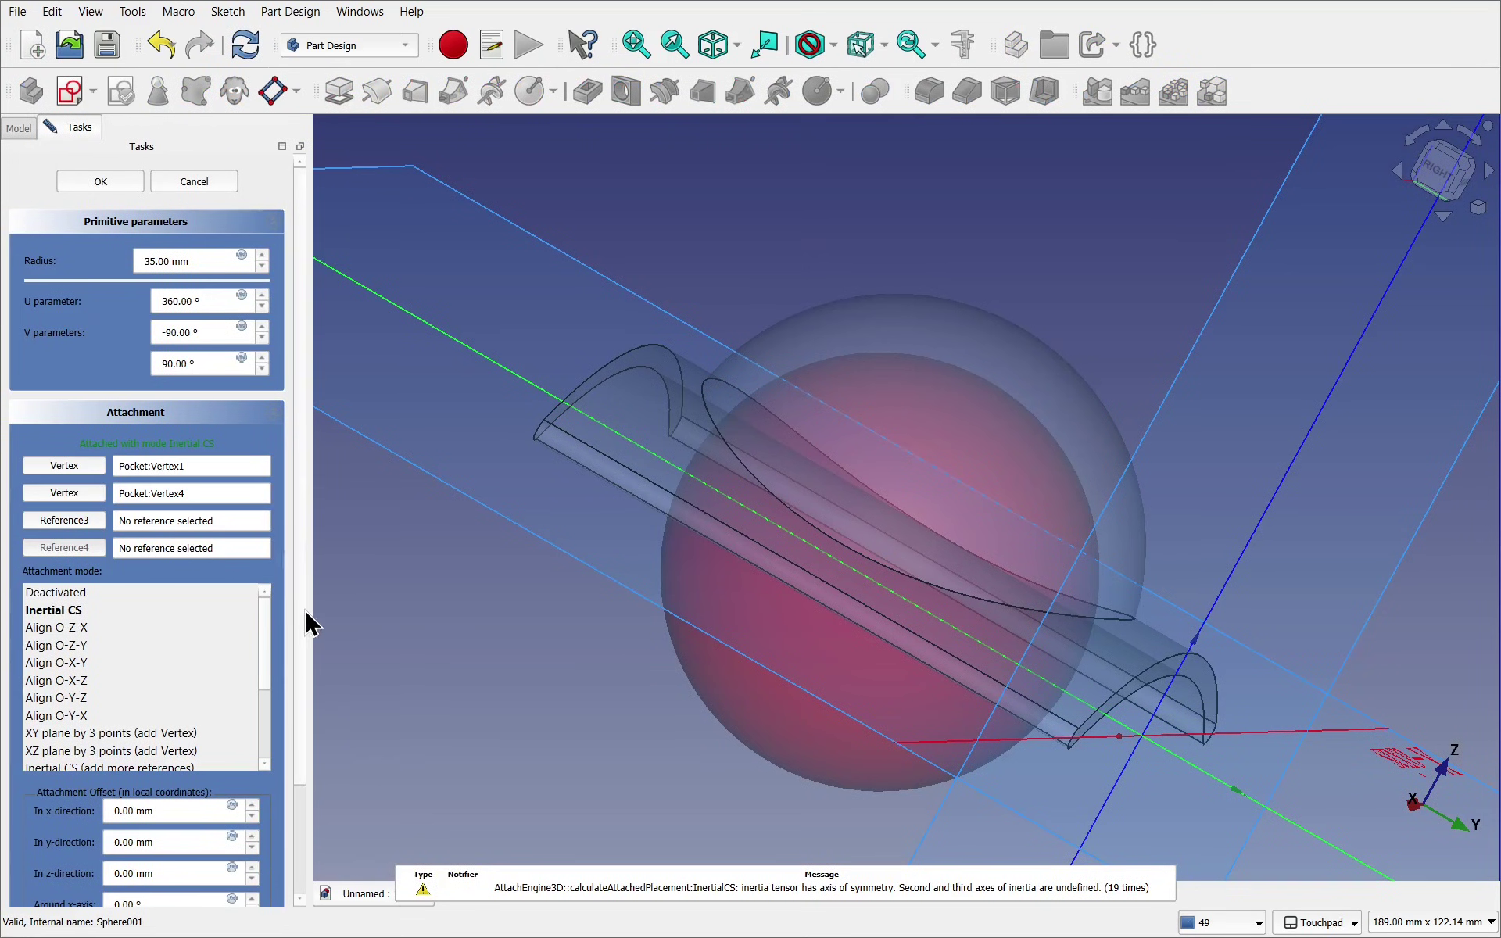
pyautogui.scroll(-3, 288, 784)
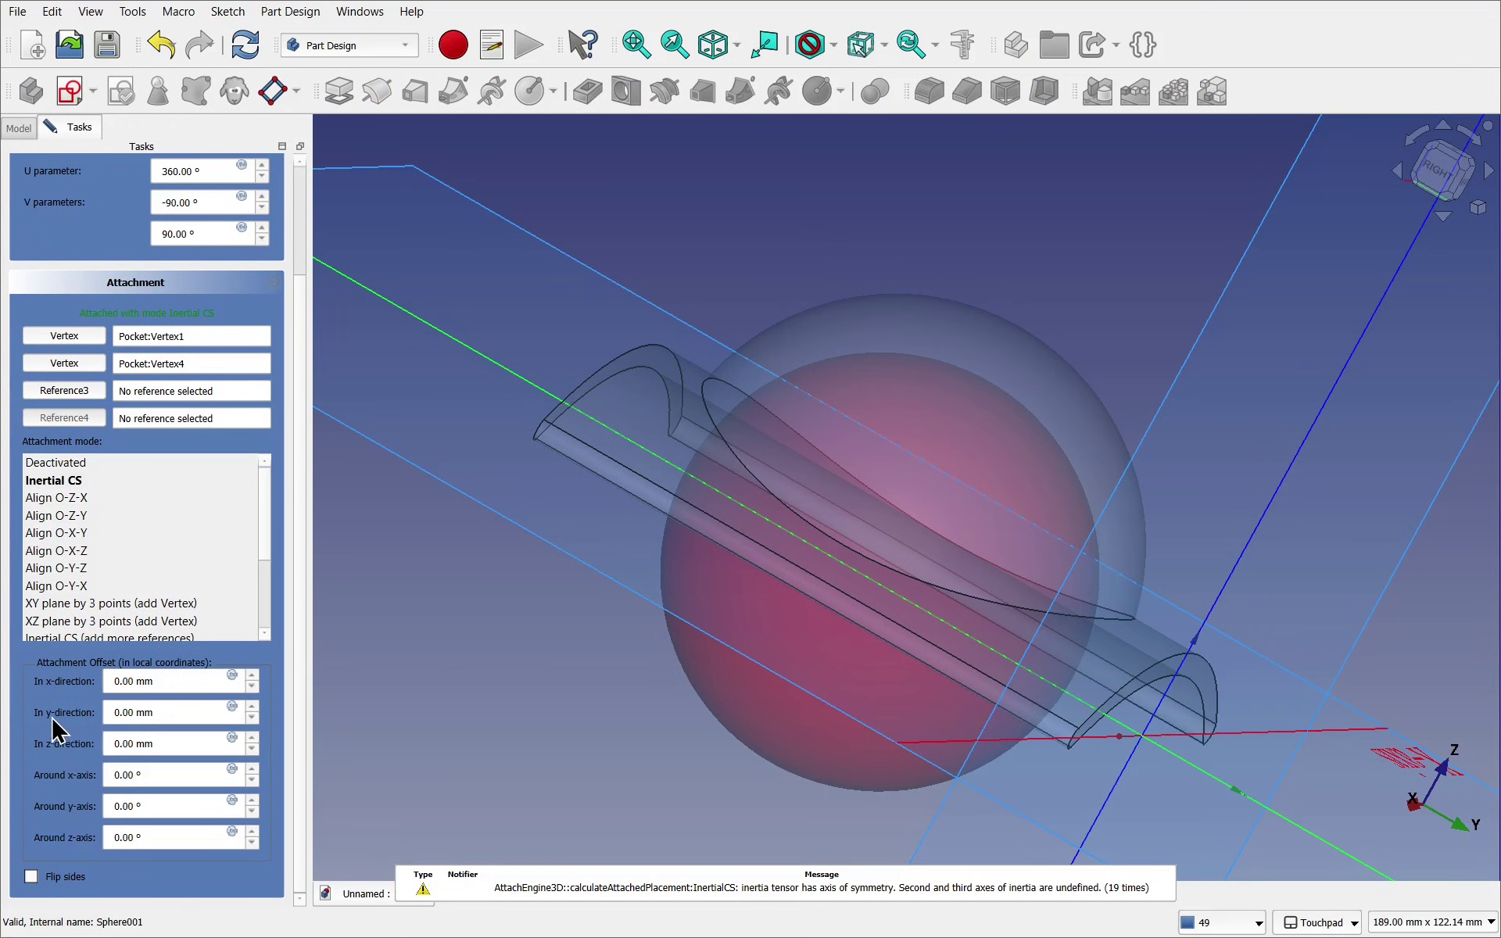
pyautogui.click(252, 707)
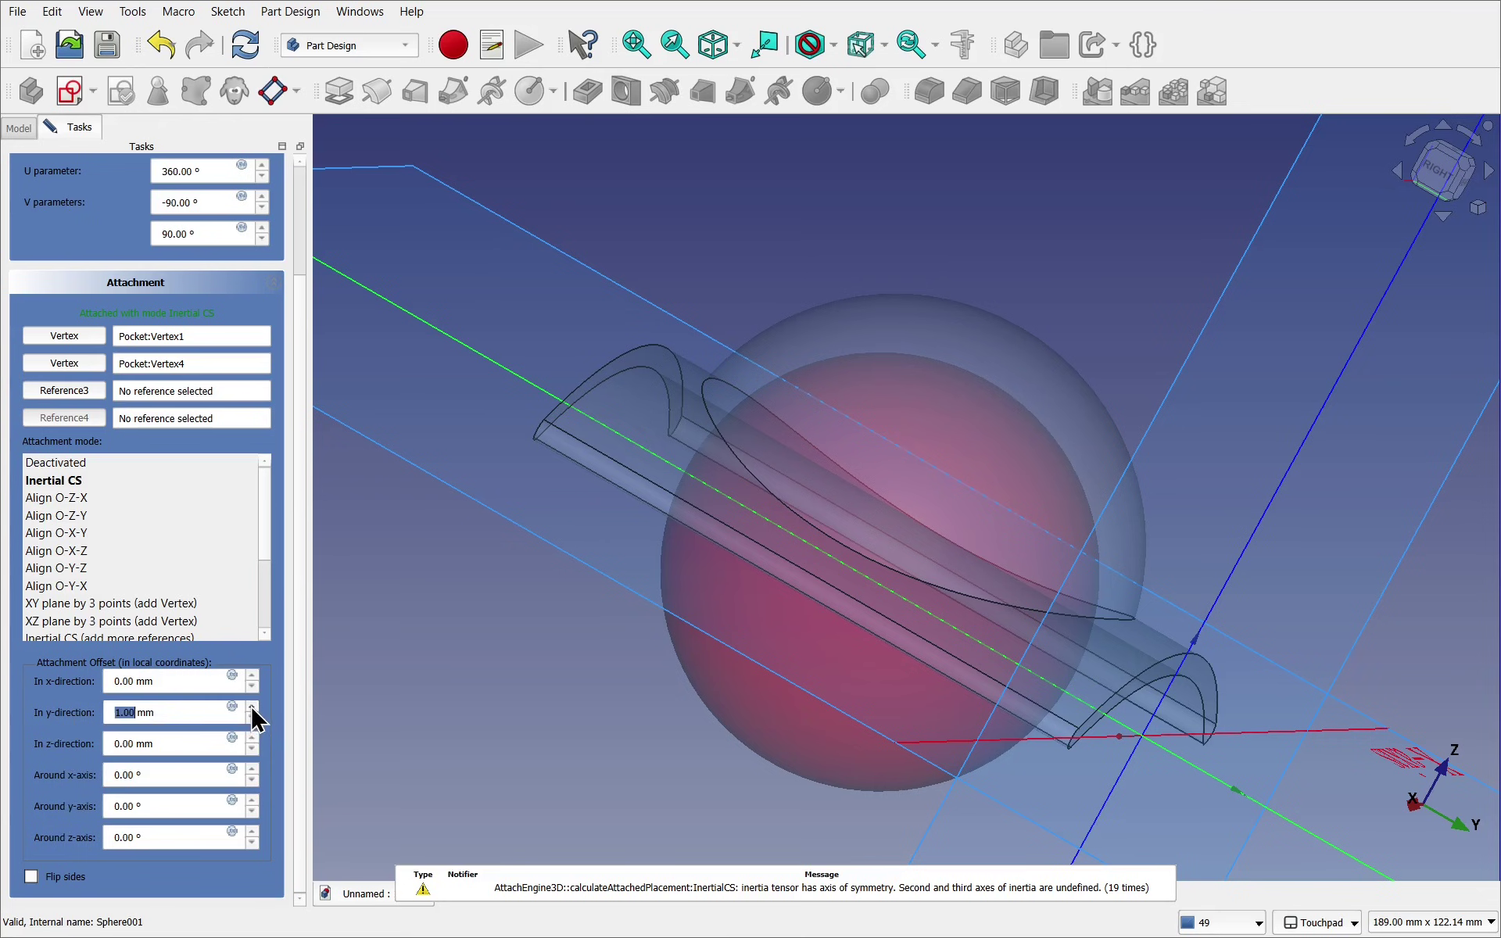
pyautogui.click(252, 707)
pyautogui.click(252, 708)
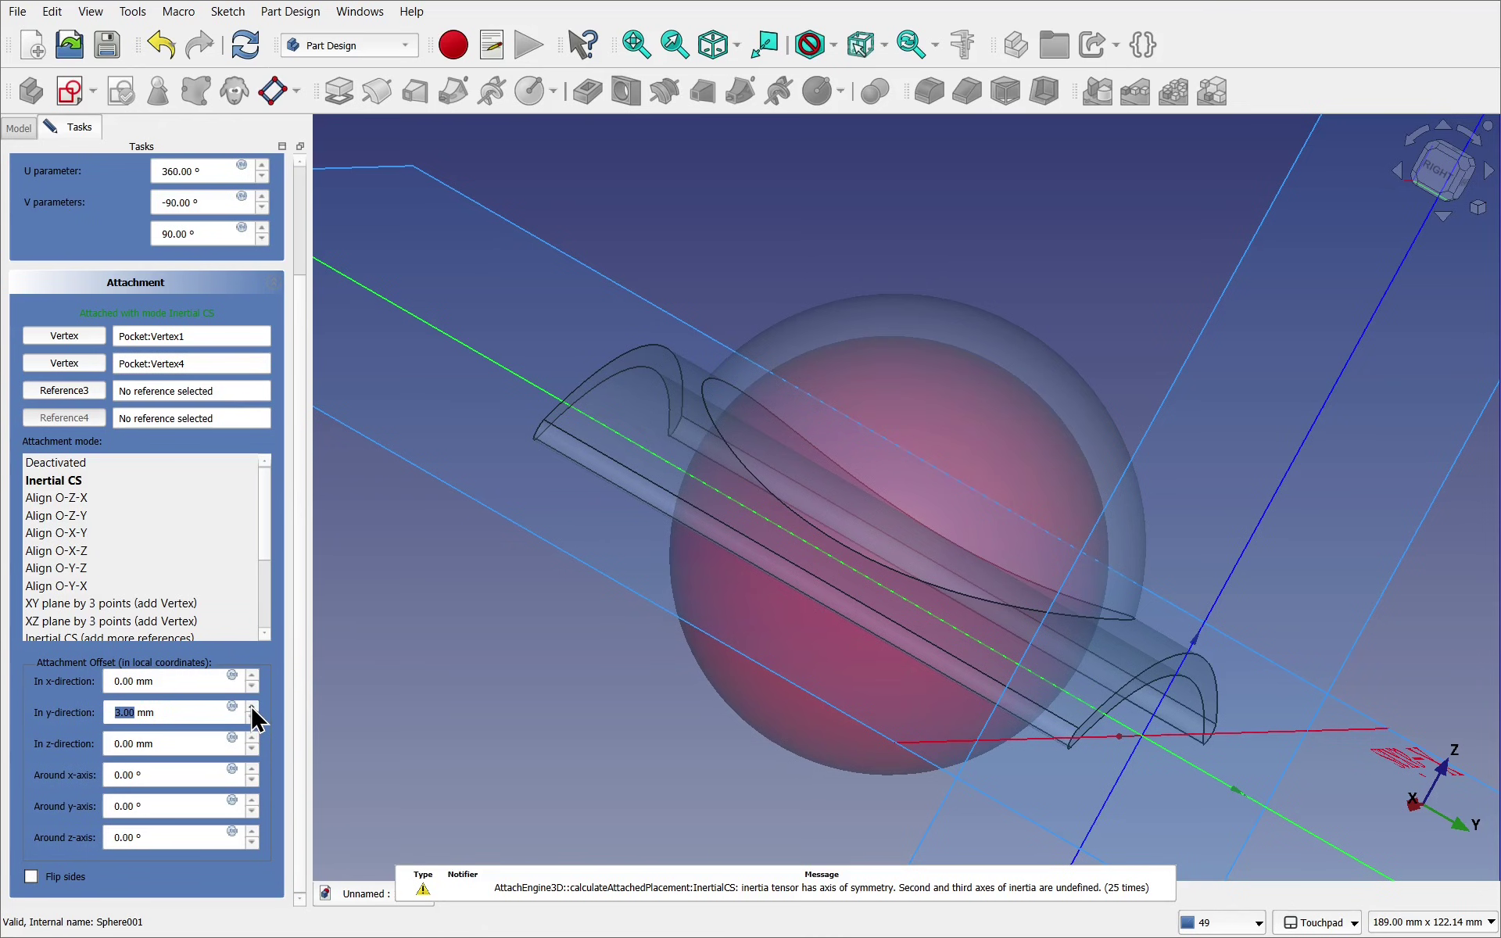
pyautogui.click(251, 707)
pyautogui.click(251, 708)
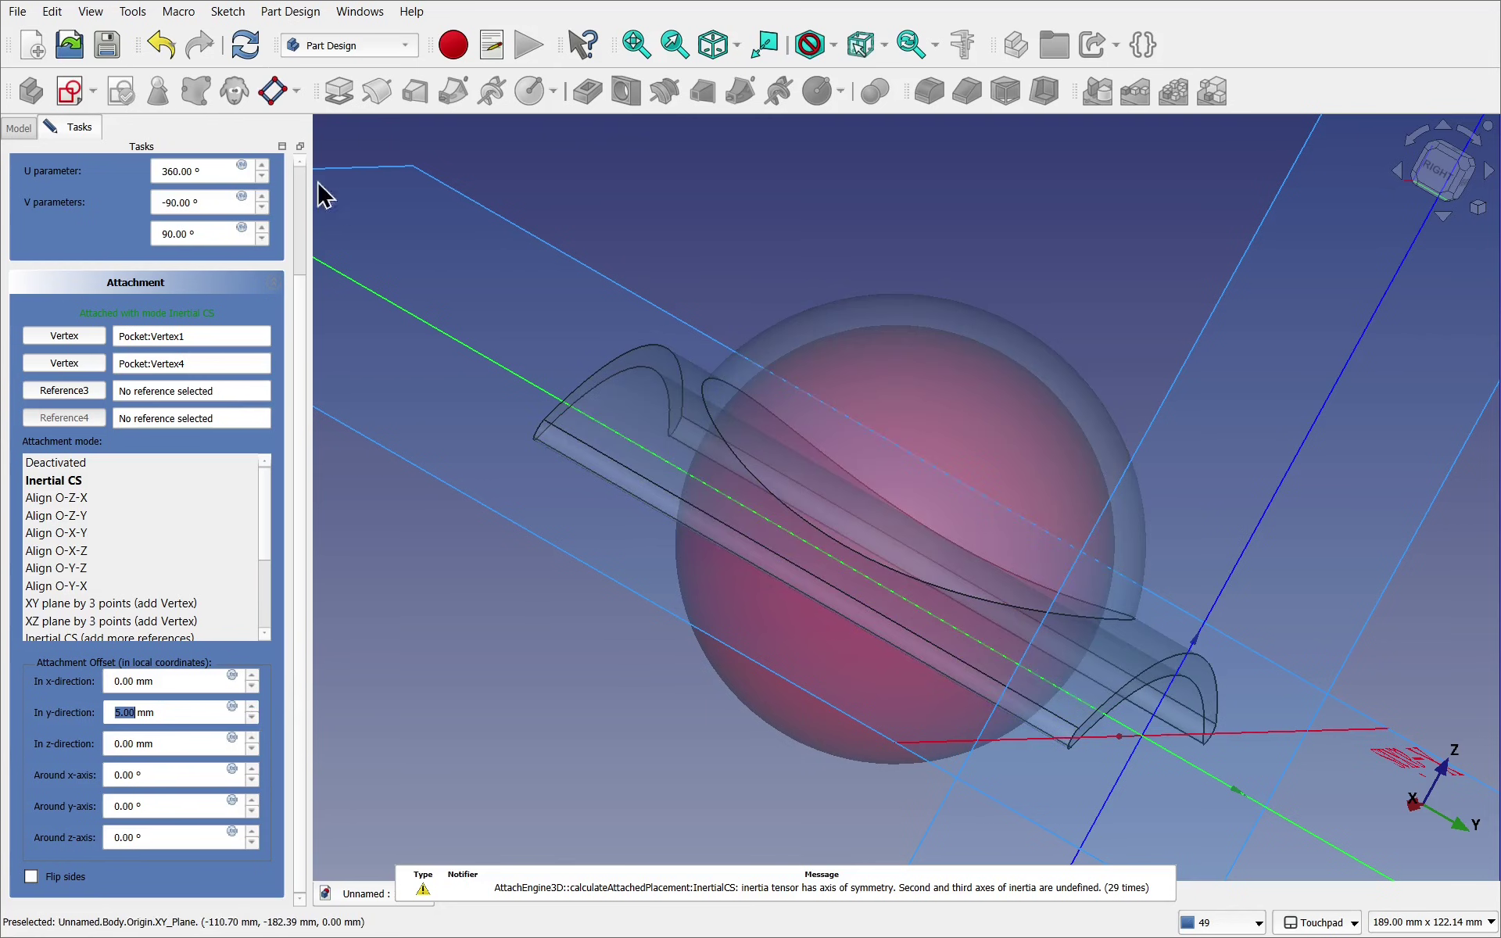
pyautogui.moveTo(305, 215); pyautogui.dragTo(298, 185)
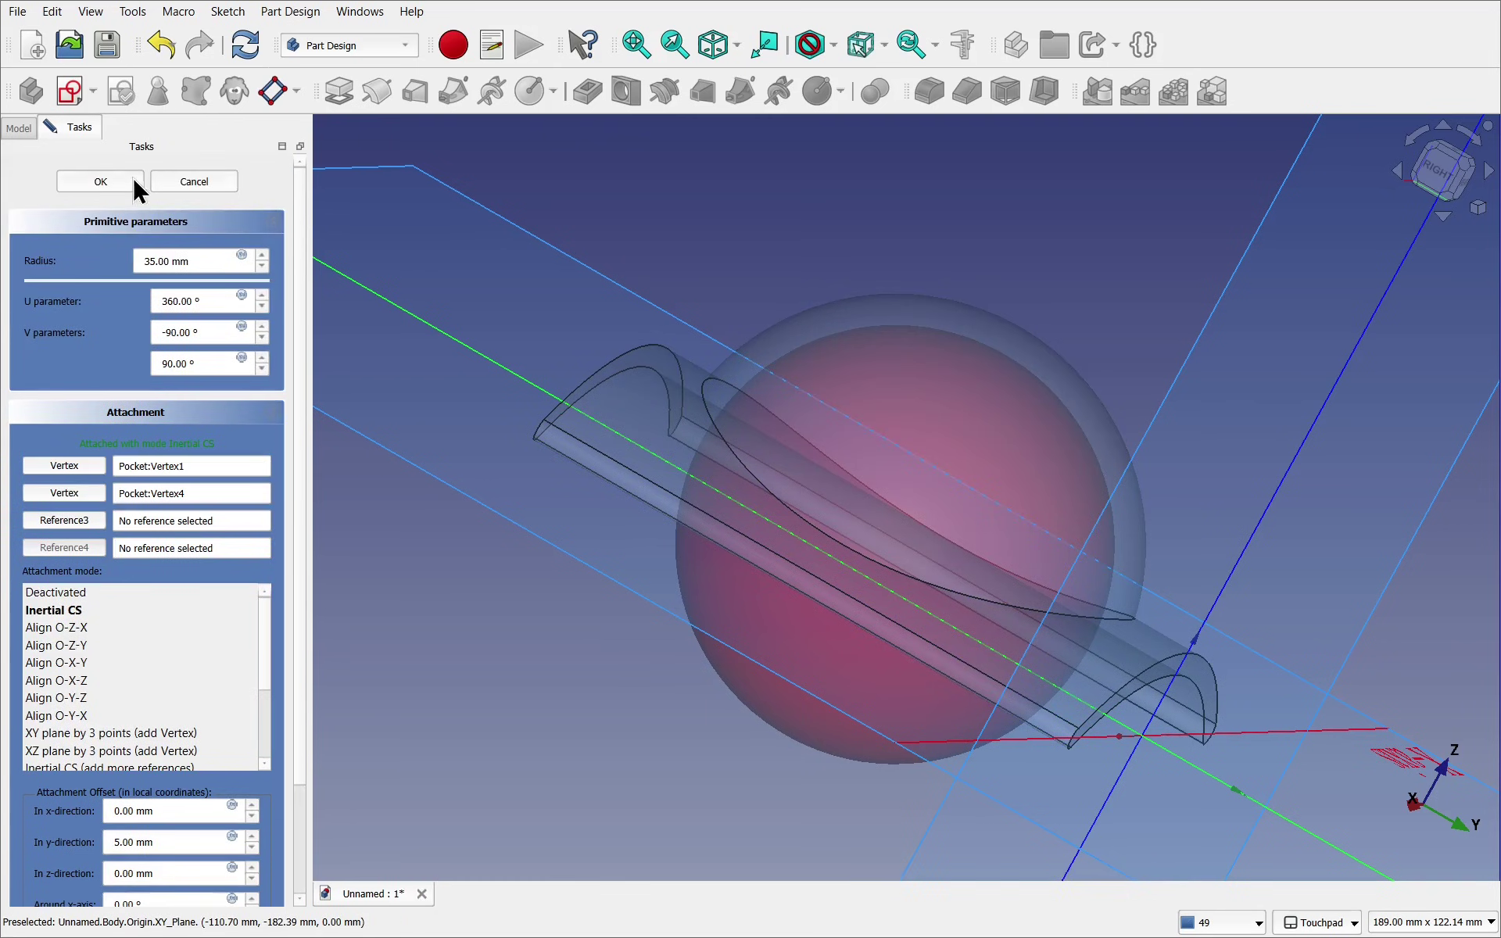
pyautogui.press('Return')
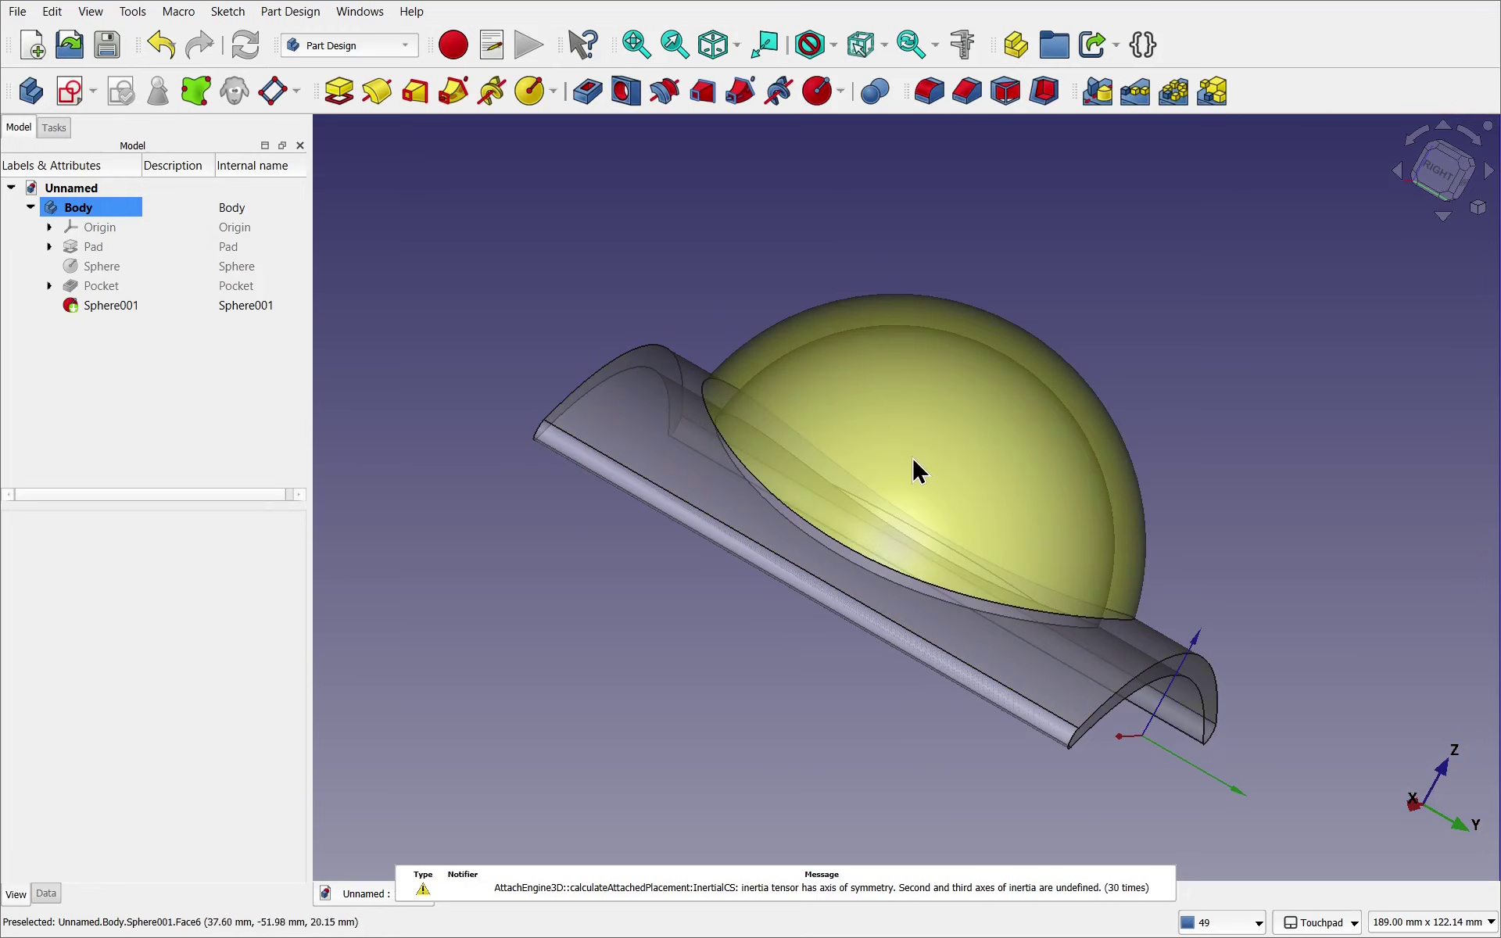
# Change Sphere001's Radius in the Data properties to 38 mm and inspect the enlarged void
pyautogui.keyDown('alt'); pyautogui.moveTo(914, 469); pyautogui.dragTo(767, 462); pyautogui.keyUp('alt')
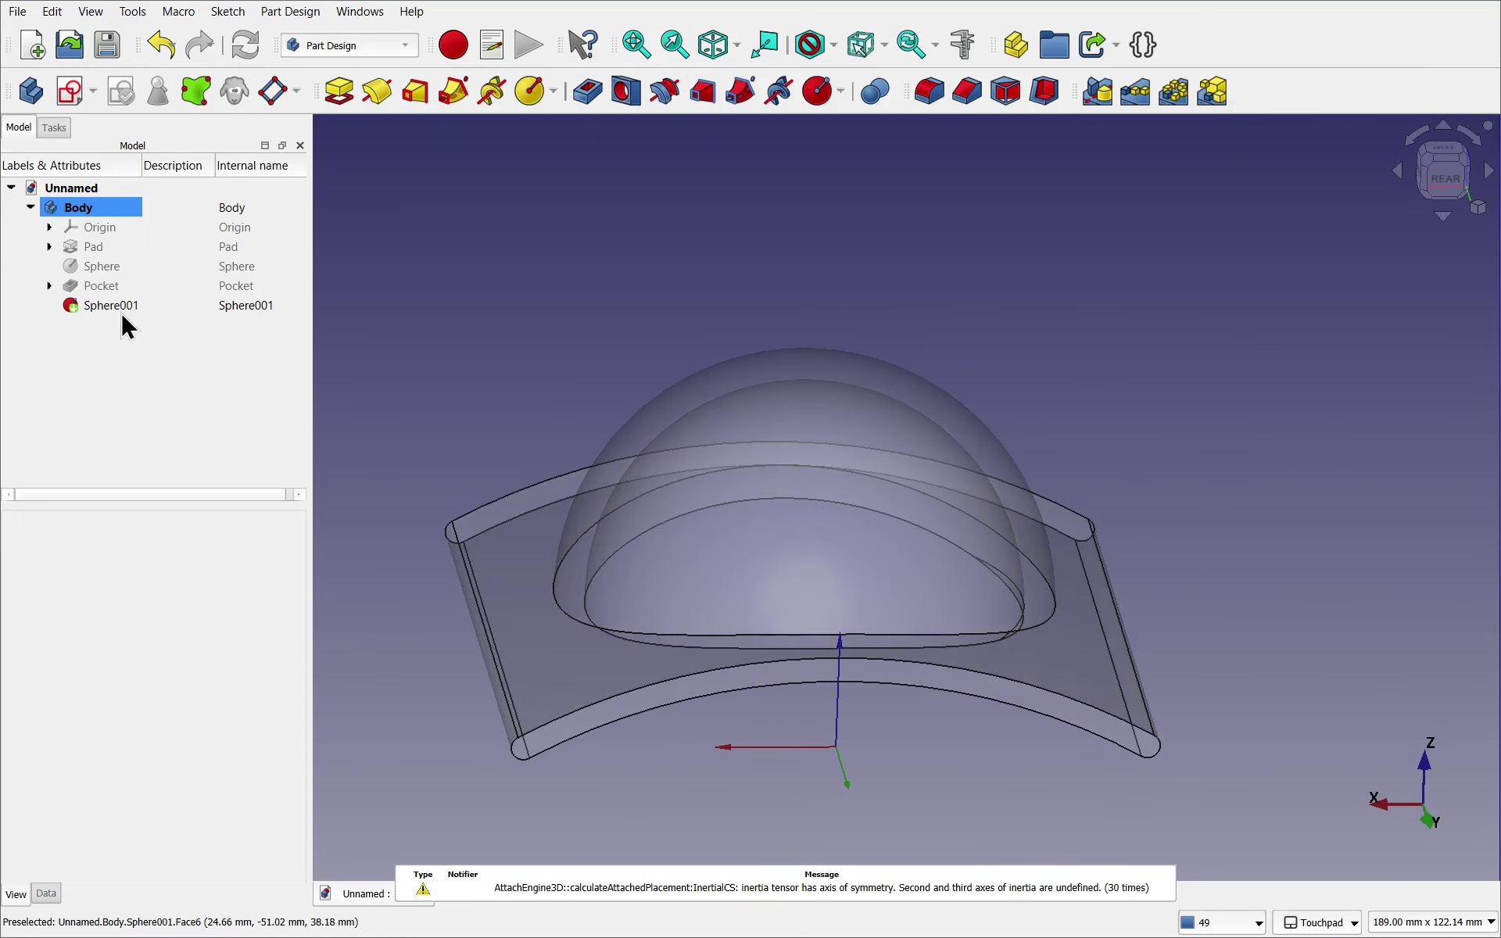
pyautogui.click(103, 303)
pyautogui.doubleClick(103, 303)
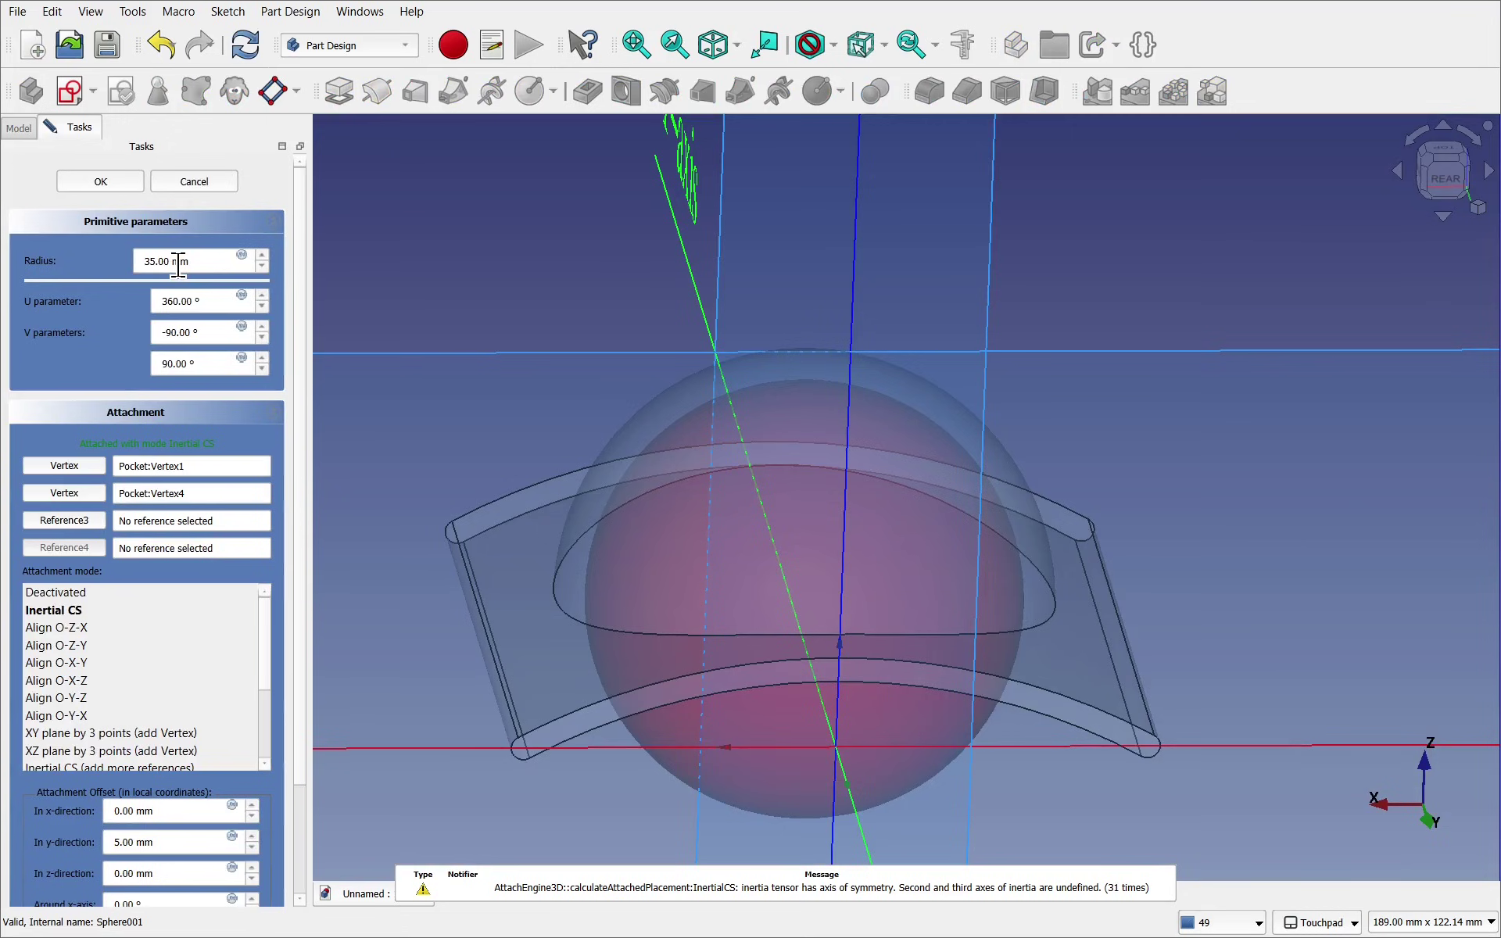
pyautogui.click(208, 182)
pyautogui.click(98, 304)
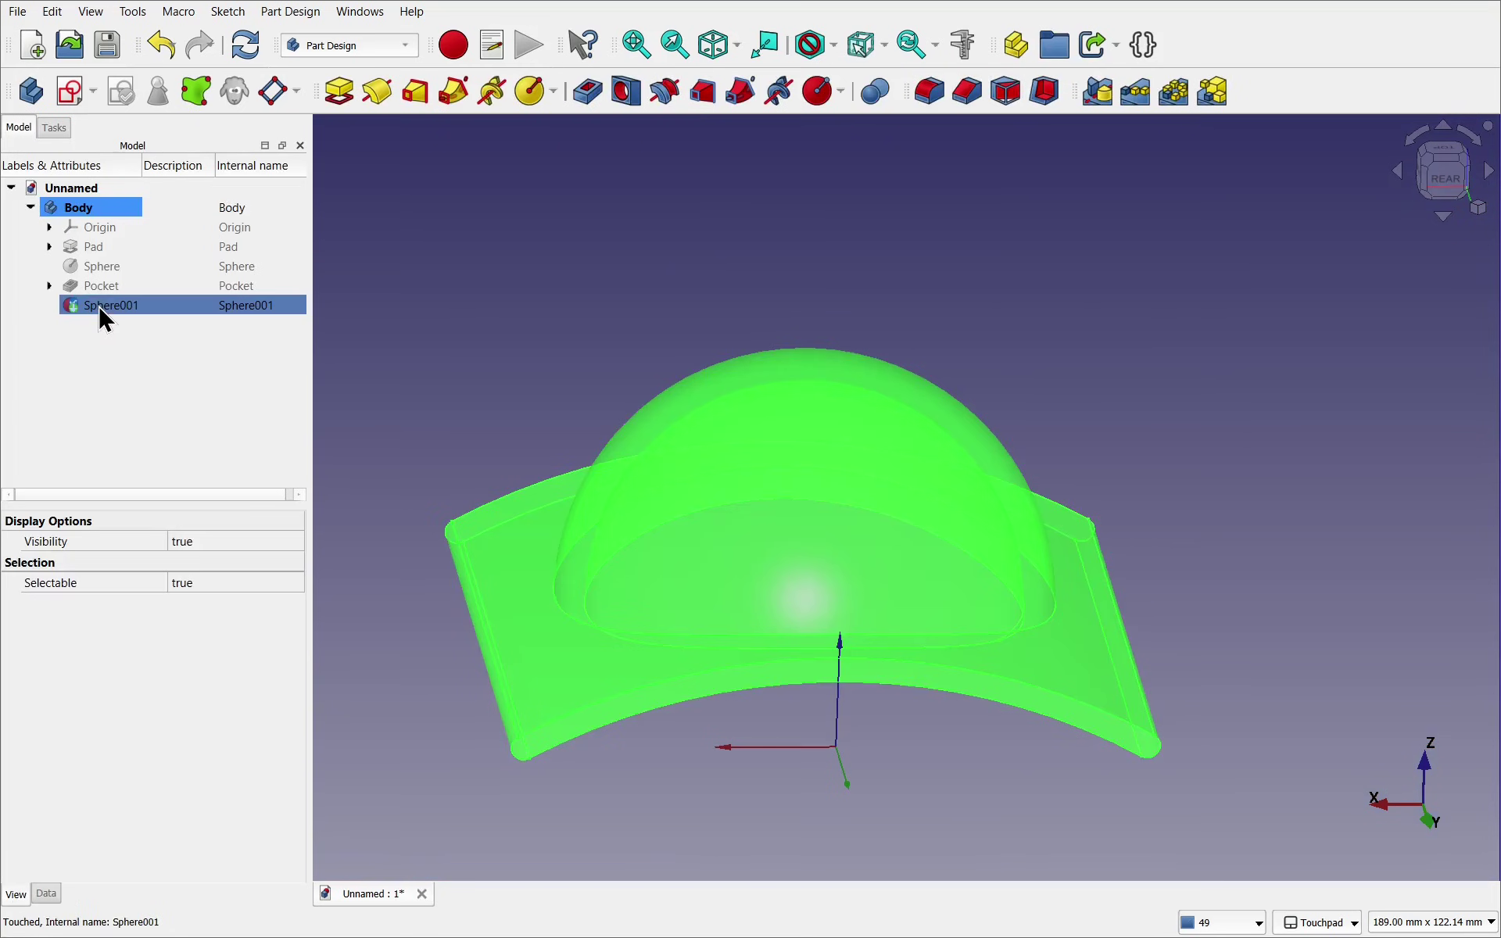
pyautogui.click(47, 894)
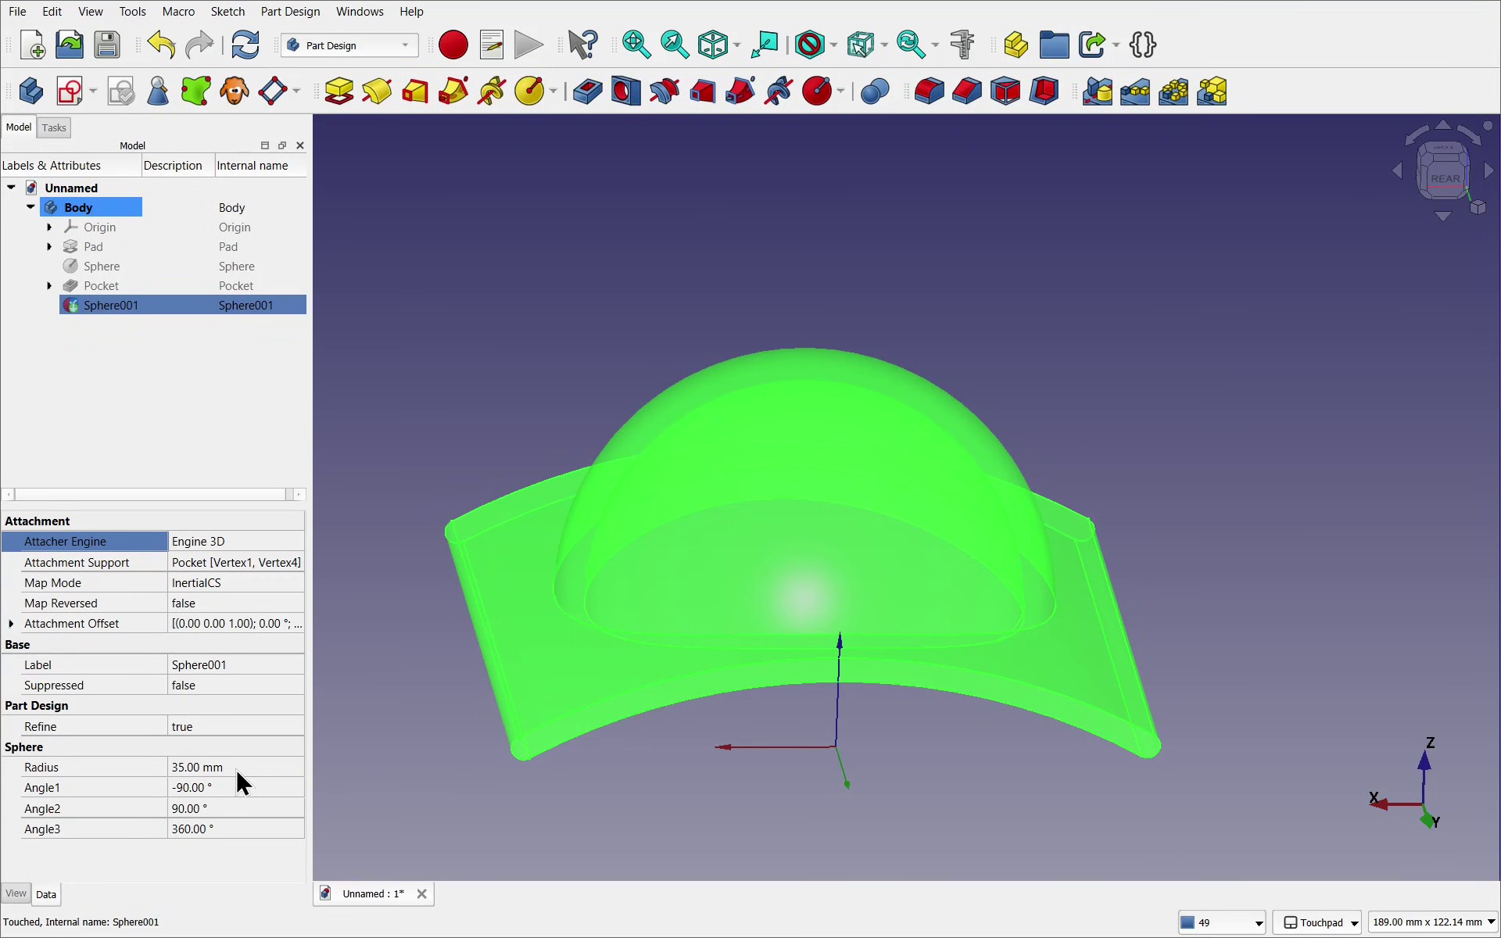
pyautogui.click(236, 768)
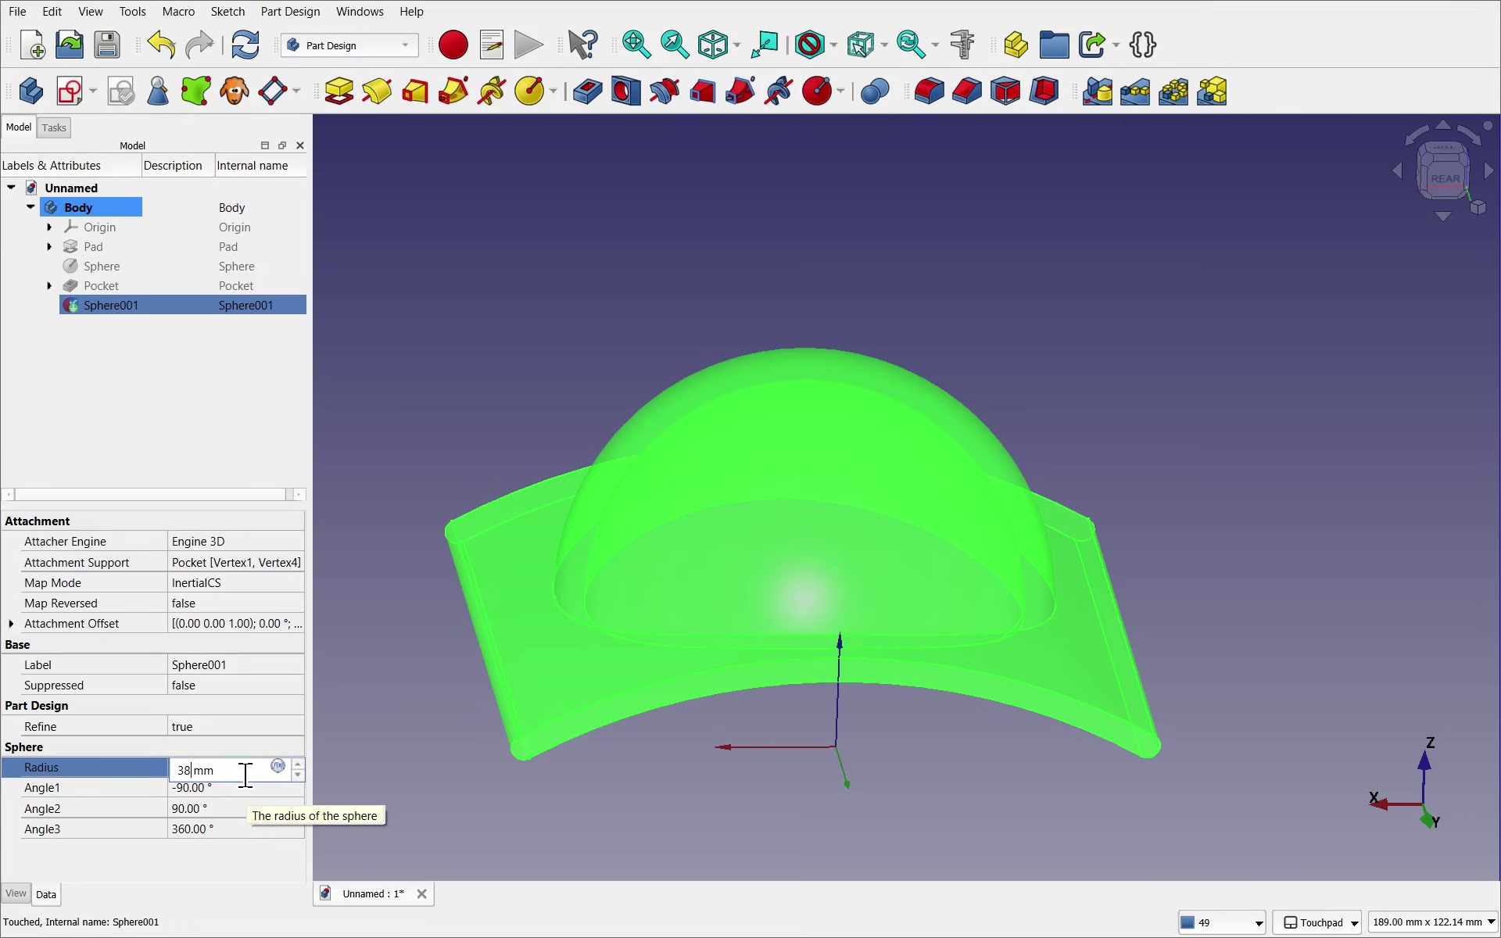
pyautogui.press('Return')
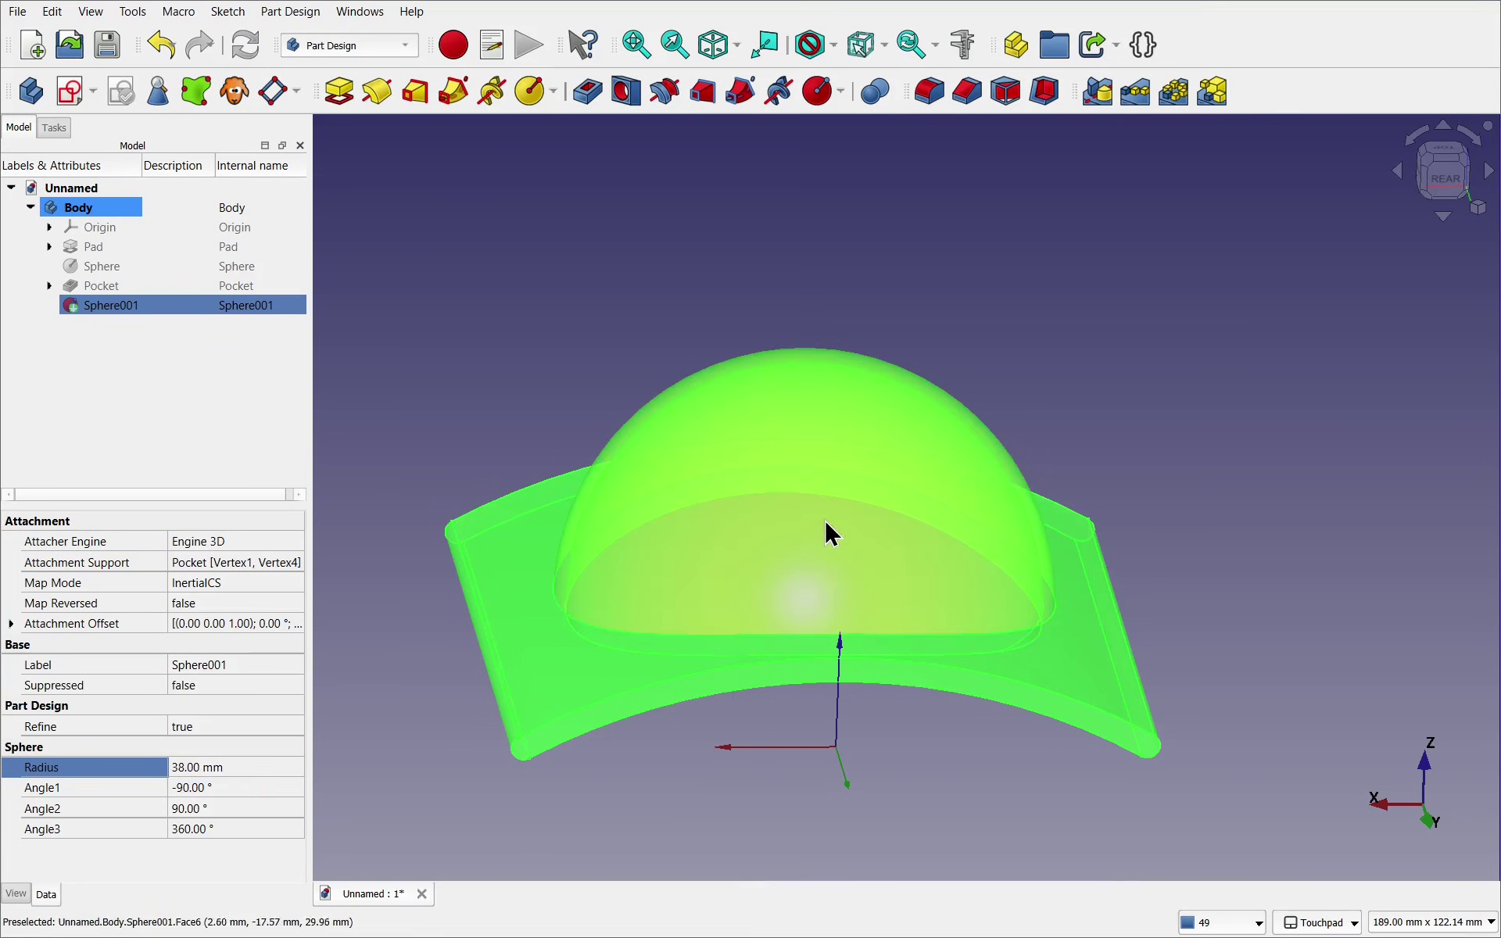
pyautogui.moveTo(801, 532); pyautogui.dragTo(1079, 285, button='middle')
pyautogui.click(1002, 459)
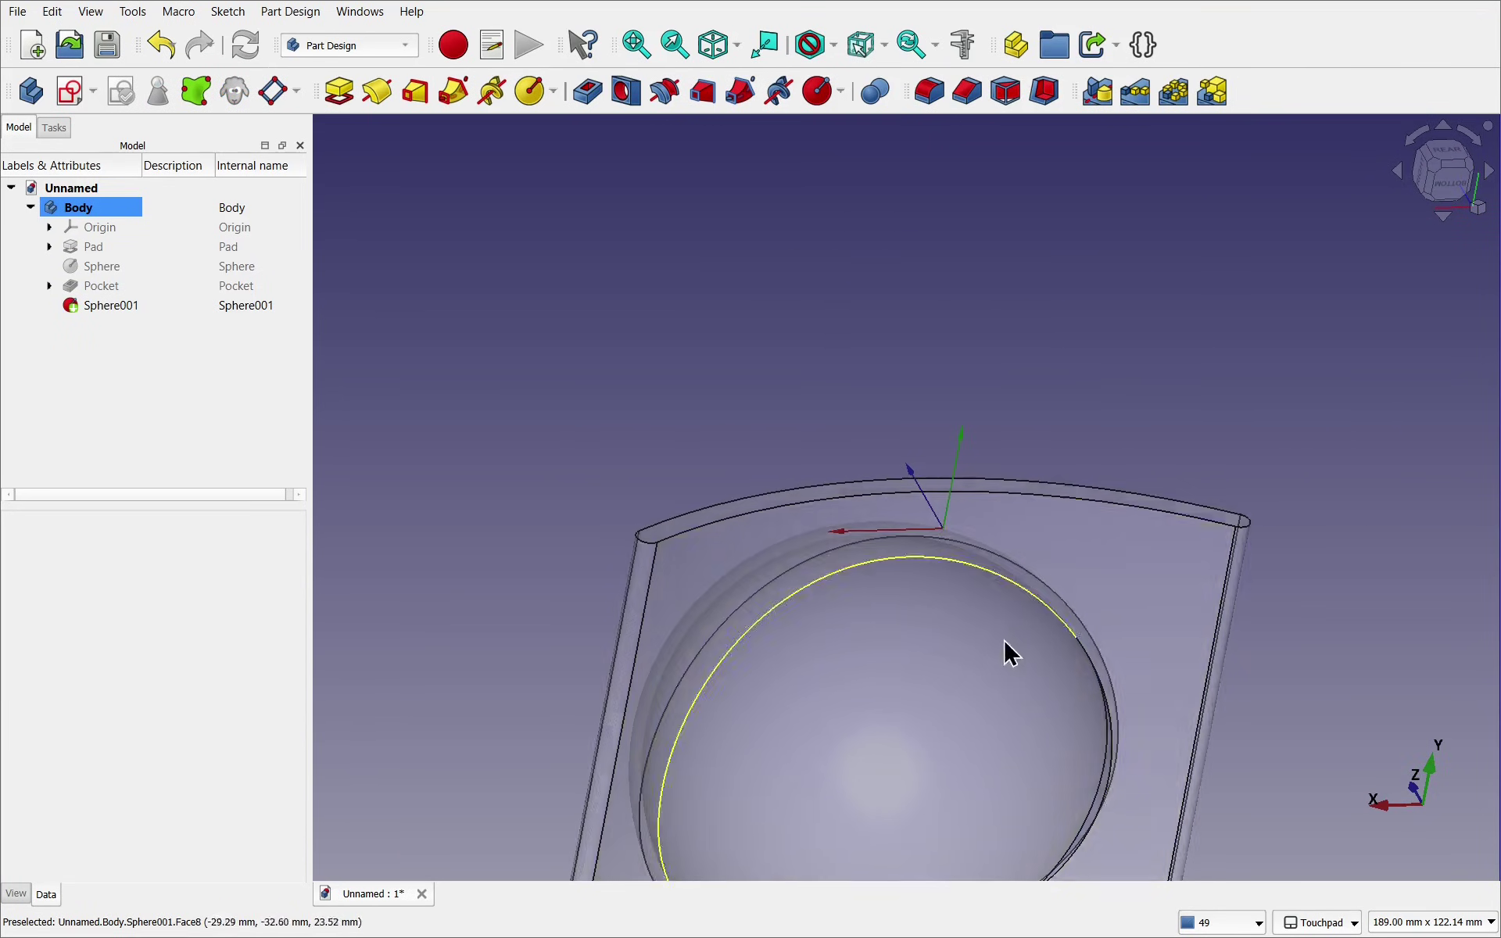
pyautogui.moveTo(1005, 653); pyautogui.dragTo(413, 792, button='middle')
pyautogui.moveTo(814, 513); pyautogui.dragTo(807, 429, button='middle')
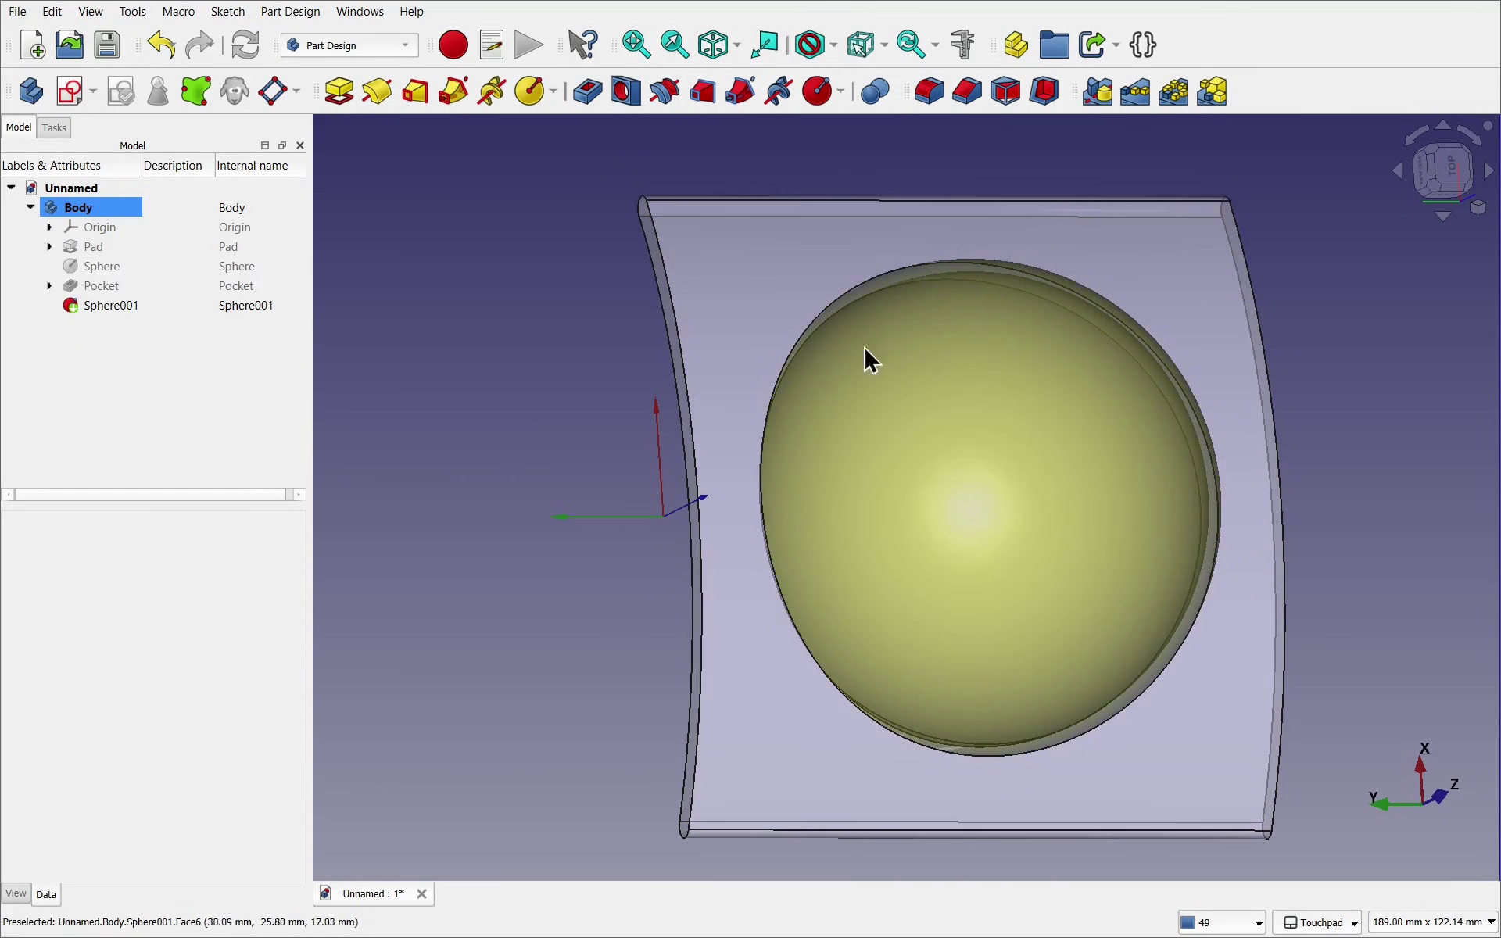
pyautogui.moveTo(865, 358); pyautogui.dragTo(902, 499, button='middle')
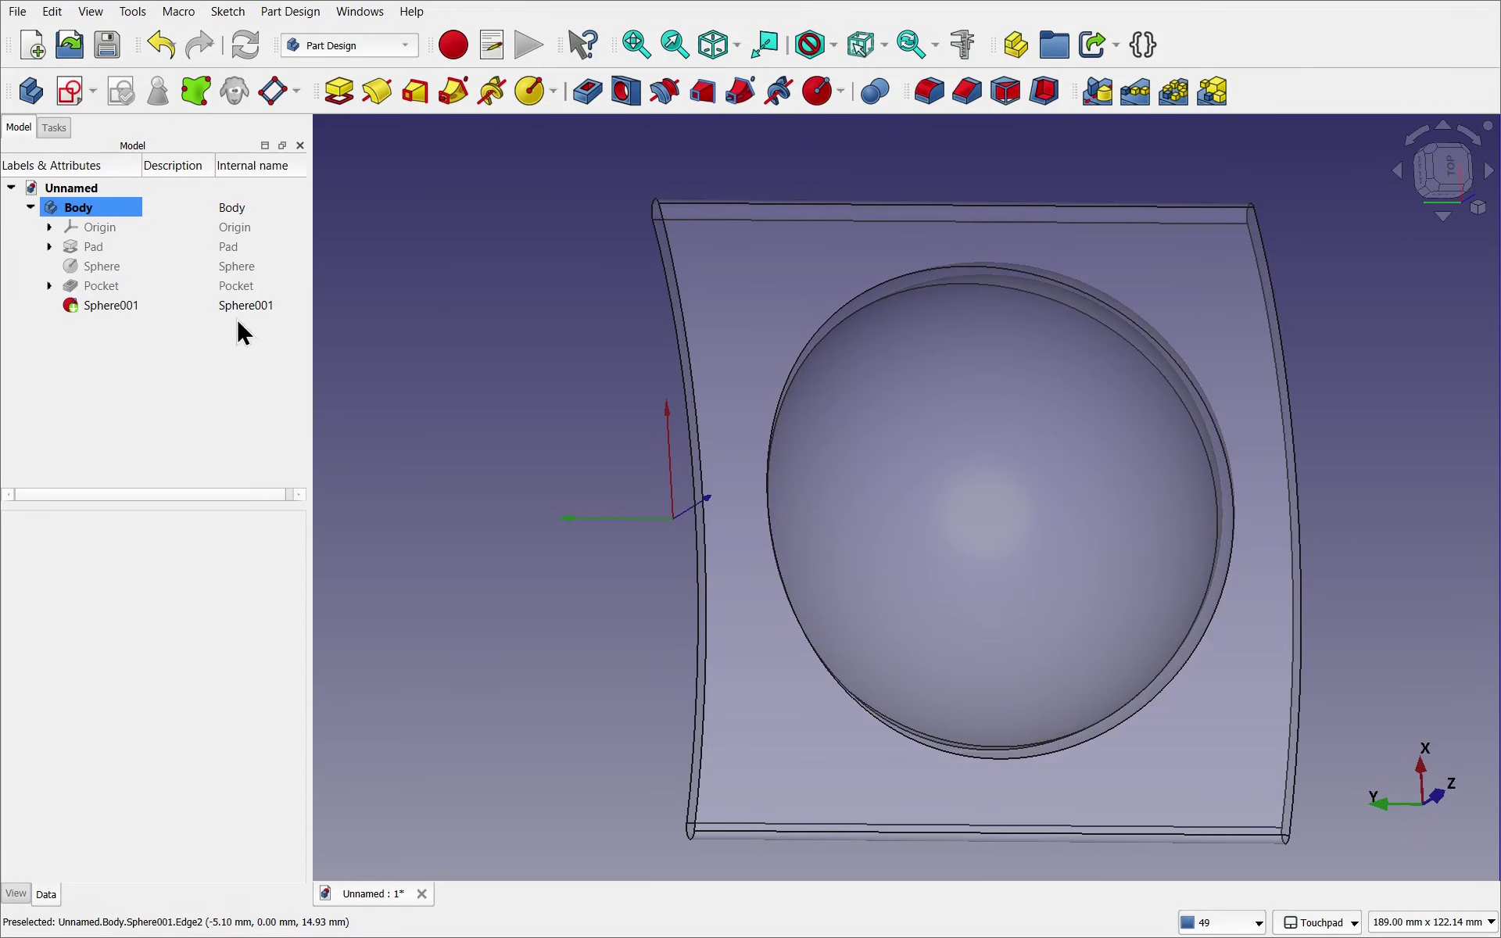
# Set the Body's Transparency from 80 to 0 and view the dome cavity
pyautogui.click(82, 209)
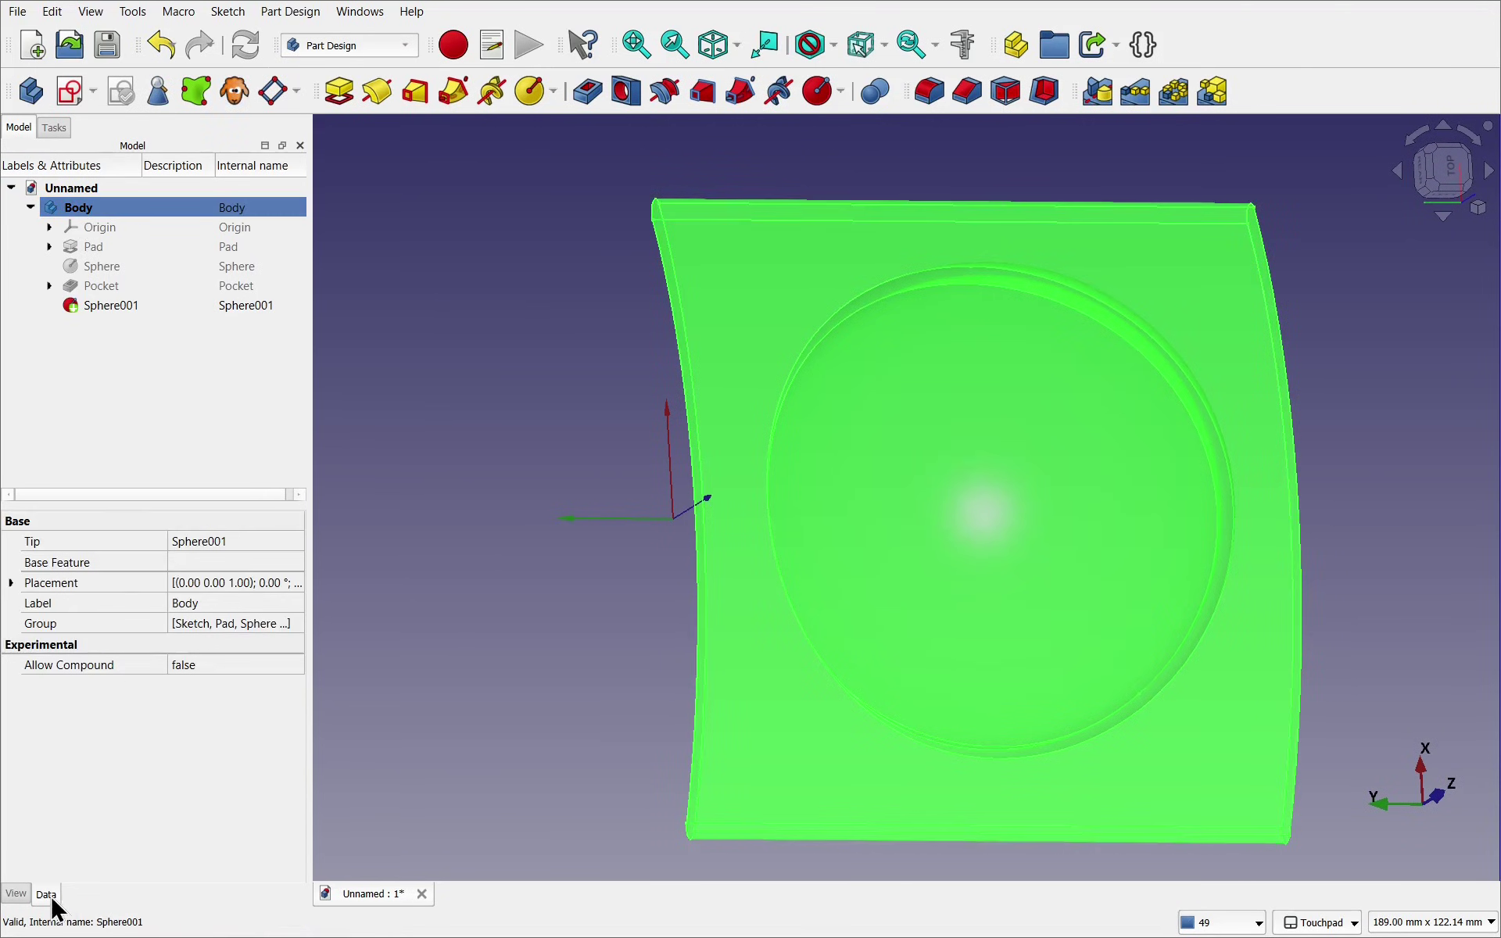
pyautogui.click(17, 894)
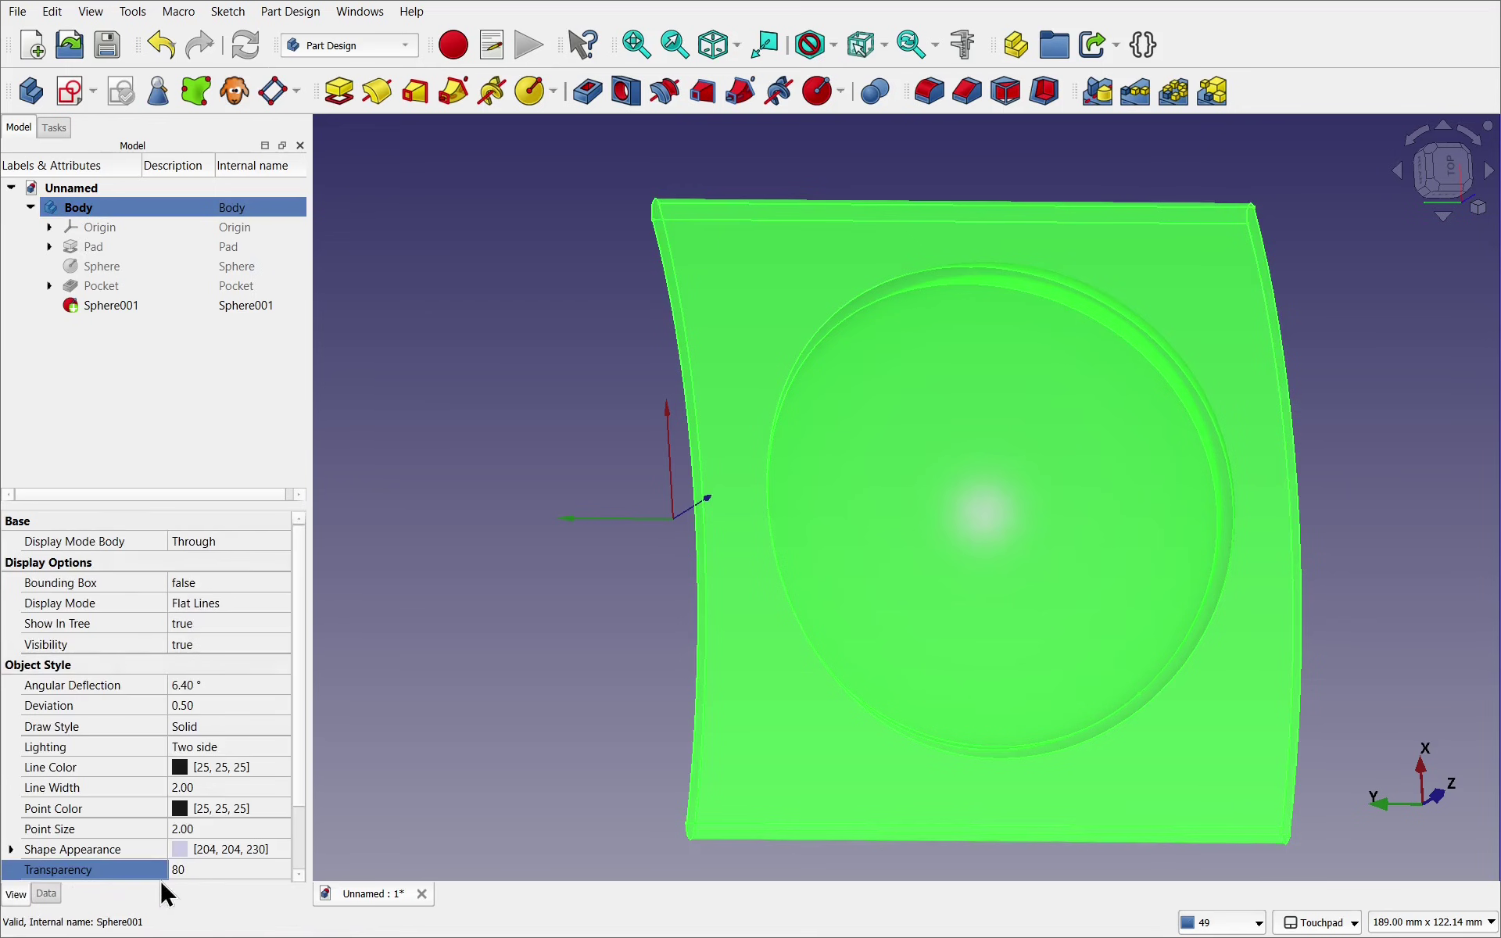
pyautogui.click(217, 871)
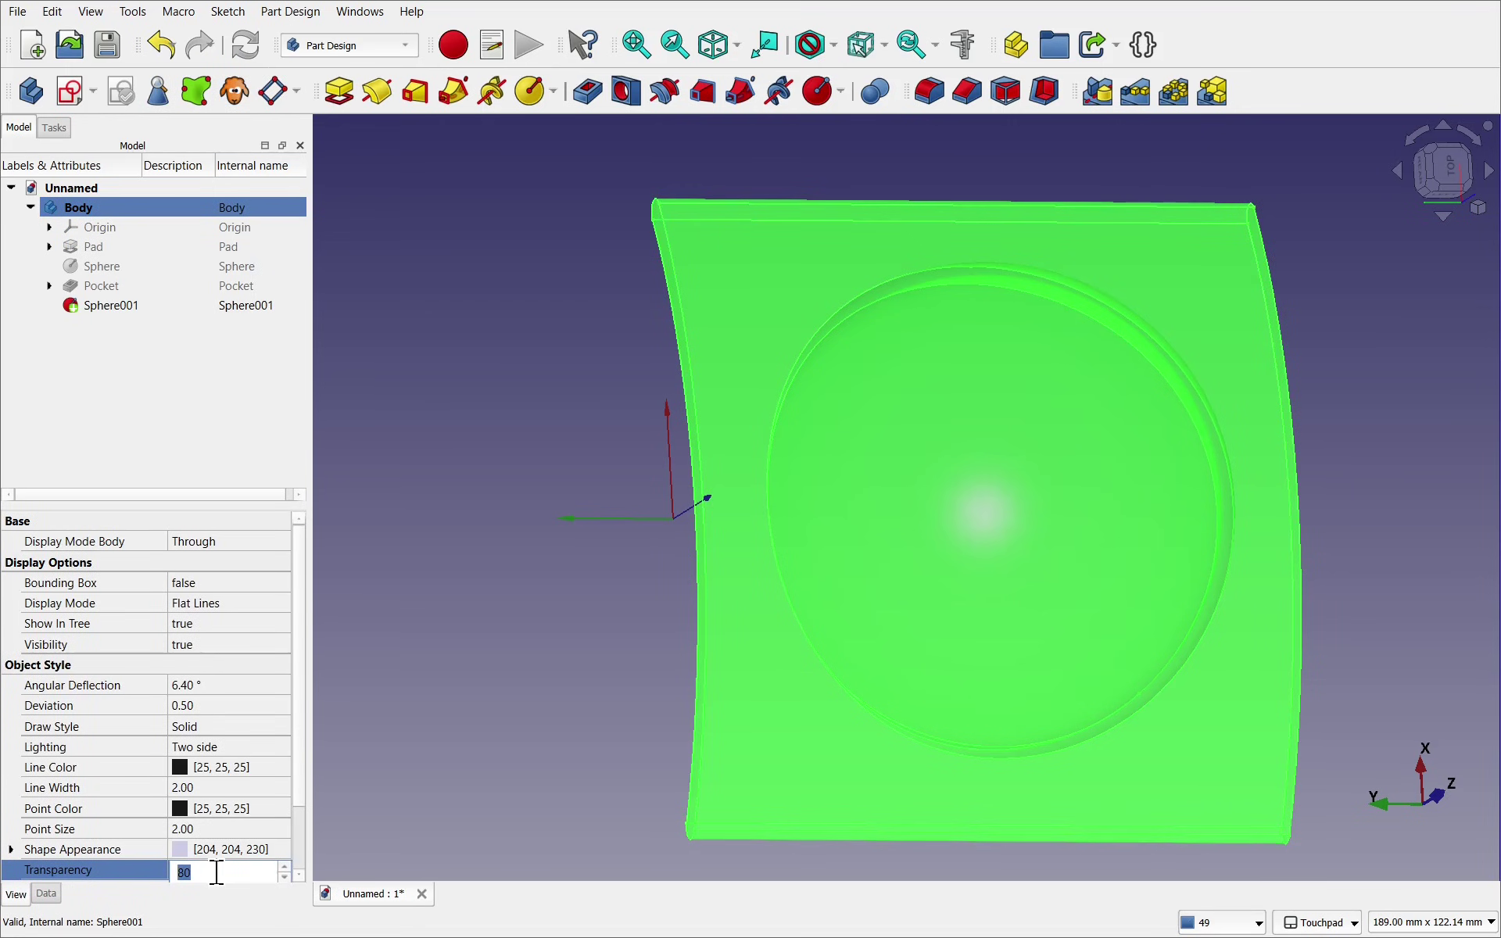
pyautogui.write('0')
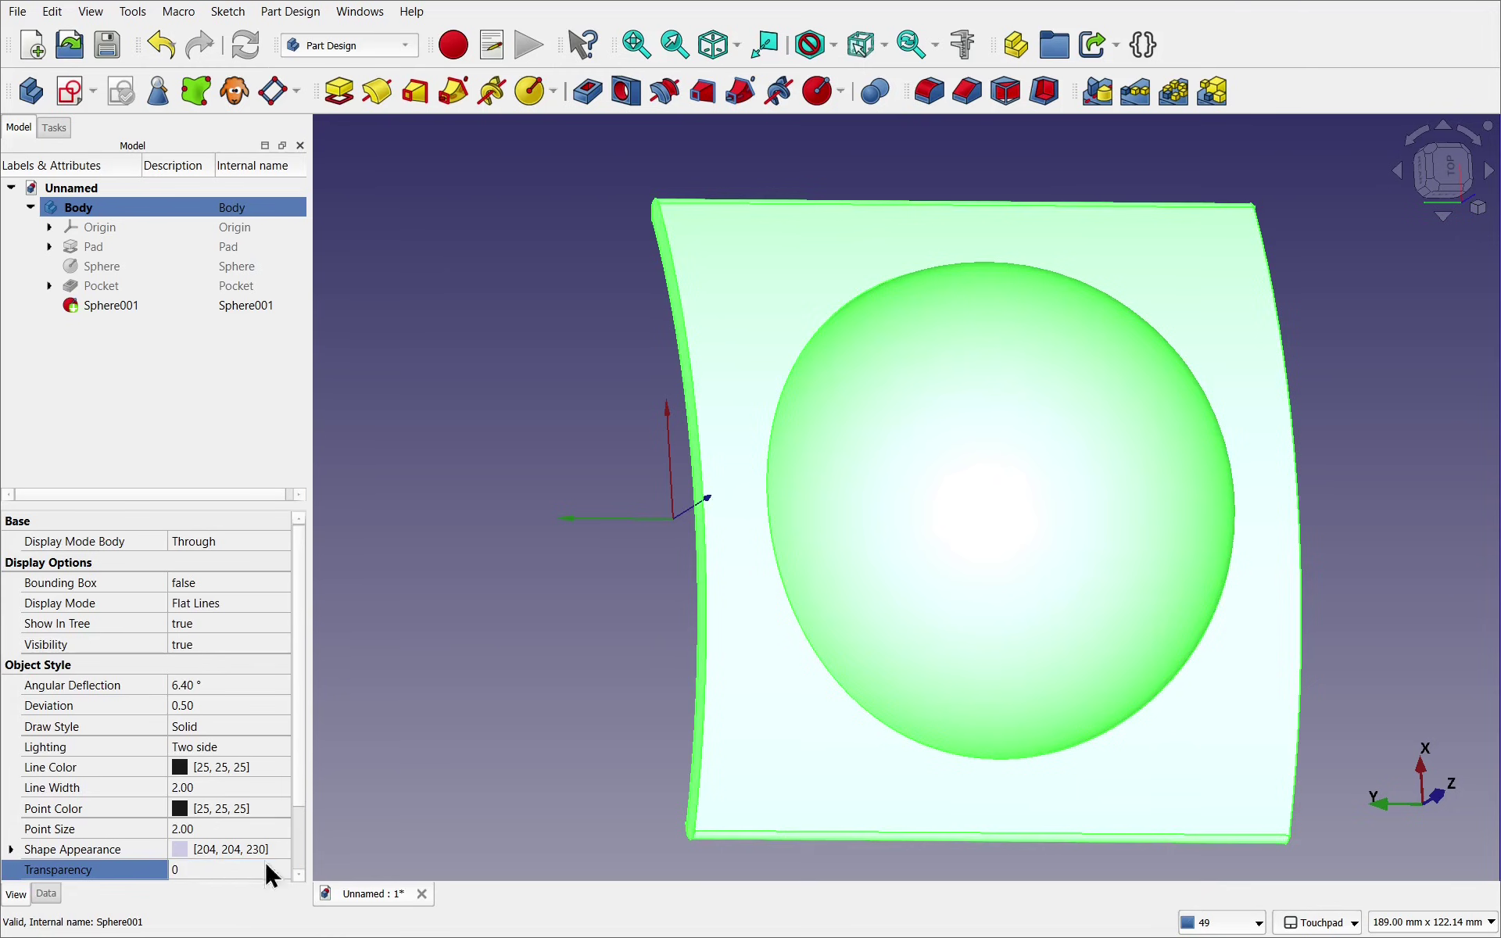
pyautogui.click(589, 763)
pyautogui.moveTo(1108, 750); pyautogui.dragTo(1044, 427, button='middle')
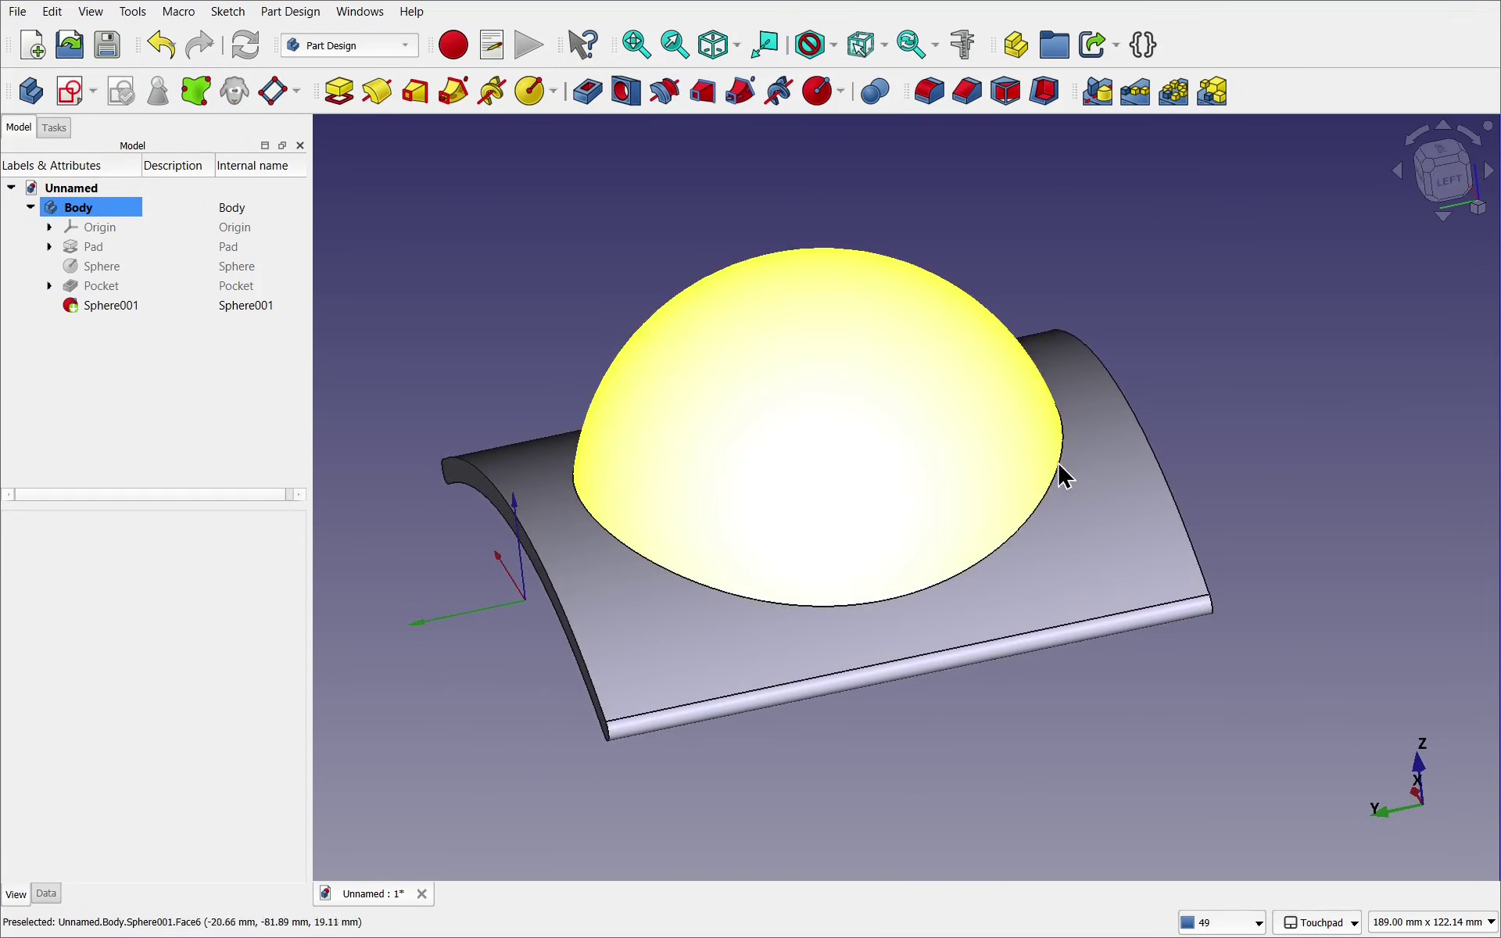
pyautogui.moveTo(940, 663); pyautogui.dragTo(877, 495, button='middle')
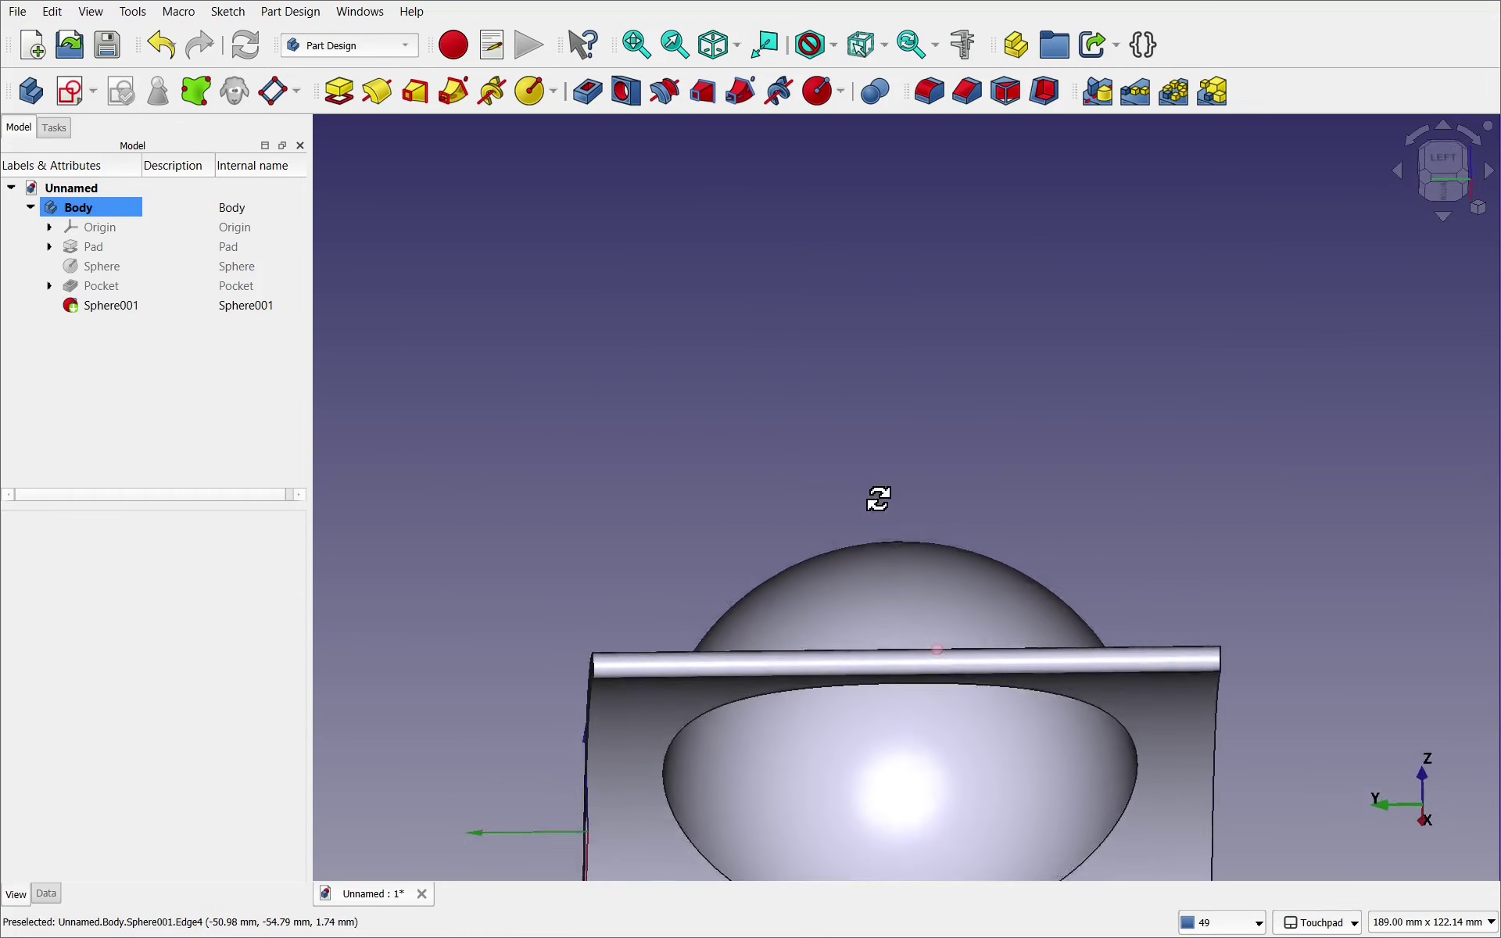
pyautogui.moveTo(941, 543); pyautogui.dragTo(951, 325, button='middle')
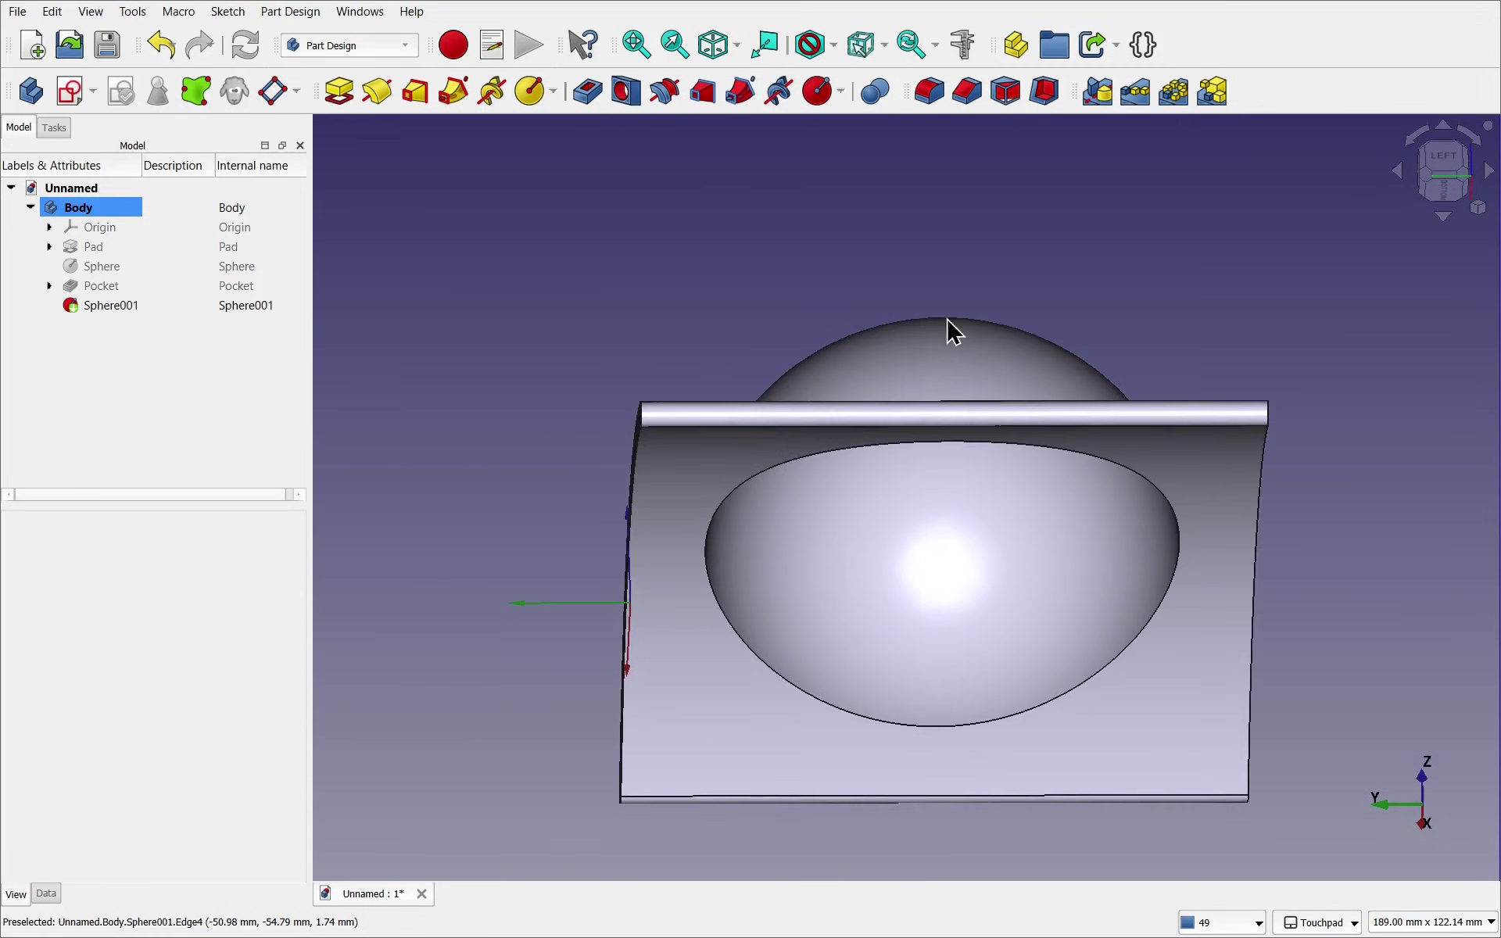
pyautogui.click(735, 647)
pyautogui.moveTo(1005, 636); pyautogui.dragTo(1001, 546, button='middle')
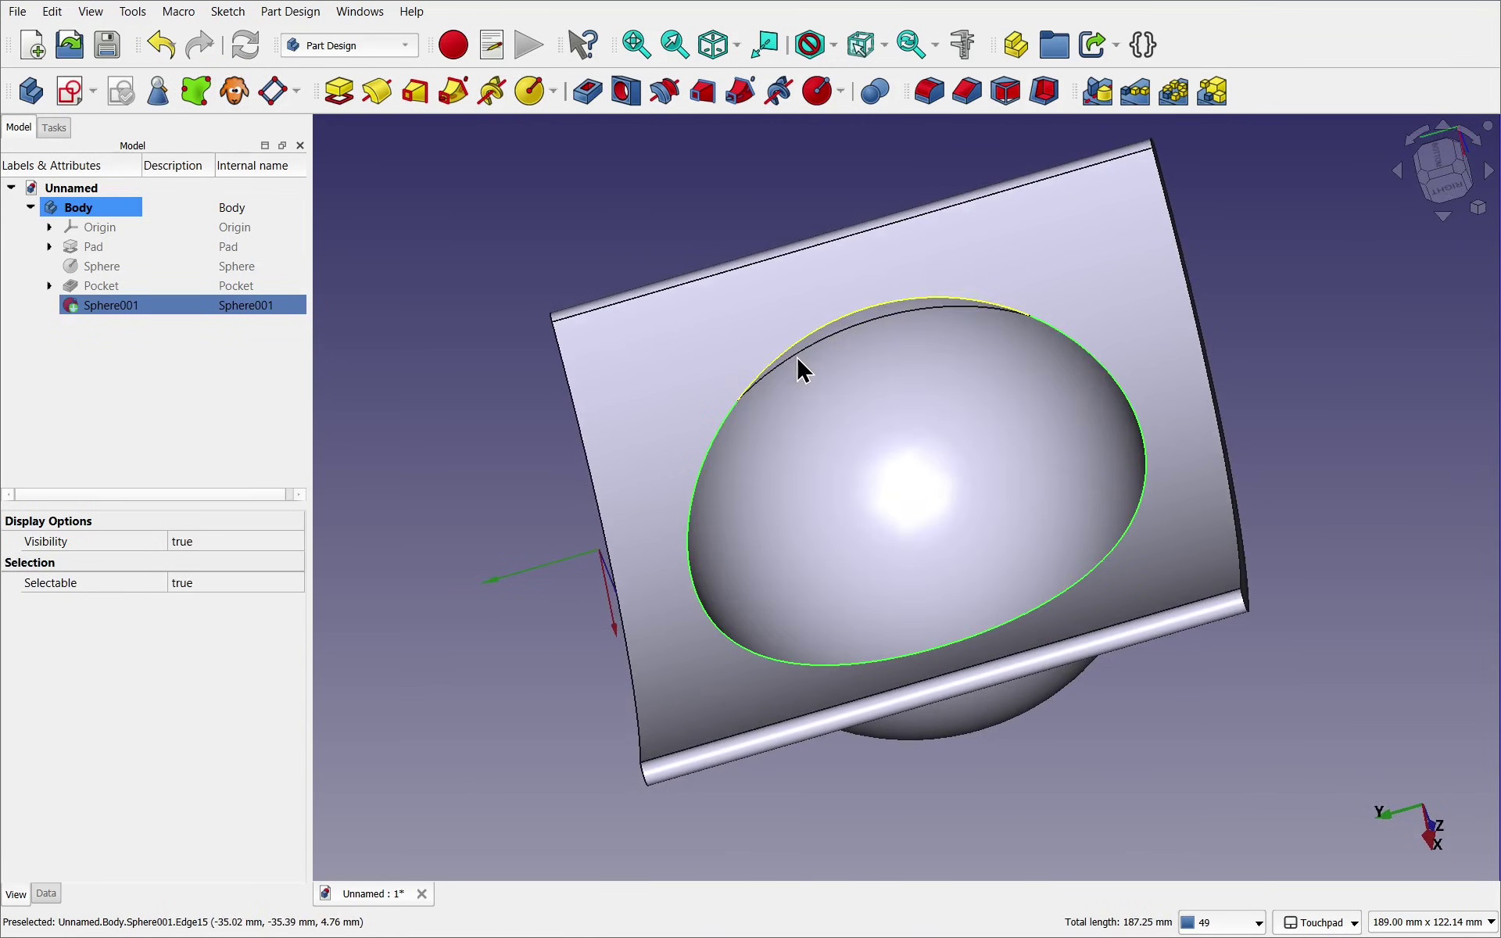
# Fillet the dome's rim edge with a 5 mm radius
pyautogui.click(701, 469)
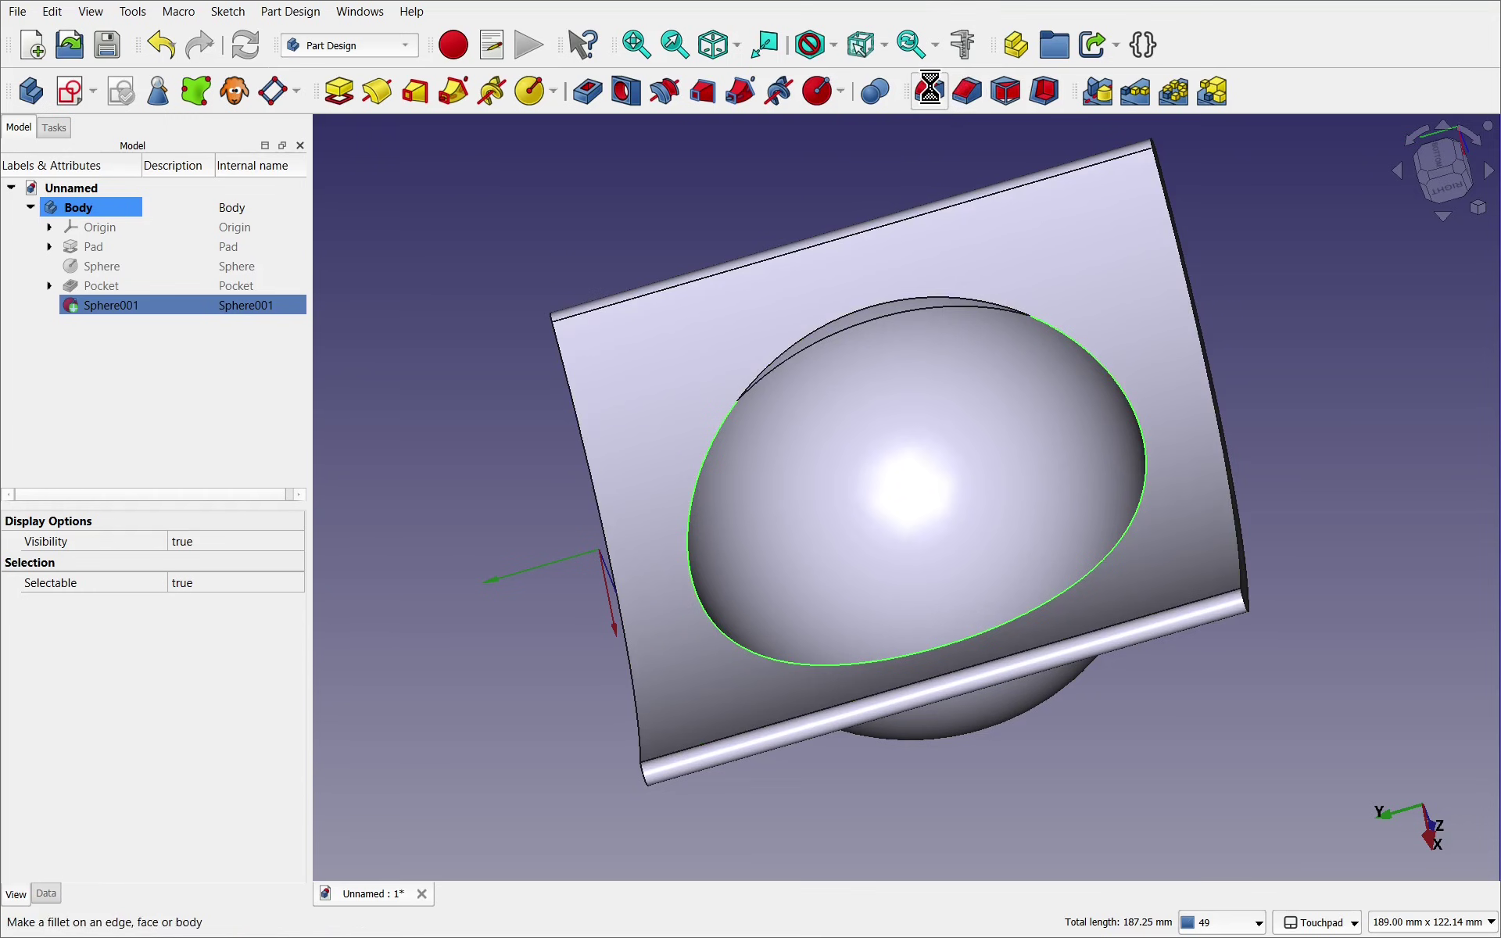
pyautogui.click(931, 93)
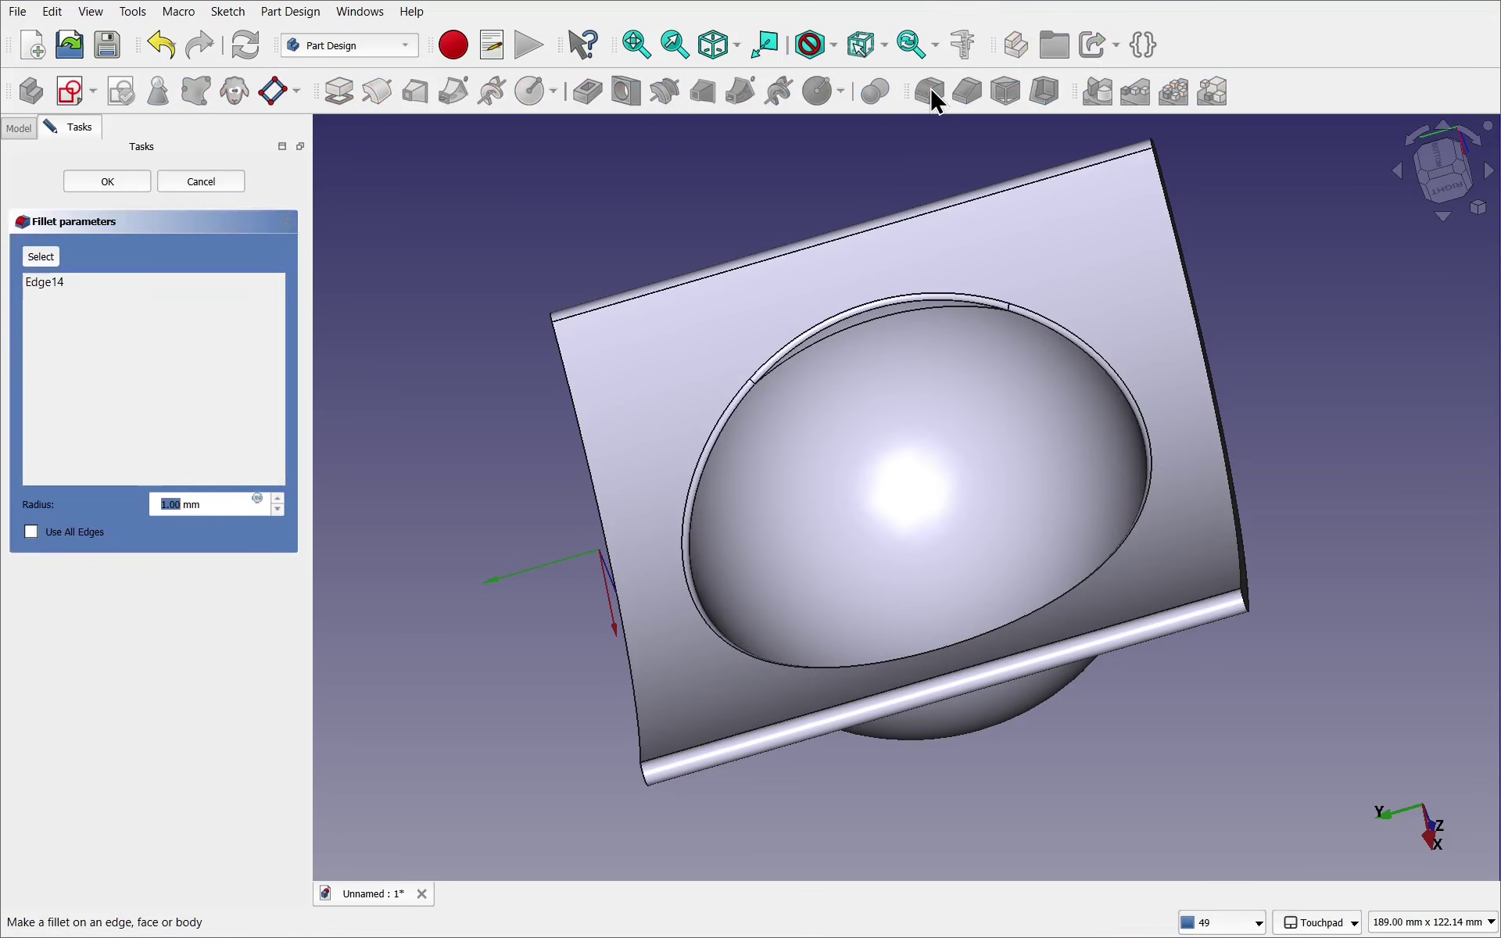
pyautogui.click(277, 500)
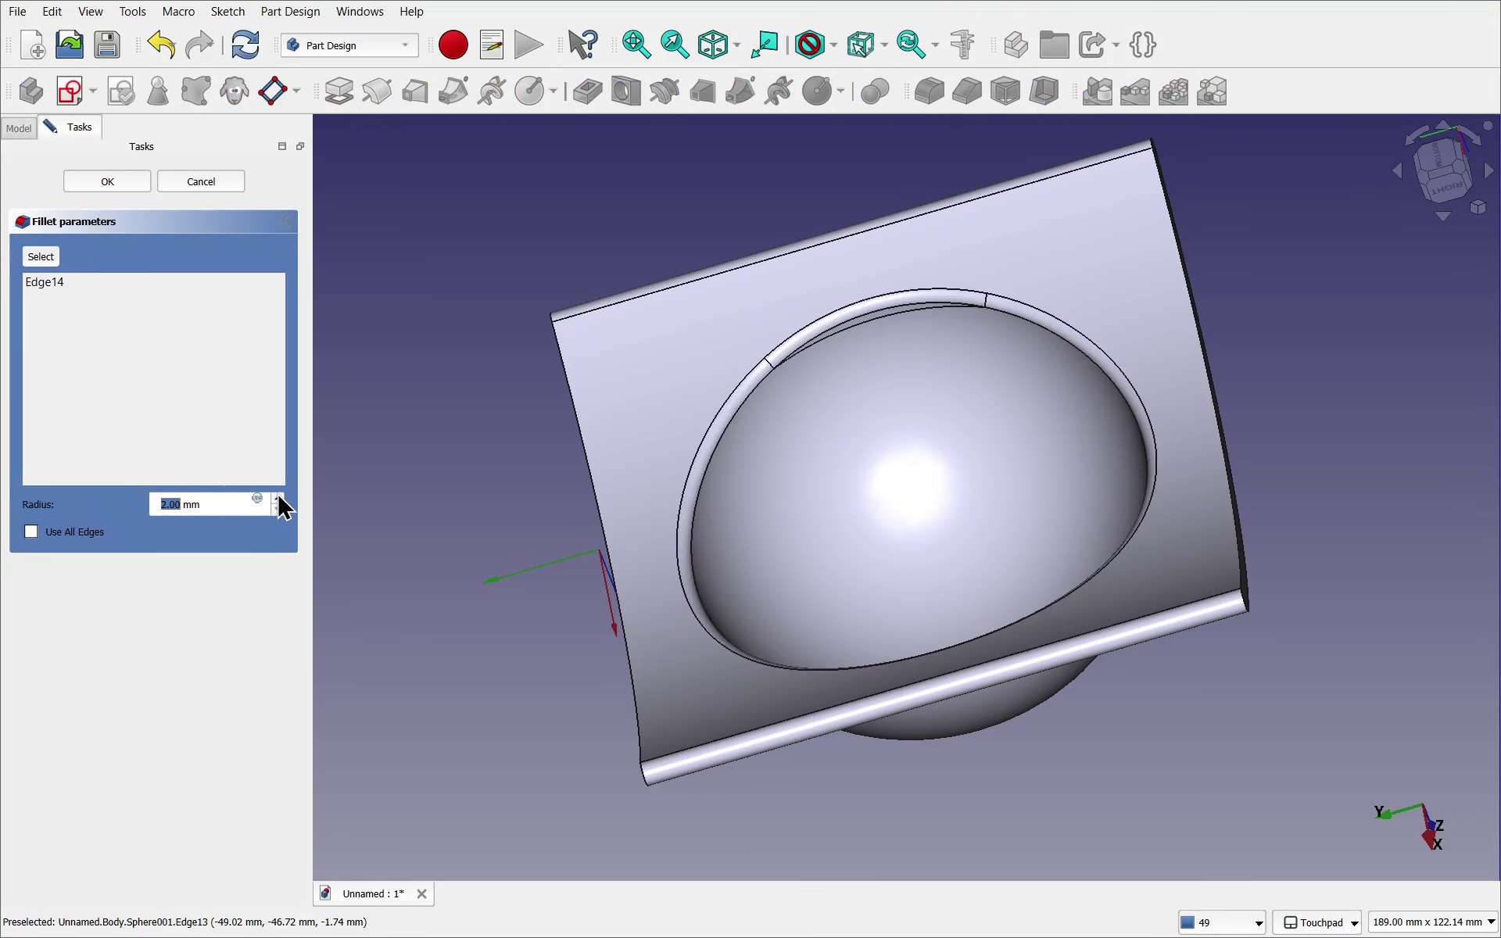
pyautogui.click(277, 499)
pyautogui.click(277, 500)
pyautogui.click(277, 500)
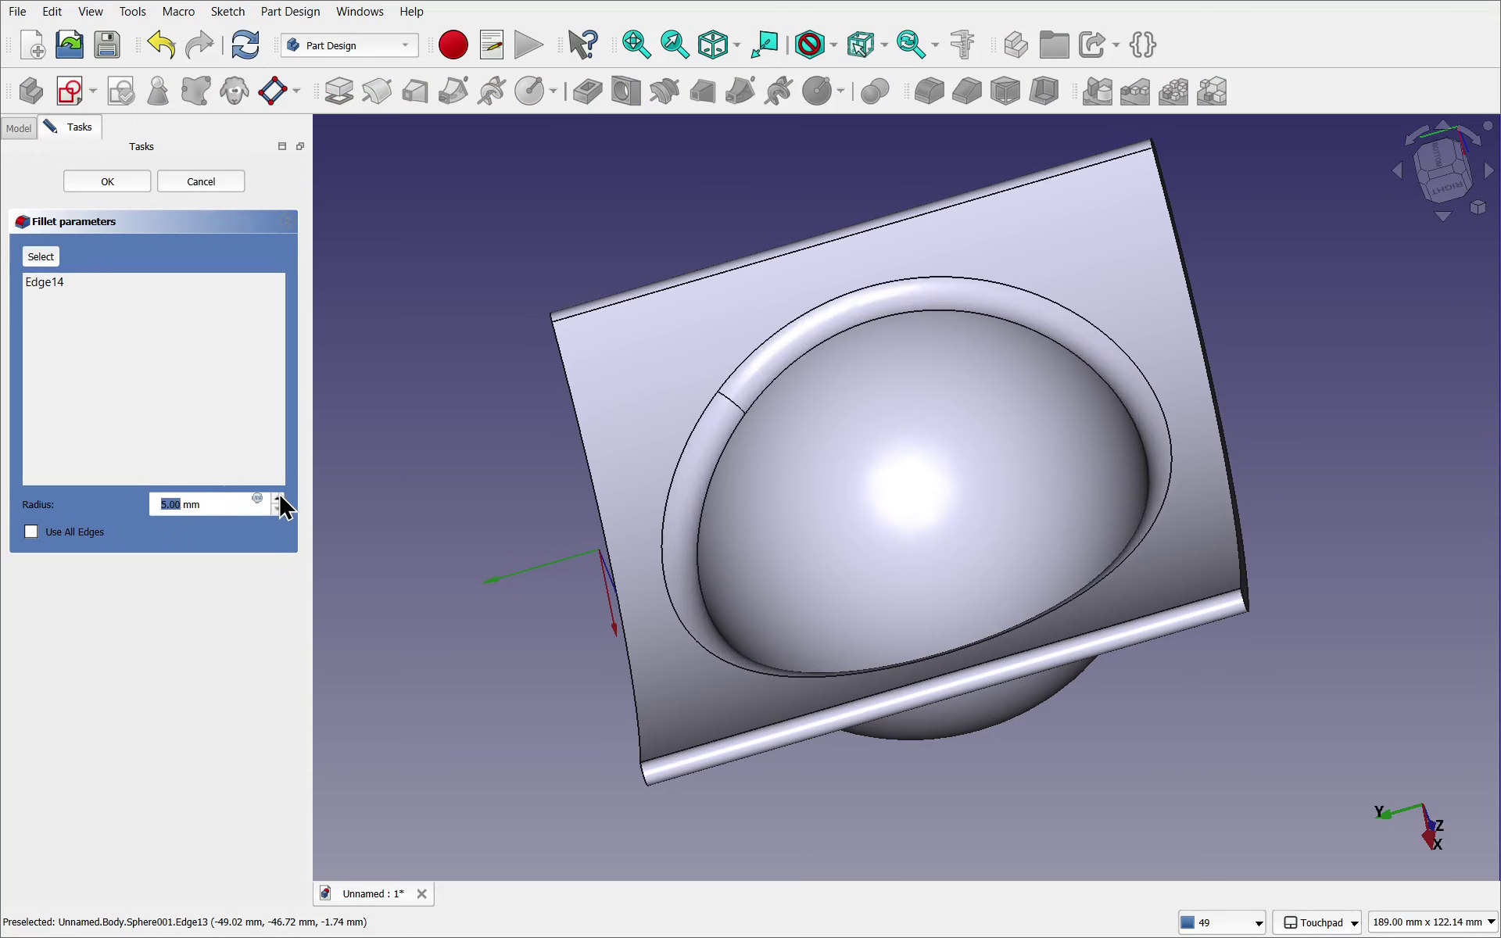
pyautogui.keyDown('alt'); pyautogui.moveTo(951, 368); pyautogui.dragTo(596, 653, button='middle'); pyautogui.keyUp('alt')
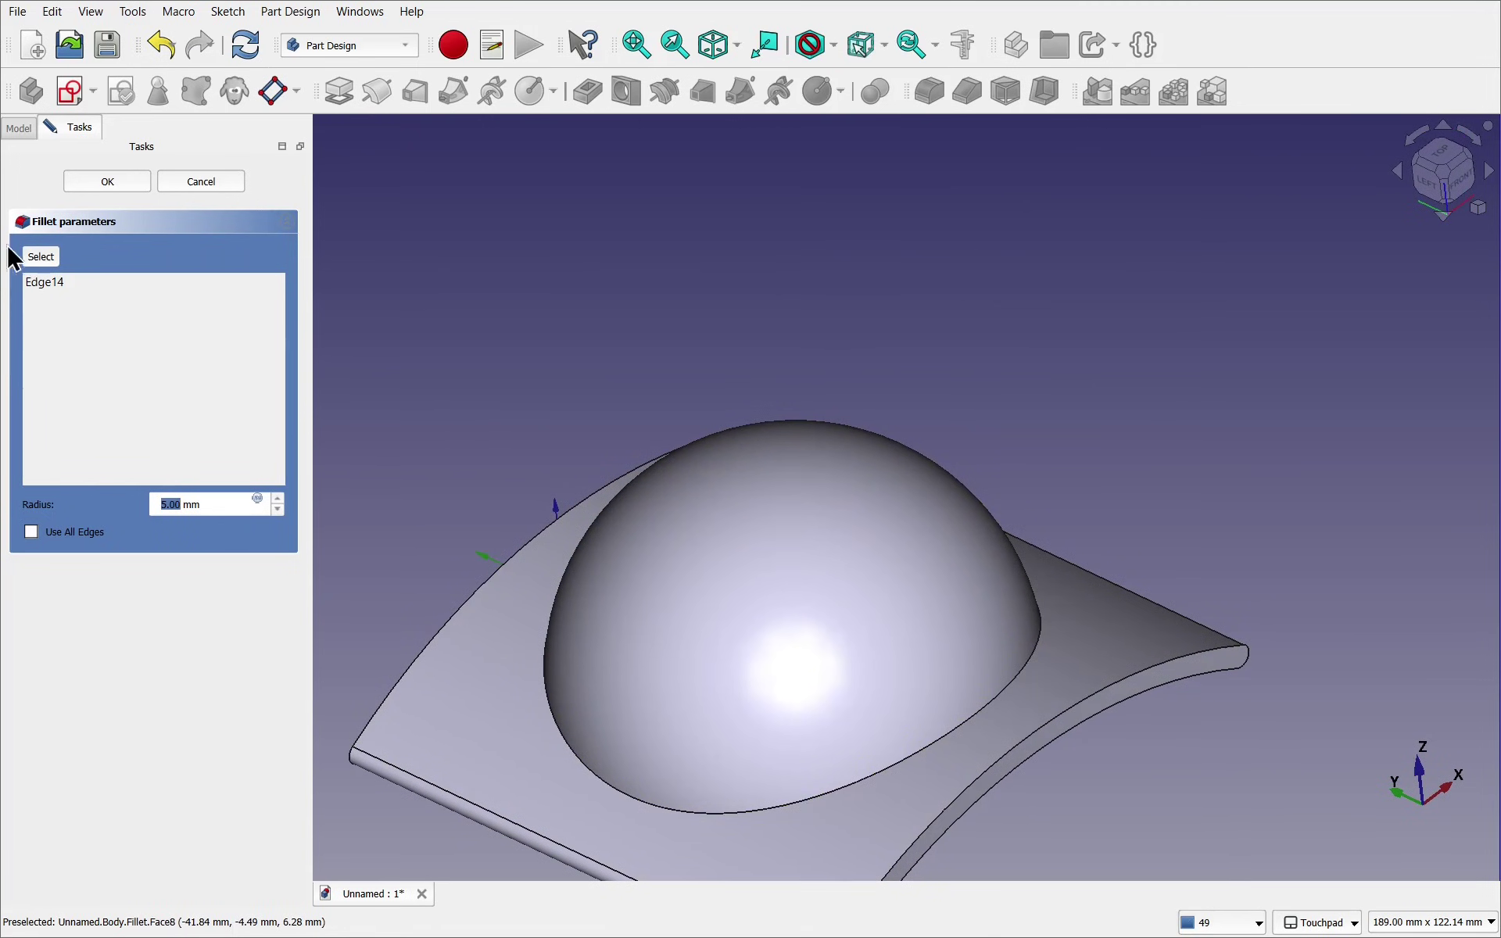
# Add the dome's base edge to the 5 mm fillet, preview, and confirm it
pyautogui.click(41, 258)
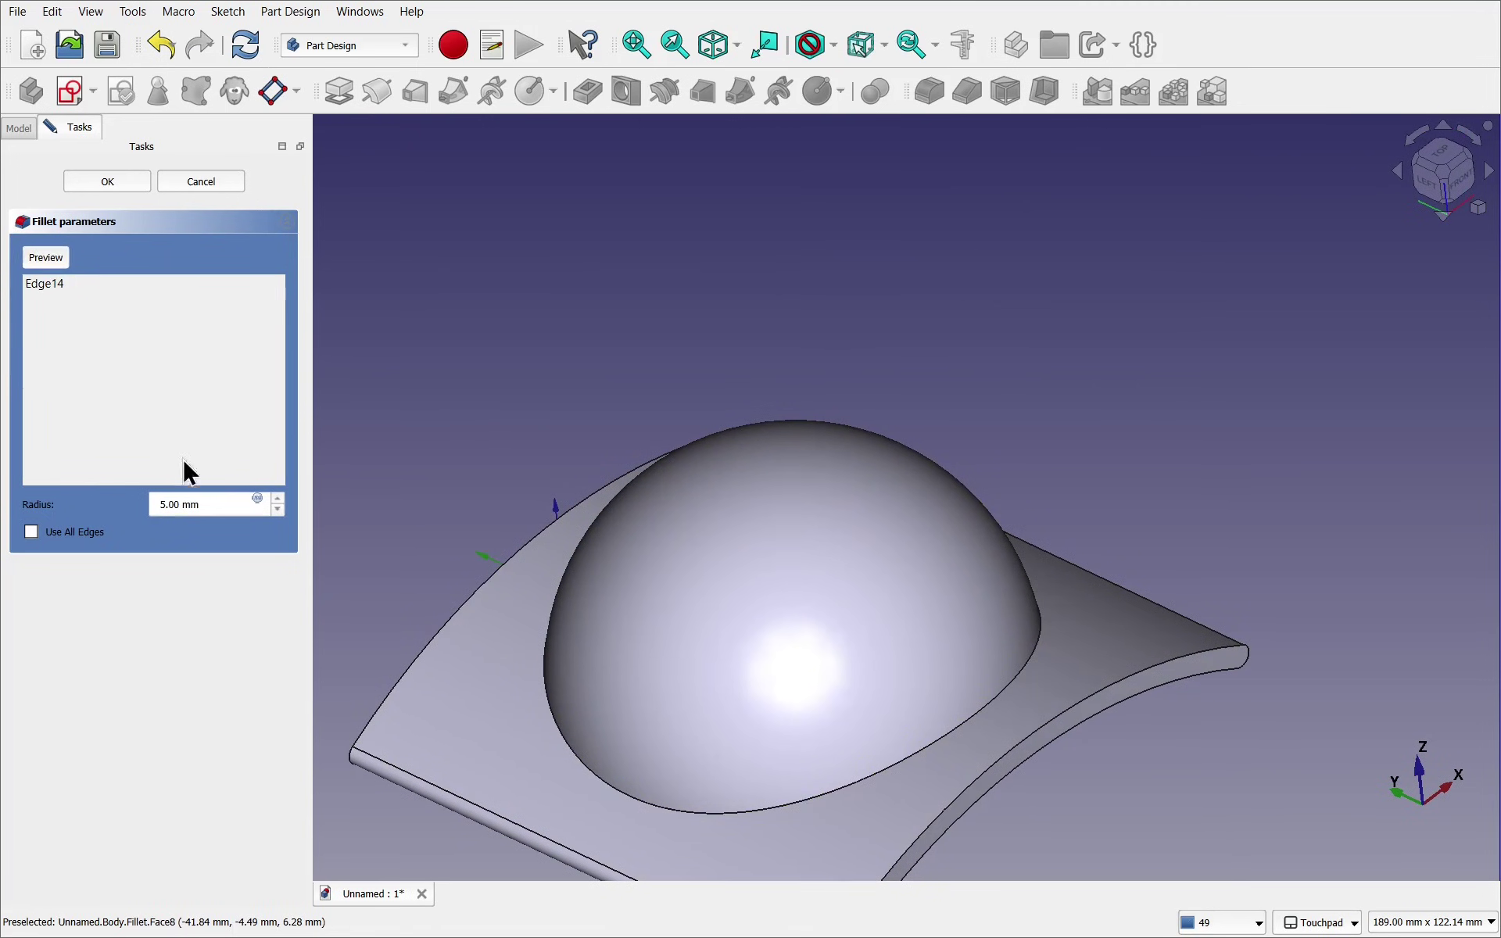
pyautogui.click(598, 784)
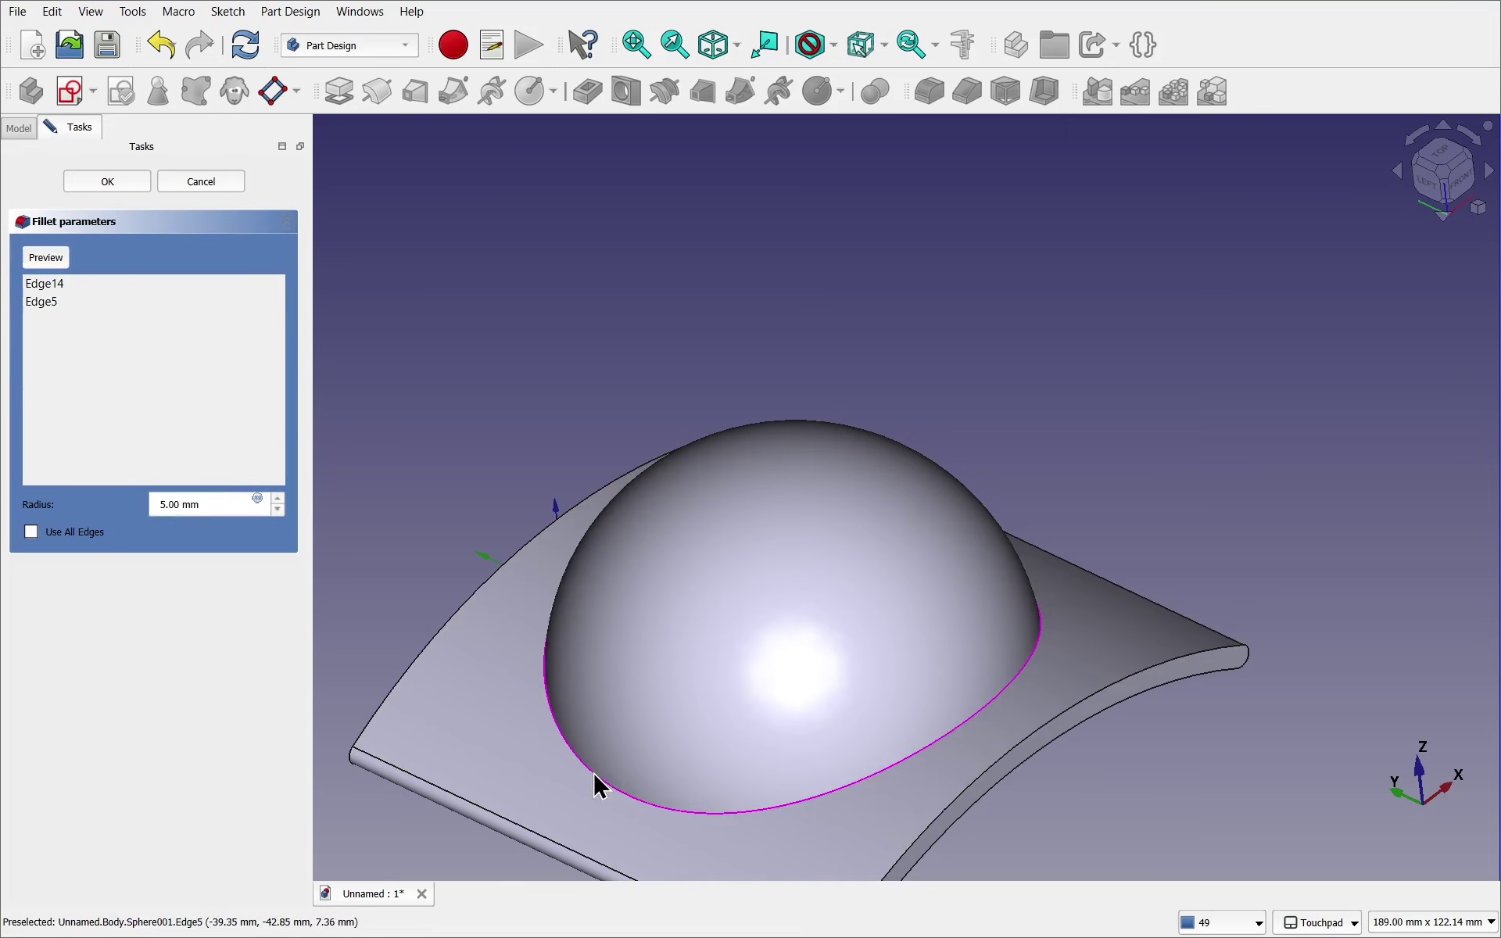
pyautogui.click(55, 260)
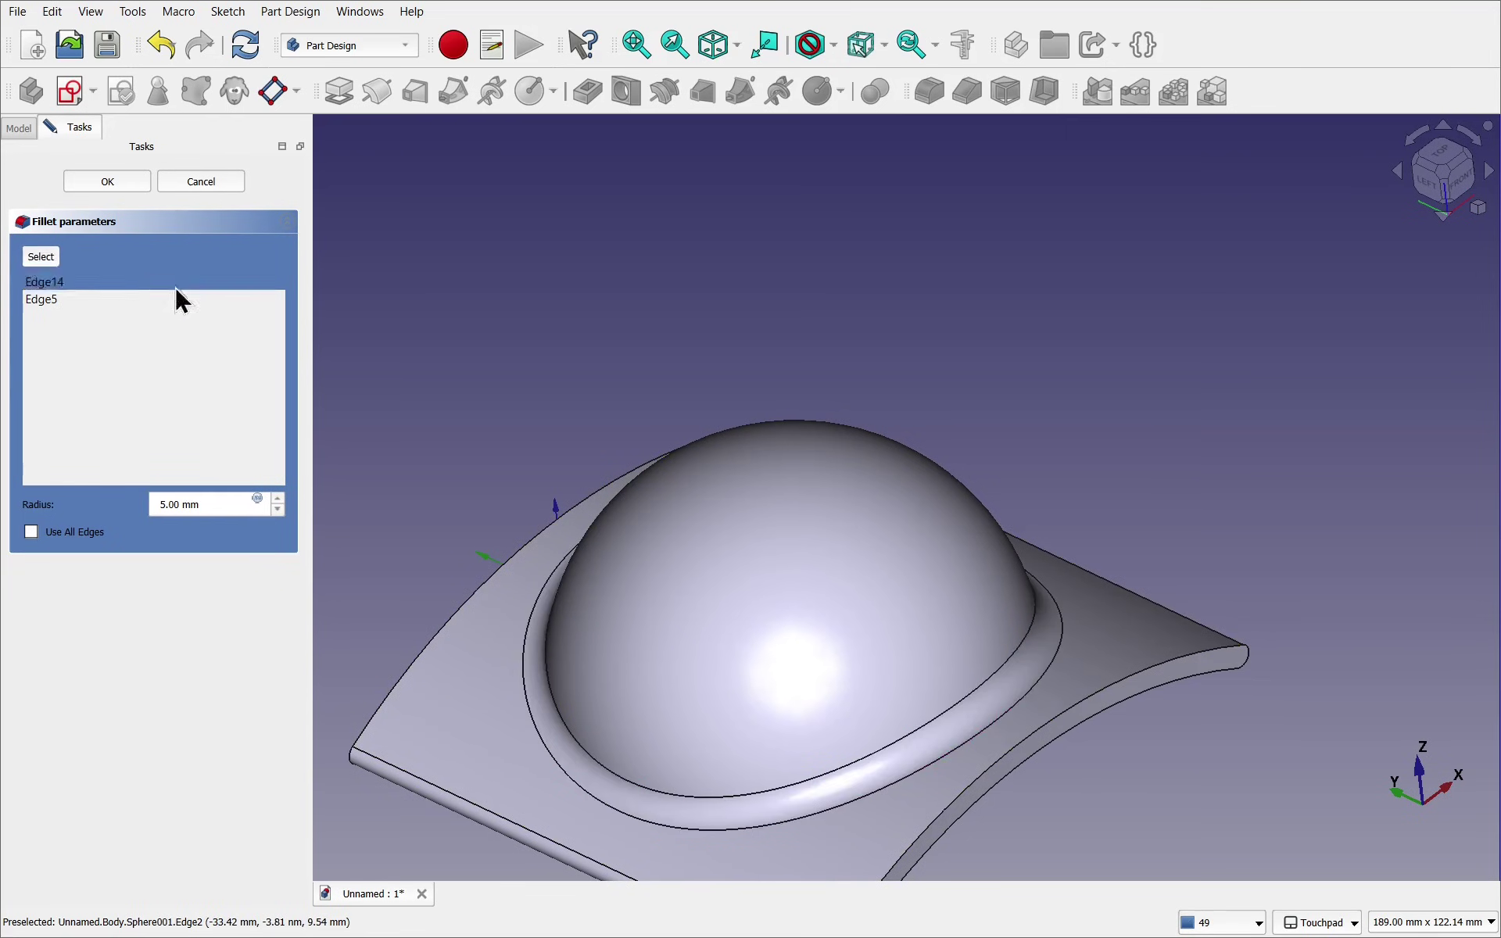
pyautogui.keyDown('alt'); pyautogui.moveTo(630, 425); pyautogui.dragTo(737, 227); pyautogui.keyUp('alt')
pyautogui.keyDown('alt'); pyautogui.moveTo(864, 500); pyautogui.dragTo(821, 358); pyautogui.keyUp('alt')
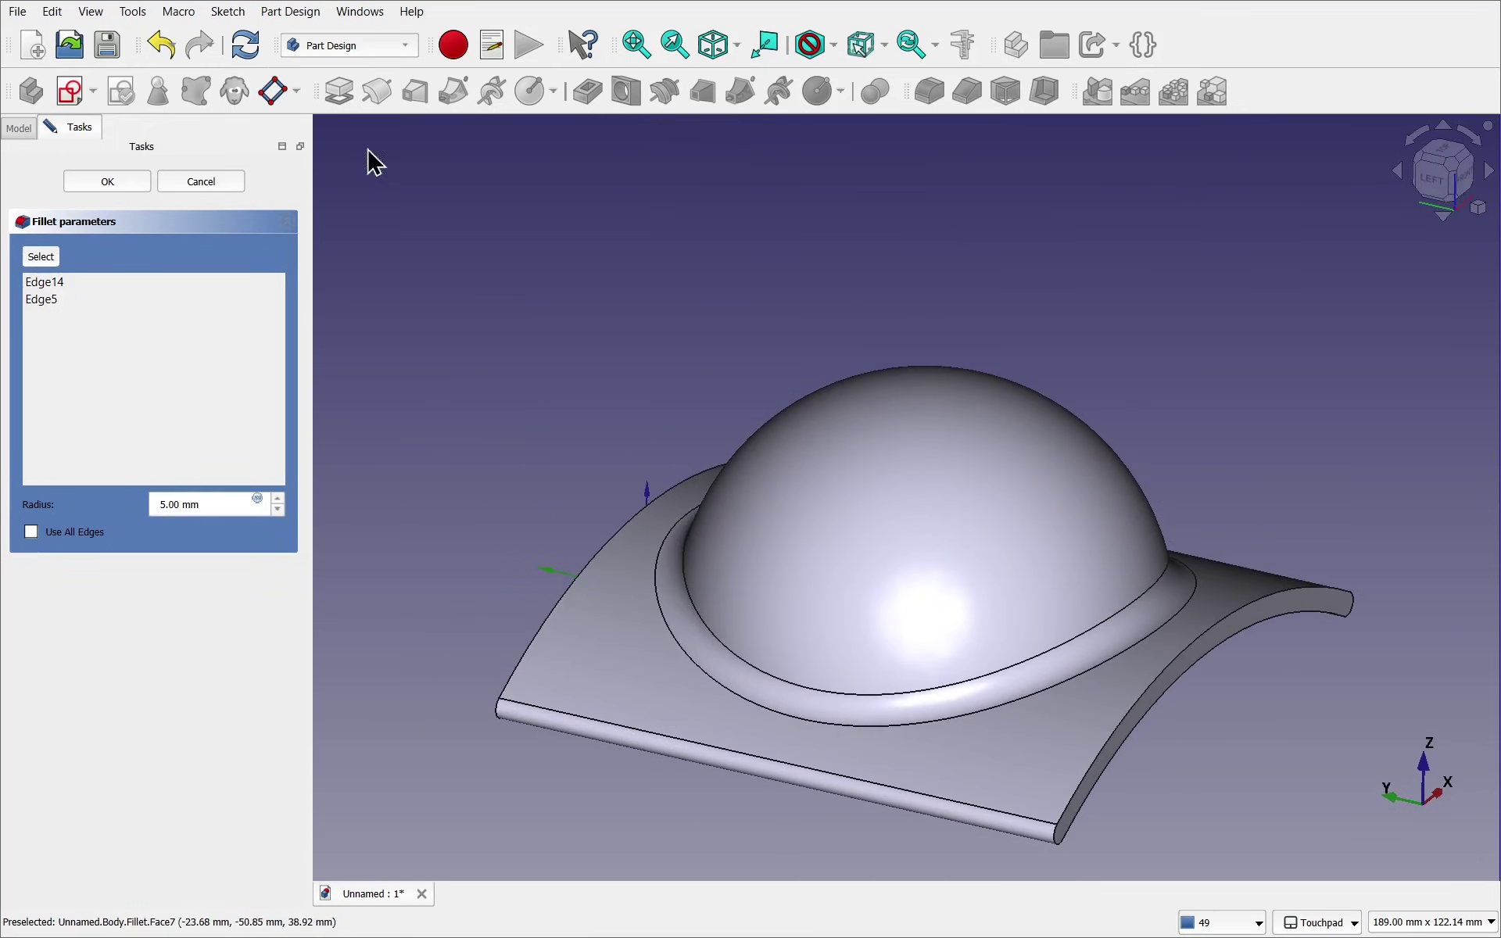
pyautogui.click(95, 188)
pyautogui.keyDown('alt'); pyautogui.moveTo(918, 407); pyautogui.dragTo(998, 440); pyautogui.keyUp('alt')
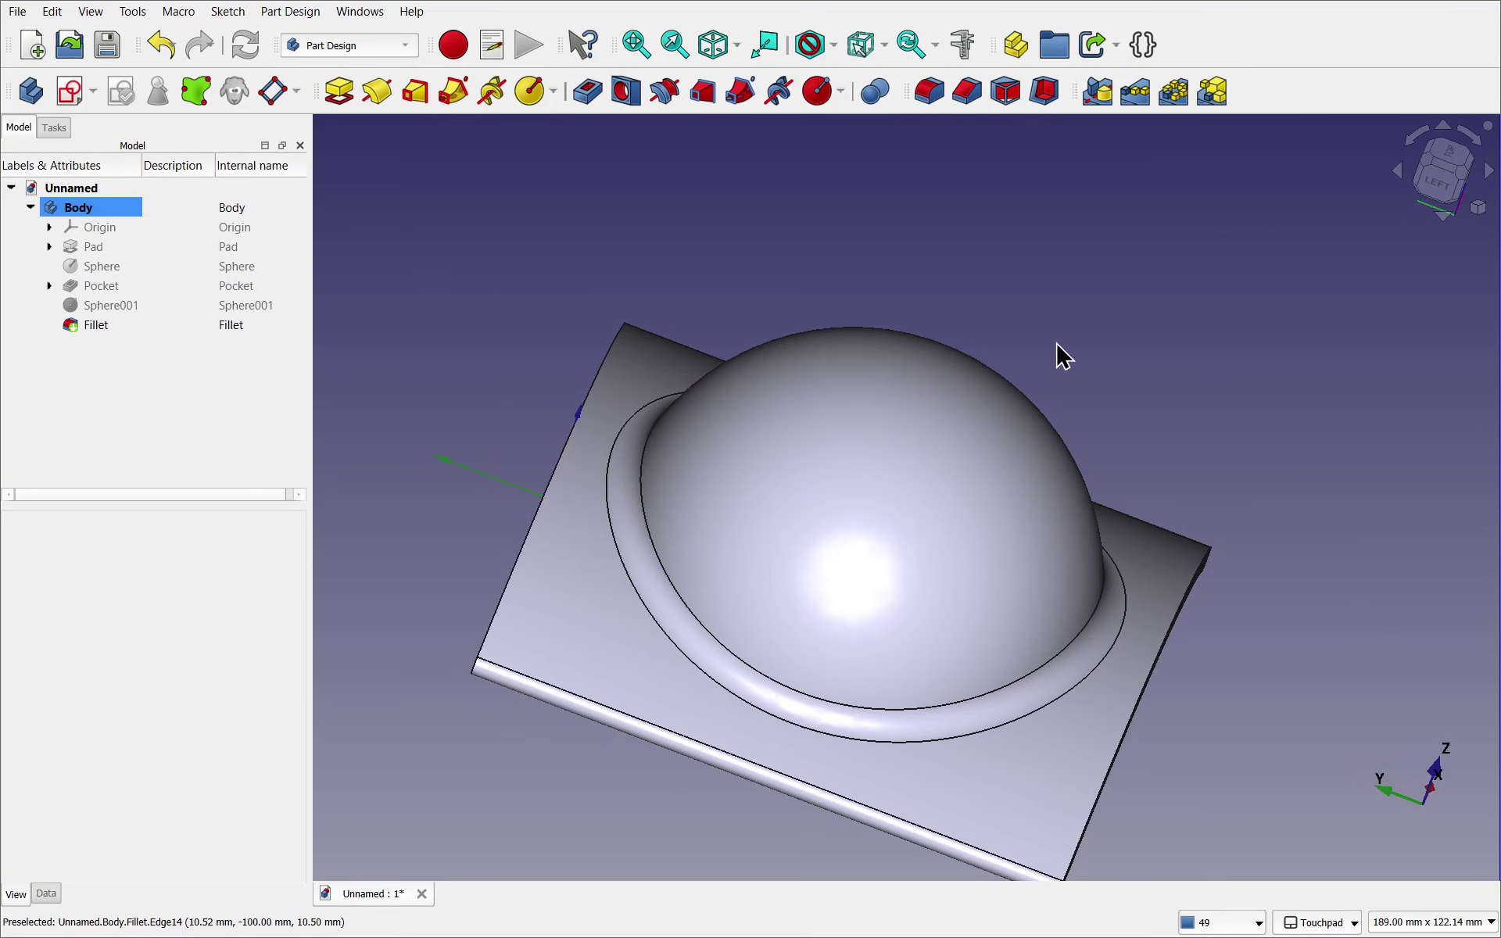
pyautogui.moveTo(1021, 374)
pyautogui.mouseDown(button='middle')
pyautogui.moveTo(1229, 204)
pyautogui.moveTo(1035, 378)
pyautogui.mouseUp(button='middle')
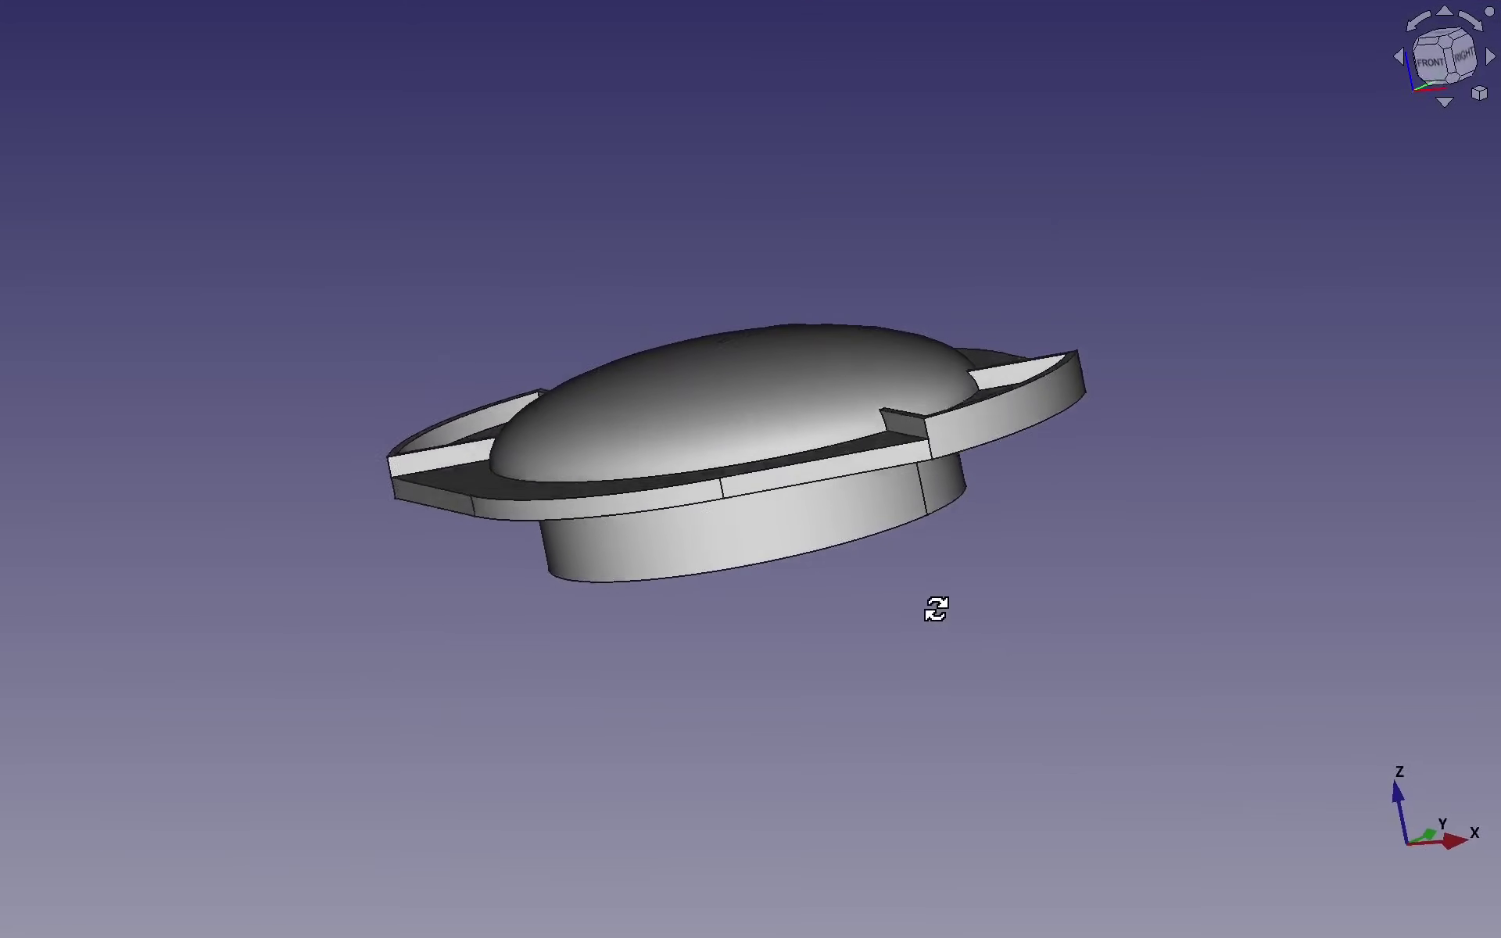
pyautogui.moveTo(936, 609); pyautogui.dragTo(985, 703, button='middle')
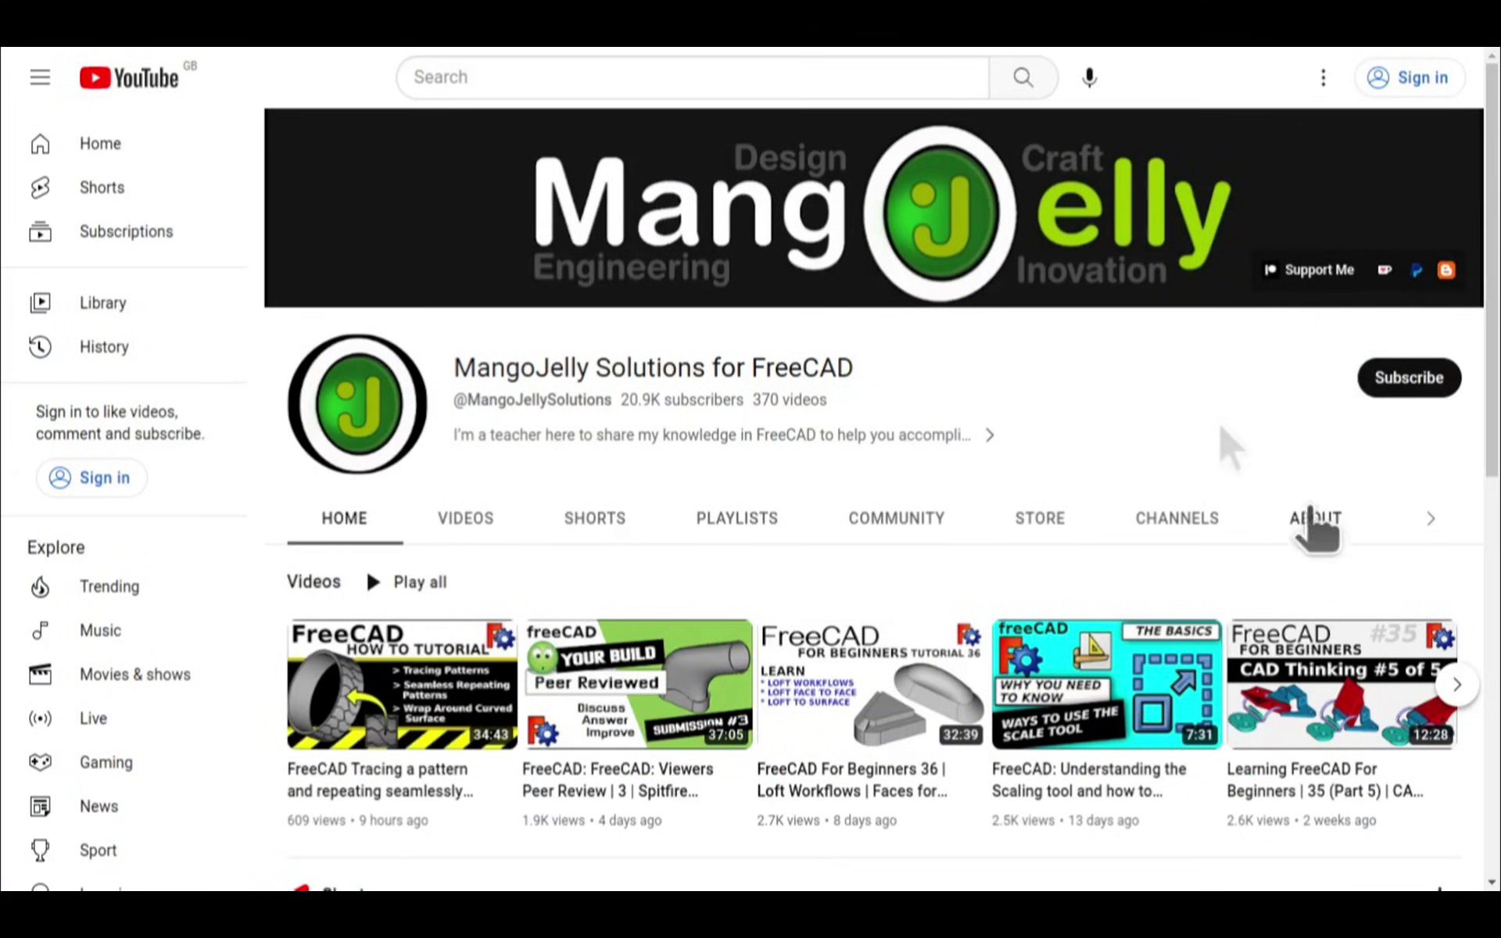
# Open the channel's About page and highlight its three donation links
pyautogui.click(1315, 519)
pyautogui.scroll(-3, 320, 679)
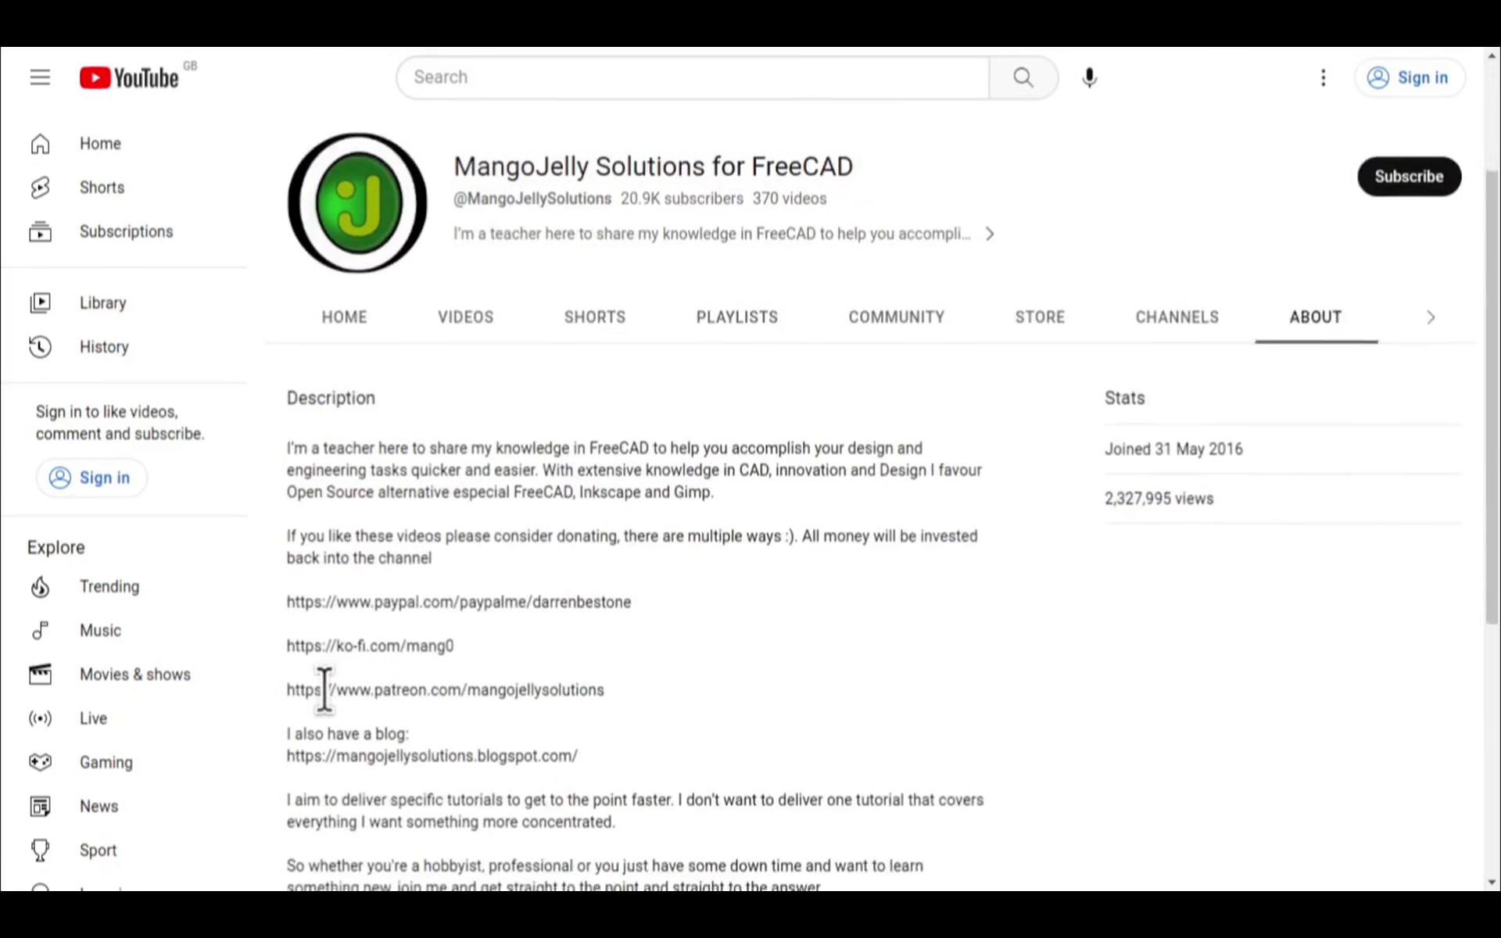
pyautogui.moveTo(605, 626); pyautogui.dragTo(287, 538)
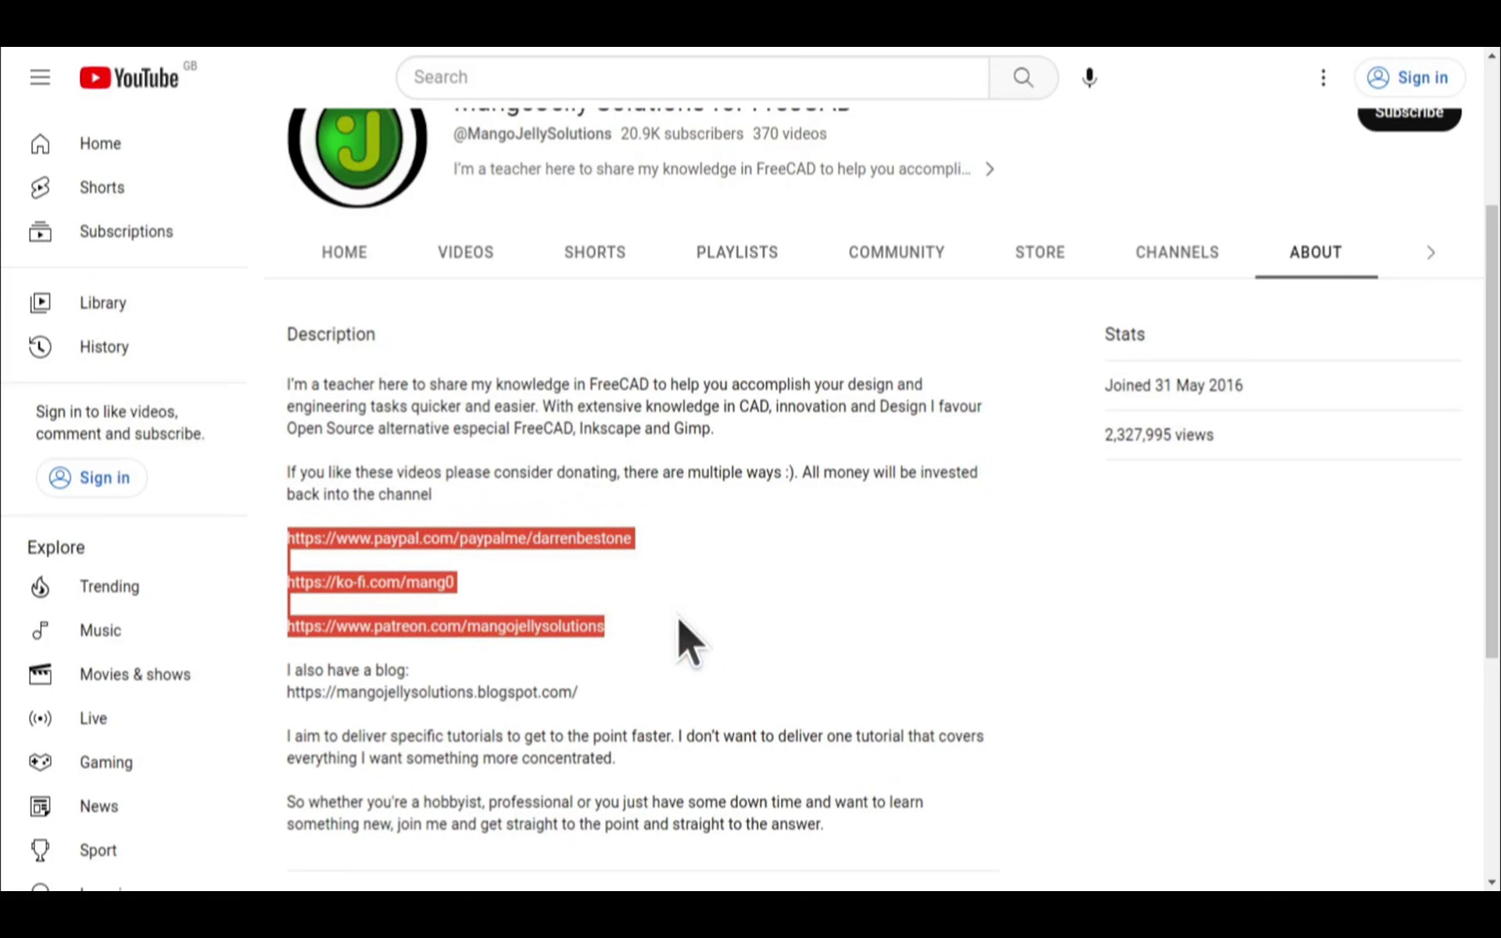
pyautogui.click(678, 617)
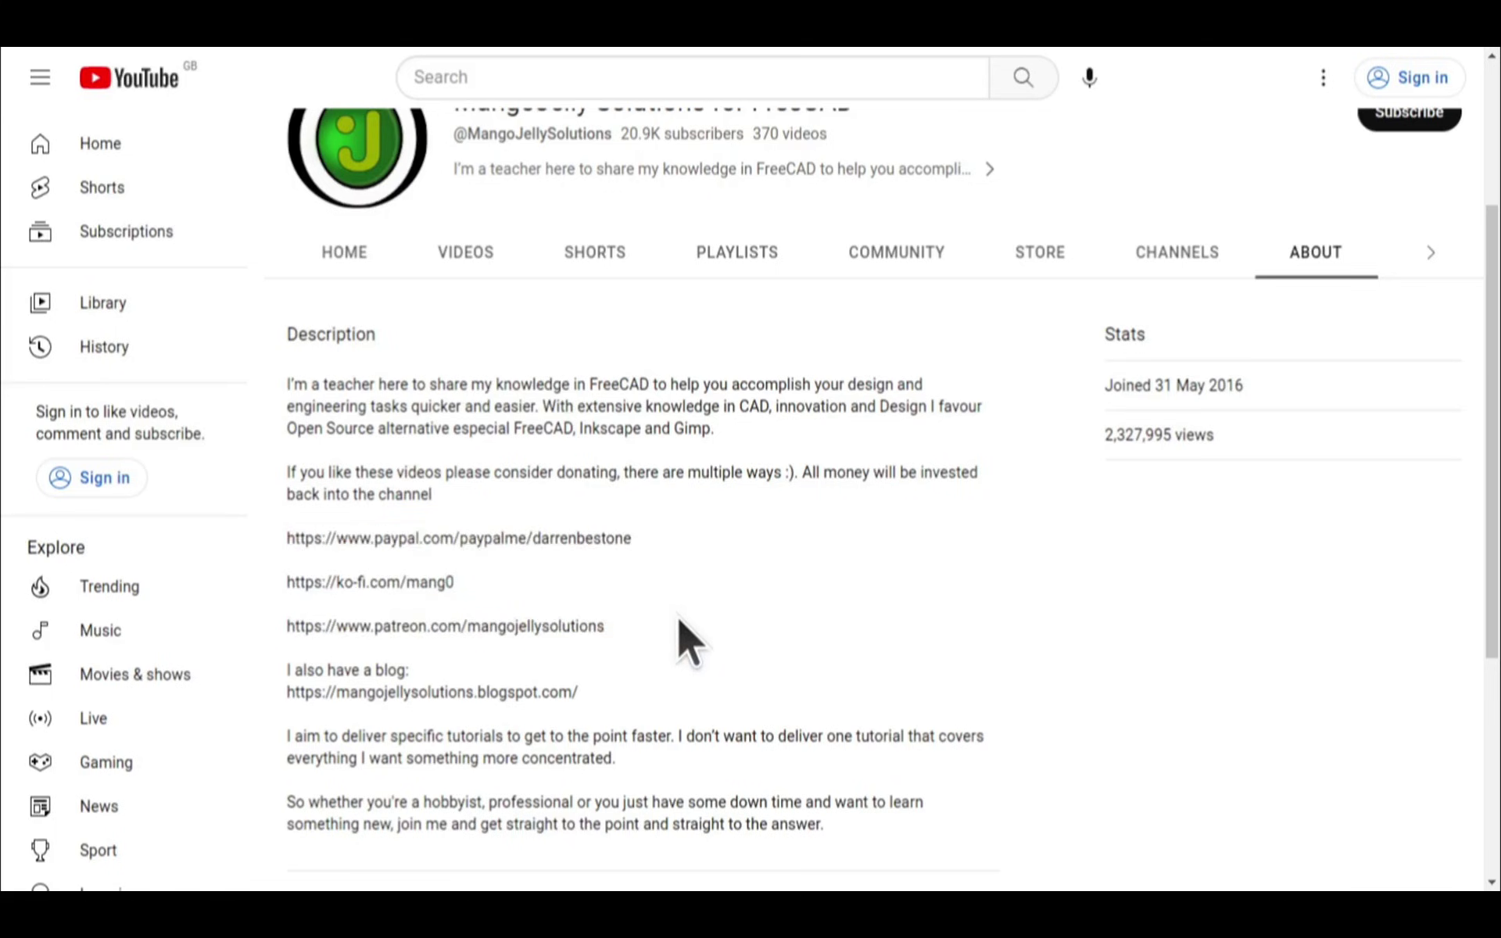